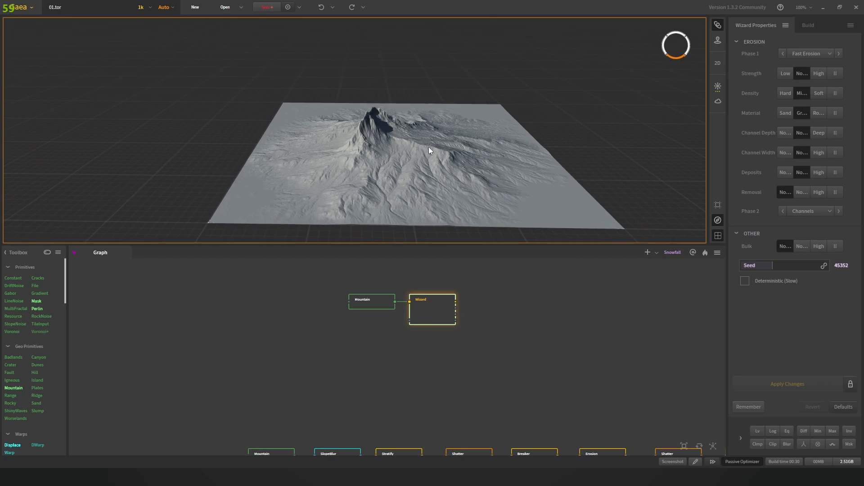
Step: Try a 2k build resolution, then set it back to 1k and orbit the terrain
{"action": "scroll", "coordinate": [441, 149], "scroll_direction": "up", "scroll_amount": 3}
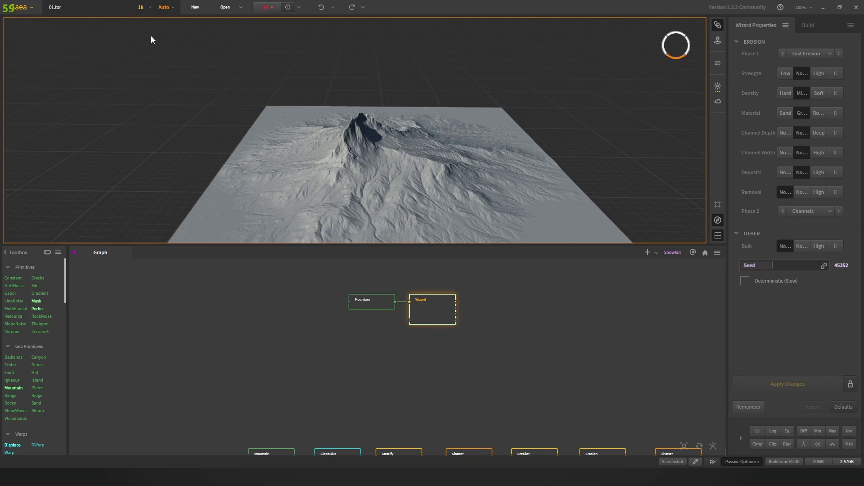
{"action": "left_click", "coordinate": [141, 7]}
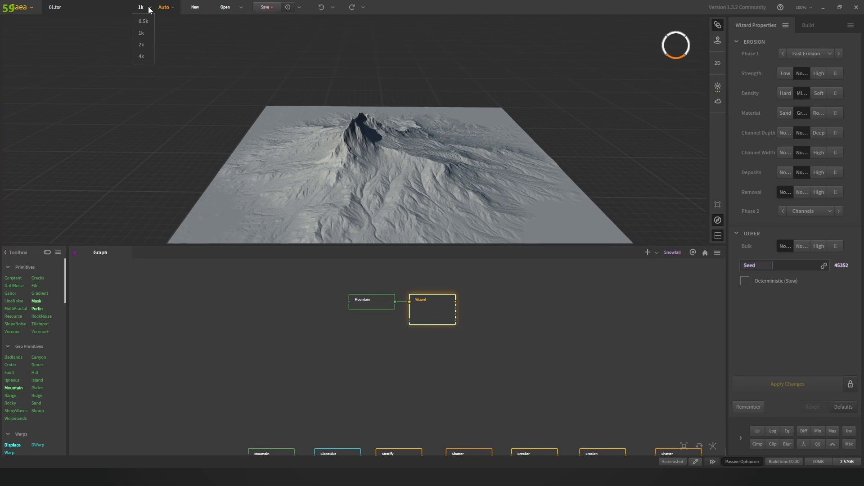
{"action": "left_click", "coordinate": [142, 45]}
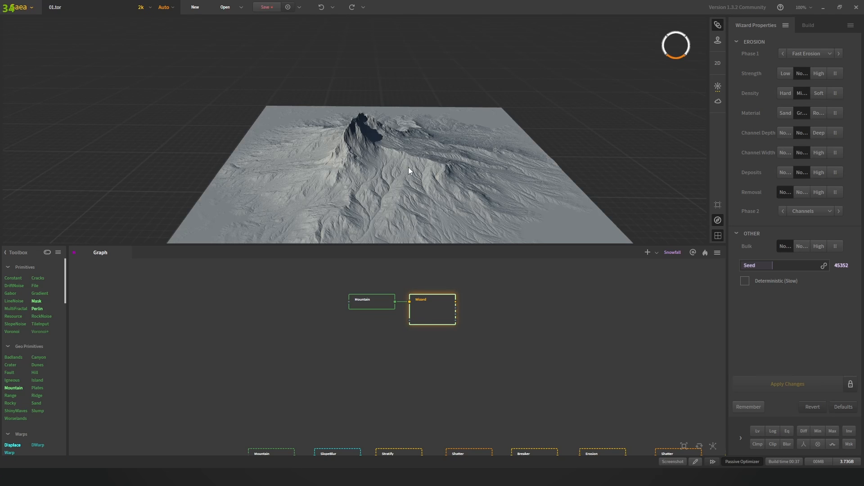
{"action": "scroll", "coordinate": [408, 167], "scroll_direction": "up", "scroll_amount": 2}
{"action": "left_click", "coordinate": [141, 8]}
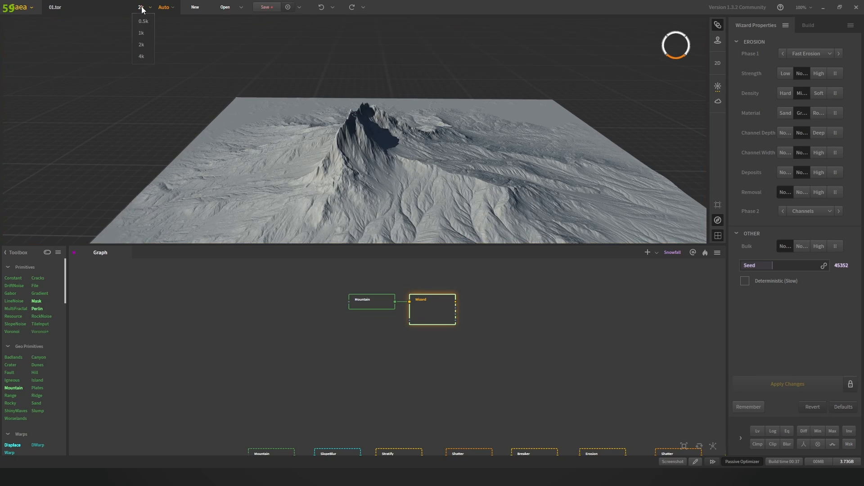
{"action": "left_click", "coordinate": [143, 34]}
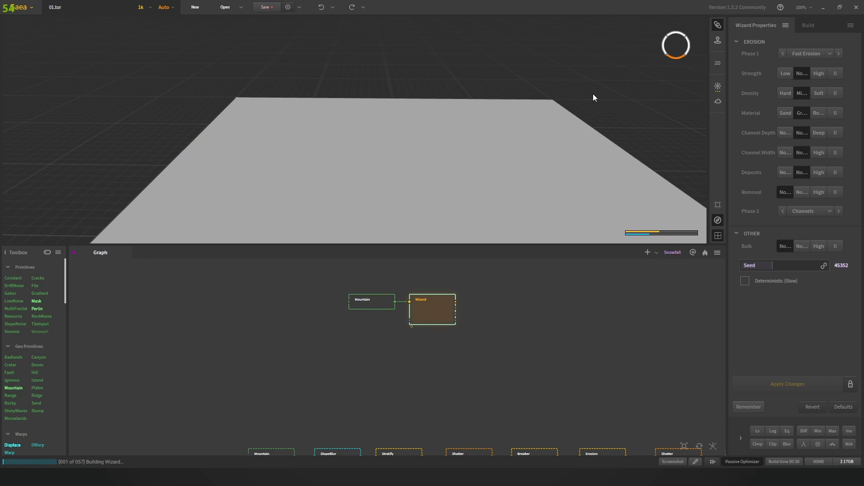
{"action": "scroll", "coordinate": [580, 112], "scroll_direction": "up", "scroll_amount": 2}
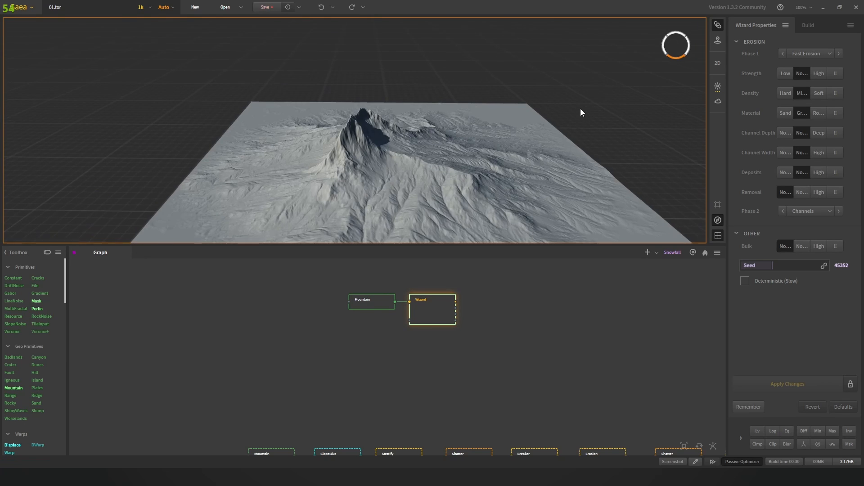
{"action": "left_click_drag", "start_coordinate": [488, 117], "coordinate": [450, 106]}
Step: Drag the sun around the light dial to relight the terrain from a new angle
{"action": "left_click", "coordinate": [718, 86]}
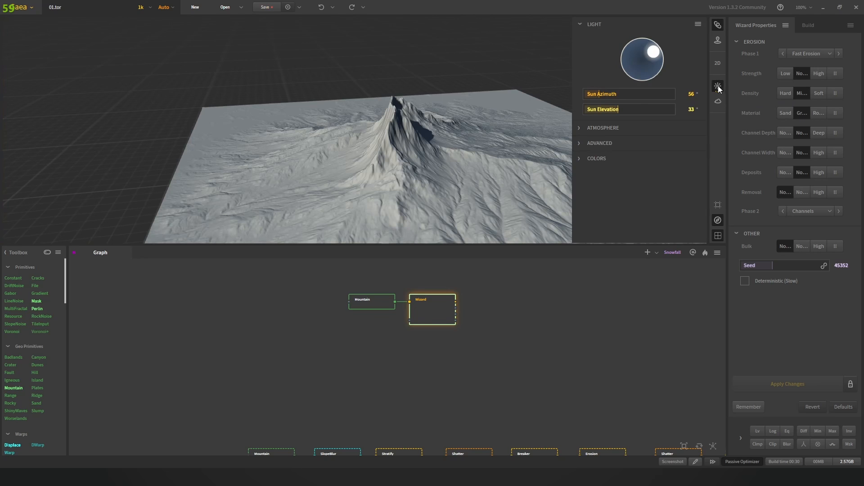
{"action": "left_click_drag", "start_coordinate": [655, 53], "coordinate": [637, 76]}
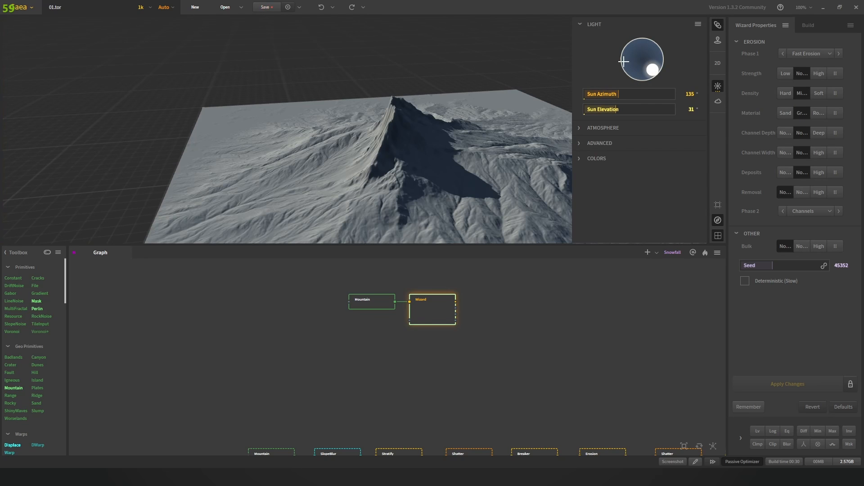
{"action": "left_click", "coordinate": [624, 62]}
{"action": "left_click", "coordinate": [439, 69]}
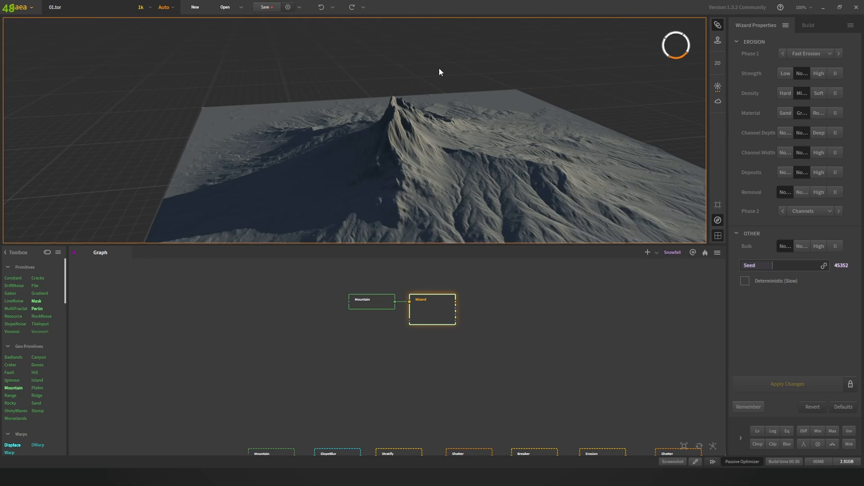
{"action": "left_click_drag", "start_coordinate": [440, 70], "coordinate": [558, 85]}
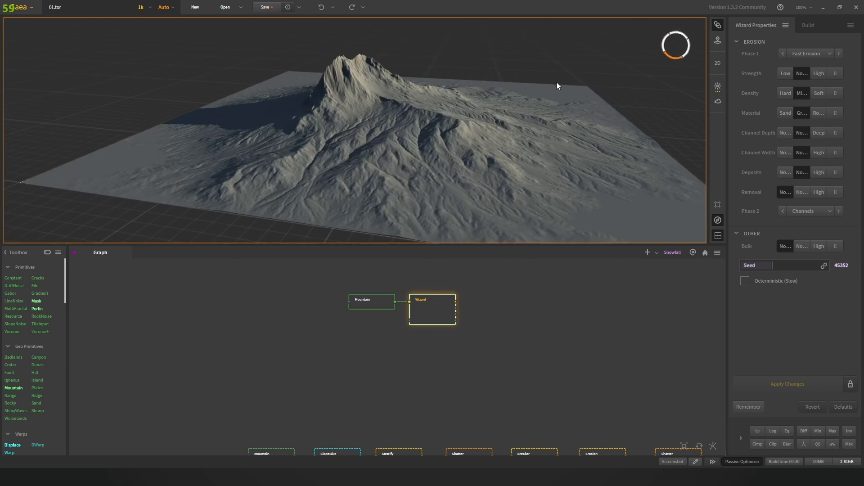
Step: Reset the viewport lighting to its defaults and close the light settings
{"action": "left_click", "coordinate": [721, 87]}
{"action": "left_click_drag", "start_coordinate": [649, 75], "coordinate": [701, 37]}
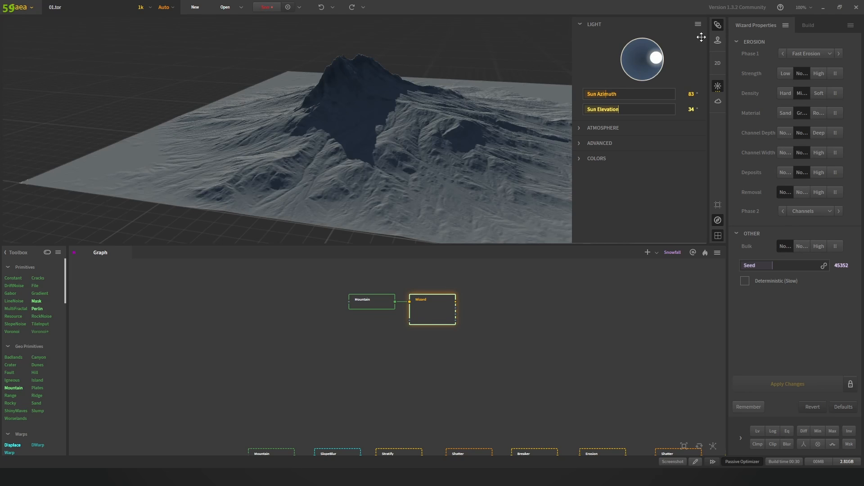
{"action": "left_click", "coordinate": [698, 24]}
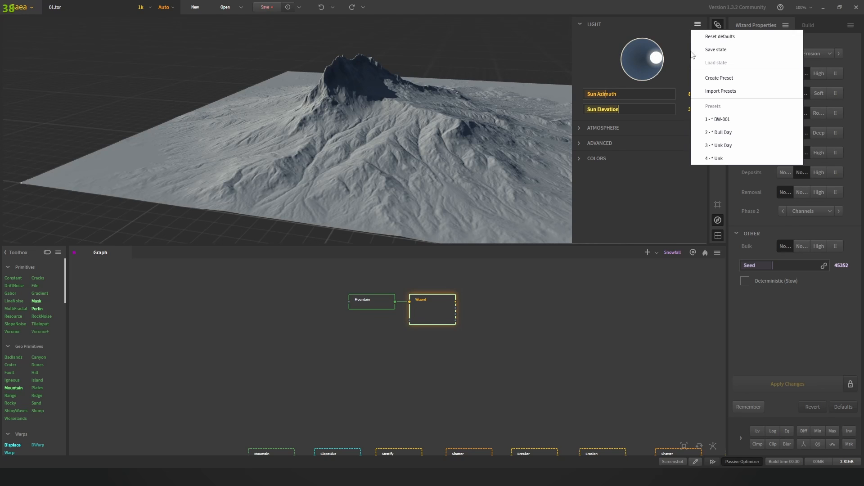
{"action": "left_click", "coordinate": [712, 40]}
{"action": "left_click", "coordinate": [455, 81]}
{"action": "scroll", "coordinate": [470, 91], "scroll_direction": "down", "scroll_amount": 5}
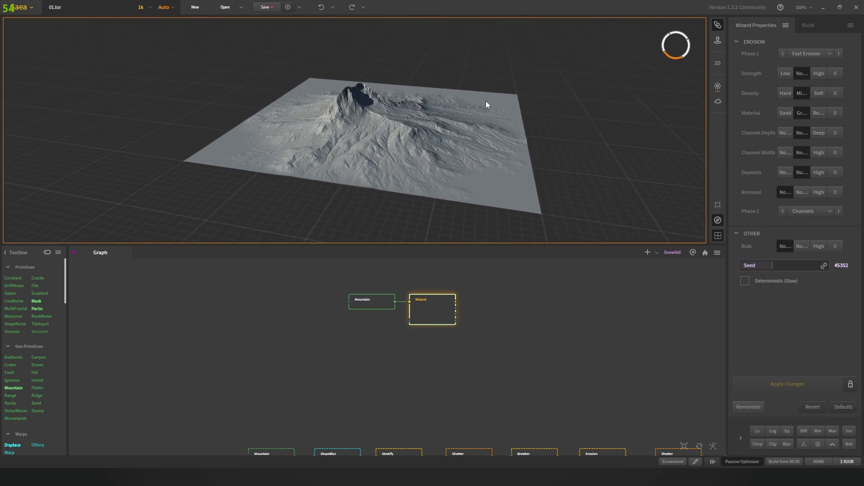
{"action": "scroll", "coordinate": [462, 117], "scroll_direction": "up", "scroll_amount": 5}
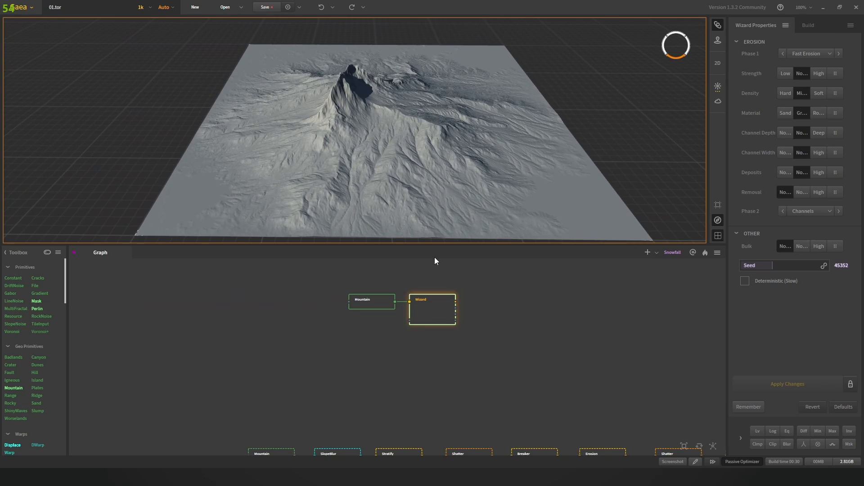
Step: Select the base Mountain node in the Mountain→SlopeBlur→Stratify chain and view its settings
{"action": "left_click_drag", "start_coordinate": [367, 328], "coordinate": [417, 295]}
{"action": "left_click", "coordinate": [369, 298]}
{"action": "scroll", "coordinate": [412, 302], "scroll_direction": "down", "scroll_amount": 3}
{"action": "scroll", "coordinate": [372, 349], "scroll_direction": "up", "scroll_amount": 5}
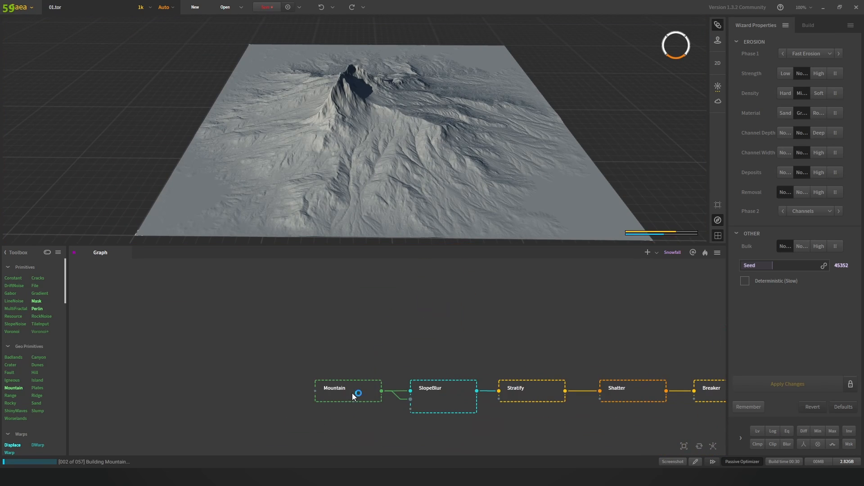
{"action": "left_click_drag", "start_coordinate": [366, 373], "coordinate": [372, 318]}
{"action": "scroll", "coordinate": [372, 318], "scroll_direction": "up", "scroll_amount": 2}
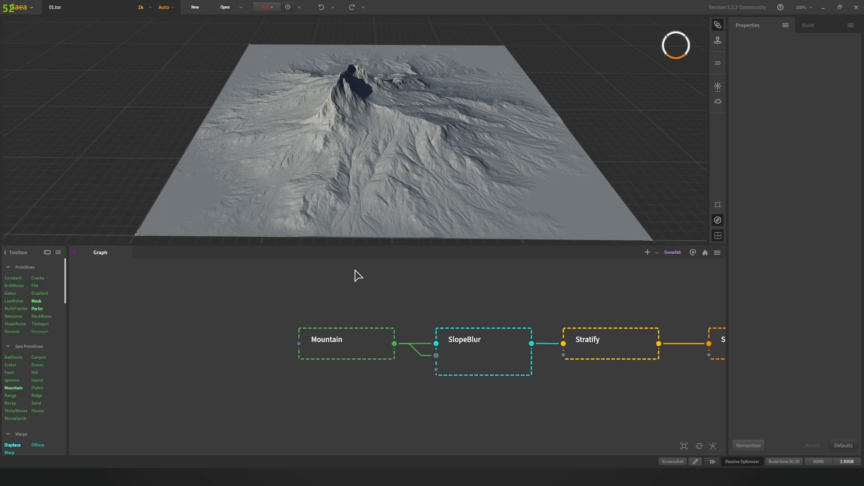
{"action": "left_click", "coordinate": [346, 346]}
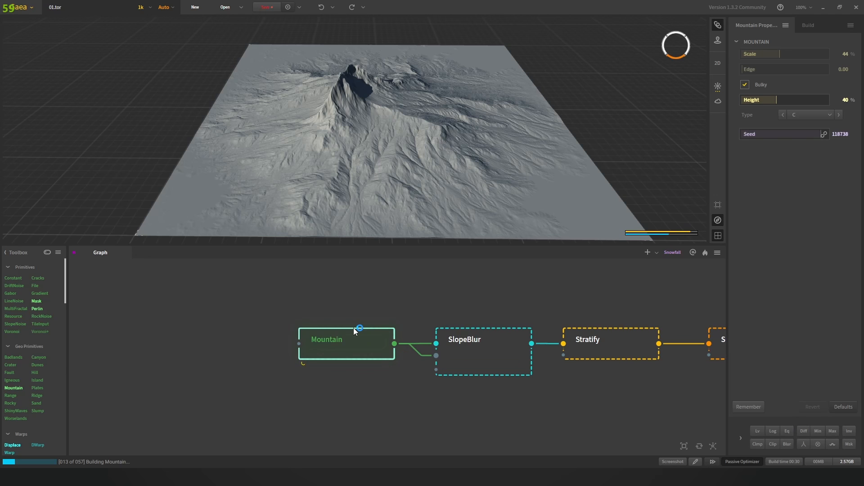
{"action": "left_click_drag", "start_coordinate": [420, 145], "coordinate": [307, 59]}
{"action": "left_click_drag", "start_coordinate": [268, 109], "coordinate": [351, 218]}
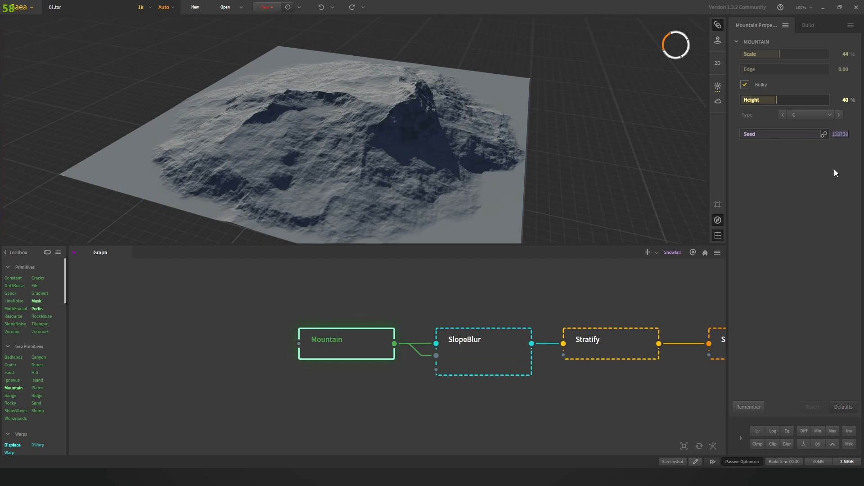
Step: Randomize the Mountain seed, then restore it to 118738
{"action": "left_click", "coordinate": [823, 134]}
{"action": "scroll", "coordinate": [568, 164], "scroll_direction": "down", "scroll_amount": 2}
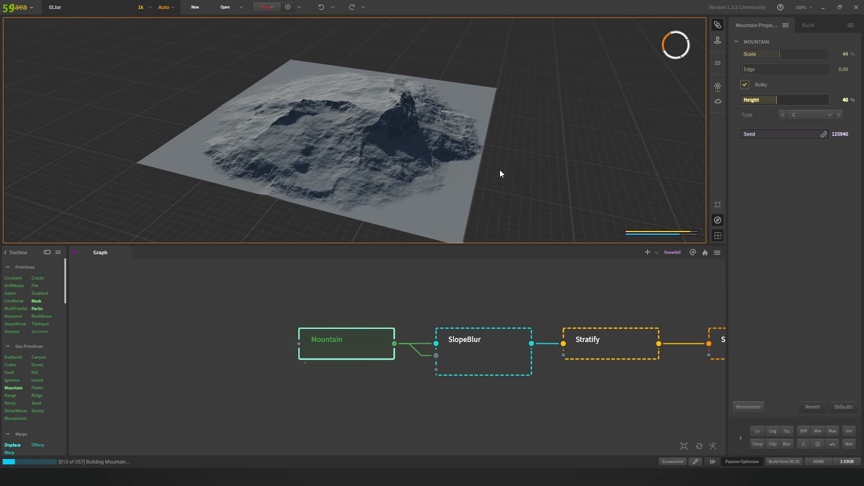
{"action": "scroll", "coordinate": [485, 171], "scroll_direction": "up", "scroll_amount": 5}
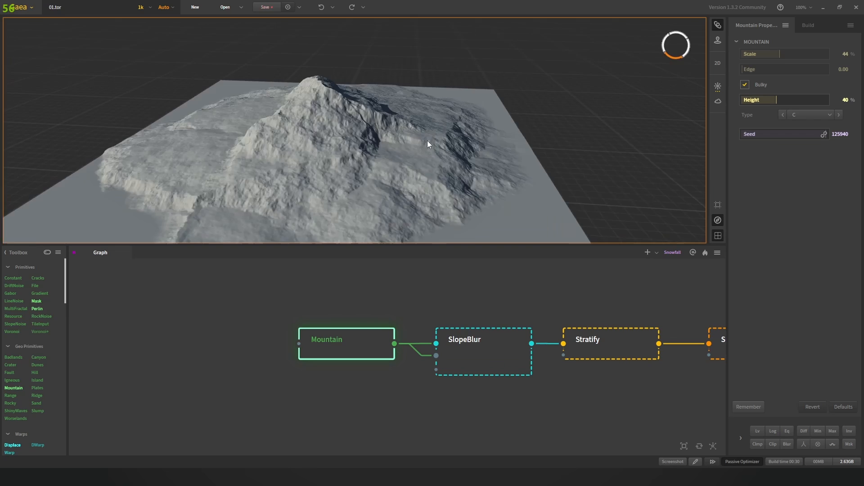
{"action": "left_click_drag", "start_coordinate": [428, 141], "coordinate": [462, 158]}
{"action": "scroll", "coordinate": [433, 139], "scroll_direction": "down", "scroll_amount": 3}
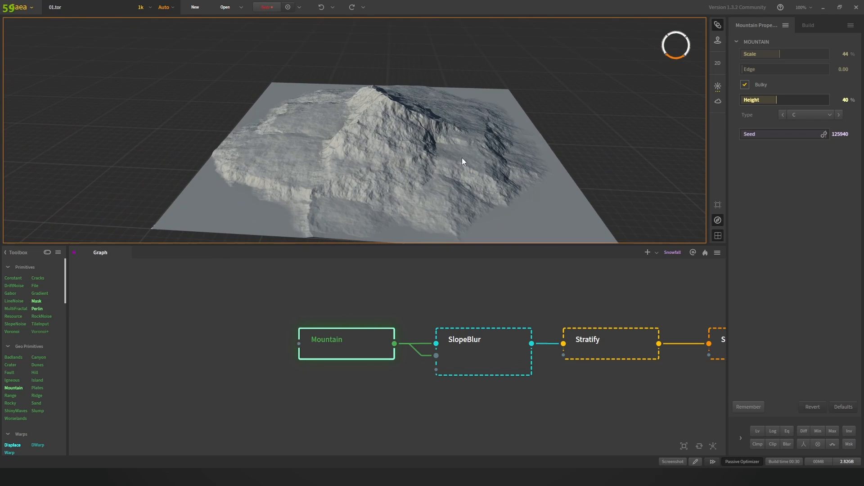
{"action": "left_click", "coordinate": [824, 135]}
{"action": "key", "text": "Return"}
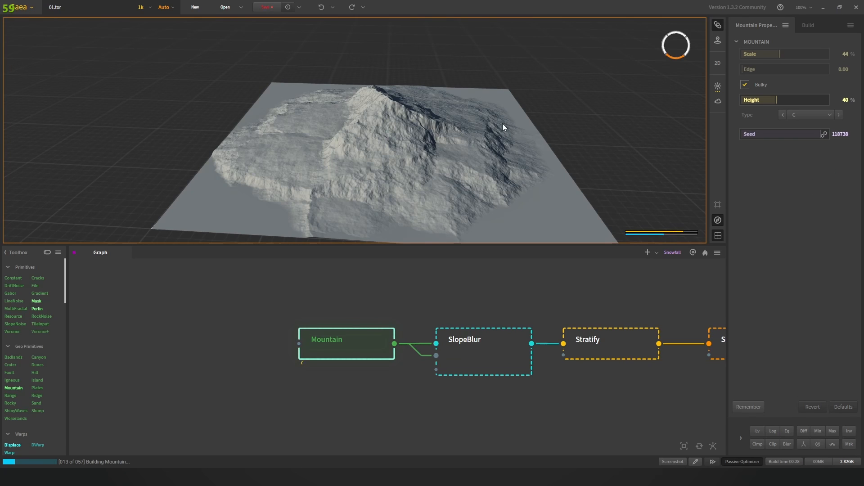
{"action": "scroll", "coordinate": [502, 123], "scroll_direction": "down", "scroll_amount": 3}
{"action": "left_click_drag", "start_coordinate": [406, 122], "coordinate": [410, 135]}
{"action": "scroll", "coordinate": [410, 134], "scroll_direction": "up", "scroll_amount": 1}
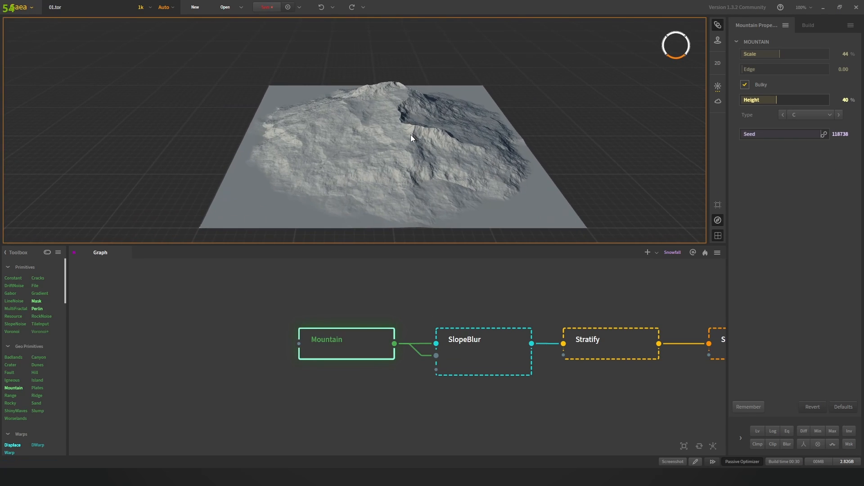
Step: Add a second Mountain node from the graph search, then preview the original
{"action": "scroll", "coordinate": [354, 311], "scroll_direction": "down", "scroll_amount": 1}
{"action": "middle_click_drag", "start_coordinate": [355, 312], "coordinate": [343, 343]}
{"action": "right_click", "coordinate": [340, 285]}
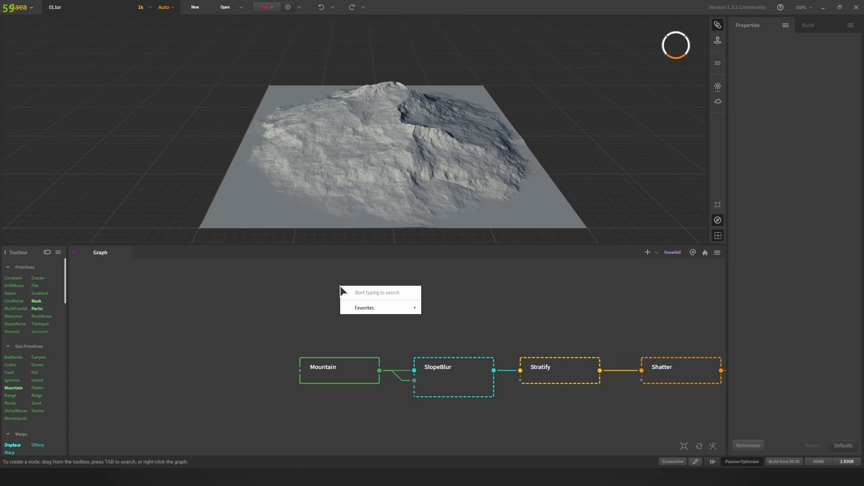
{"action": "type", "text": "mounta"}
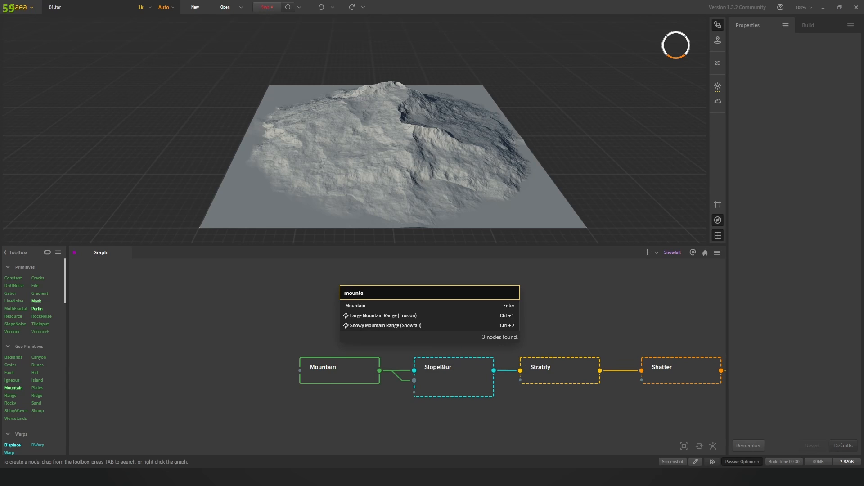
{"action": "left_click", "coordinate": [369, 305]}
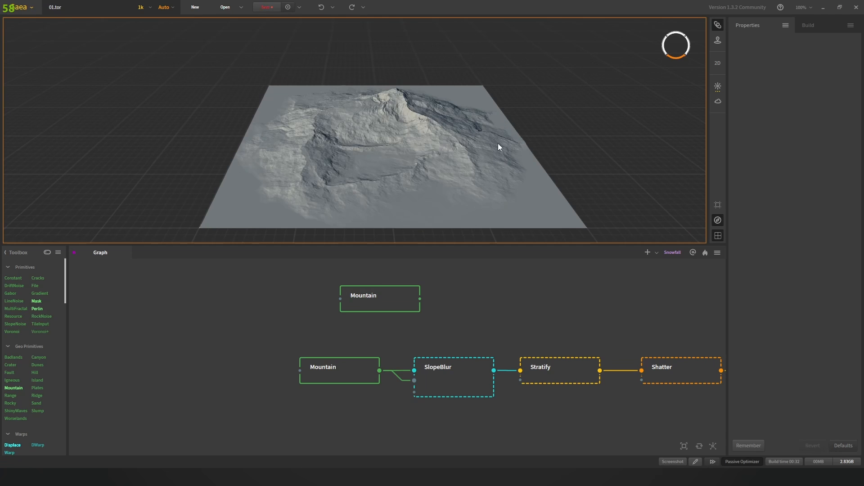
{"action": "left_click_drag", "start_coordinate": [498, 143], "coordinate": [428, 139]}
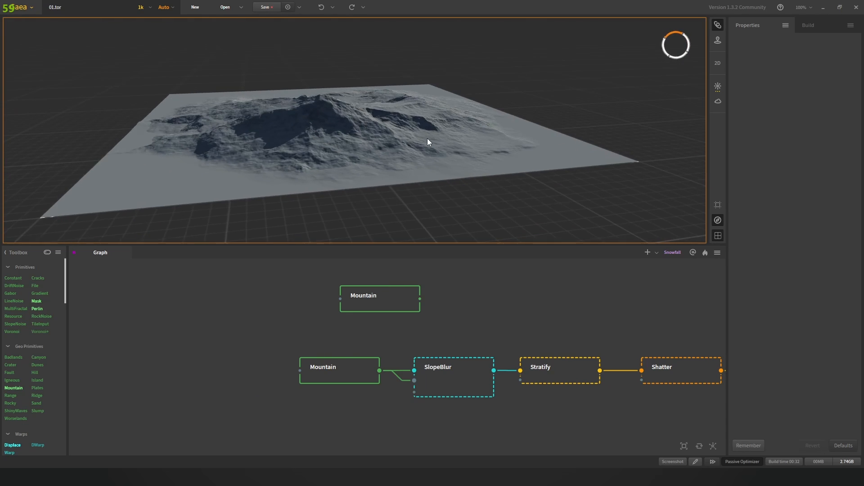
{"action": "left_click", "coordinate": [344, 374]}
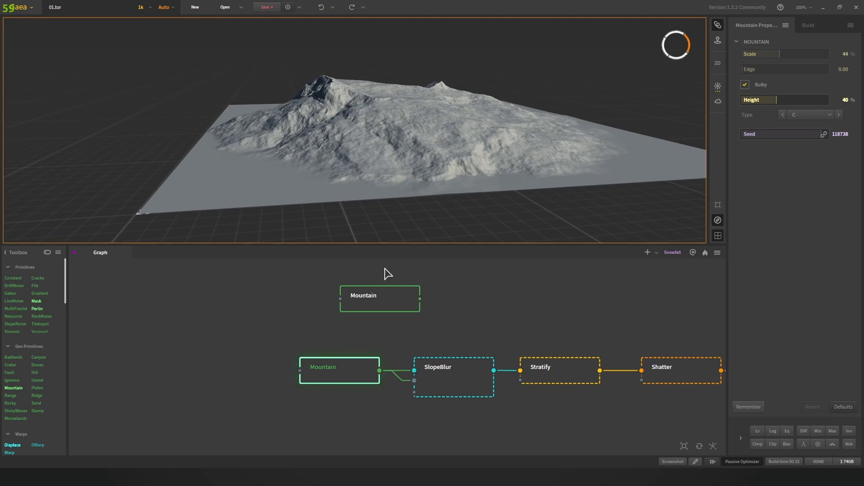
Step: Randomize the new Mountain node's seed twice for a sharper peak
{"action": "left_click", "coordinate": [390, 298]}
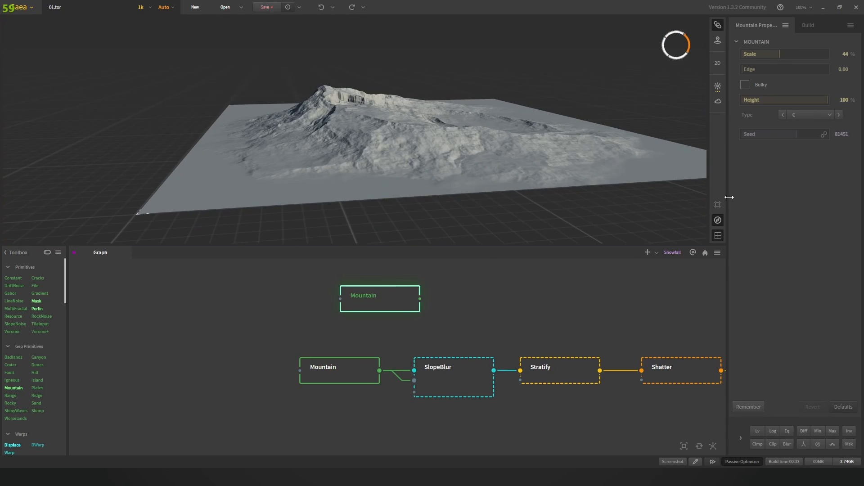
{"action": "left_click", "coordinate": [824, 133]}
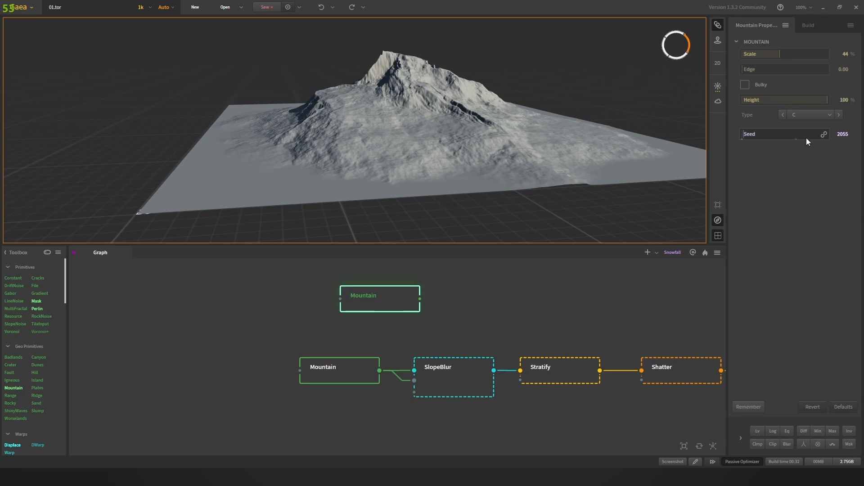
{"action": "left_click", "coordinate": [824, 135]}
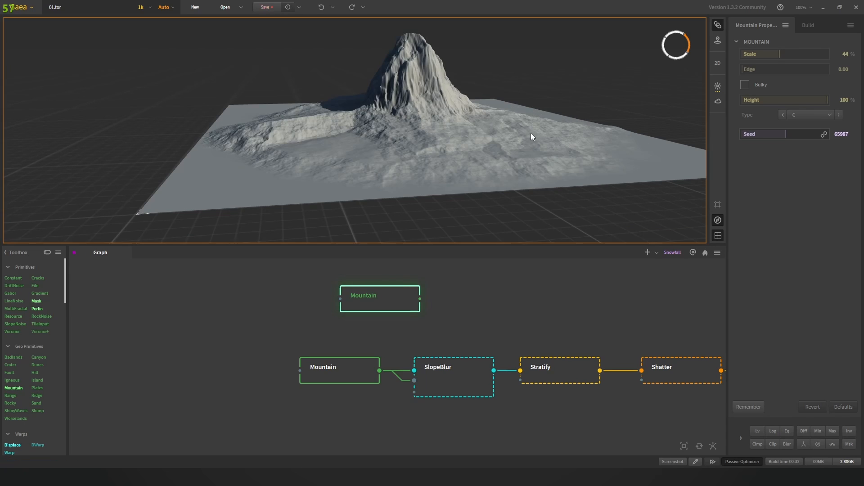
{"action": "left_click_drag", "start_coordinate": [420, 127], "coordinate": [500, 138]}
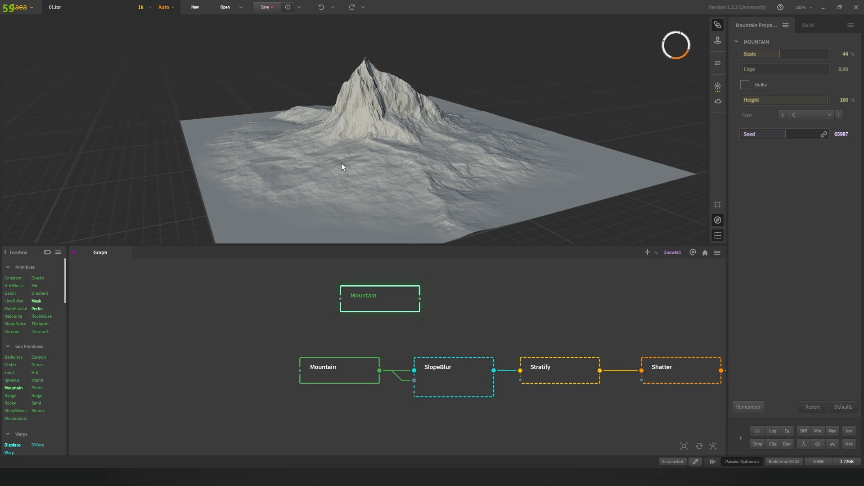
Step: Compare the original Mountain with Bulky off and on, and at 100% height
{"action": "left_click", "coordinate": [332, 373]}
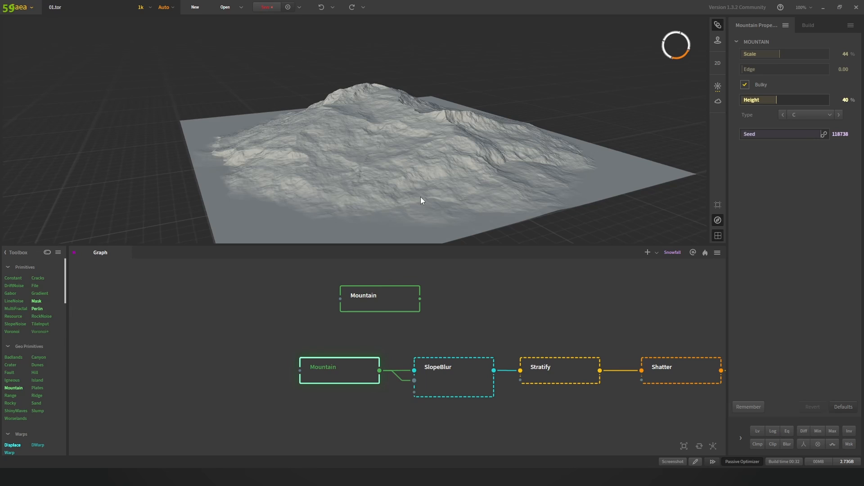
{"action": "left_click", "coordinate": [745, 84]}
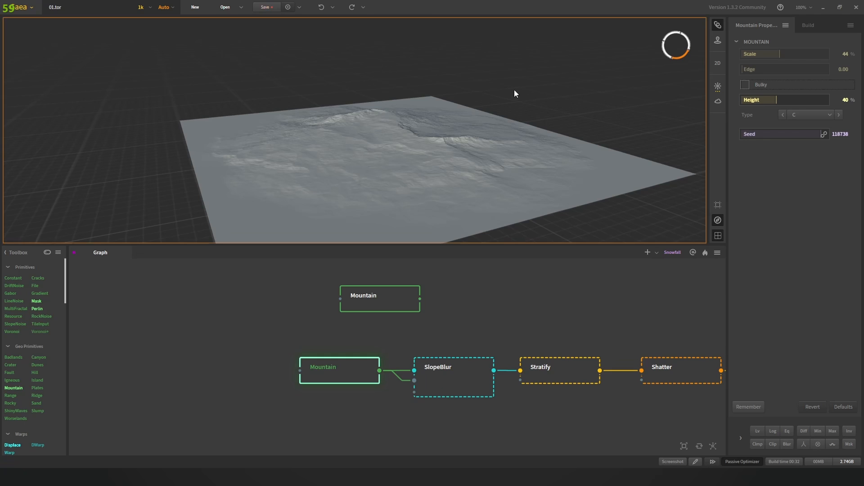
{"action": "left_click_drag", "start_coordinate": [523, 102], "coordinate": [418, 72]}
{"action": "left_click", "coordinate": [744, 85]}
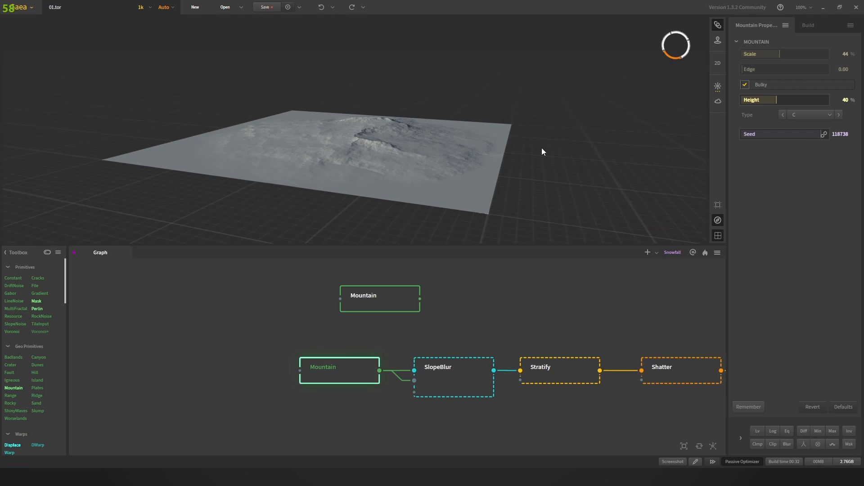
{"action": "left_click_drag", "start_coordinate": [524, 153], "coordinate": [418, 145]}
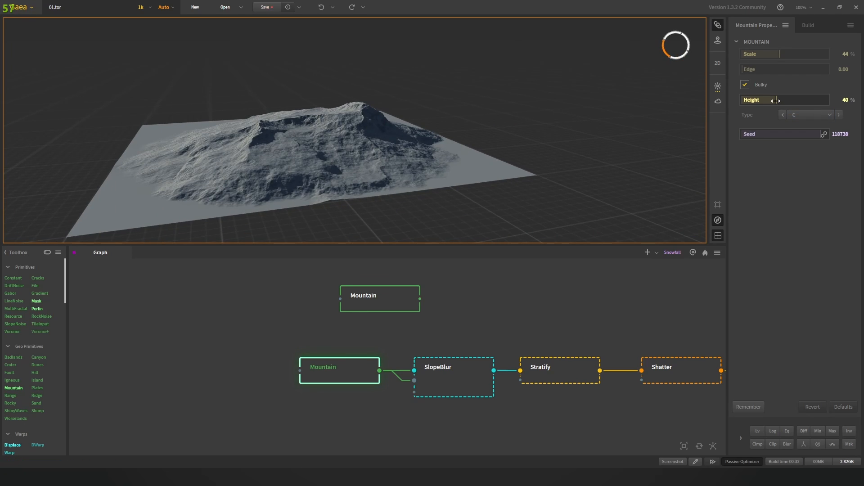
{"action": "scroll", "coordinate": [495, 141], "scroll_direction": "up", "scroll_amount": 5}
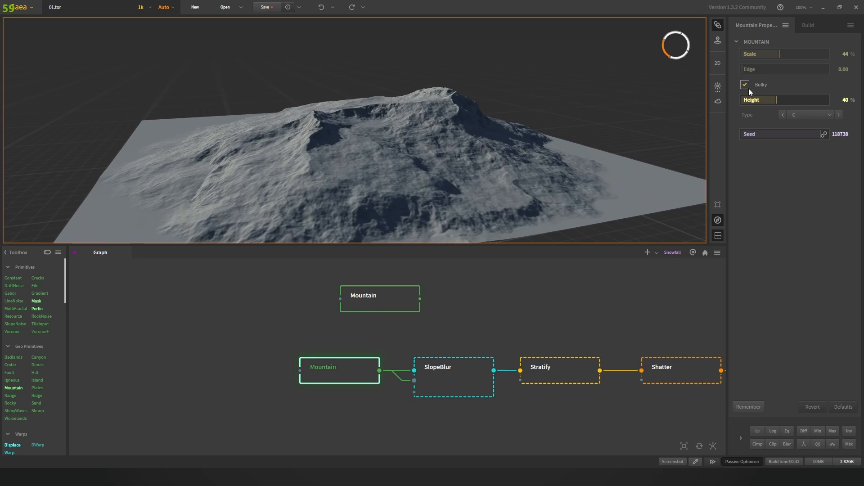
{"action": "scroll", "coordinate": [575, 116], "scroll_direction": "down", "scroll_amount": 5}
{"action": "left_click_drag", "start_coordinate": [776, 100], "coordinate": [831, 100]}
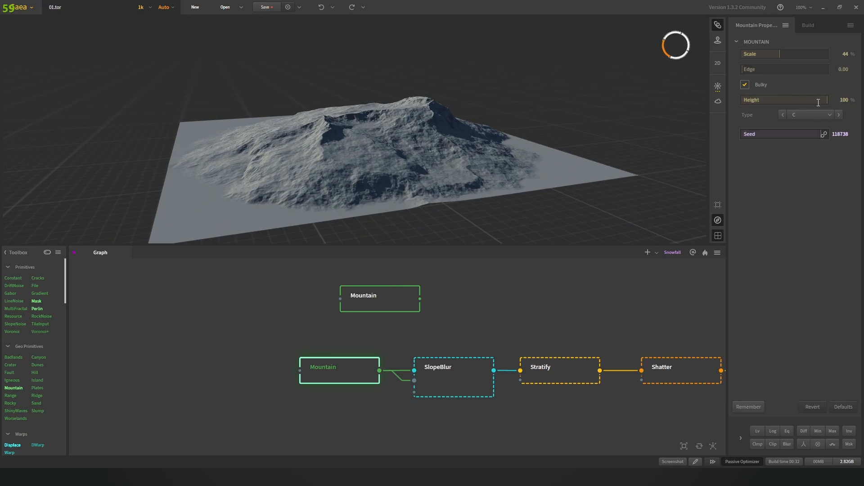
{"action": "left_click", "coordinate": [743, 88]}
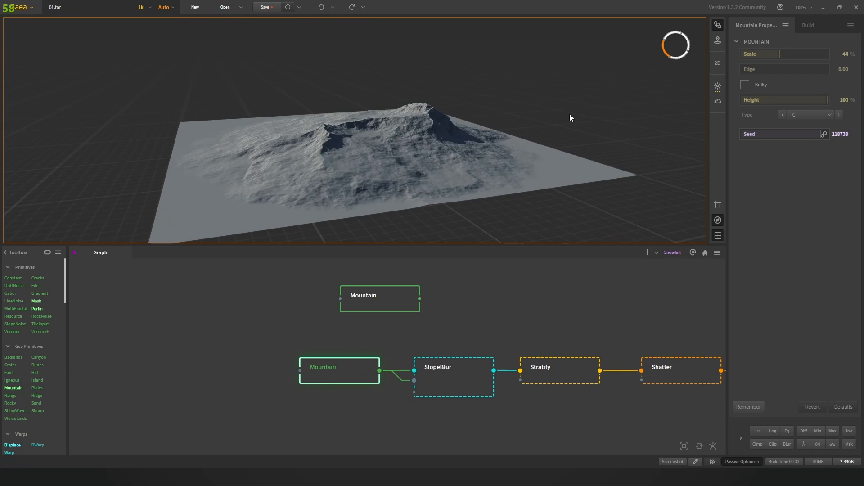
{"action": "left_click_drag", "start_coordinate": [550, 126], "coordinate": [504, 149]}
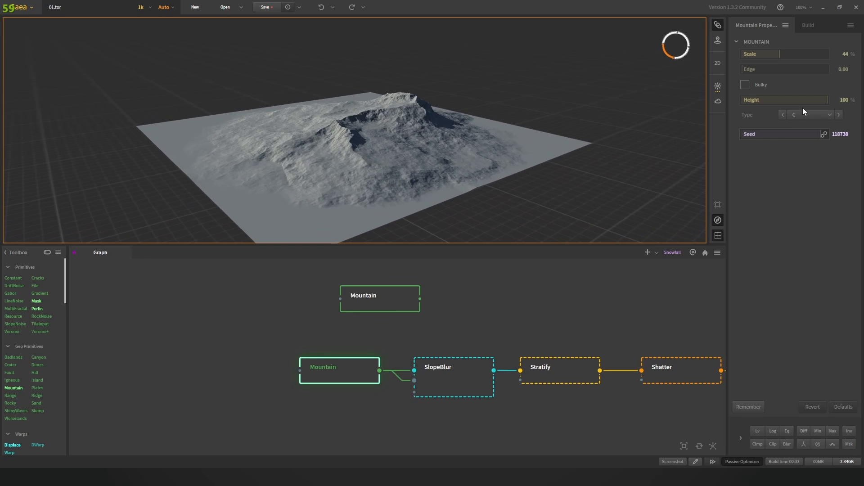
Step: Set the Mountain height back to 40% and turn Bulky on again
{"action": "left_click", "coordinate": [846, 100]}
{"action": "type", "text": "40"}
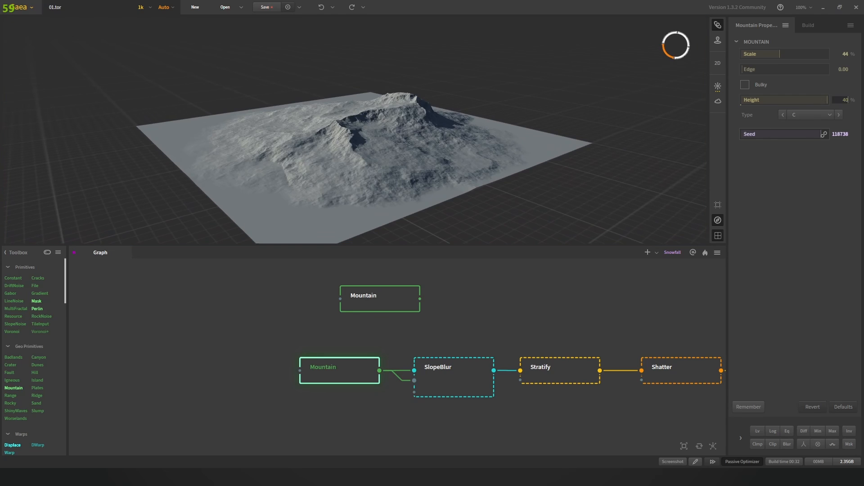
{"action": "key", "text": "Return"}
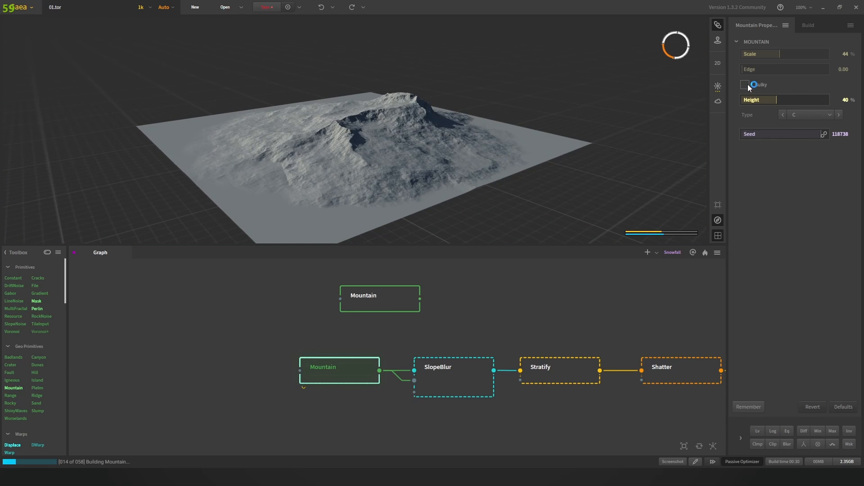
{"action": "left_click", "coordinate": [744, 83]}
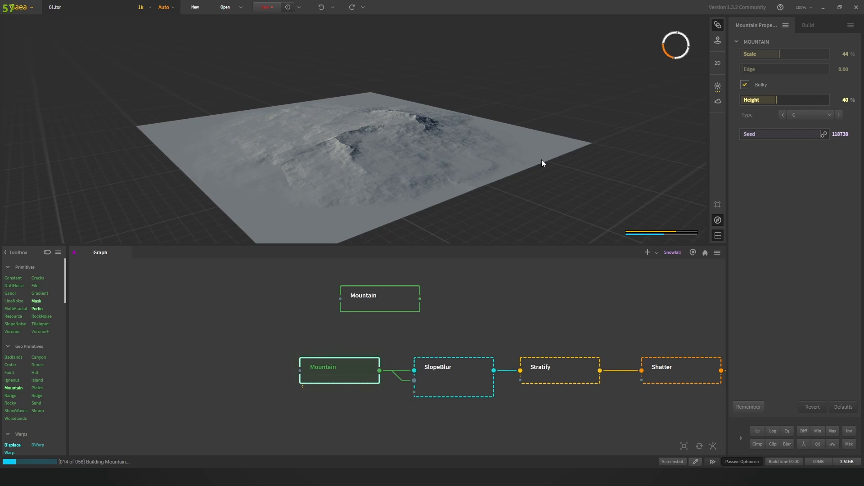
{"action": "left_click_drag", "start_coordinate": [577, 166], "coordinate": [490, 179]}
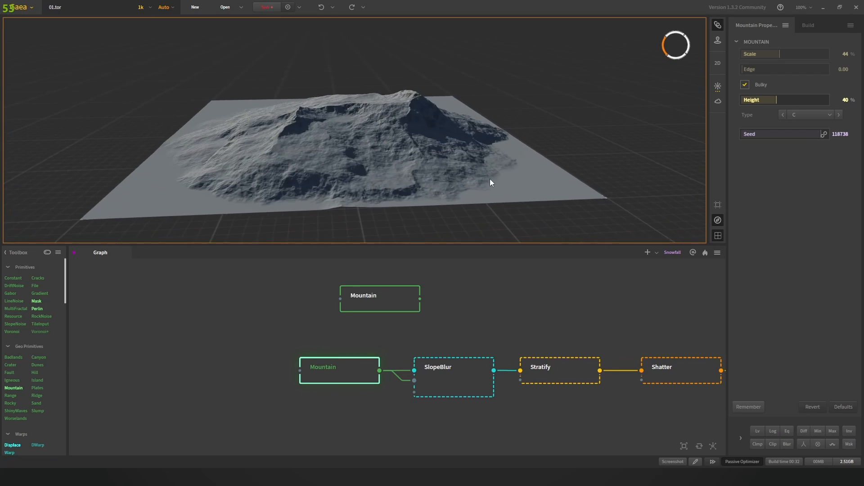
{"action": "scroll", "coordinate": [490, 179], "scroll_direction": "up", "scroll_amount": 1}
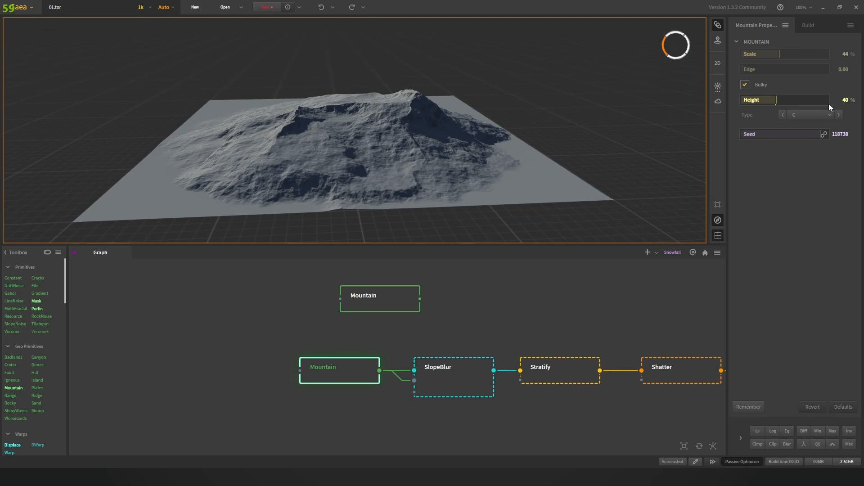
{"action": "left_click_drag", "start_coordinate": [356, 155], "coordinate": [404, 154]}
{"action": "scroll", "coordinate": [395, 153], "scroll_direction": "up", "scroll_amount": 1}
{"action": "scroll", "coordinate": [379, 190], "scroll_direction": "up", "scroll_amount": 3}
{"action": "left_click_drag", "start_coordinate": [379, 190], "coordinate": [400, 164]}
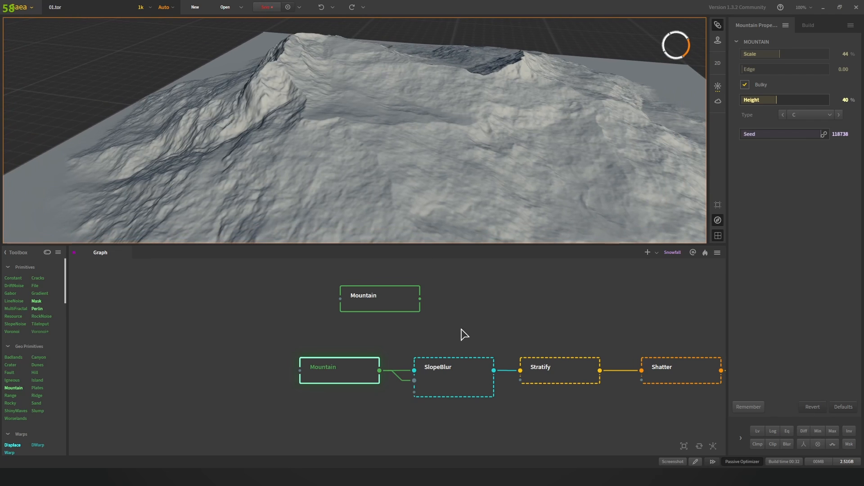
Step: Compare the SlopeBlur output against the lower Mountain node's raw terrain
{"action": "left_click", "coordinate": [455, 371]}
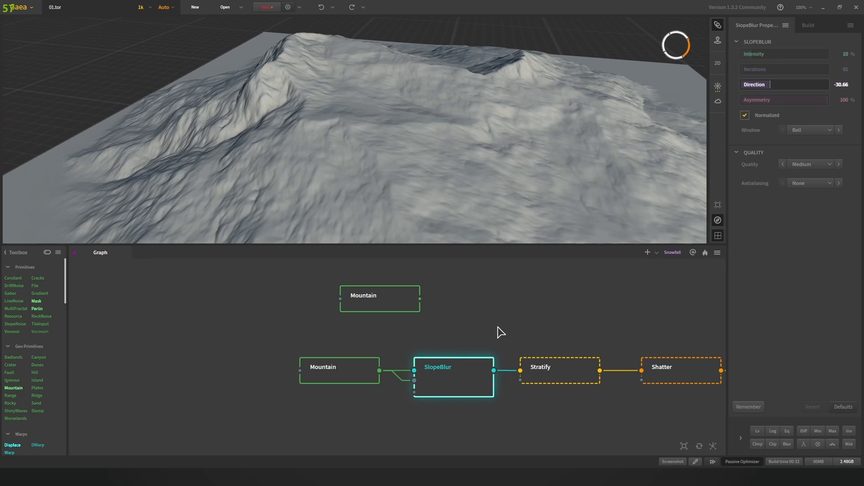
{"action": "scroll", "coordinate": [432, 120], "scroll_direction": "down", "scroll_amount": 3}
{"action": "left_click_drag", "start_coordinate": [429, 121], "coordinate": [351, 188]}
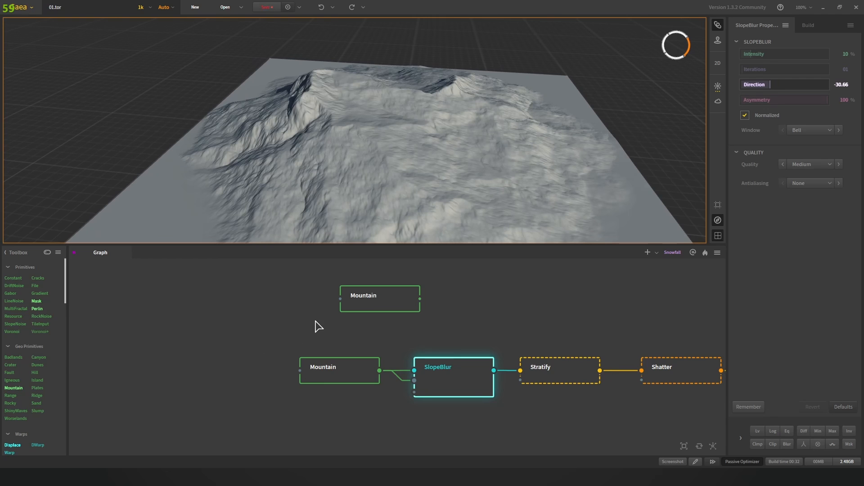
{"action": "left_click", "coordinate": [453, 375]}
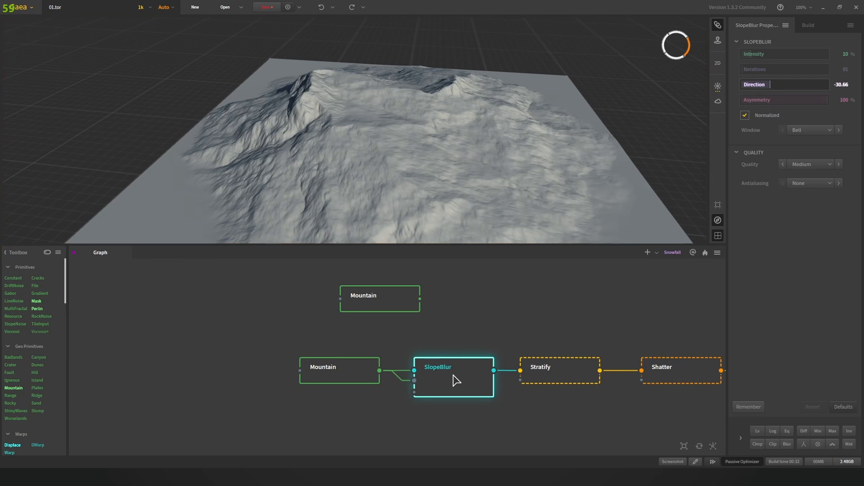
{"action": "scroll", "coordinate": [394, 158], "scroll_direction": "up", "scroll_amount": 3}
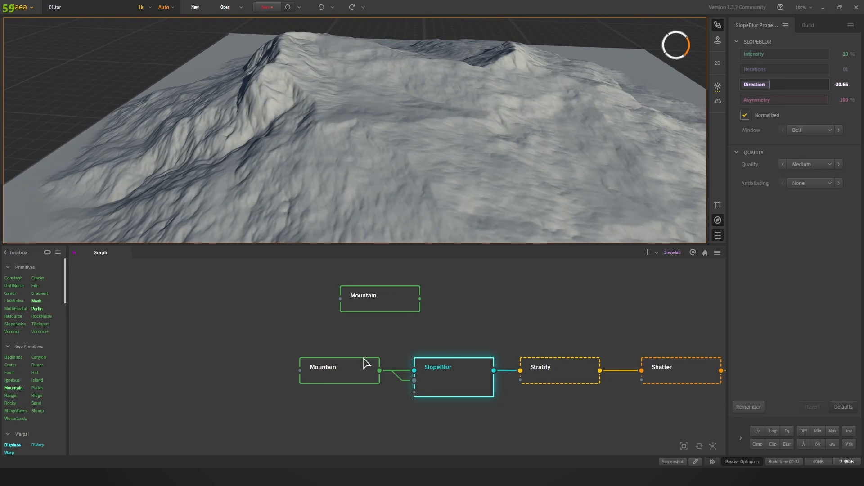
{"action": "left_click", "coordinate": [366, 367]}
{"action": "left_click_drag", "start_coordinate": [349, 141], "coordinate": [367, 140]}
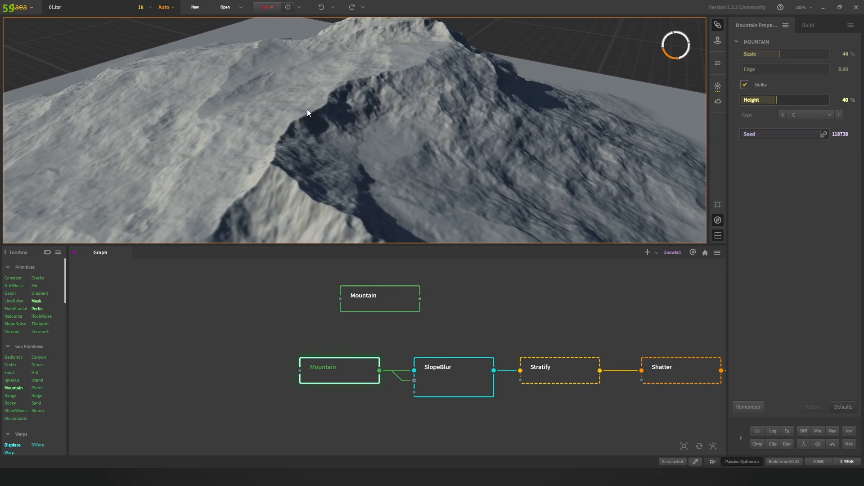
{"action": "left_click_drag", "start_coordinate": [313, 128], "coordinate": [369, 166]}
Step: Nudge the lower Mountain node left and preview the SlopeBlur output again
{"action": "left_click", "coordinate": [460, 372]}
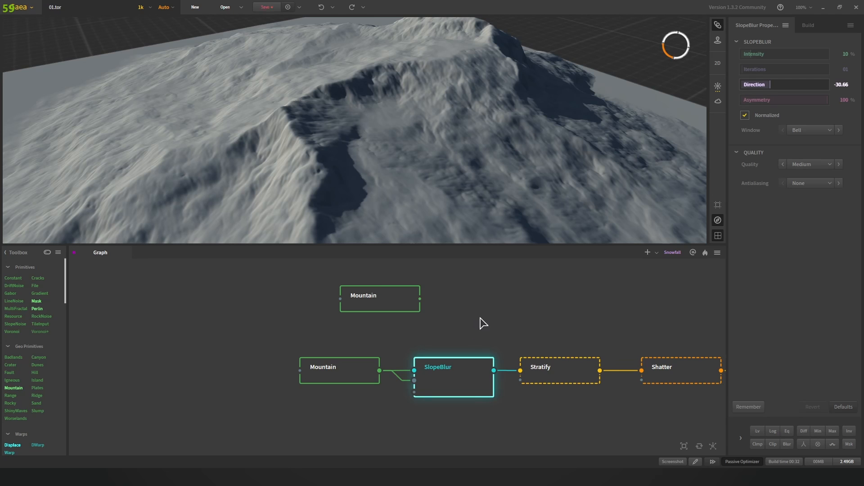
{"action": "left_click_drag", "start_coordinate": [337, 378], "coordinate": [365, 377]}
{"action": "left_click", "coordinate": [469, 386]}
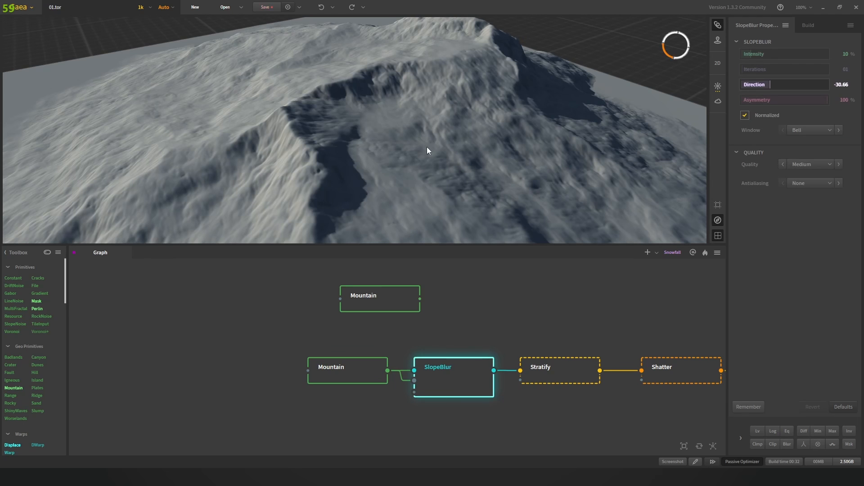
{"action": "left_click_drag", "start_coordinate": [391, 168], "coordinate": [313, 136]}
{"action": "scroll", "coordinate": [313, 136], "scroll_direction": "down", "scroll_amount": 4}
{"action": "left_click_drag", "start_coordinate": [549, 306], "coordinate": [505, 298]}
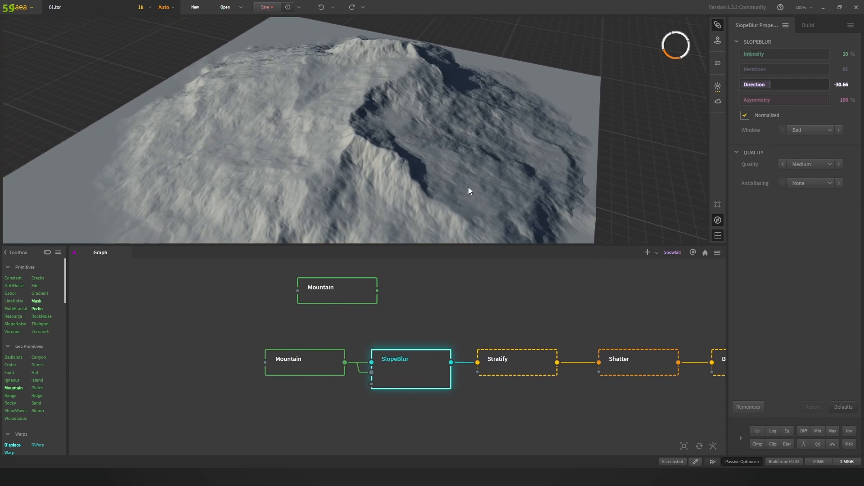
{"action": "left_click_drag", "start_coordinate": [469, 191], "coordinate": [416, 137]}
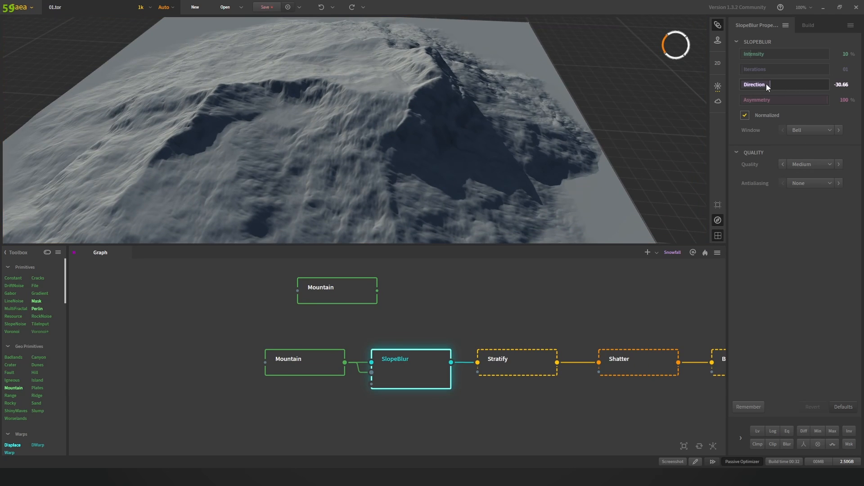
Step: Try SlopeBlur Direction values of 70.29 and about -83
{"action": "left_click", "coordinate": [841, 85]}
{"action": "type", "text": "70.29"}
{"action": "key", "text": "Return"}
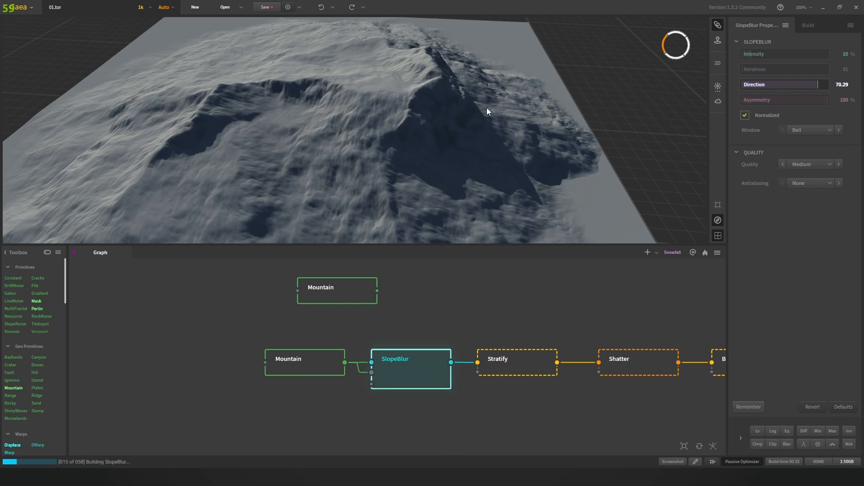
{"action": "scroll", "coordinate": [391, 127], "scroll_direction": "down", "scroll_amount": 5}
{"action": "scroll", "coordinate": [391, 127], "scroll_direction": "up", "scroll_amount": 8}
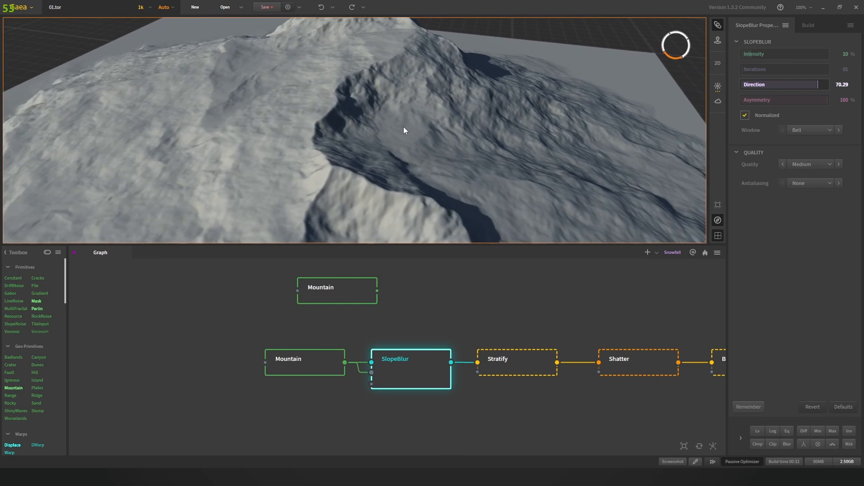
{"action": "left_click_drag", "start_coordinate": [816, 84], "coordinate": [743, 85]}
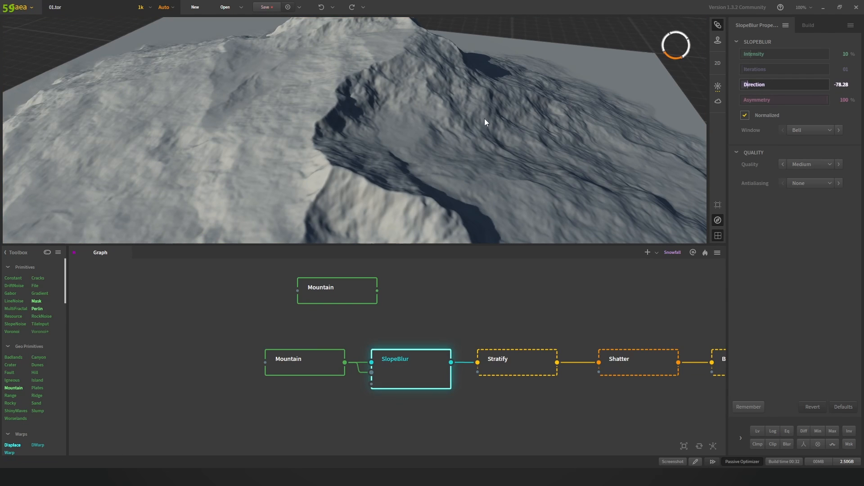
{"action": "scroll", "coordinate": [437, 115], "scroll_direction": "down", "scroll_amount": 2}
{"action": "scroll", "coordinate": [440, 115], "scroll_direction": "down", "scroll_amount": 6}
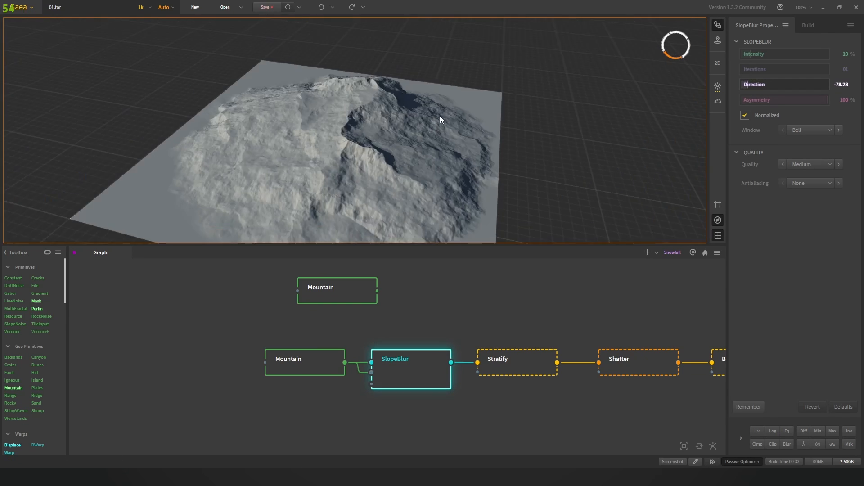
{"action": "scroll", "coordinate": [382, 143], "scroll_direction": "up", "scroll_amount": 6}
{"action": "left_click_drag", "start_coordinate": [439, 115], "coordinate": [430, 147]}
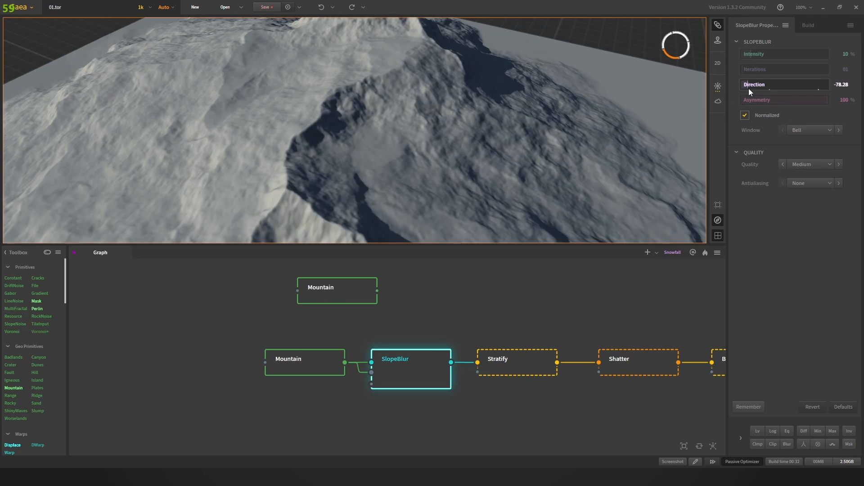
Step: Undo the SlopeBlur Direction back to -30.66
{"action": "left_click", "coordinate": [842, 85]}
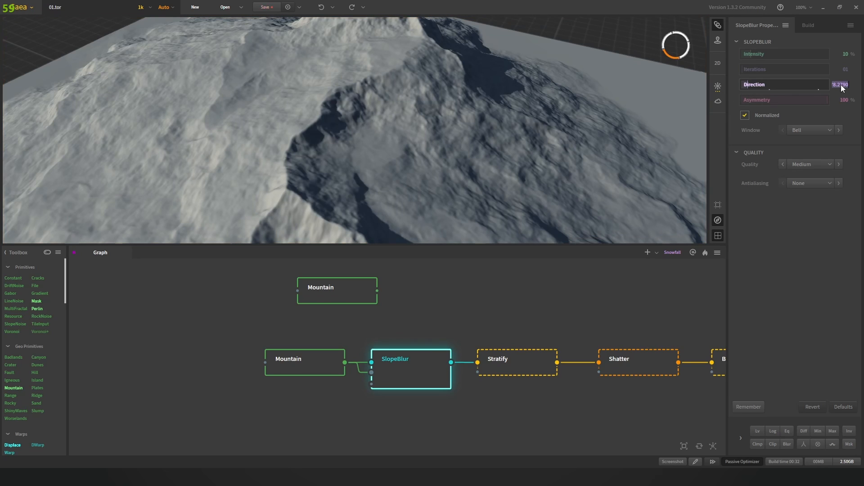
{"action": "key", "text": "ctrl+z"}
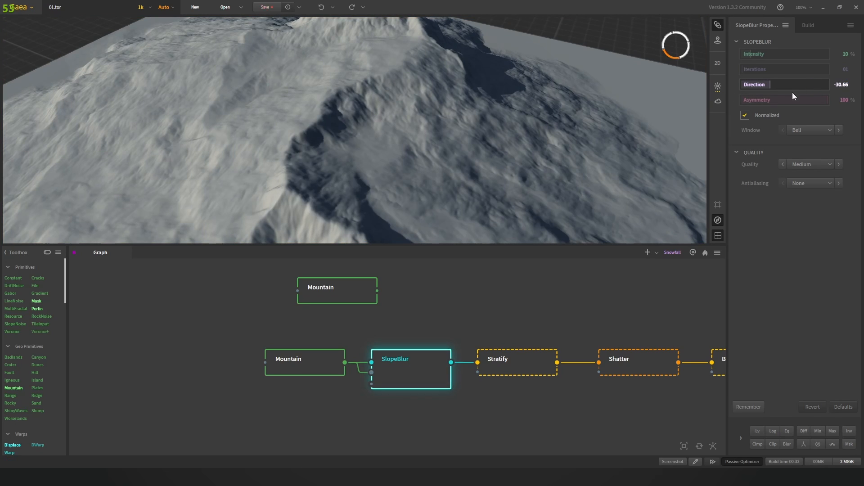
{"action": "scroll", "coordinate": [571, 51], "scroll_direction": "down", "scroll_amount": 5}
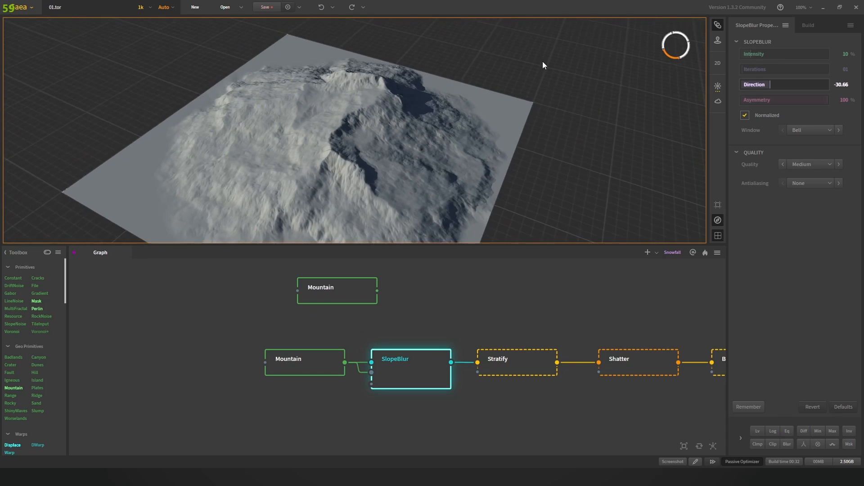
{"action": "left_click_drag", "start_coordinate": [542, 61], "coordinate": [481, 110]}
{"action": "scroll", "coordinate": [480, 111], "scroll_direction": "up", "scroll_amount": 4}
{"action": "scroll", "coordinate": [413, 116], "scroll_direction": "down", "scroll_amount": 1}
{"action": "scroll", "coordinate": [410, 120], "scroll_direction": "up", "scroll_amount": 2}
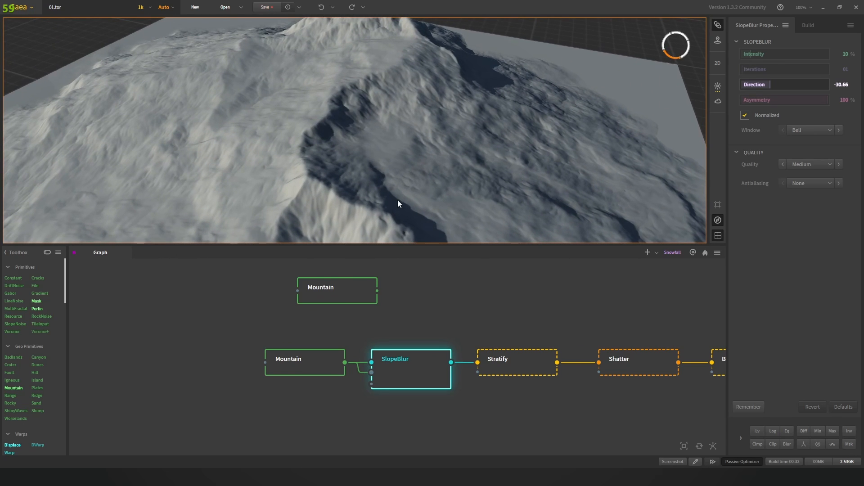
{"action": "middle_click_drag", "start_coordinate": [499, 332], "coordinate": [399, 332]}
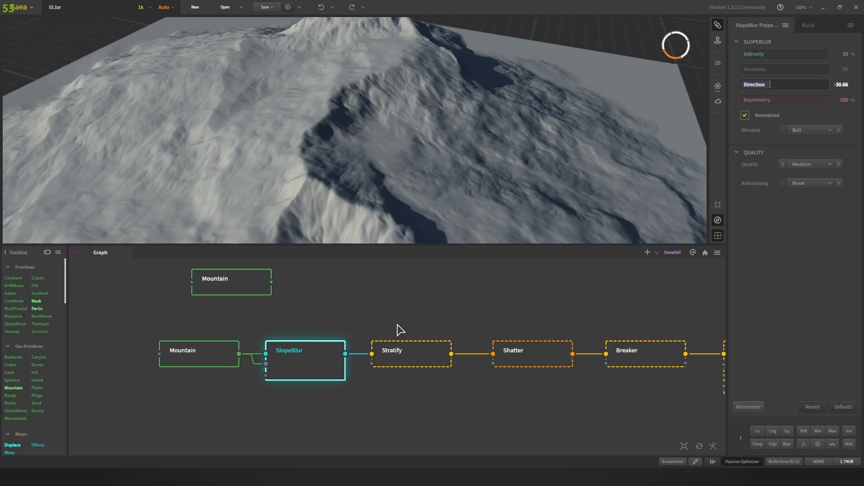
{"action": "scroll", "coordinate": [396, 353], "scroll_direction": "up", "scroll_amount": 2}
Step: Select the Stratify node and inspect its strata layering on the terrain
{"action": "left_click", "coordinate": [396, 354]}
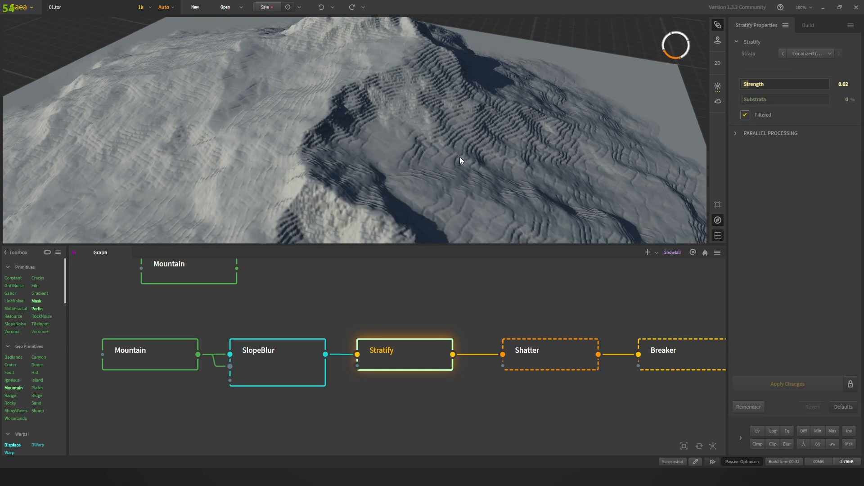
{"action": "scroll", "coordinate": [463, 146], "scroll_direction": "down", "scroll_amount": 4}
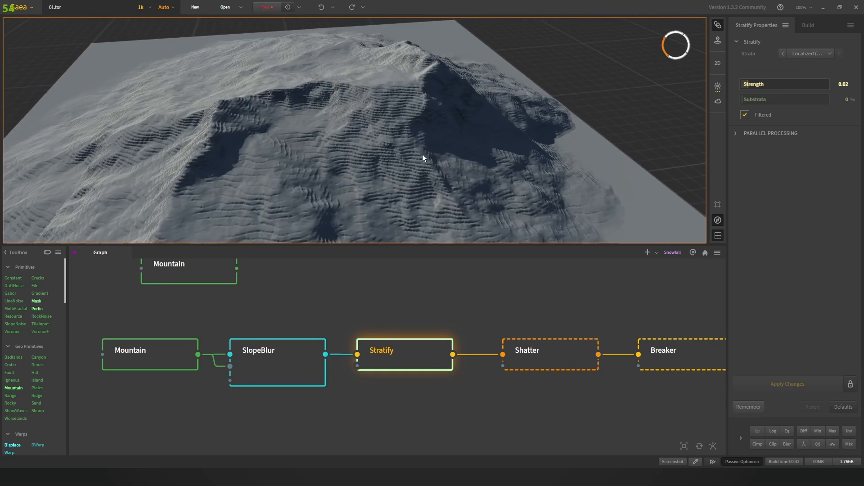
{"action": "left_click_drag", "start_coordinate": [423, 158], "coordinate": [400, 158]}
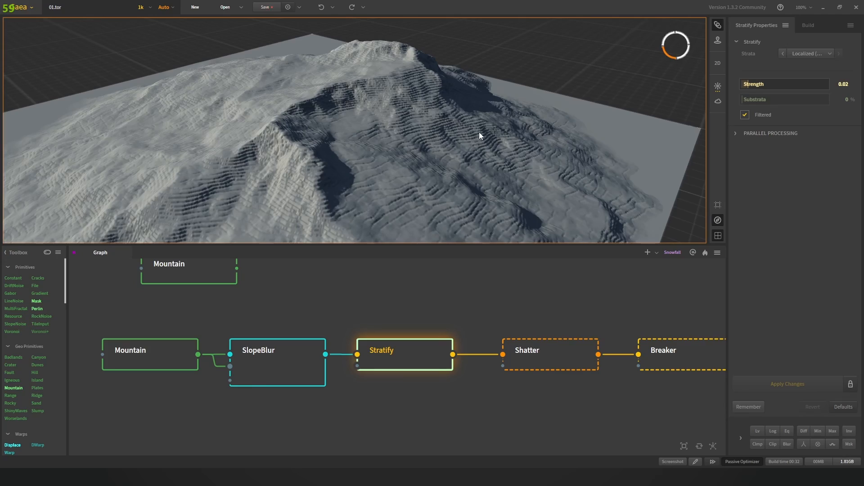
{"action": "left_click_drag", "start_coordinate": [483, 127], "coordinate": [410, 149]}
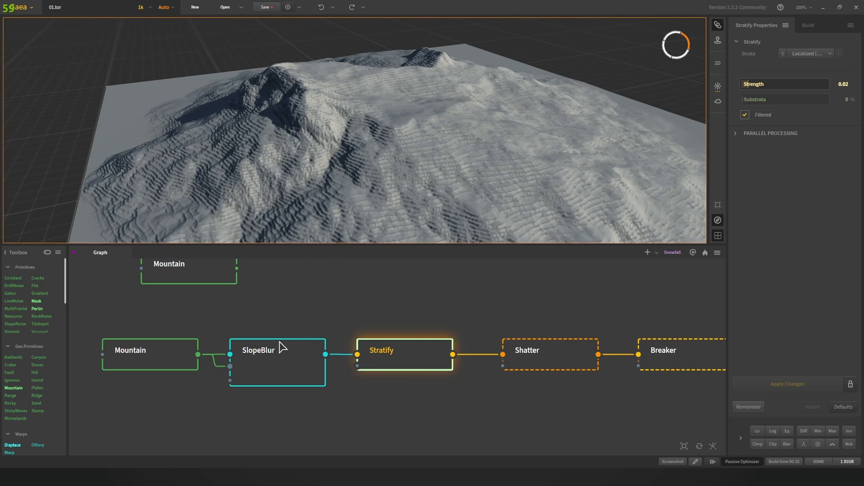
{"action": "left_click_drag", "start_coordinate": [359, 147], "coordinate": [378, 182]}
{"action": "middle_click_drag", "start_coordinate": [561, 322], "coordinate": [472, 328]}
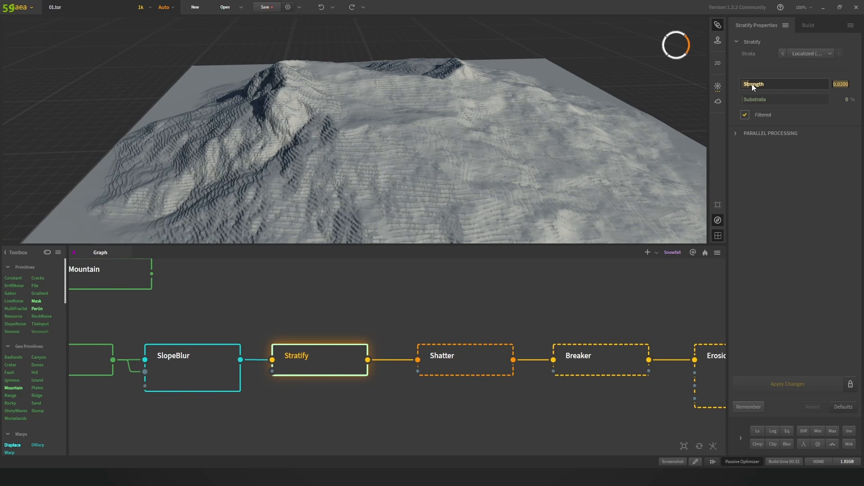
Step: Raise Stratify Strength to 0.19 and enable Auto Apply to rebuild the terrain
{"action": "left_click_drag", "start_coordinate": [751, 84], "coordinate": [790, 84]}
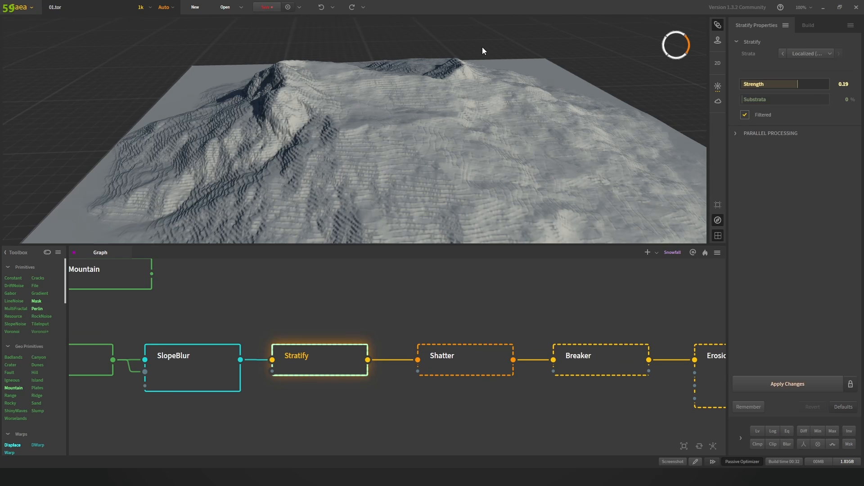
{"action": "left_click_drag", "start_coordinate": [483, 48], "coordinate": [435, 83]}
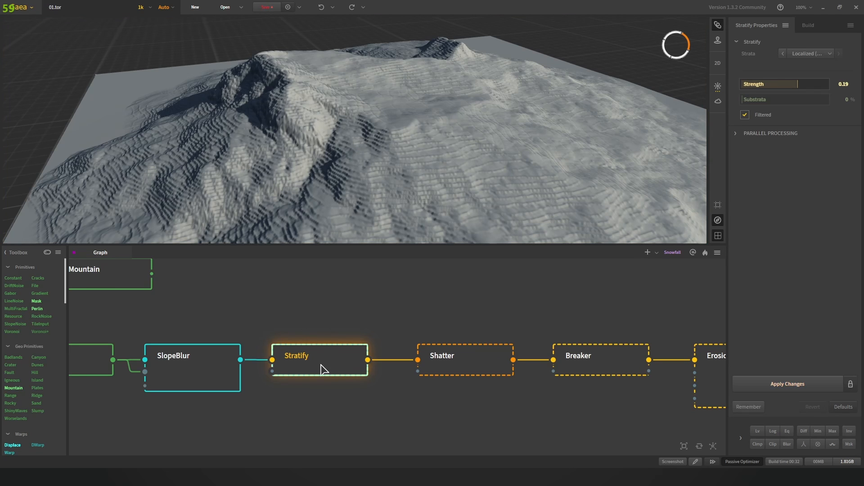
{"action": "left_click", "coordinate": [852, 385]}
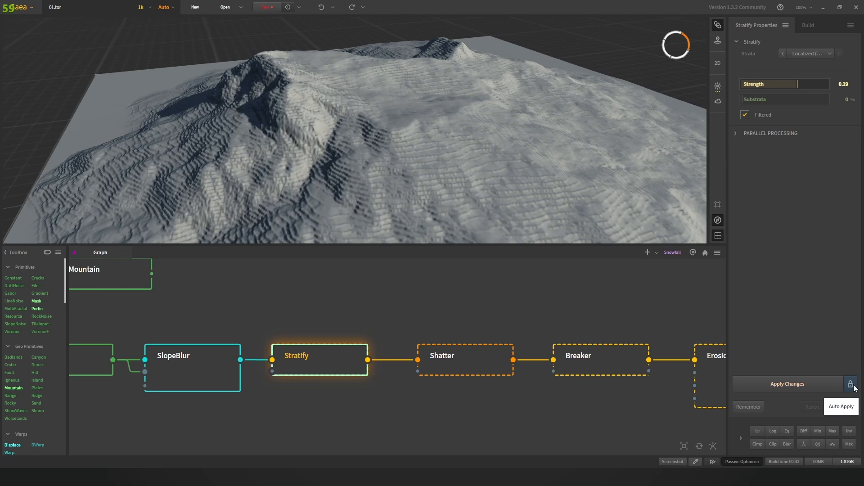
{"action": "left_click", "coordinate": [853, 385]}
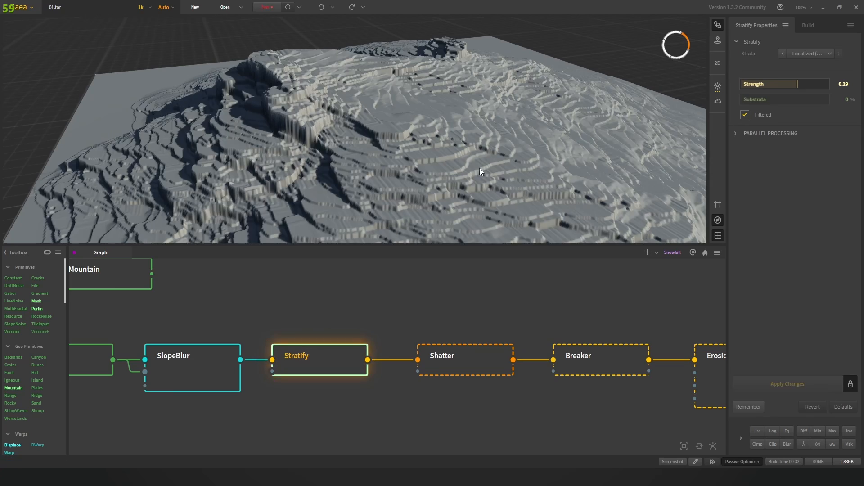
{"action": "scroll", "coordinate": [447, 155], "scroll_direction": "down", "scroll_amount": 5}
{"action": "mouse_move", "coordinate": [465, 156]}
{"action": "left_mouse_down"}
{"action": "mouse_move", "coordinate": [401, 147]}
{"action": "mouse_move", "coordinate": [489, 159]}
{"action": "mouse_move", "coordinate": [464, 156]}
{"action": "left_mouse_up"}
{"action": "scroll", "coordinate": [396, 151], "scroll_direction": "up", "scroll_amount": 4}
{"action": "scroll", "coordinate": [394, 153], "scroll_direction": "down", "scroll_amount": 4}
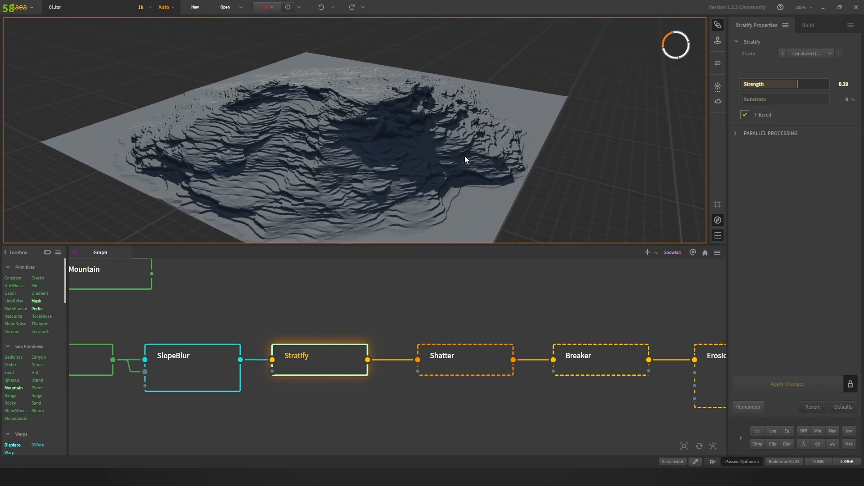
{"action": "left_click_drag", "start_coordinate": [531, 140], "coordinate": [487, 156]}
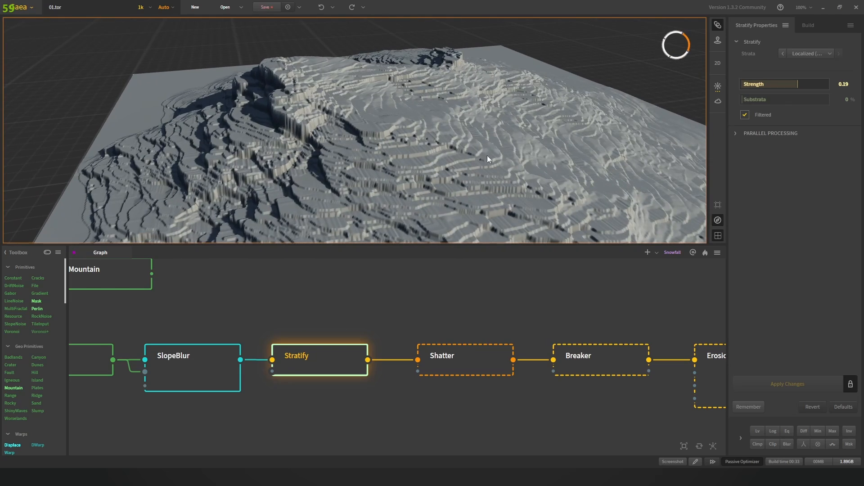
Step: Set Stratify Strength back to 0.02
{"action": "left_click", "coordinate": [849, 87]}
{"action": "key", "text": "BackSpace"}
{"action": "type", "text": ".0"}
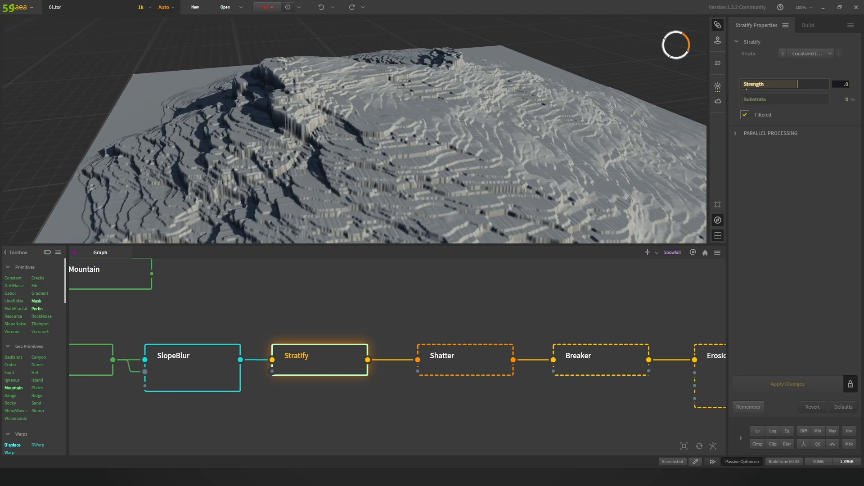
{"action": "type", "text": "2"}
{"action": "key", "text": "Return"}
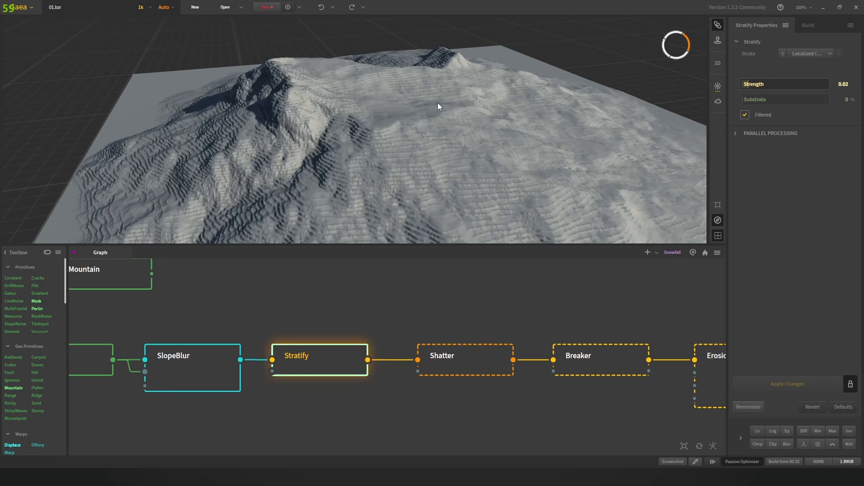
{"action": "left_click_drag", "start_coordinate": [438, 106], "coordinate": [452, 138]}
Step: Show the Shatter node's settings and orbit the terrain for an overview
{"action": "left_click", "coordinate": [479, 343]}
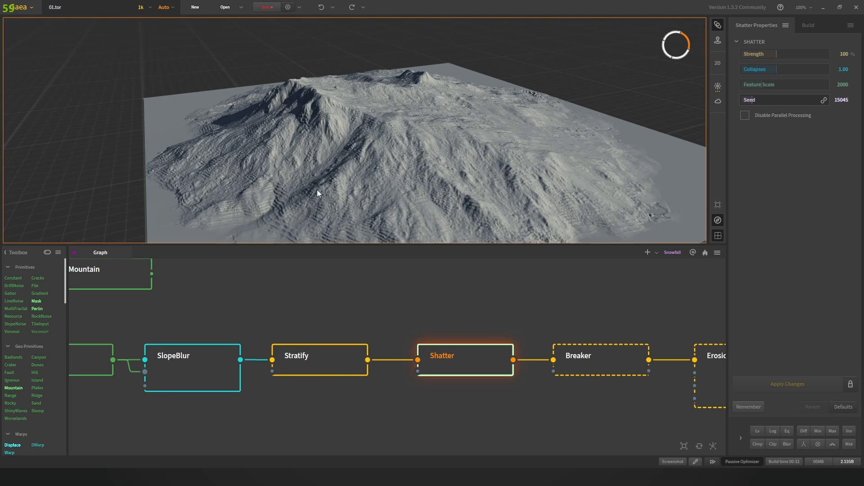
{"action": "scroll", "coordinate": [316, 190], "scroll_direction": "down", "scroll_amount": 3}
{"action": "left_click_drag", "start_coordinate": [317, 189], "coordinate": [342, 180]}
Step: Bypass Stratify by feeding SlopeBlur straight into Shatter, then judge the terrain without it
{"action": "left_click_drag", "start_coordinate": [323, 361], "coordinate": [323, 409]}
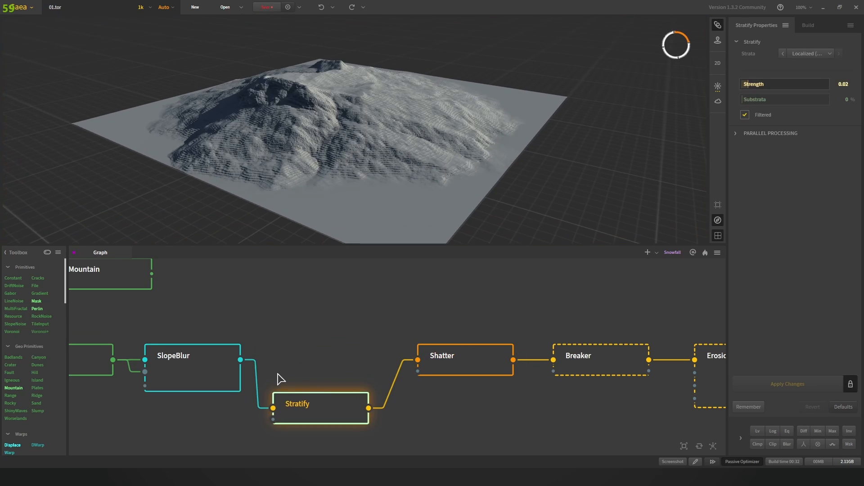
{"action": "left_click_drag", "start_coordinate": [241, 360], "coordinate": [417, 360]}
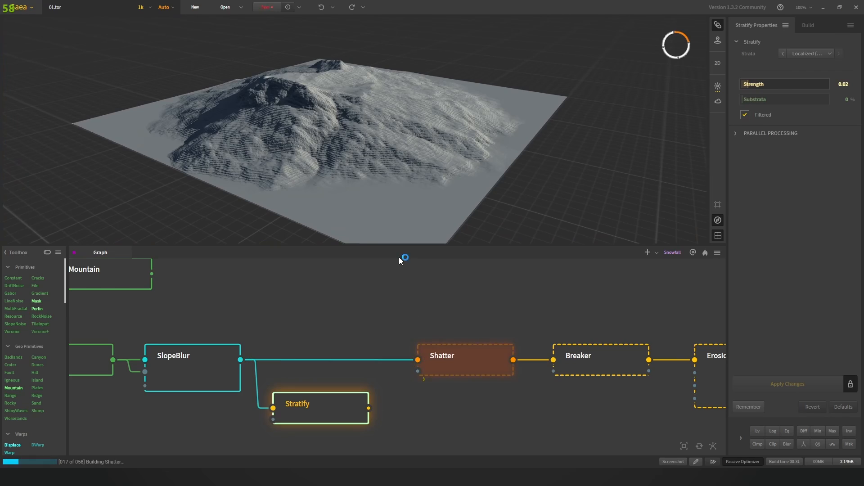
{"action": "scroll", "coordinate": [341, 136], "scroll_direction": "up", "scroll_amount": 8}
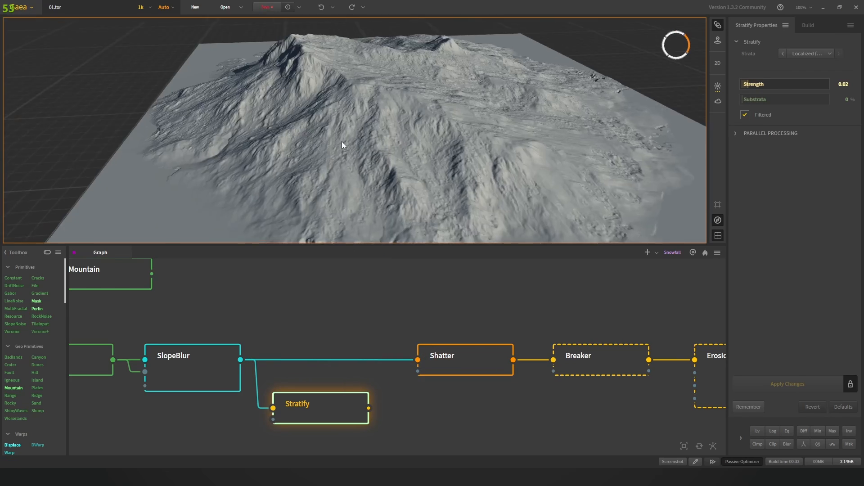
{"action": "left_click_drag", "start_coordinate": [309, 133], "coordinate": [368, 132]}
Step: Reconnect Stratify's output into Shatter and move Stratify back in line with the chain
{"action": "left_click_drag", "start_coordinate": [369, 407], "coordinate": [417, 360]}
{"action": "left_click", "coordinate": [338, 368]}
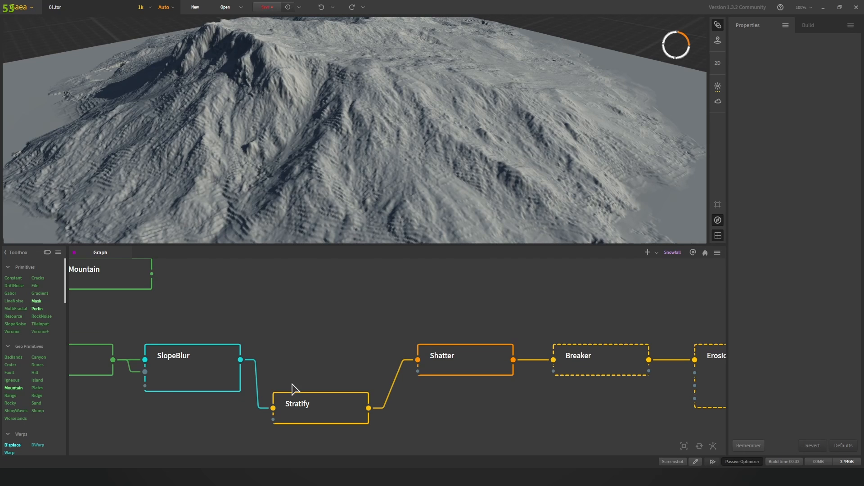
{"action": "left_click_drag", "start_coordinate": [315, 401], "coordinate": [325, 353]}
Step: Preview the Shatter result with Stratify restored from lower, rotated angles
{"action": "left_click", "coordinate": [464, 372]}
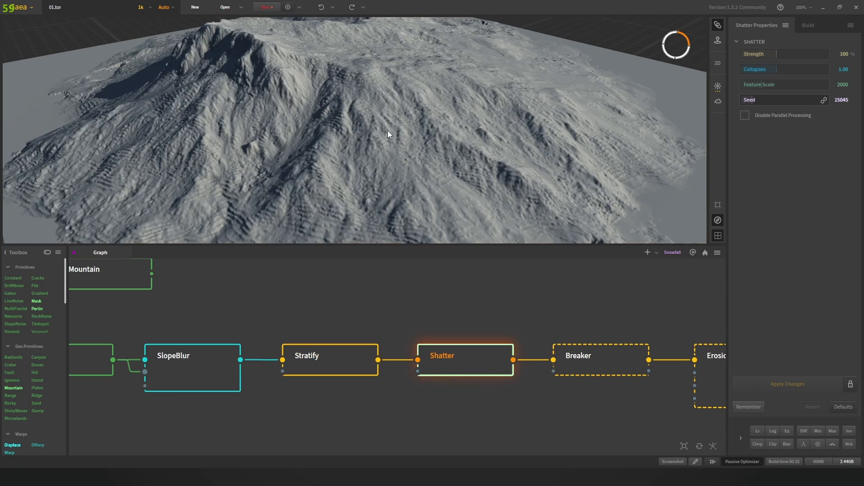
{"action": "scroll", "coordinate": [388, 131], "scroll_direction": "down", "scroll_amount": 5}
{"action": "left_click_drag", "start_coordinate": [388, 130], "coordinate": [376, 144]}
{"action": "scroll", "coordinate": [447, 139], "scroll_direction": "up", "scroll_amount": 3}
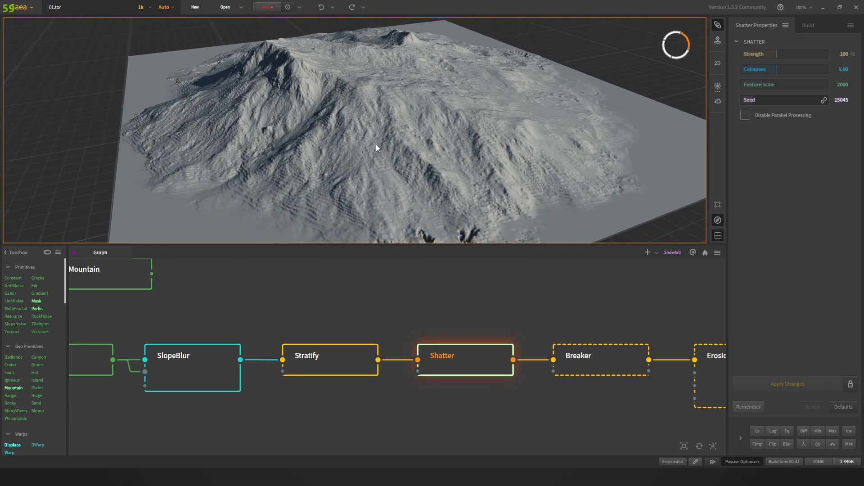
{"action": "scroll", "coordinate": [376, 144], "scroll_direction": "up", "scroll_amount": 2}
{"action": "scroll", "coordinate": [518, 161], "scroll_direction": "down", "scroll_amount": 5}
{"action": "left_click_drag", "start_coordinate": [518, 161], "coordinate": [414, 150]}
{"action": "scroll", "coordinate": [367, 142], "scroll_direction": "up", "scroll_amount": 5}
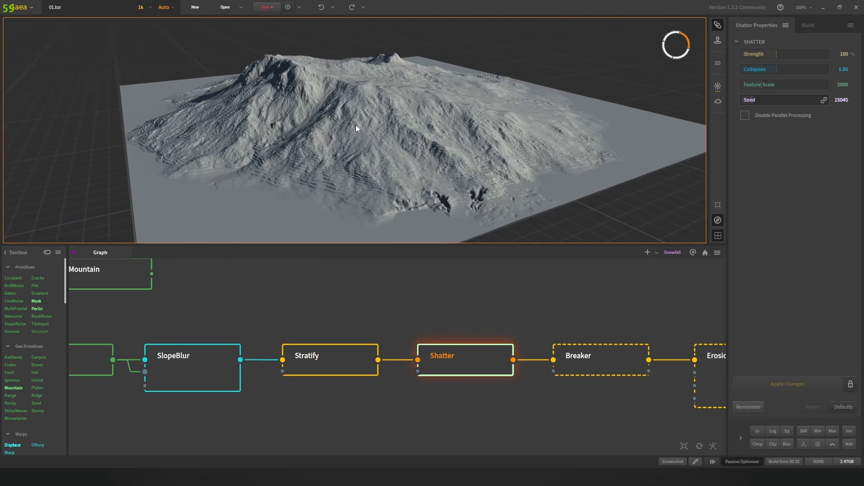
Step: Pan the graph to the Erosion and later nodes and orbit closer to the mountain
{"action": "left_click_drag", "start_coordinate": [539, 346], "coordinate": [381, 333]}
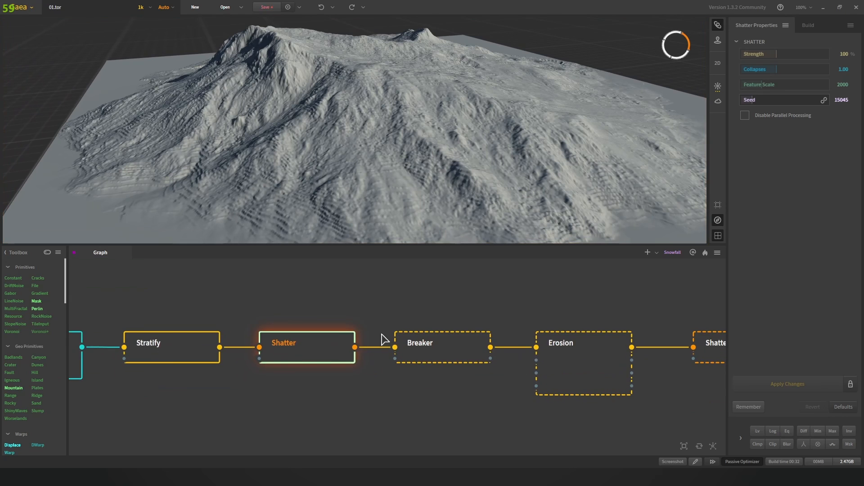
{"action": "left_click_drag", "start_coordinate": [436, 323], "coordinate": [394, 326]}
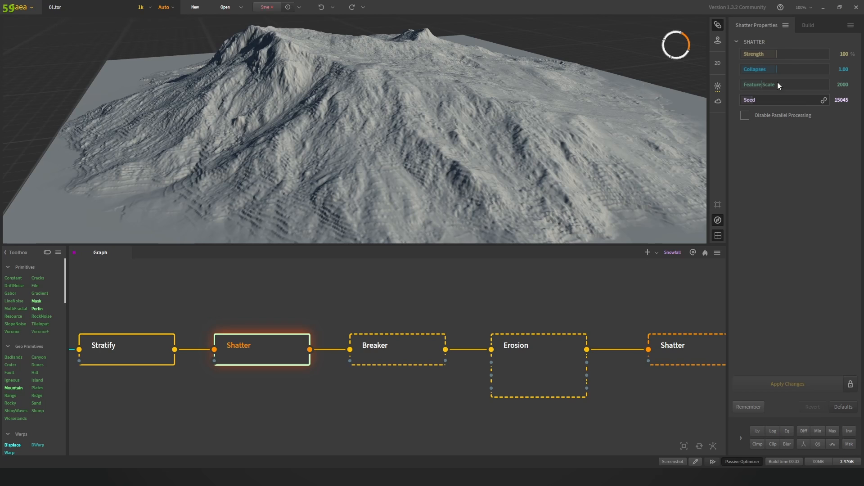
{"action": "scroll", "coordinate": [466, 126], "scroll_direction": "down", "scroll_amount": 5}
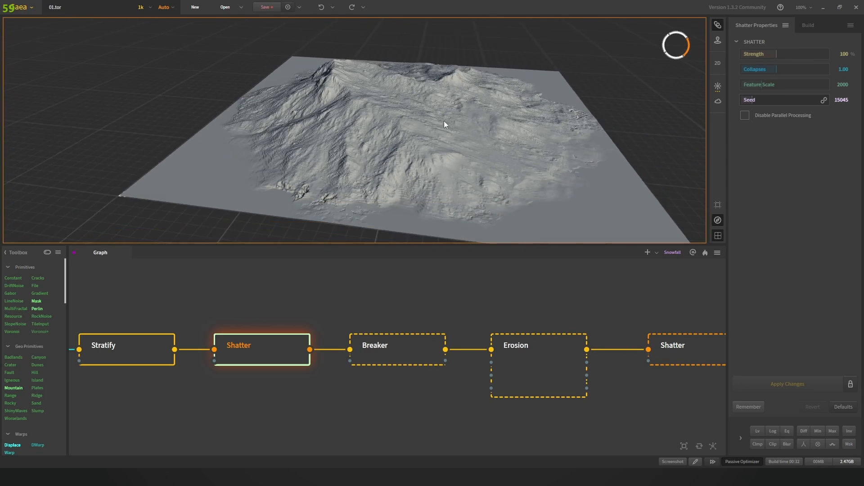
{"action": "left_click_drag", "start_coordinate": [444, 122], "coordinate": [414, 144]}
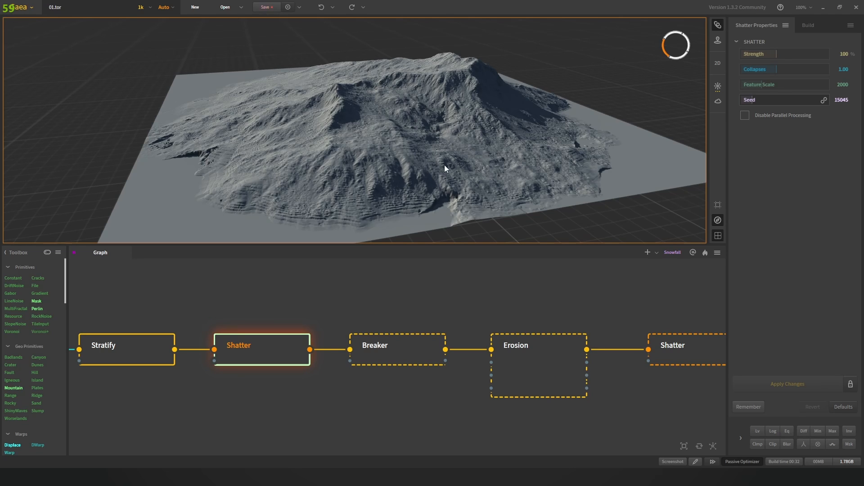
{"action": "left_click_drag", "start_coordinate": [349, 142], "coordinate": [311, 135]}
Step: Show Breaker's settings and orbit around the mountain to inspect the Breaker result
{"action": "left_click", "coordinate": [408, 349]}
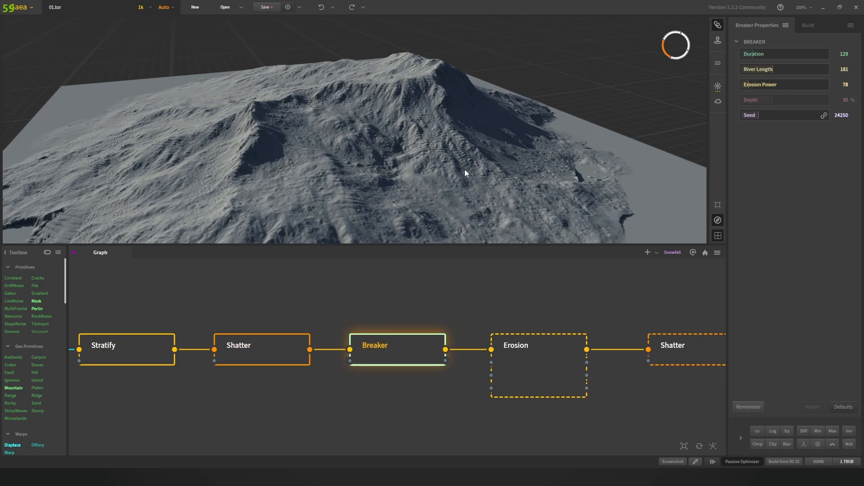
{"action": "left_click_drag", "start_coordinate": [460, 175], "coordinate": [374, 158]}
{"action": "left_click_drag", "start_coordinate": [297, 109], "coordinate": [311, 91]}
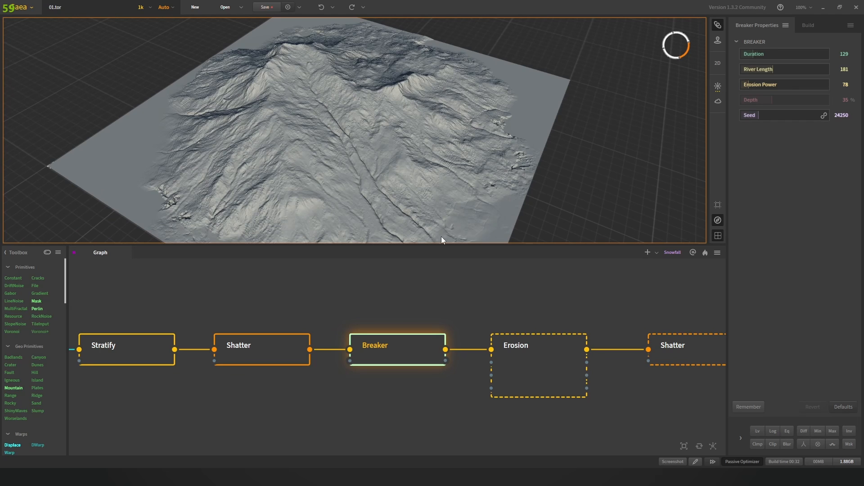
{"action": "left_click_drag", "start_coordinate": [398, 169], "coordinate": [380, 144]}
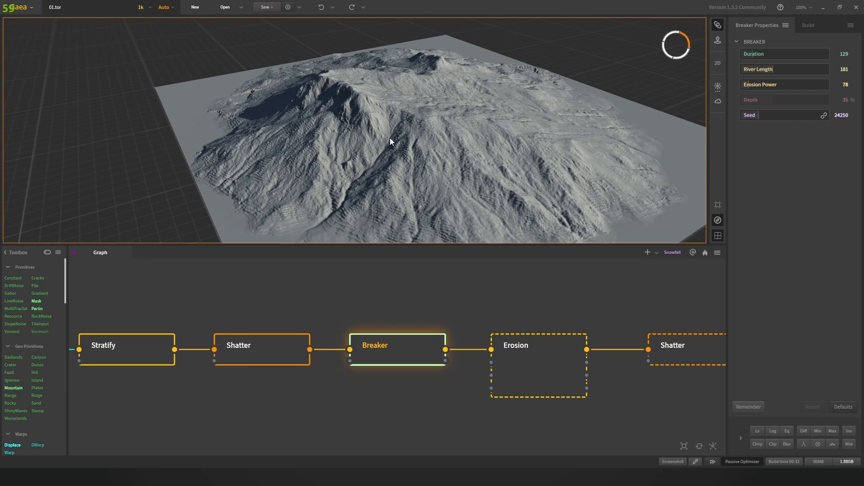
{"action": "scroll", "coordinate": [408, 120], "scroll_direction": "down", "scroll_amount": 3}
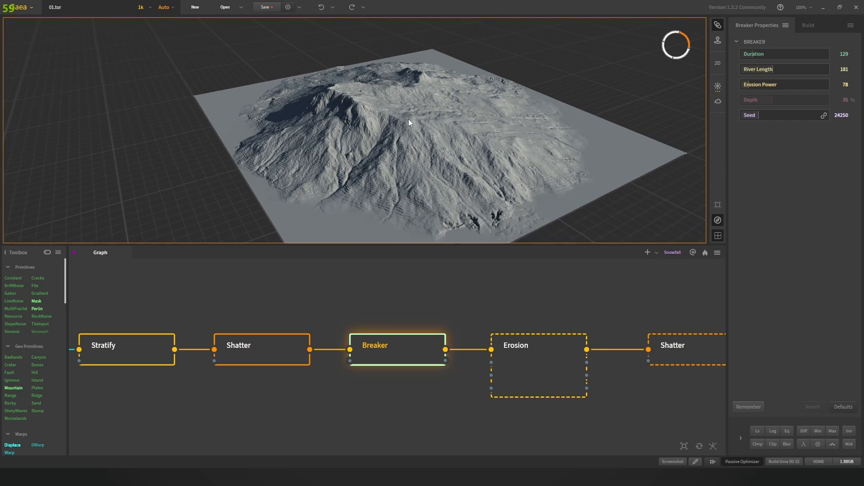
{"action": "left_click_drag", "start_coordinate": [409, 119], "coordinate": [364, 99]}
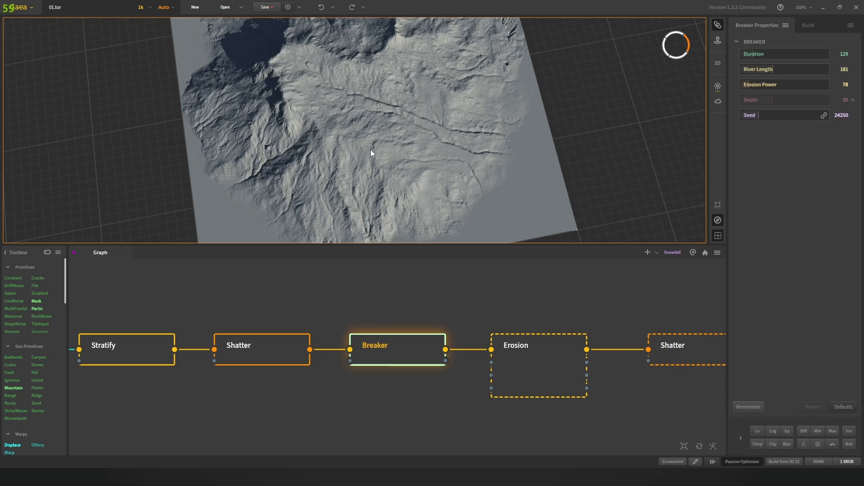
Step: Keep orbiting the Breaker terrain between top-down, low and tilted views
{"action": "left_click_drag", "start_coordinate": [370, 149], "coordinate": [296, 122]}
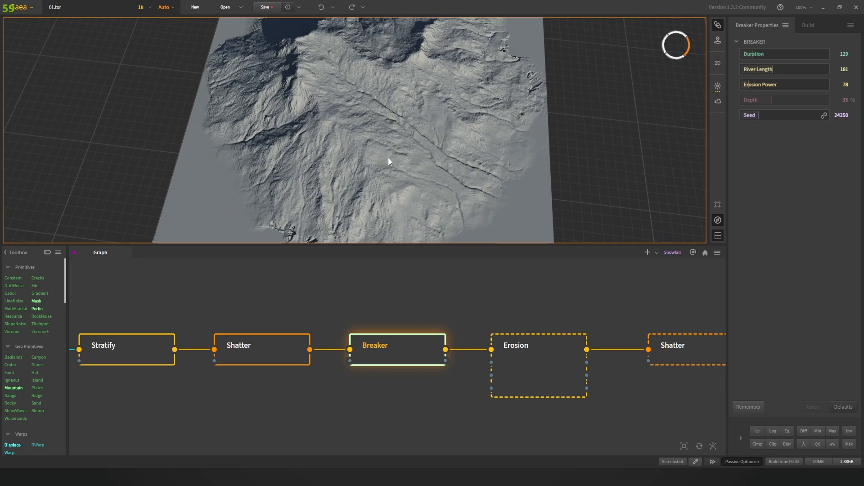
{"action": "left_click_drag", "start_coordinate": [388, 160], "coordinate": [369, 121]}
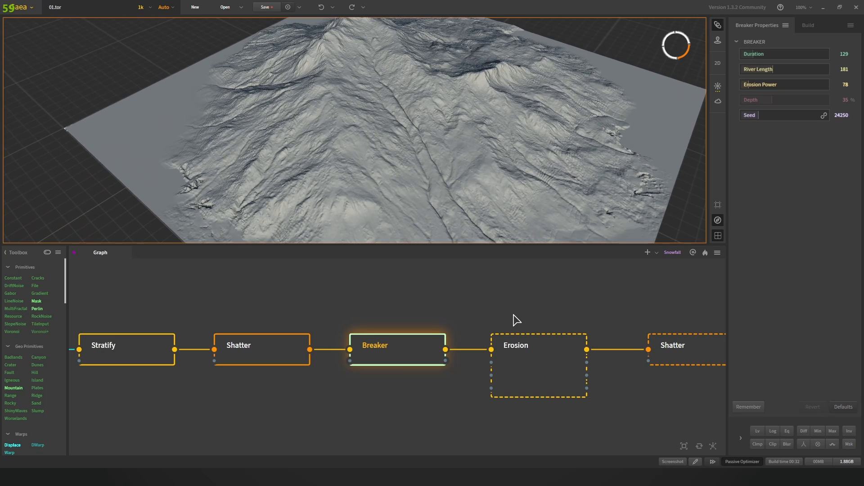
{"action": "left_click_drag", "start_coordinate": [475, 151], "coordinate": [357, 171]}
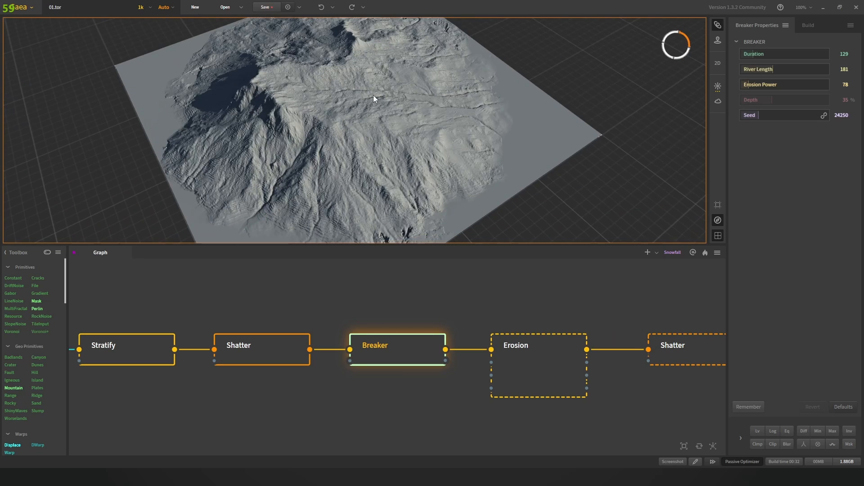
{"action": "left_click_drag", "start_coordinate": [469, 106], "coordinate": [372, 183]}
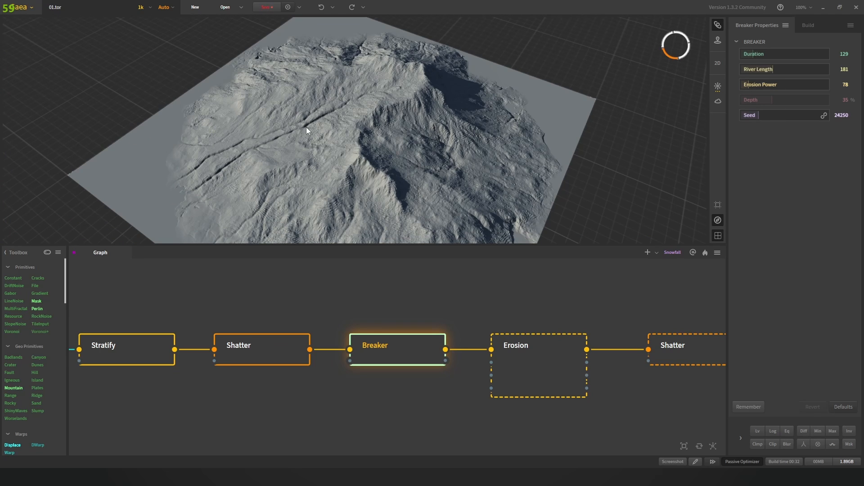
{"action": "left_click_drag", "start_coordinate": [326, 133], "coordinate": [387, 70]}
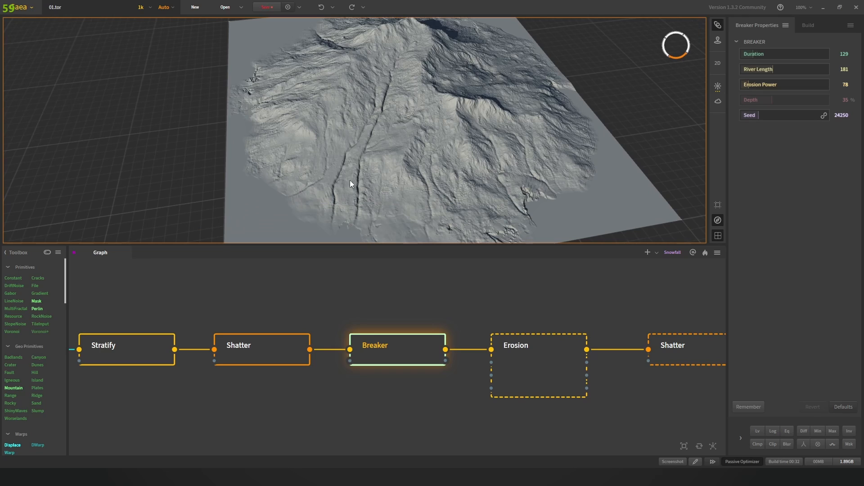
{"action": "left_click_drag", "start_coordinate": [387, 166], "coordinate": [361, 115]}
{"action": "scroll", "coordinate": [485, 132], "scroll_direction": "down", "scroll_amount": 4}
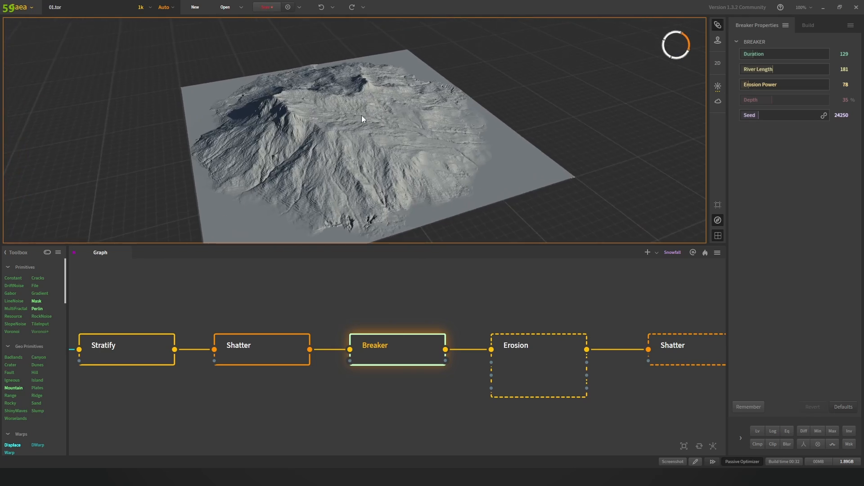
{"action": "scroll", "coordinate": [379, 169], "scroll_direction": "up", "scroll_amount": 6}
{"action": "scroll", "coordinate": [379, 168], "scroll_direction": "down", "scroll_amount": 5}
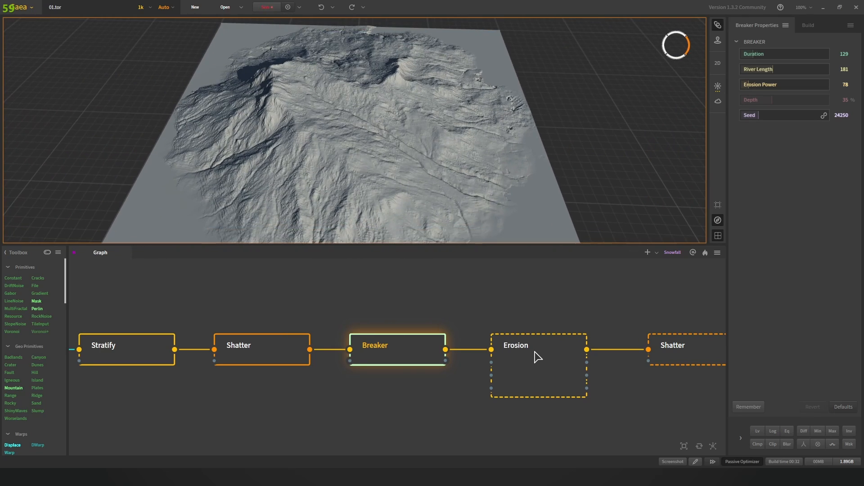
{"action": "left_click", "coordinate": [535, 350]}
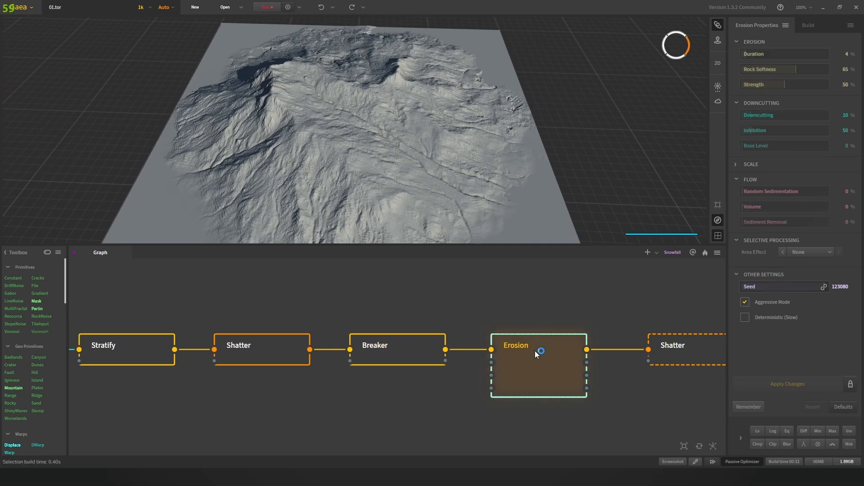
{"action": "scroll", "coordinate": [386, 145], "scroll_direction": "down", "scroll_amount": 3}
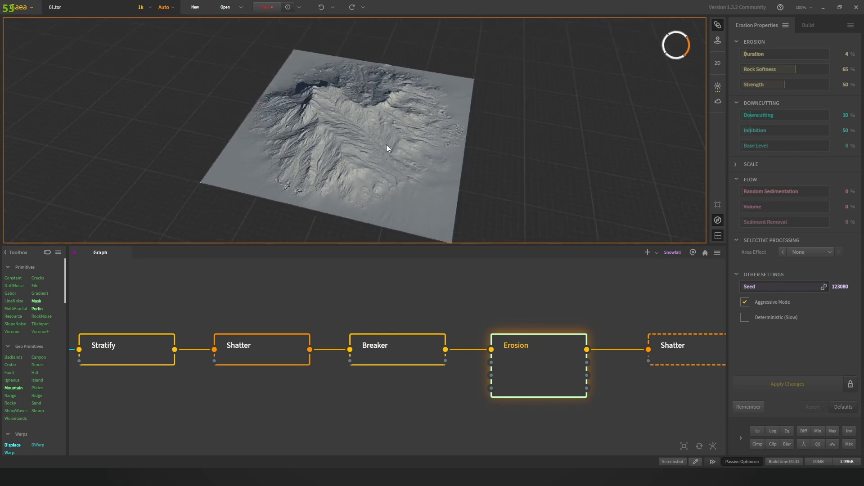
{"action": "scroll", "coordinate": [378, 158], "scroll_direction": "up", "scroll_amount": 6}
{"action": "scroll", "coordinate": [378, 158], "scroll_direction": "up", "scroll_amount": 5}
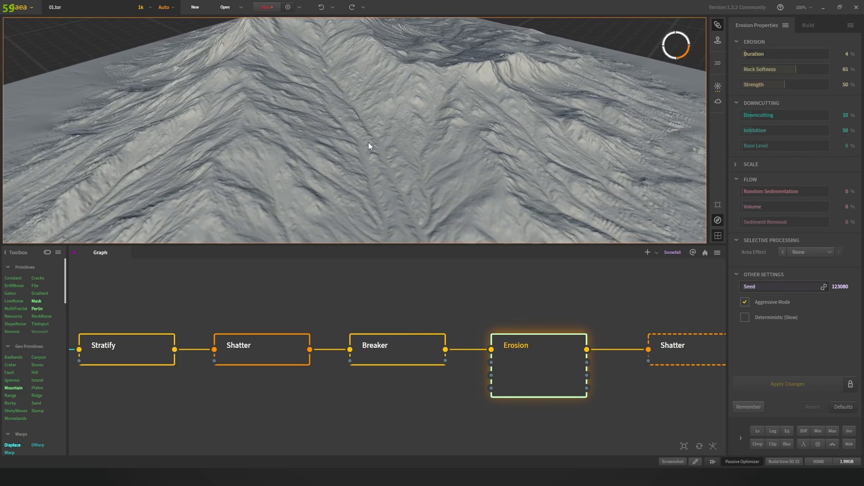
{"action": "left_click", "coordinate": [413, 360]}
{"action": "left_click", "coordinate": [521, 366]}
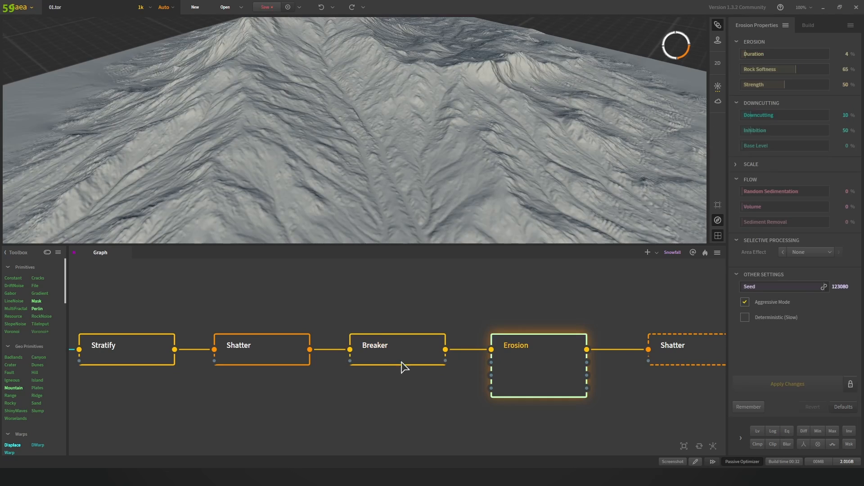
{"action": "left_click", "coordinate": [444, 363]}
{"action": "left_click", "coordinate": [556, 365]}
{"action": "left_click", "coordinate": [399, 350]}
{"action": "left_click", "coordinate": [552, 359]}
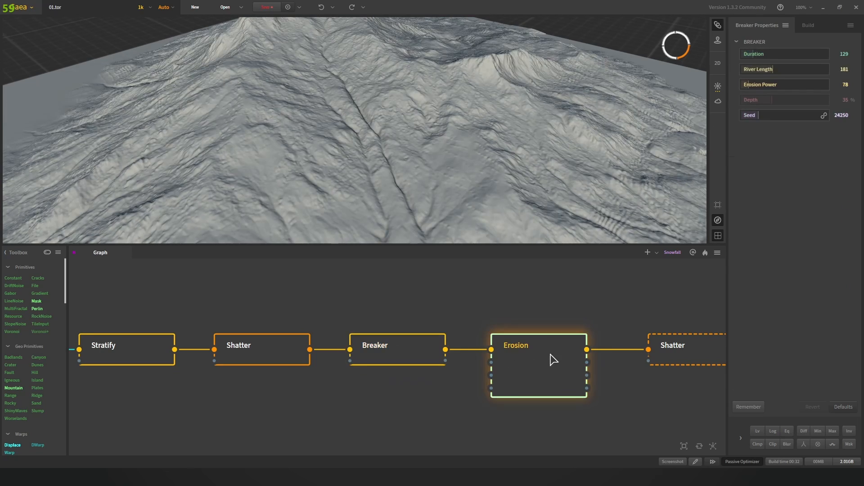
{"action": "scroll", "coordinate": [422, 147], "scroll_direction": "down", "scroll_amount": 6}
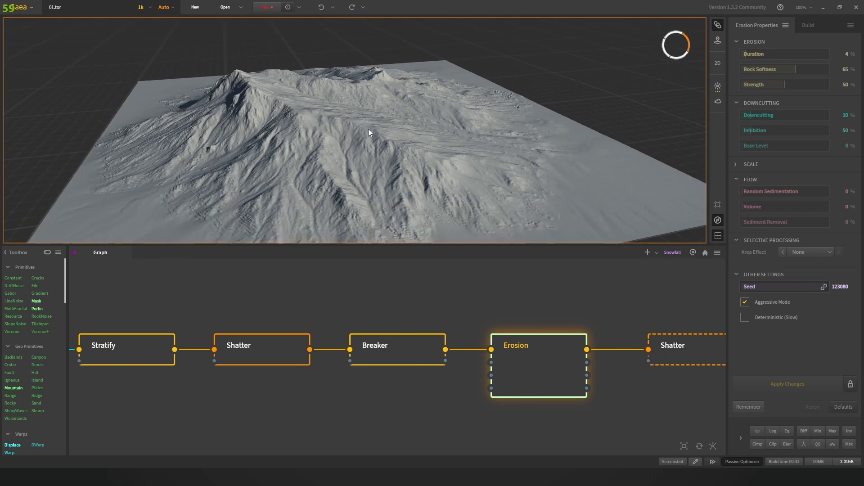
{"action": "left_click_drag", "start_coordinate": [390, 133], "coordinate": [414, 156]}
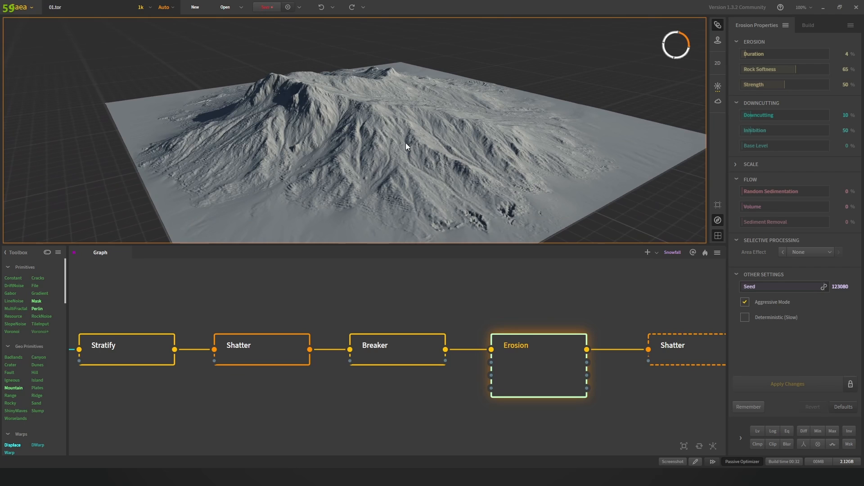
{"action": "left_click", "coordinate": [410, 349]}
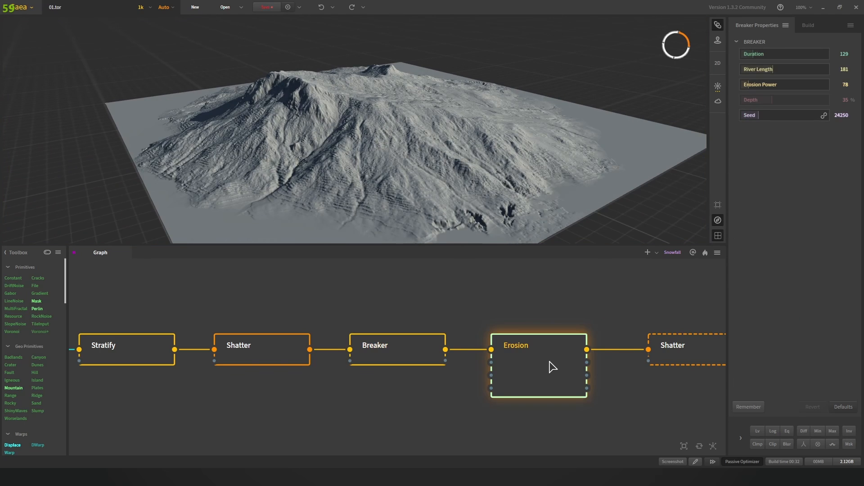
{"action": "left_click", "coordinate": [552, 367]}
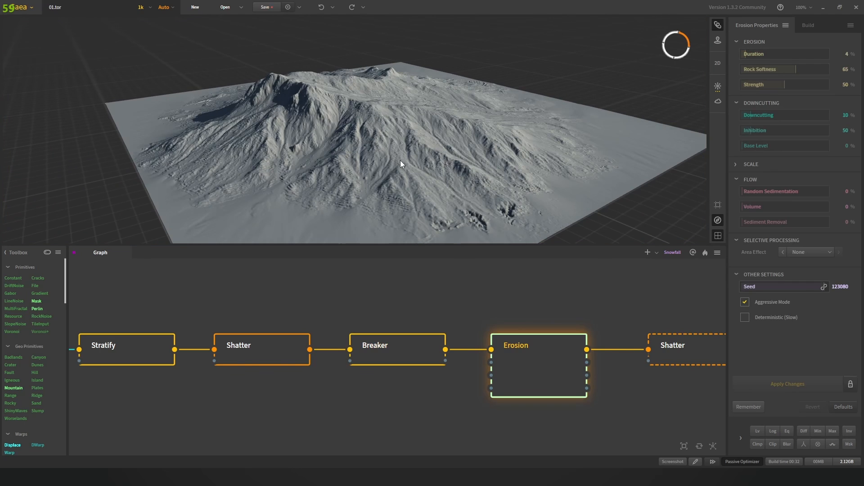
{"action": "left_click", "coordinate": [360, 134]}
{"action": "scroll", "coordinate": [359, 134], "scroll_direction": "up", "scroll_amount": 3}
{"action": "left_click_drag", "start_coordinate": [334, 136], "coordinate": [367, 152]}
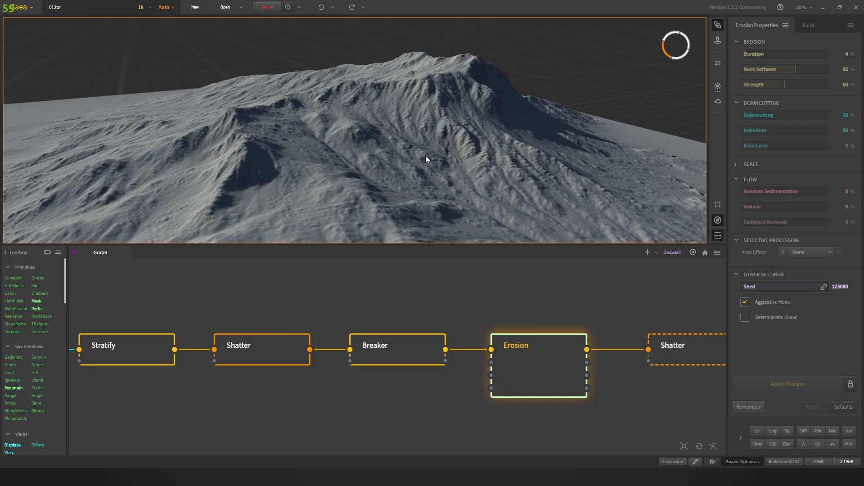
{"action": "left_click_drag", "start_coordinate": [427, 158], "coordinate": [339, 147]}
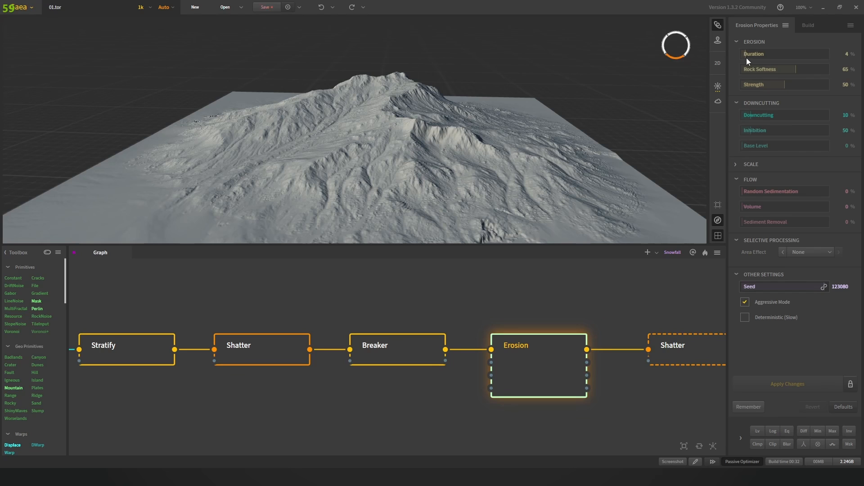
Step: Try an erosion Duration of 27%, then type it back to 4%
{"action": "left_click_drag", "start_coordinate": [745, 55], "coordinate": [765, 54]}
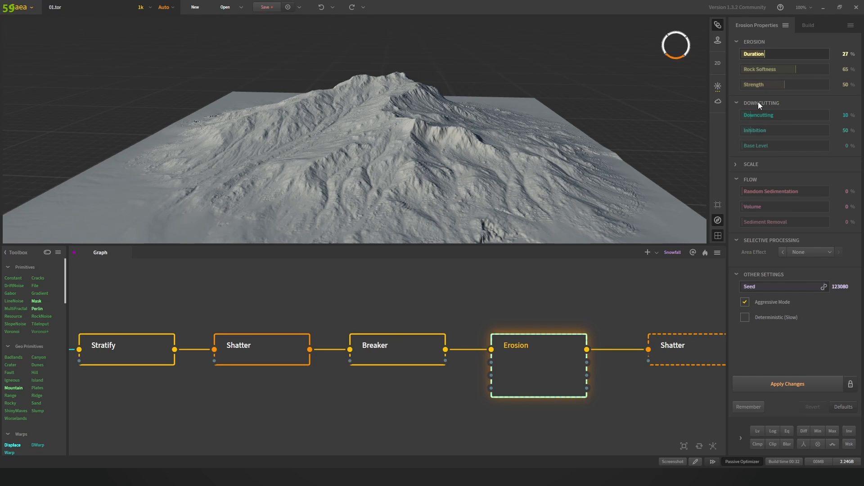
{"action": "double_click", "coordinate": [843, 54]}
{"action": "type", "text": "4"}
{"action": "key", "text": "Return"}
Step: Raise the erosion Duration to 51–55%, lower it to 35%, and apply the changes
{"action": "left_click", "coordinate": [789, 57]}
{"action": "left_click", "coordinate": [788, 56]}
{"action": "left_click_drag", "start_coordinate": [787, 55], "coordinate": [771, 55]}
{"action": "left_click", "coordinate": [850, 386]}
{"action": "left_click", "coordinate": [851, 386]}
Step: Reset the erosion Duration to 4%
{"action": "left_click", "coordinate": [845, 57]}
{"action": "type", "text": "4"}
{"action": "key", "text": "Return"}
Step: Pan the graph toward the Wizard and Texture nodes and orbit the terrain
{"action": "middle_click_drag", "start_coordinate": [540, 303], "coordinate": [315, 299]}
{"action": "scroll", "coordinate": [324, 299], "scroll_direction": "down", "scroll_amount": 3}
{"action": "scroll", "coordinate": [408, 307], "scroll_direction": "up", "scroll_amount": 3}
{"action": "scroll", "coordinate": [488, 160], "scroll_direction": "down", "scroll_amount": 4}
{"action": "left_click_drag", "start_coordinate": [488, 161], "coordinate": [348, 181]}
{"action": "scroll", "coordinate": [409, 178], "scroll_direction": "up", "scroll_amount": 4}
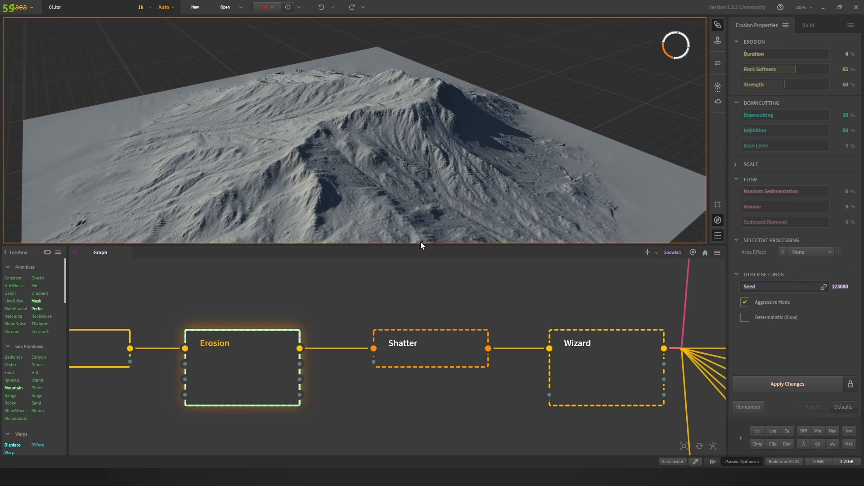
Step: Preview the terrain at the Shatter stage and pull back slightly
{"action": "left_click", "coordinate": [419, 354]}
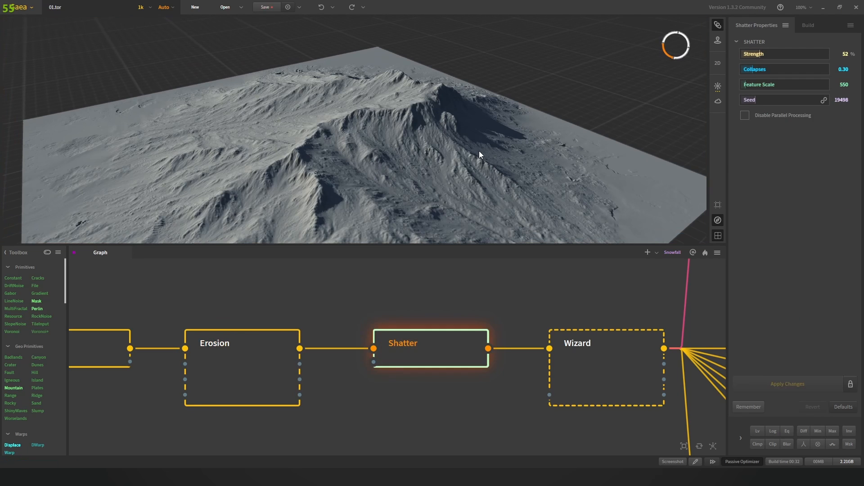
{"action": "left_click_drag", "start_coordinate": [452, 137], "coordinate": [430, 161]}
{"action": "scroll", "coordinate": [370, 131], "scroll_direction": "down", "scroll_amount": 2}
{"action": "scroll", "coordinate": [444, 128], "scroll_direction": "up", "scroll_amount": 2}
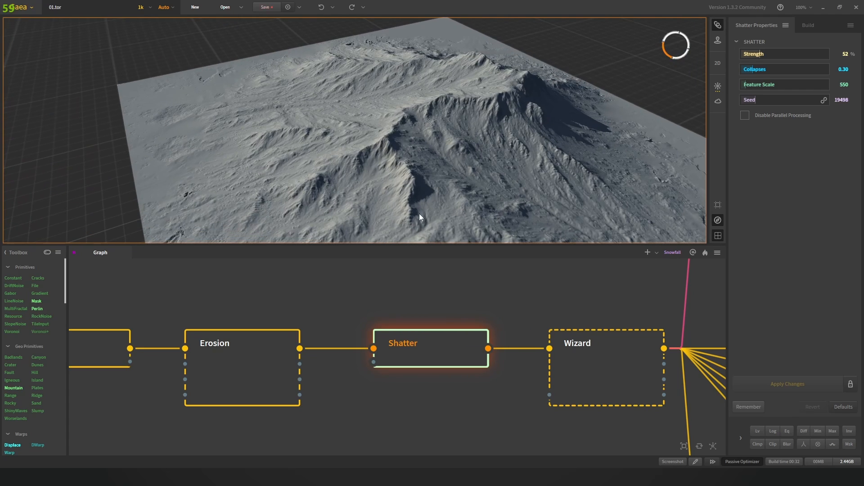
Step: Compare the Erosion and Shatter results by switching between them several times
{"action": "left_click", "coordinate": [285, 359]}
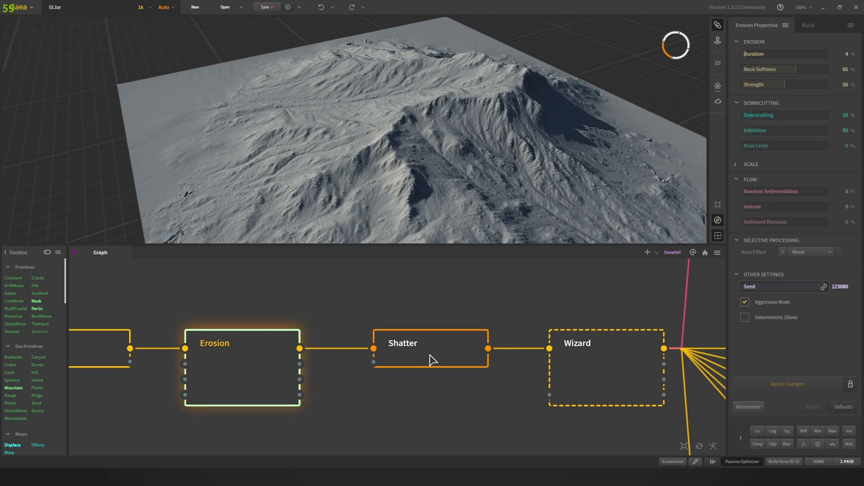
{"action": "left_click", "coordinate": [432, 359]}
{"action": "left_click", "coordinate": [287, 365]}
{"action": "left_click", "coordinate": [443, 360]}
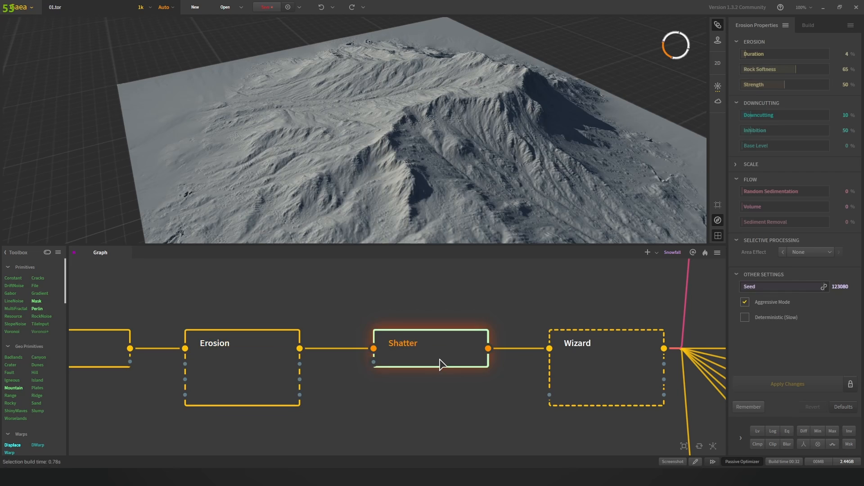
{"action": "left_click", "coordinate": [249, 373]}
{"action": "left_click", "coordinate": [406, 363]}
Step: Bring later nodes into view and preview the whole terrain at the Wizard stage
{"action": "middle_click_drag", "start_coordinate": [525, 315], "coordinate": [425, 352]}
{"action": "scroll", "coordinate": [426, 352], "scroll_direction": "down", "scroll_amount": 1}
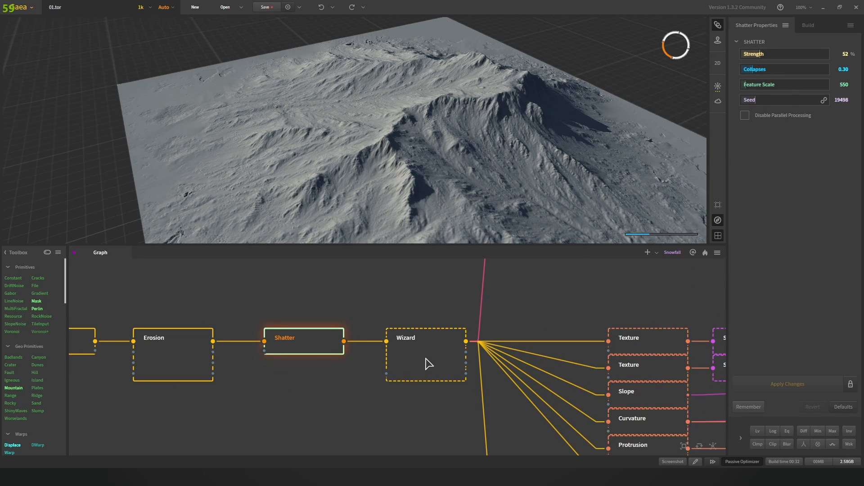
{"action": "left_click", "coordinate": [428, 360]}
{"action": "left_click_drag", "start_coordinate": [481, 154], "coordinate": [408, 161]}
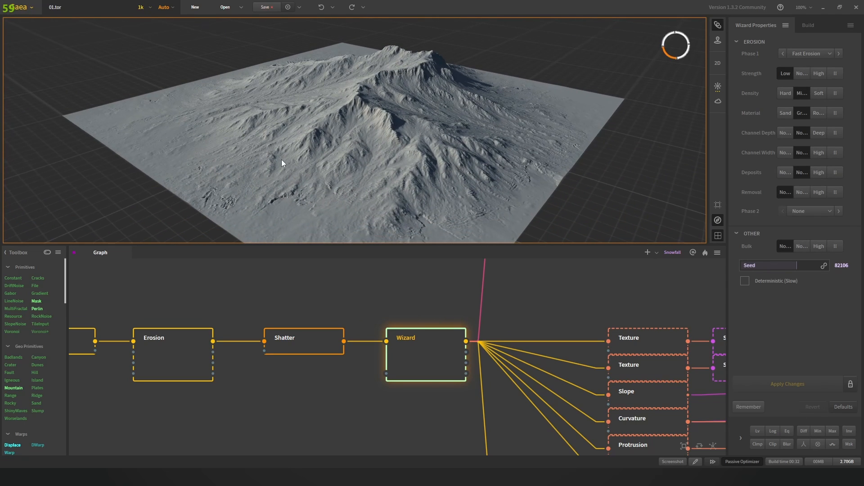
Step: Compare the Shatter and Wizard results, orbiting in close on the mountain ridge
{"action": "left_click", "coordinate": [315, 344]}
{"action": "left_click", "coordinate": [421, 354]}
{"action": "left_click", "coordinate": [299, 353]}
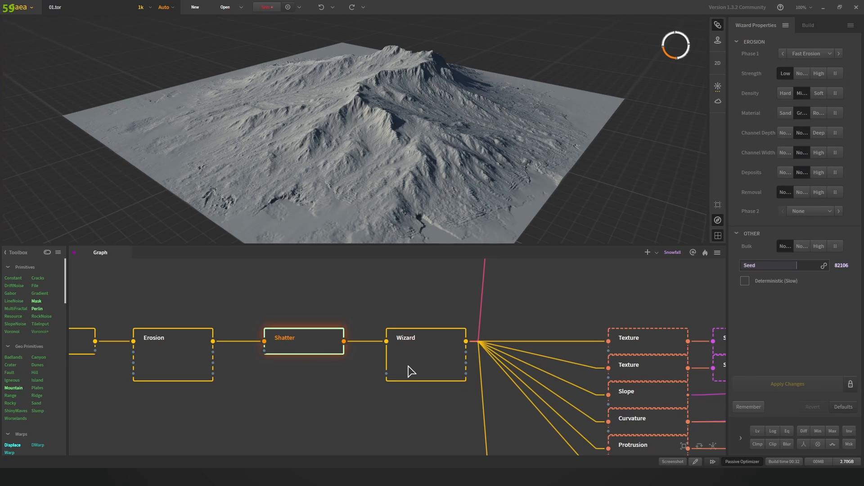
{"action": "left_click", "coordinate": [408, 371]}
{"action": "left_click", "coordinate": [299, 347]}
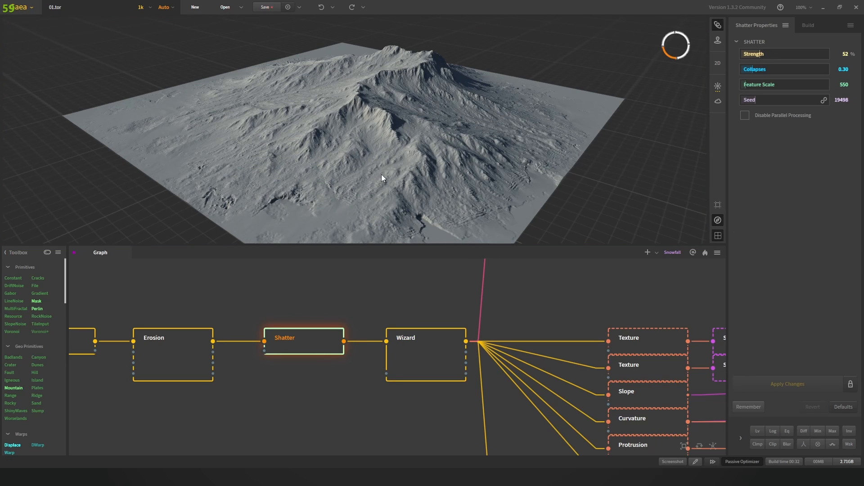
{"action": "scroll", "coordinate": [379, 174], "scroll_direction": "up", "scroll_amount": 5}
{"action": "left_click_drag", "start_coordinate": [379, 174], "coordinate": [391, 144]}
{"action": "scroll", "coordinate": [398, 122], "scroll_direction": "down", "scroll_amount": 2}
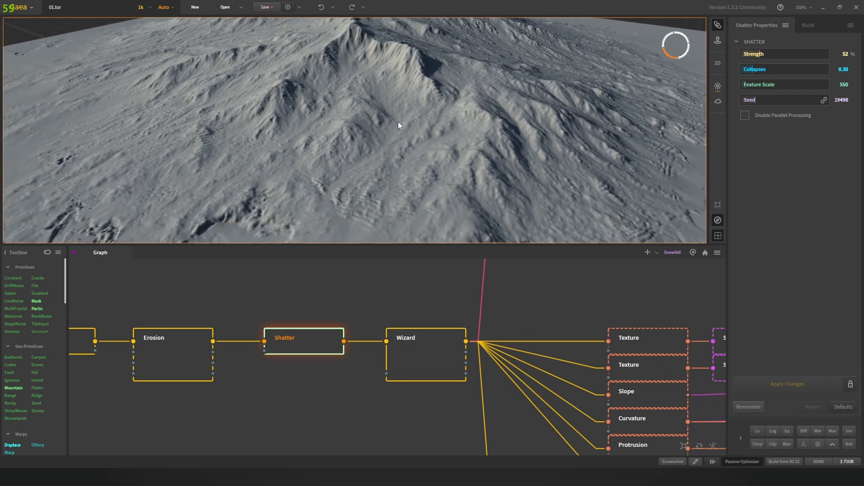
{"action": "scroll", "coordinate": [398, 112], "scroll_direction": "up", "scroll_amount": 4}
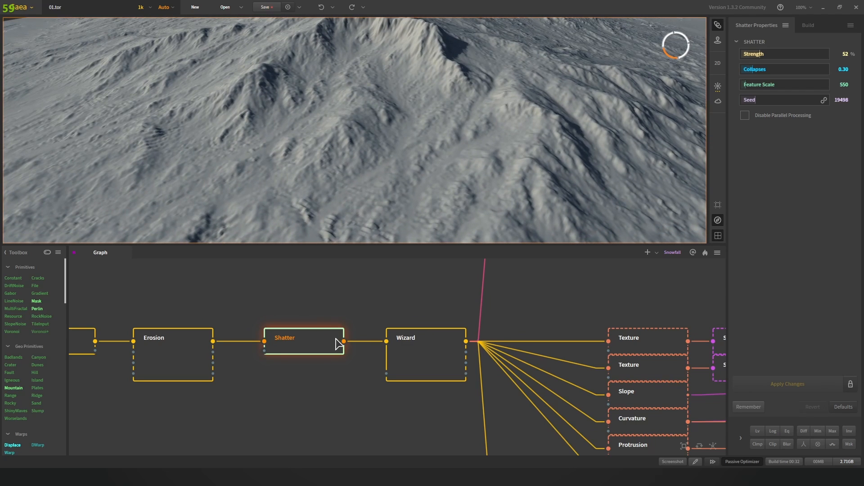
Step: Settle on the Wizard result and view the whole terrain from a lower angle
{"action": "left_click", "coordinate": [410, 352]}
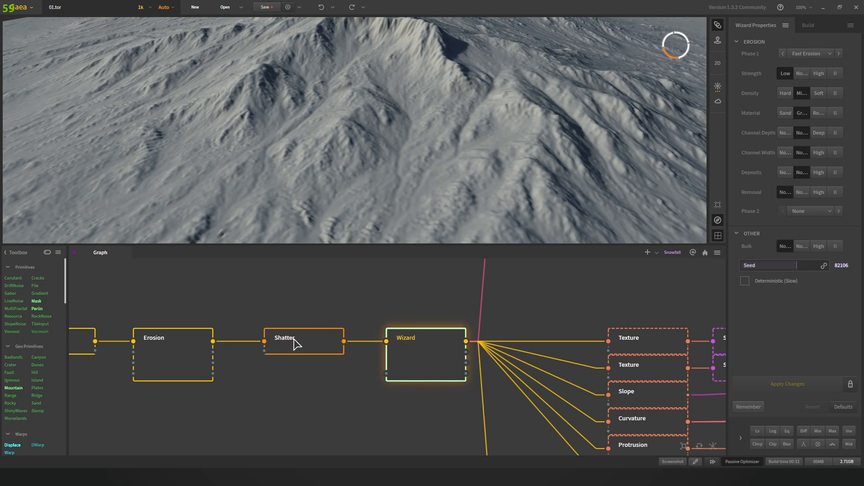
{"action": "left_click", "coordinate": [295, 344]}
{"action": "left_click", "coordinate": [413, 365]}
{"action": "scroll", "coordinate": [396, 137], "scroll_direction": "down", "scroll_amount": 5}
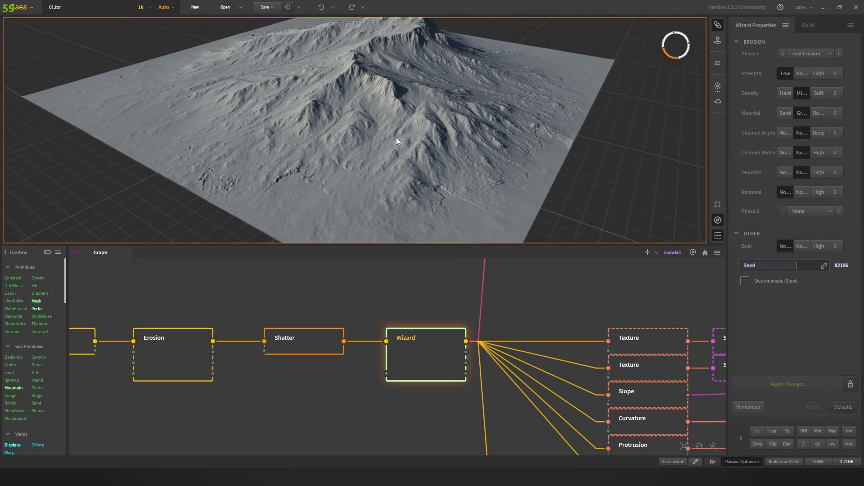
{"action": "left_click_drag", "start_coordinate": [396, 137], "coordinate": [357, 138]}
Step: Select the whole node chain, orbit closer, and show the Mountain settings (Scale 44%, Height 40%)
{"action": "scroll", "coordinate": [413, 322], "scroll_direction": "down", "scroll_amount": 4}
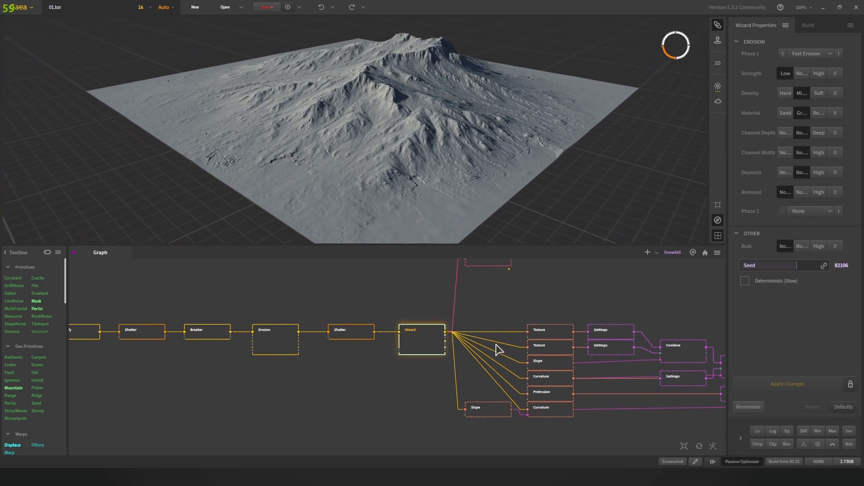
{"action": "middle_click_drag", "start_coordinate": [349, 315], "coordinate": [466, 320]}
{"action": "left_click_drag", "start_coordinate": [115, 321], "coordinate": [555, 371]}
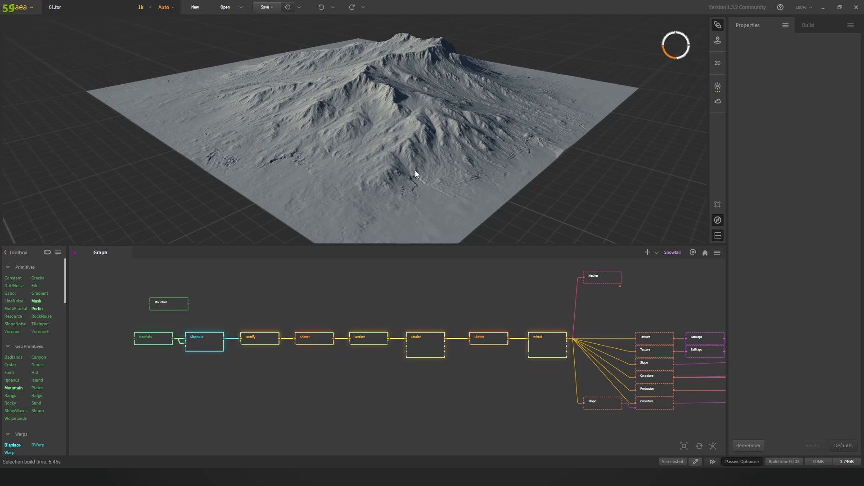
{"action": "left_click_drag", "start_coordinate": [407, 121], "coordinate": [366, 136]}
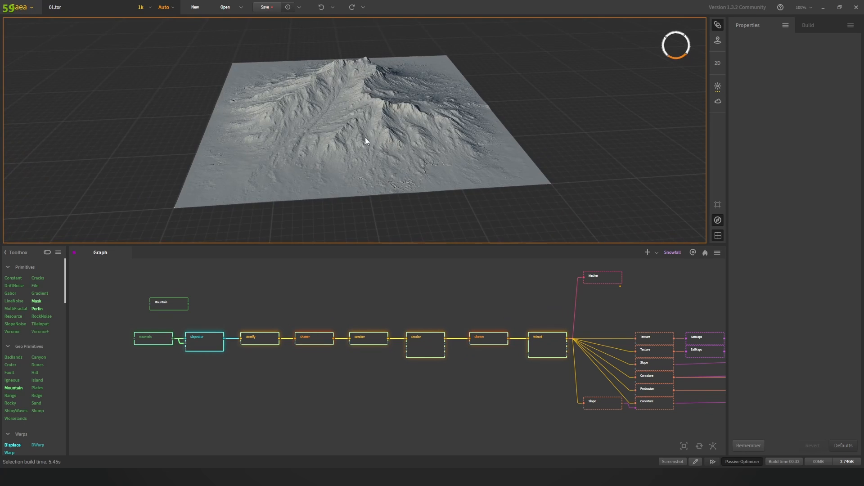
{"action": "scroll", "coordinate": [418, 151], "scroll_direction": "up", "scroll_amount": 3}
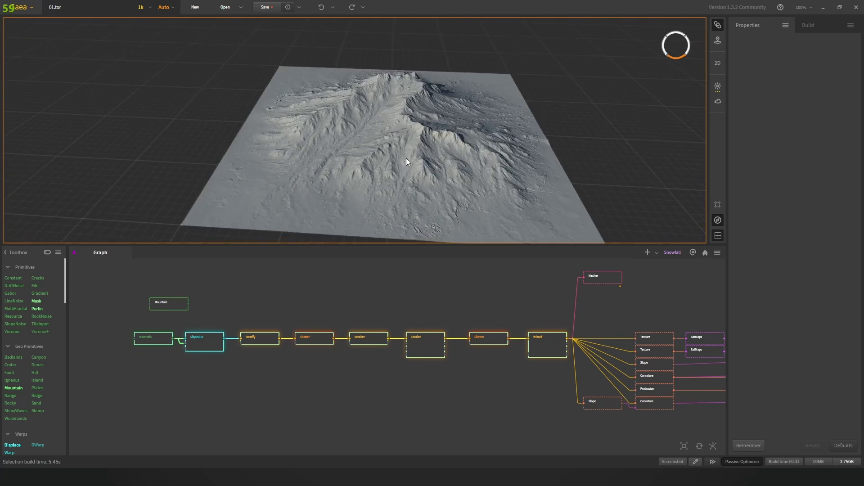
{"action": "left_click_drag", "start_coordinate": [406, 159], "coordinate": [408, 158]}
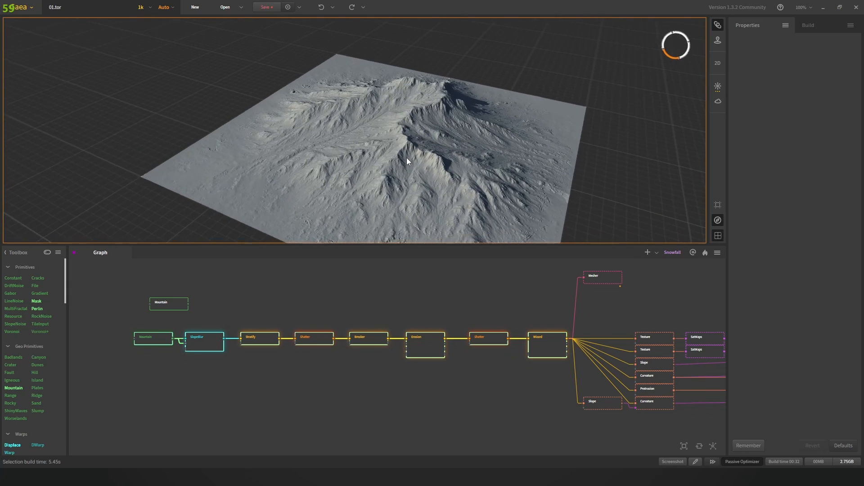
{"action": "left_click", "coordinate": [153, 342]}
Step: Pin the Wizard node's result to the viewport, then view SlopeBlur's and Breaker's settings
{"action": "left_click", "coordinate": [547, 349]}
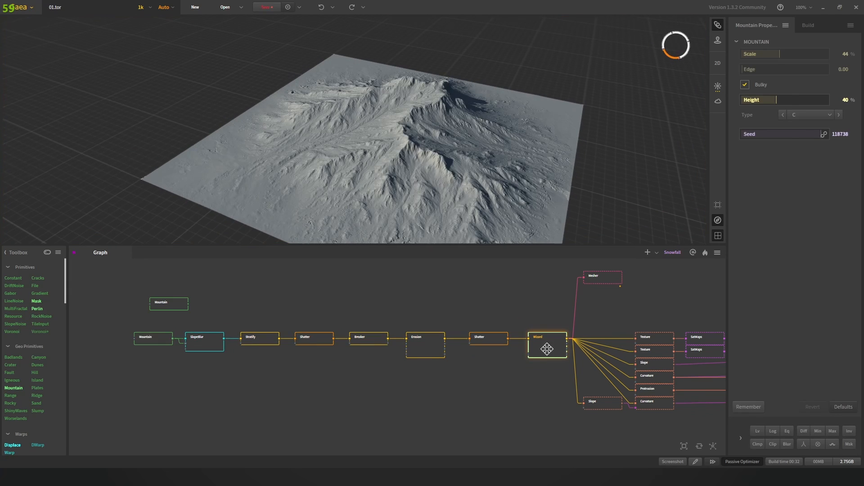
{"action": "right_click", "coordinate": [549, 347]}
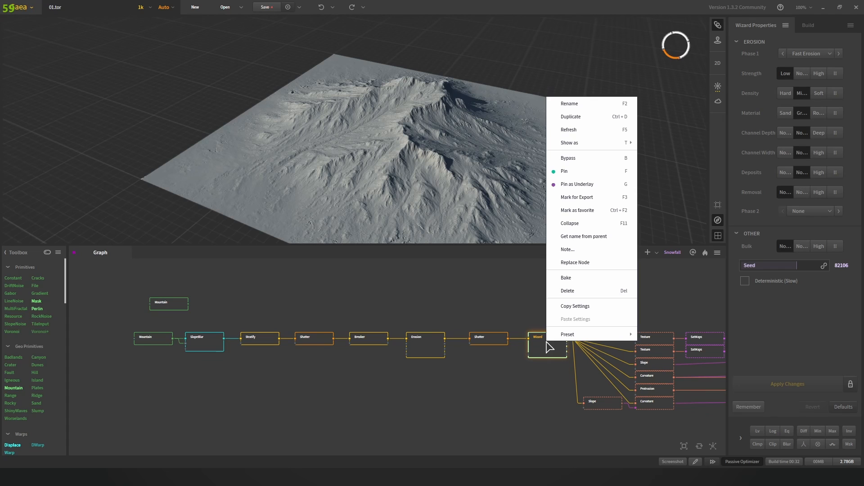
{"action": "left_click", "coordinate": [588, 172]}
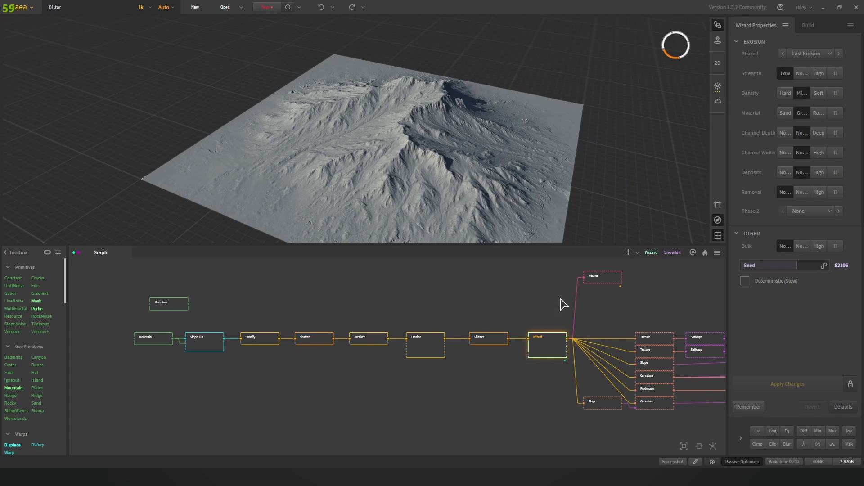
{"action": "left_click", "coordinate": [194, 349]}
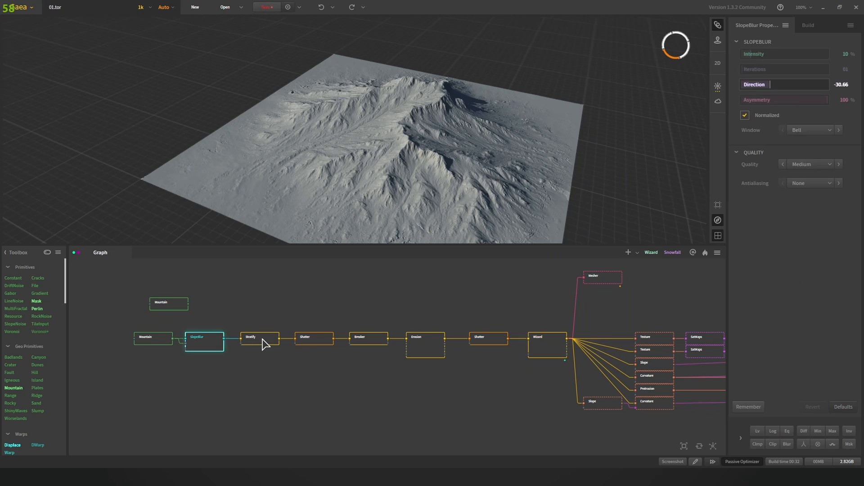
{"action": "left_click", "coordinate": [359, 342]}
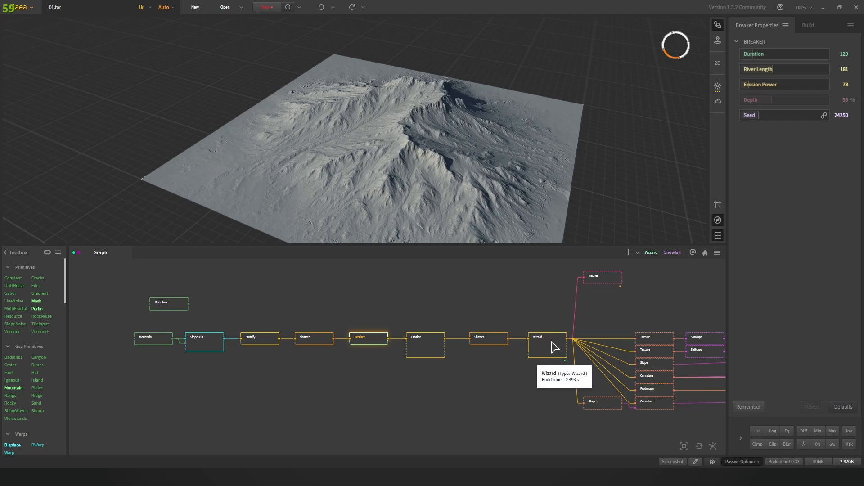
Step: Randomize the Mountain seed and orbit to the terrain's shadowed side
{"action": "left_click", "coordinate": [154, 344]}
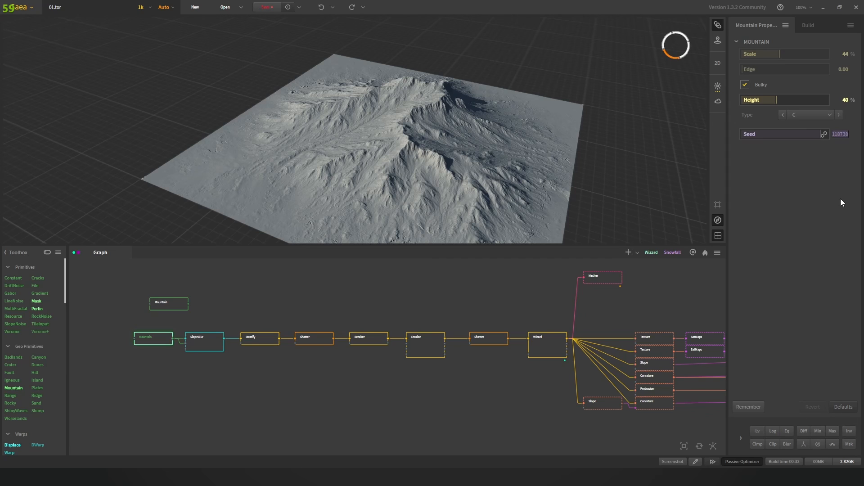
{"action": "left_click", "coordinate": [825, 135]}
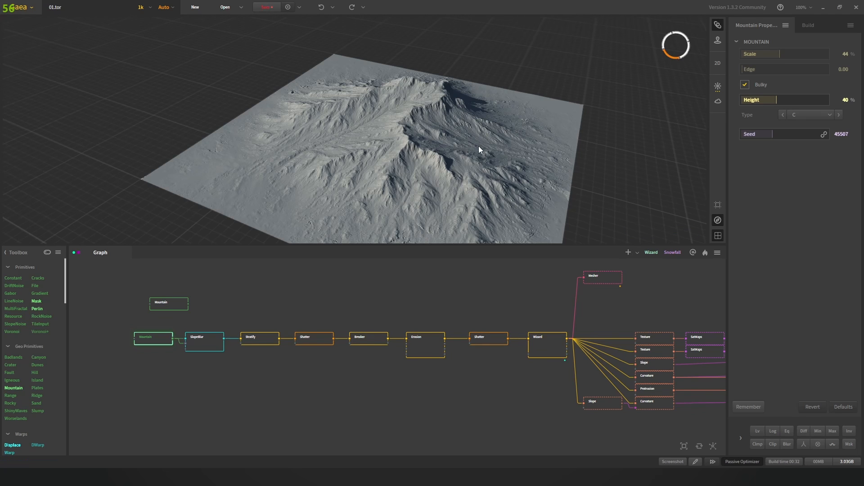
{"action": "scroll", "coordinate": [546, 134], "scroll_direction": "down", "scroll_amount": 5}
{"action": "left_click_drag", "start_coordinate": [547, 134], "coordinate": [523, 159]}
{"action": "scroll", "coordinate": [423, 128], "scroll_direction": "up", "scroll_amount": 6}
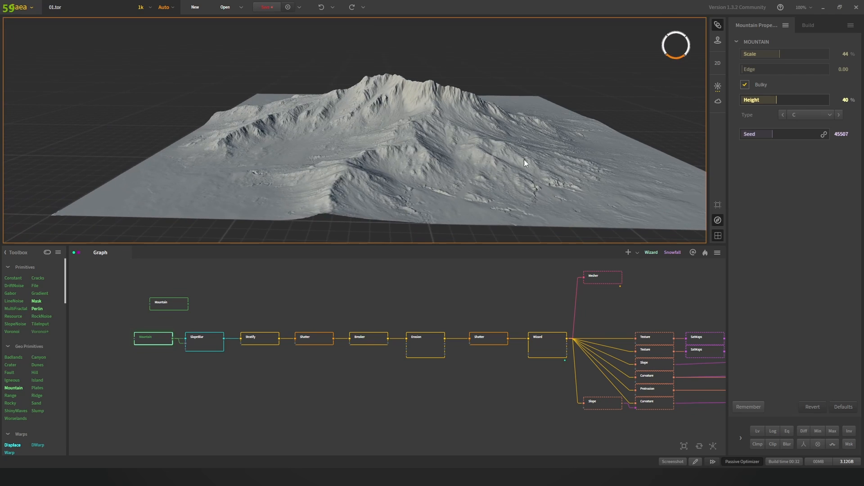
Step: Roll another random seed, then restore the Mountain seed to 118738
{"action": "left_click", "coordinate": [824, 134]}
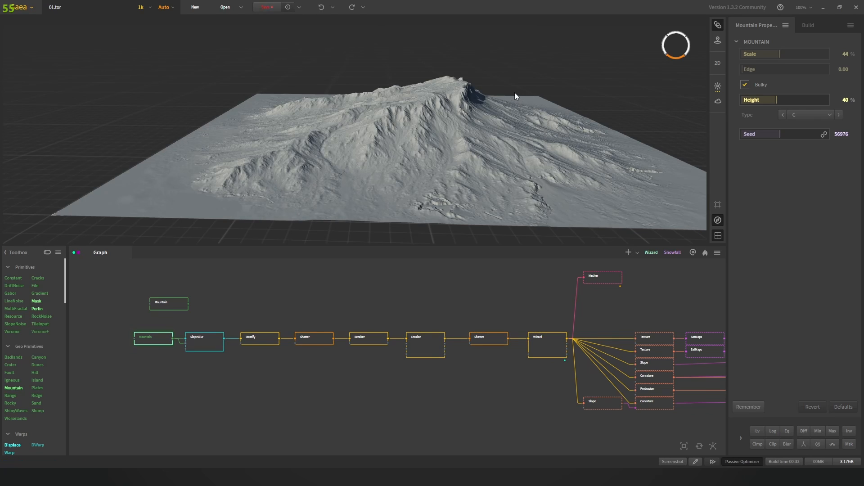
{"action": "scroll", "coordinate": [518, 91], "scroll_direction": "down", "scroll_amount": 3}
{"action": "left_click_drag", "start_coordinate": [517, 91], "coordinate": [459, 112]}
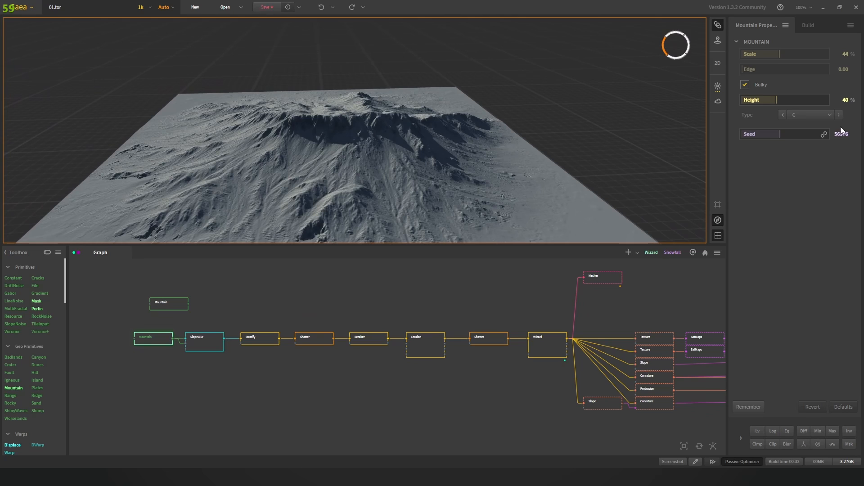
{"action": "type", "text": "118738"}
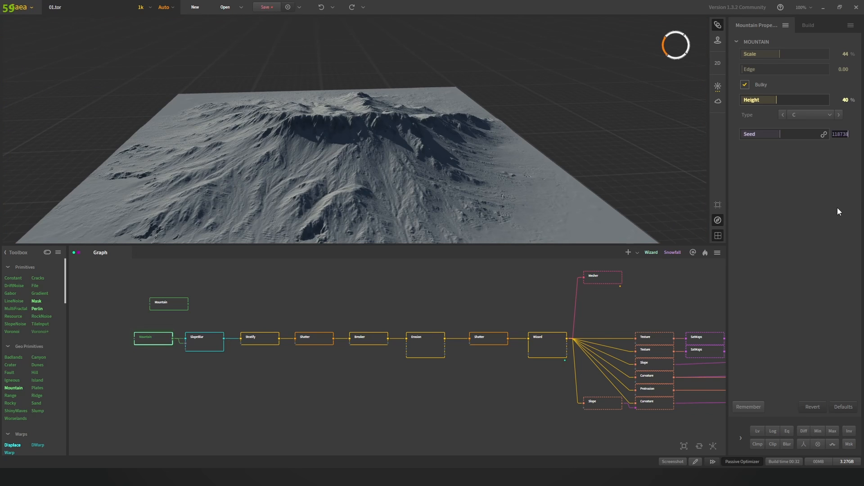
{"action": "key", "text": "Return"}
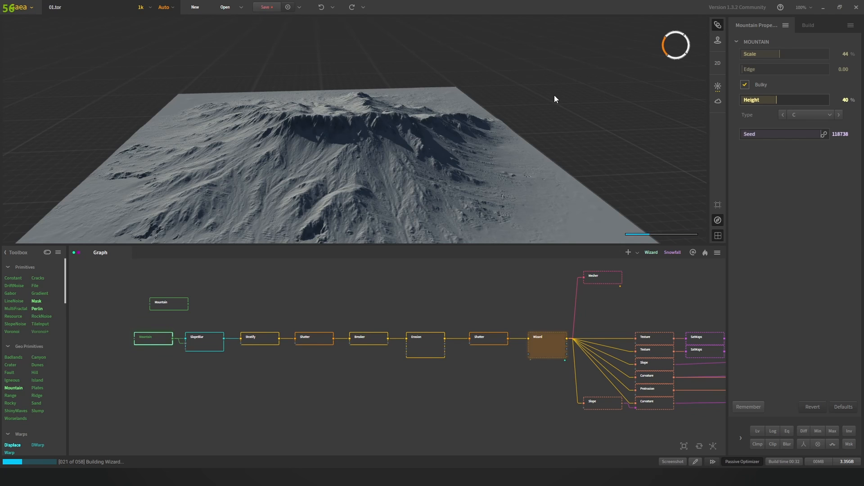
Step: Orbit in close around the rebuilding terrain to see its other side
{"action": "scroll", "coordinate": [522, 96], "scroll_direction": "down", "scroll_amount": 4}
{"action": "scroll", "coordinate": [446, 144], "scroll_direction": "up", "scroll_amount": 5}
{"action": "left_click_drag", "start_coordinate": [500, 101], "coordinate": [431, 128]}
{"action": "left_click_drag", "start_coordinate": [644, 301], "coordinate": [529, 299]}
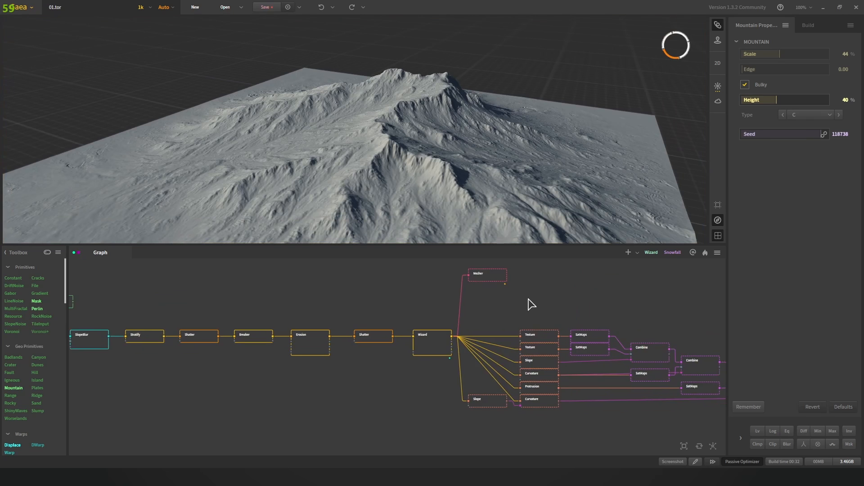
{"action": "scroll", "coordinate": [517, 311], "scroll_direction": "up", "scroll_amount": 4}
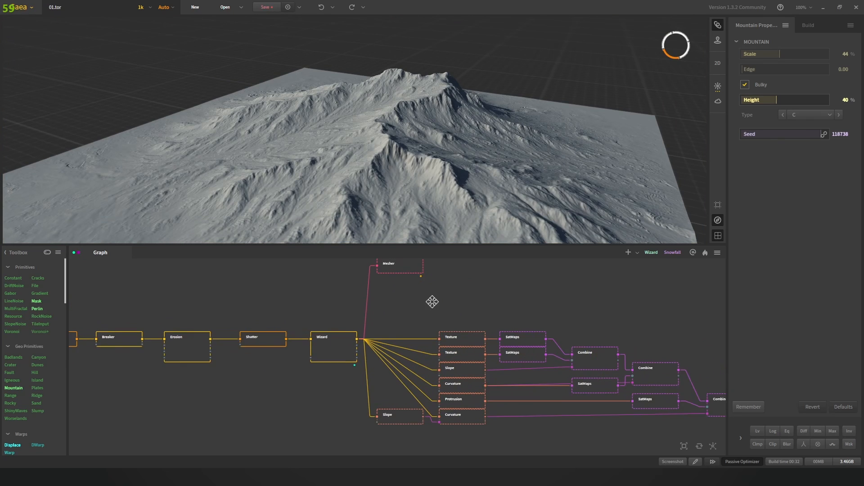
Step: Pan the graph to the Texture, SatMaps and Combine nodes and clear the selection
{"action": "left_click_drag", "start_coordinate": [432, 302], "coordinate": [392, 286]}
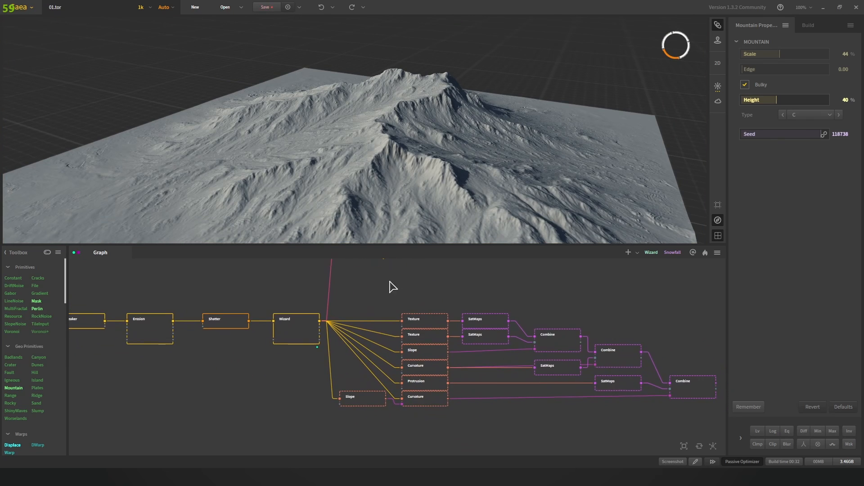
{"action": "left_click_drag", "start_coordinate": [447, 299], "coordinate": [434, 285]}
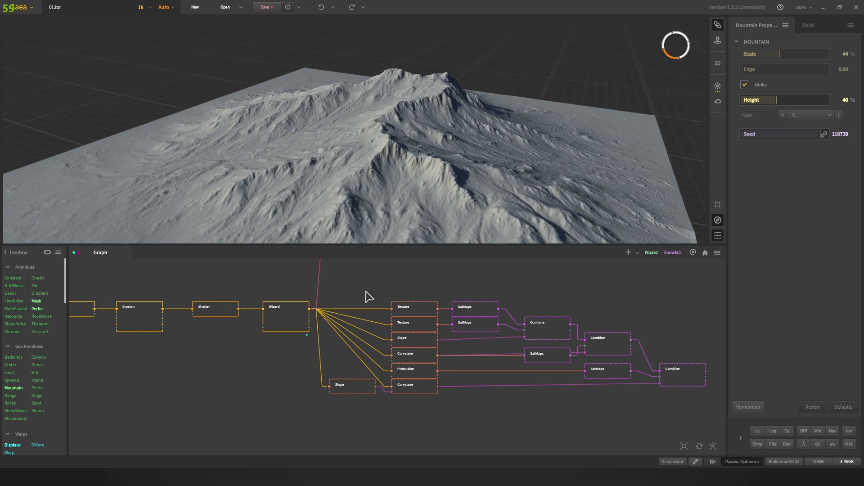
{"action": "middle_click_drag", "start_coordinate": [434, 290], "coordinate": [400, 284]}
{"action": "left_click_drag", "start_coordinate": [311, 278], "coordinate": [386, 290]}
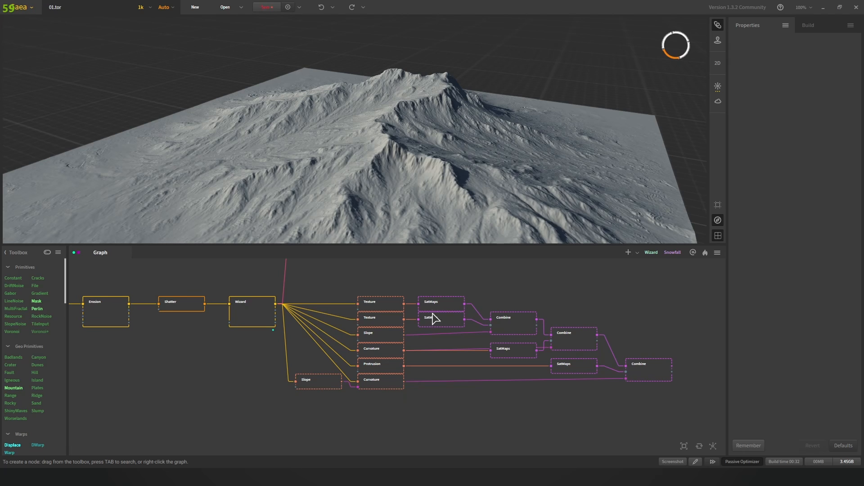
Step: Centre the Texture nodes in the graph and unpin the Wizard node
{"action": "scroll", "coordinate": [408, 295], "scroll_direction": "up", "scroll_amount": 4}
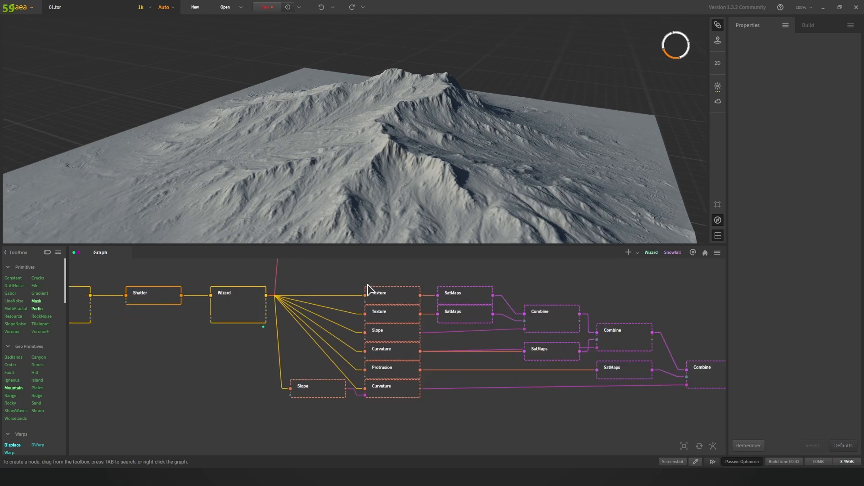
{"action": "middle_click_drag", "start_coordinate": [380, 284], "coordinate": [375, 291]}
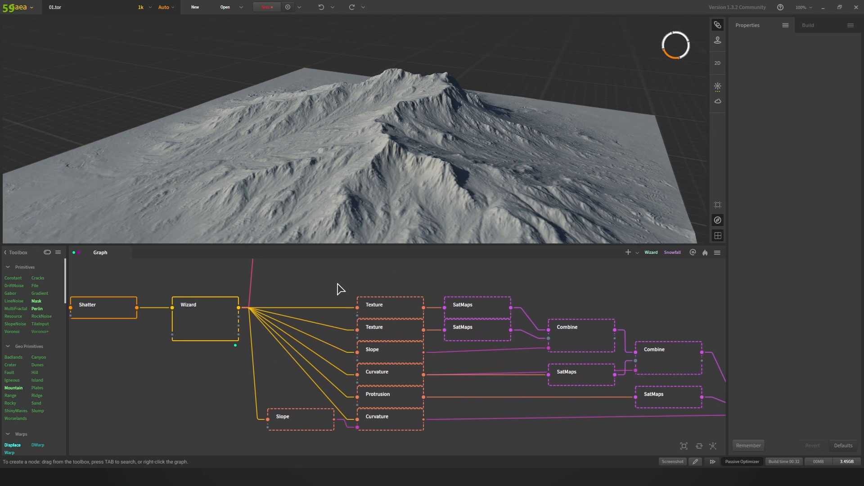
{"action": "left_click", "coordinate": [386, 306]}
{"action": "middle_click_drag", "start_coordinate": [235, 337], "coordinate": [239, 363]}
{"action": "left_click", "coordinate": [205, 345]}
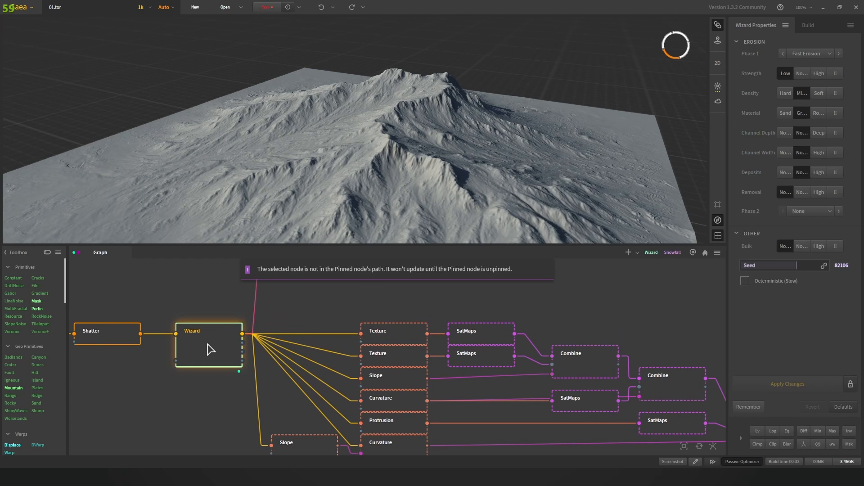
{"action": "right_click", "coordinate": [204, 342]}
{"action": "left_click", "coordinate": [231, 172]}
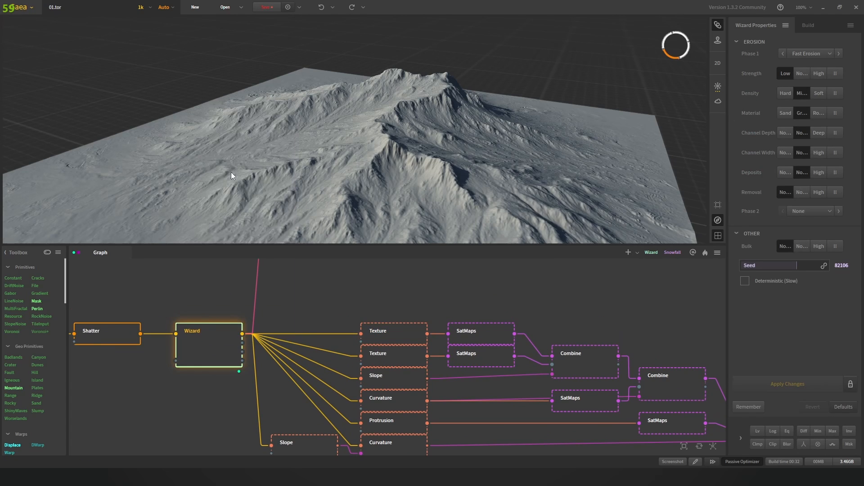
Step: Pin Wizard as an underlay and preview the upper Texture map (Scale 15%, Patches 80%) on it
{"action": "left_click", "coordinate": [383, 336]}
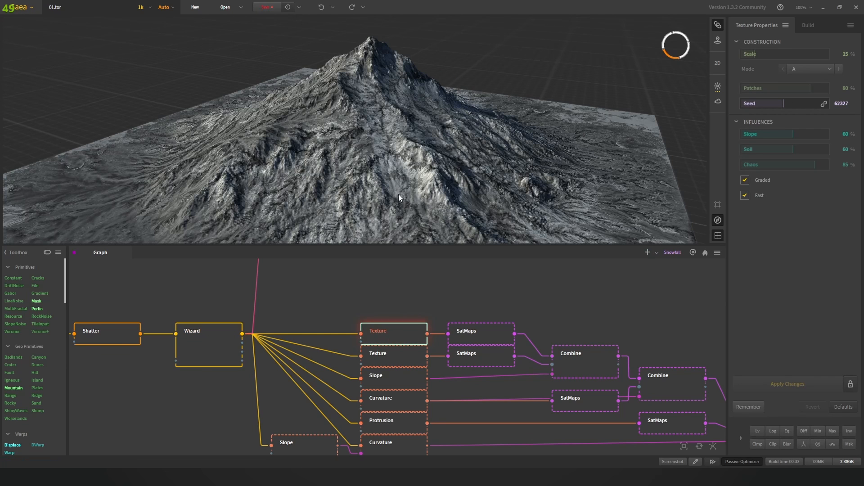
{"action": "scroll", "coordinate": [323, 337], "scroll_direction": "down", "scroll_amount": 3}
{"action": "right_click", "coordinate": [280, 335]}
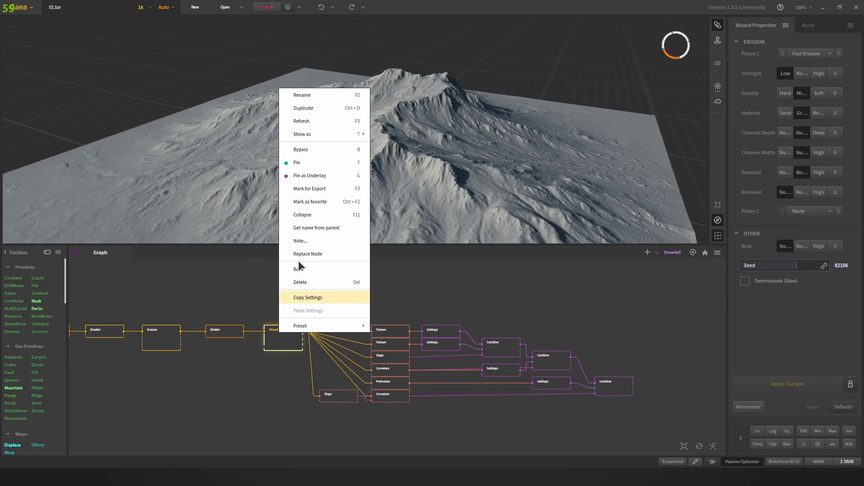
{"action": "left_click", "coordinate": [315, 178]}
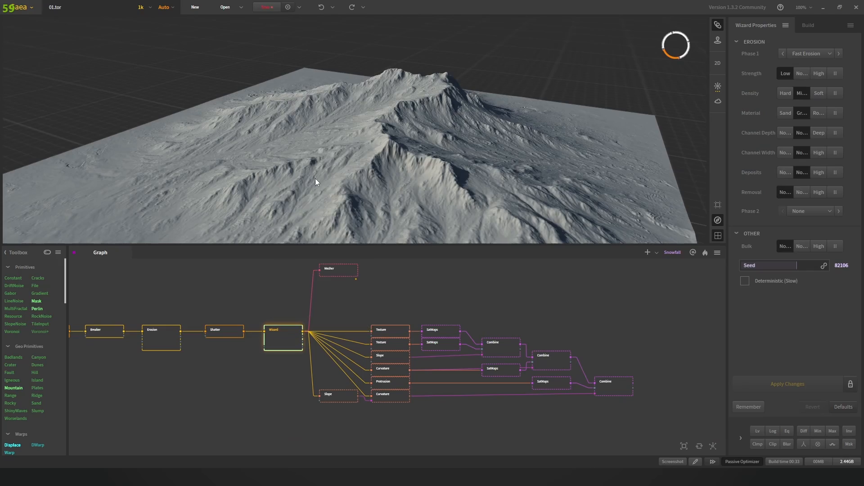
{"action": "left_click", "coordinate": [408, 293]}
{"action": "scroll", "coordinate": [385, 320], "scroll_direction": "up", "scroll_amount": 3}
{"action": "left_click", "coordinate": [386, 341]}
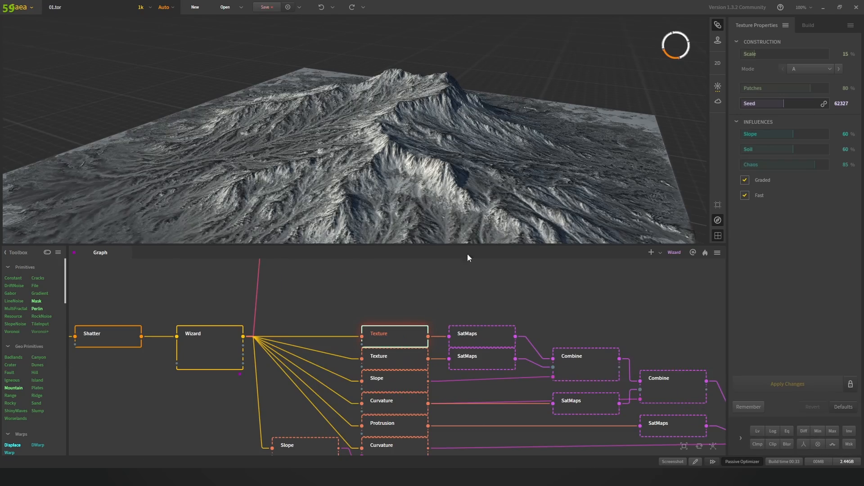
Step: Orbit around the textured terrain to inspect its ridges from lower, rotated angles
{"action": "scroll", "coordinate": [432, 148], "scroll_direction": "down", "scroll_amount": 4}
{"action": "scroll", "coordinate": [399, 169], "scroll_direction": "up", "scroll_amount": 2}
{"action": "left_click_drag", "start_coordinate": [399, 169], "coordinate": [439, 151]}
{"action": "scroll", "coordinate": [429, 170], "scroll_direction": "up", "scroll_amount": 2}
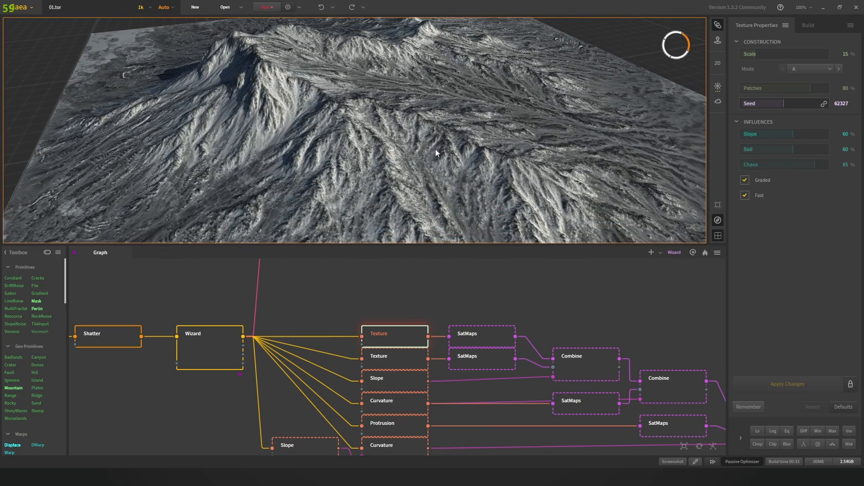
{"action": "left_click_drag", "start_coordinate": [408, 205], "coordinate": [438, 158]}
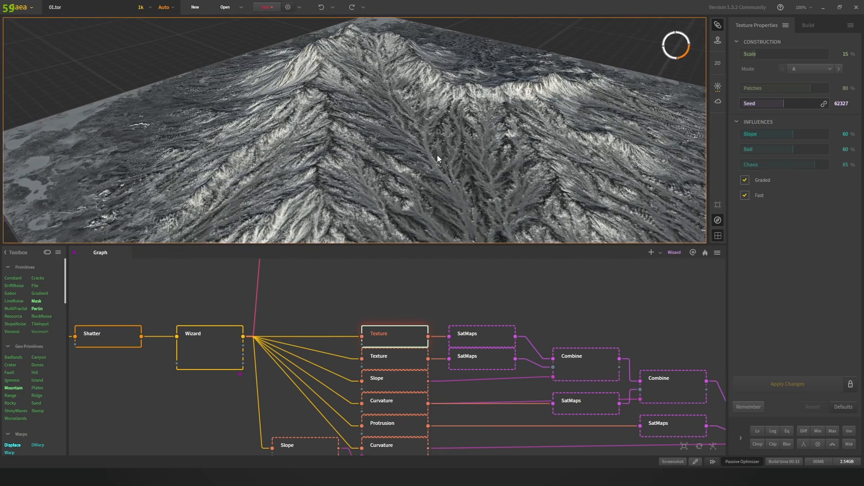
{"action": "scroll", "coordinate": [395, 336], "scroll_direction": "down", "scroll_amount": 3}
{"action": "scroll", "coordinate": [421, 314], "scroll_direction": "up", "scroll_amount": 4}
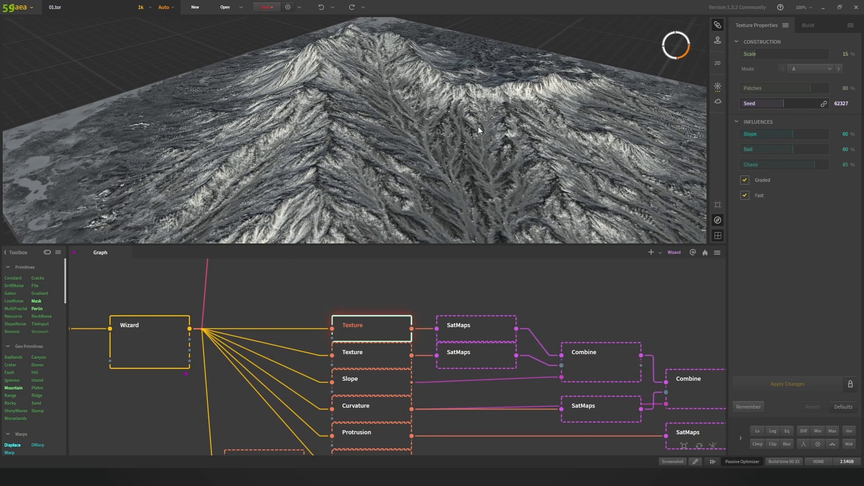
{"action": "left_click_drag", "start_coordinate": [469, 121], "coordinate": [442, 218]}
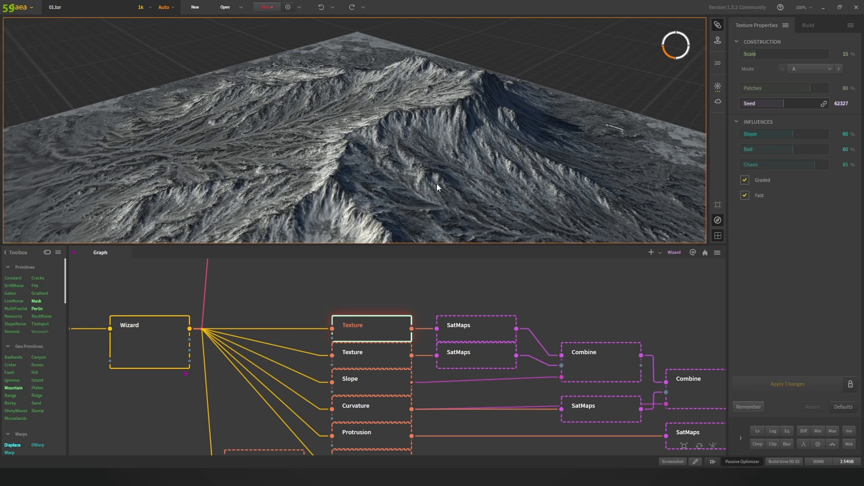
{"action": "left_click", "coordinate": [465, 327]}
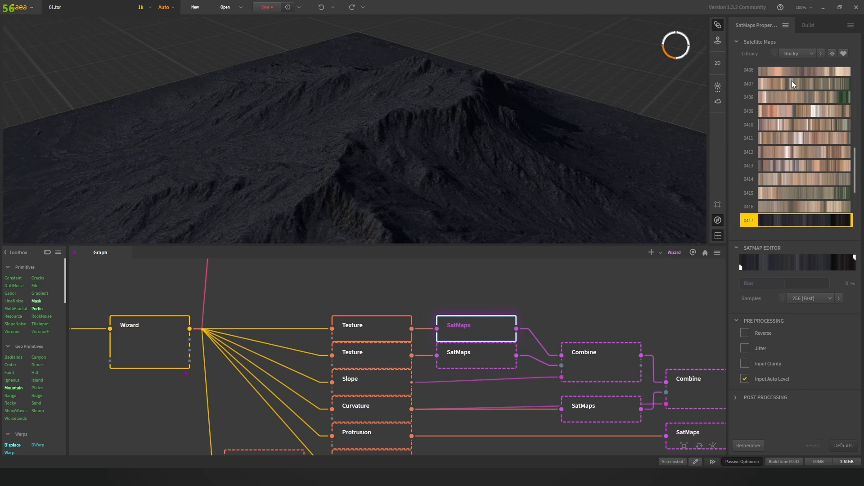
{"action": "scroll", "coordinate": [792, 81], "scroll_direction": "down", "scroll_amount": 10}
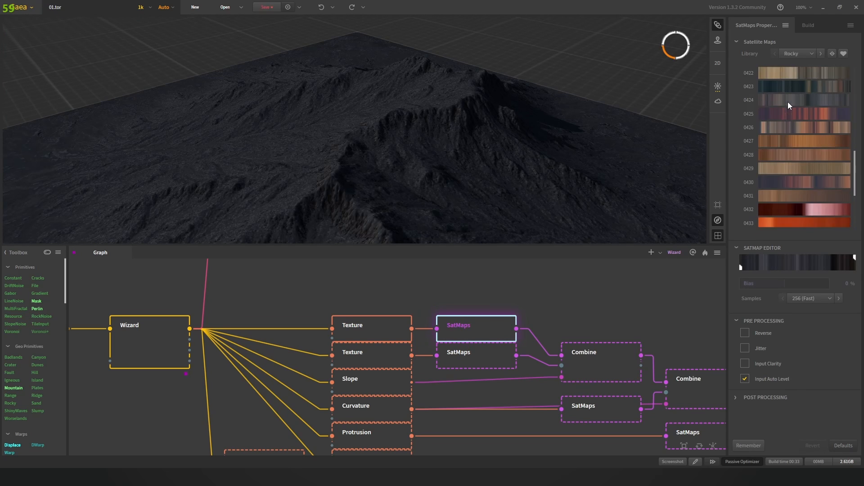
{"action": "scroll", "coordinate": [787, 101], "scroll_direction": "up", "scroll_amount": 6}
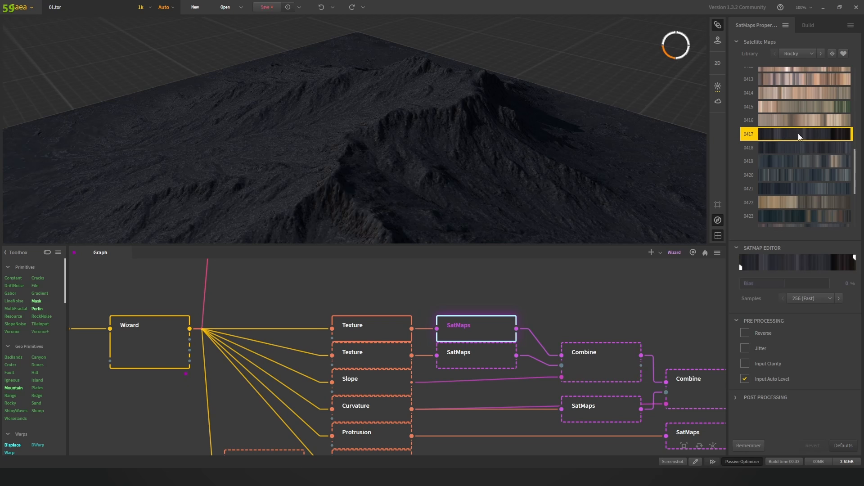
{"action": "scroll", "coordinate": [810, 138], "scroll_direction": "up", "scroll_amount": 3}
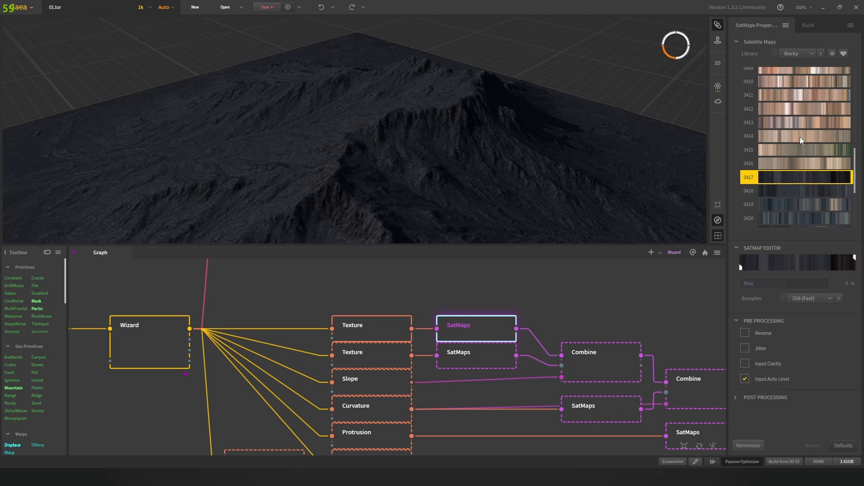
{"action": "left_click", "coordinate": [799, 136]}
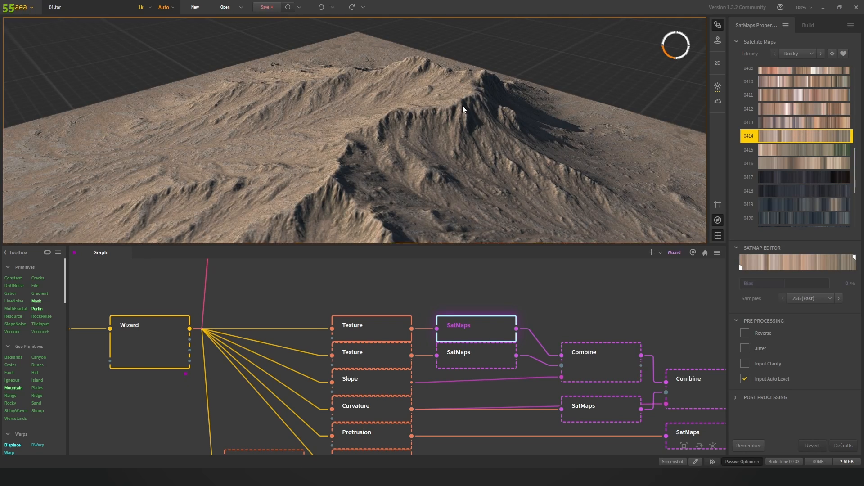
{"action": "left_click_drag", "start_coordinate": [463, 106], "coordinate": [471, 135]}
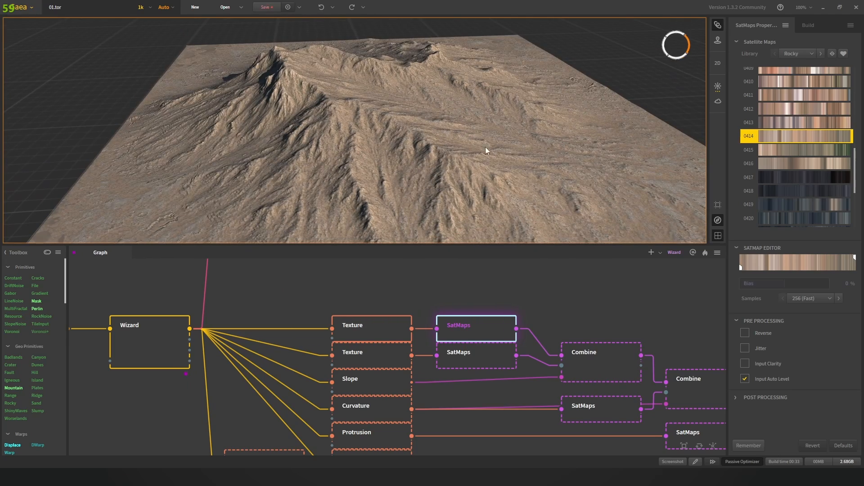
{"action": "left_click", "coordinate": [814, 121]}
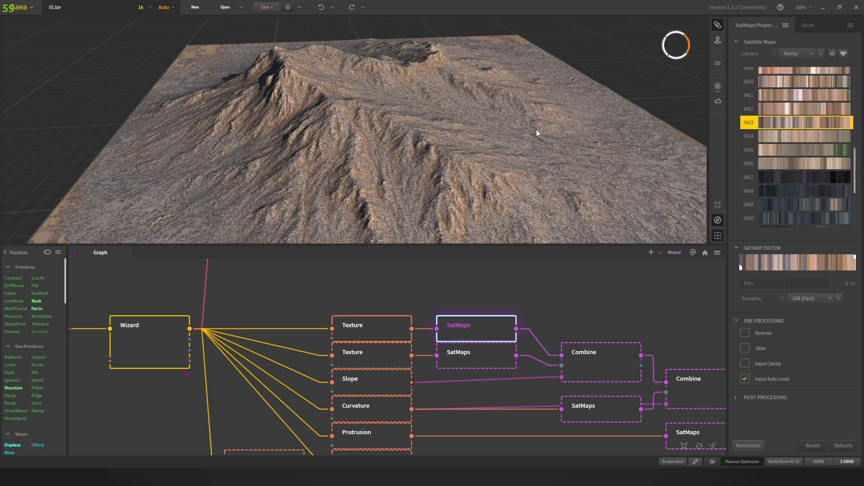
{"action": "left_click_drag", "start_coordinate": [498, 106], "coordinate": [477, 119]}
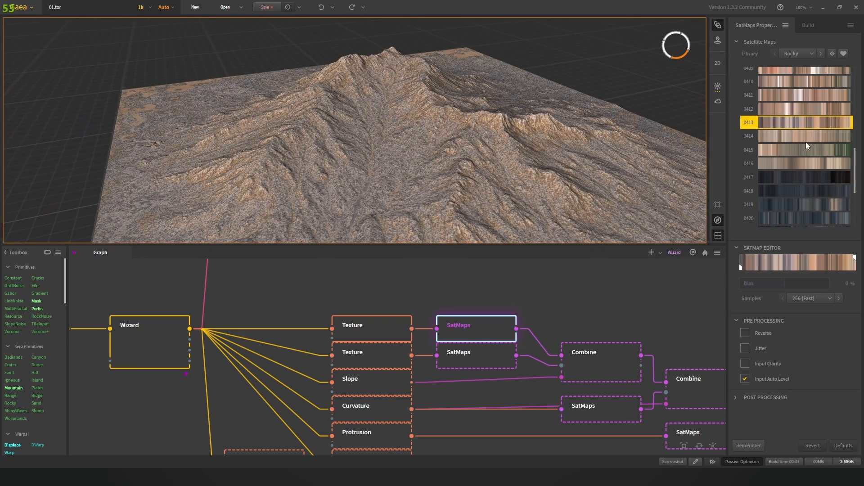
{"action": "scroll", "coordinate": [806, 144], "scroll_direction": "down", "scroll_amount": 3}
{"action": "left_click", "coordinate": [795, 179]}
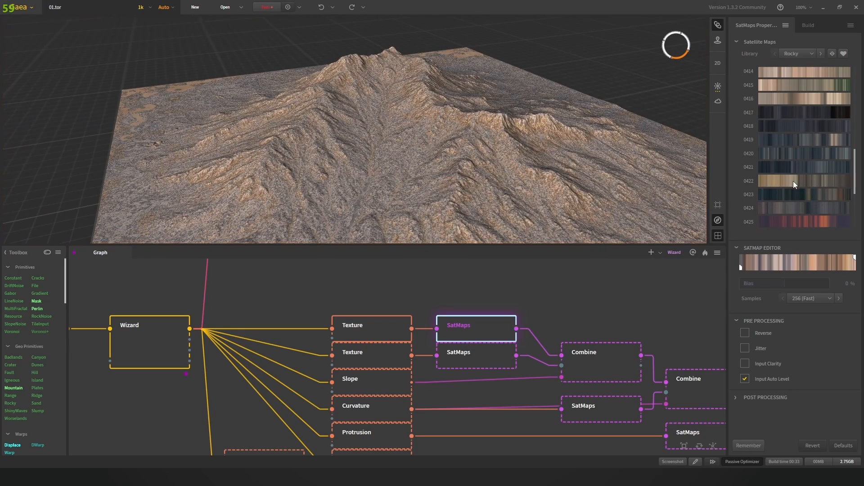
{"action": "left_click", "coordinate": [789, 206]}
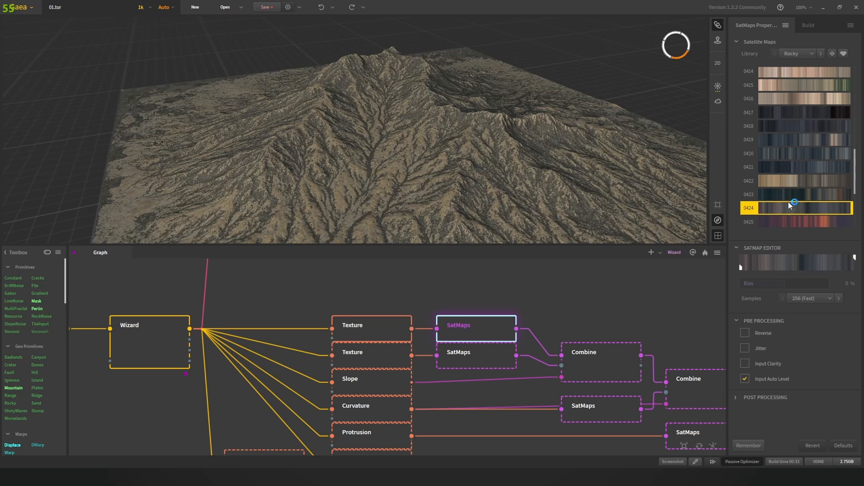
{"action": "left_click", "coordinate": [793, 193]}
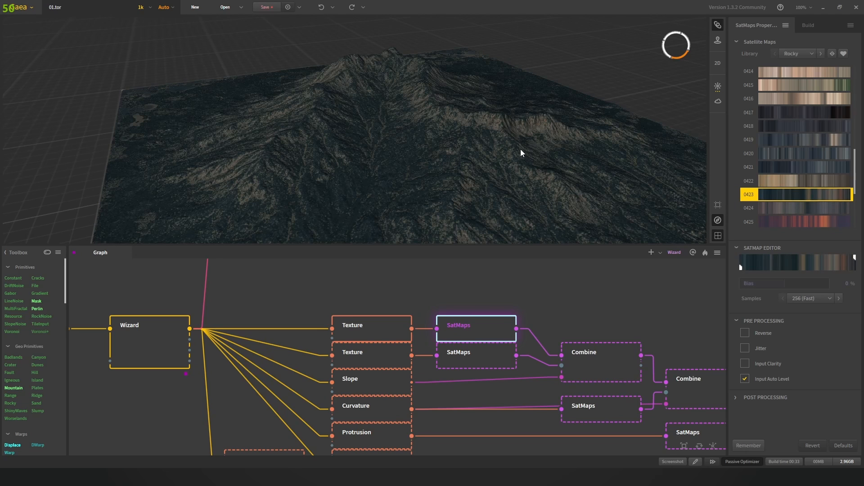
{"action": "left_click_drag", "start_coordinate": [477, 136], "coordinate": [503, 155]}
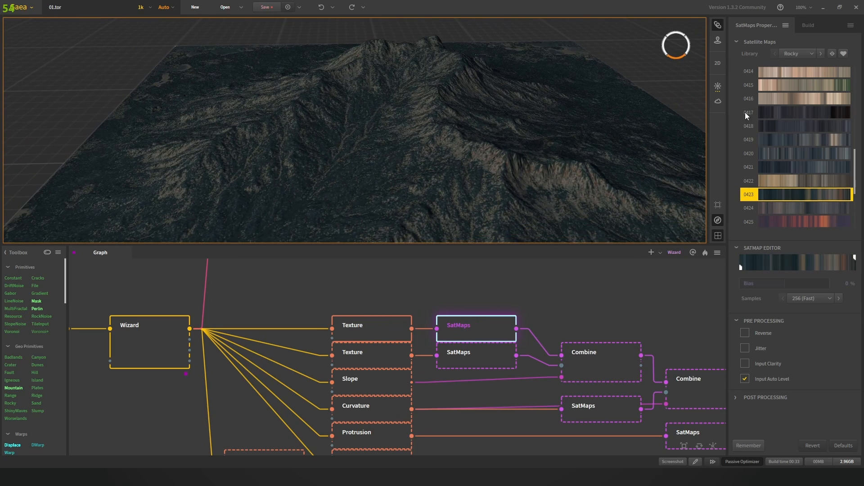
{"action": "scroll", "coordinate": [795, 123], "scroll_direction": "up", "scroll_amount": 2}
{"action": "scroll", "coordinate": [795, 124], "scroll_direction": "up", "scroll_amount": 3}
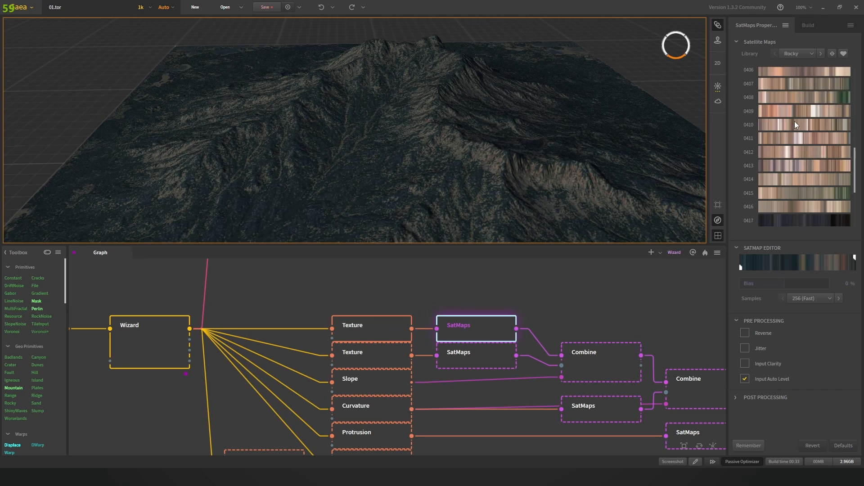
{"action": "scroll", "coordinate": [795, 120], "scroll_direction": "down", "scroll_amount": 5}
{"action": "left_click", "coordinate": [797, 54]}
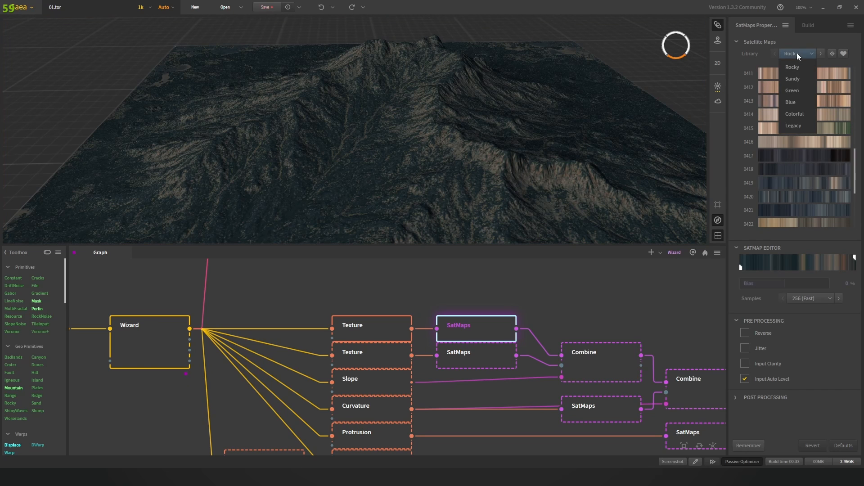
{"action": "left_click", "coordinate": [802, 83]}
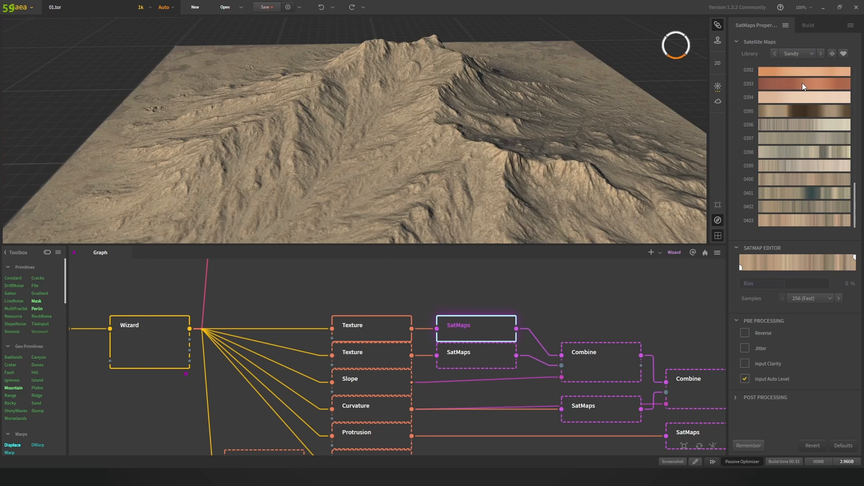
{"action": "left_click", "coordinate": [805, 95]}
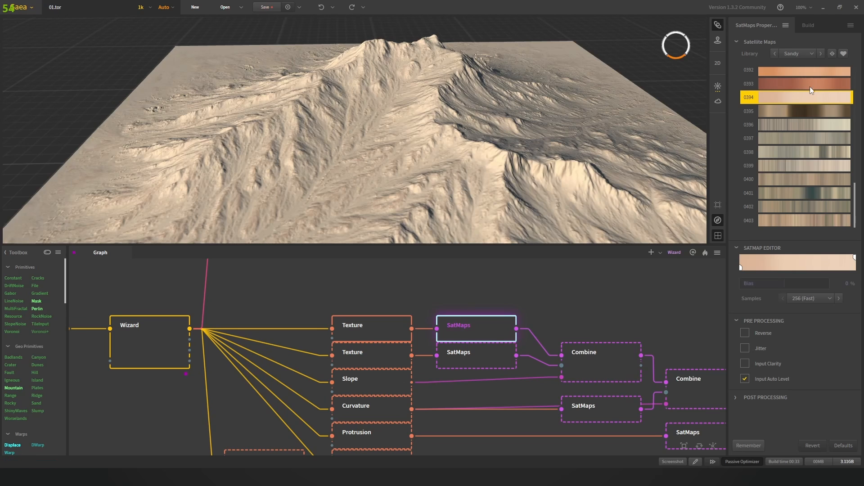
{"action": "left_click", "coordinate": [810, 85]}
{"action": "left_click", "coordinate": [803, 178]}
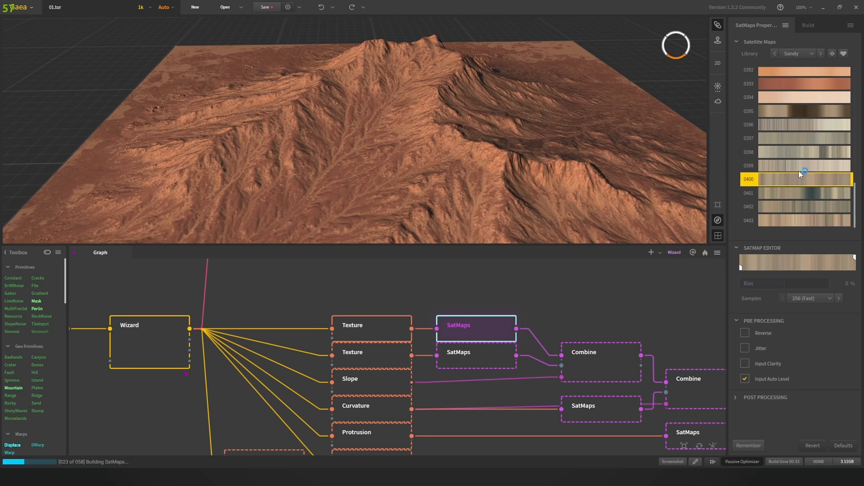
{"action": "left_click", "coordinate": [804, 88]}
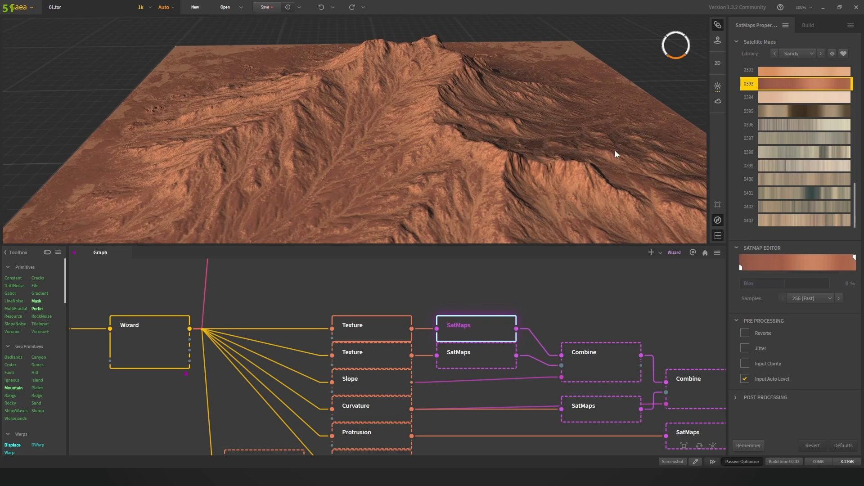
{"action": "left_click", "coordinate": [798, 52]}
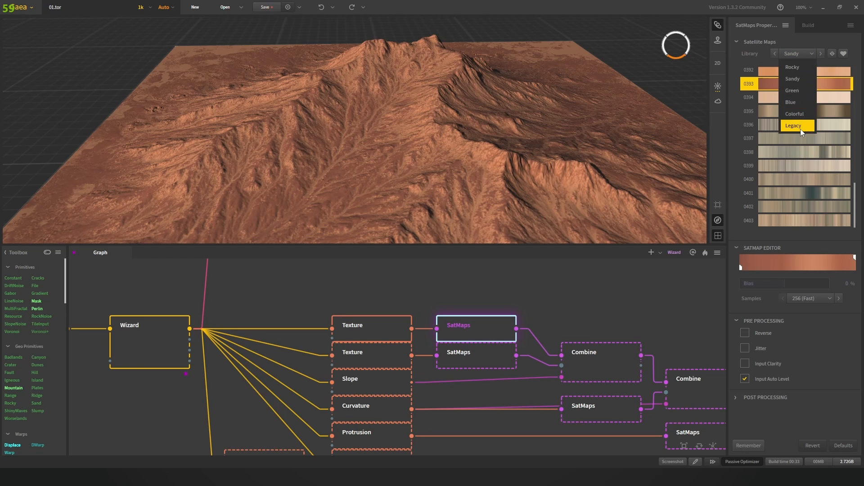
{"action": "left_click", "coordinate": [797, 67]}
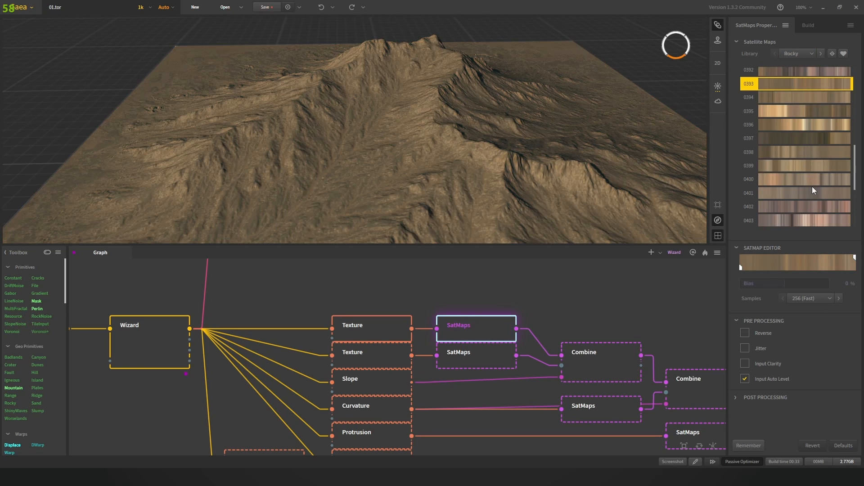
{"action": "scroll", "coordinate": [790, 180], "scroll_direction": "down", "scroll_amount": 3}
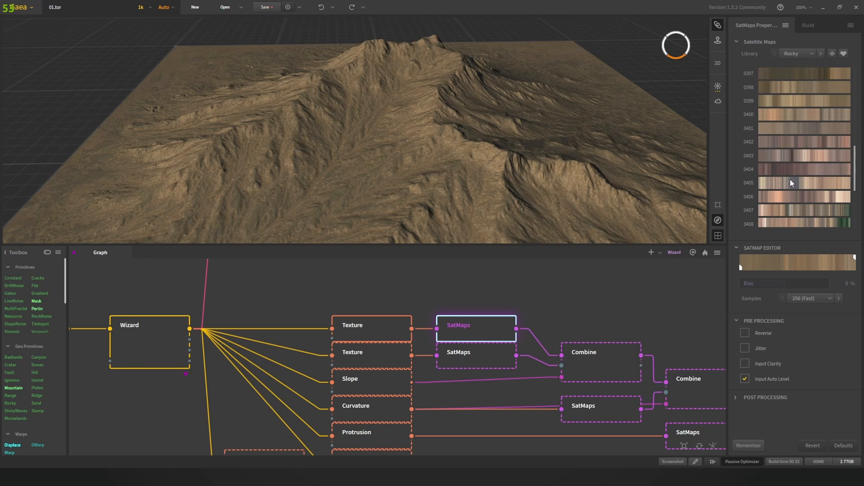
{"action": "scroll", "coordinate": [791, 180], "scroll_direction": "down", "scroll_amount": 1}
{"action": "scroll", "coordinate": [782, 200], "scroll_direction": "down", "scroll_amount": 2}
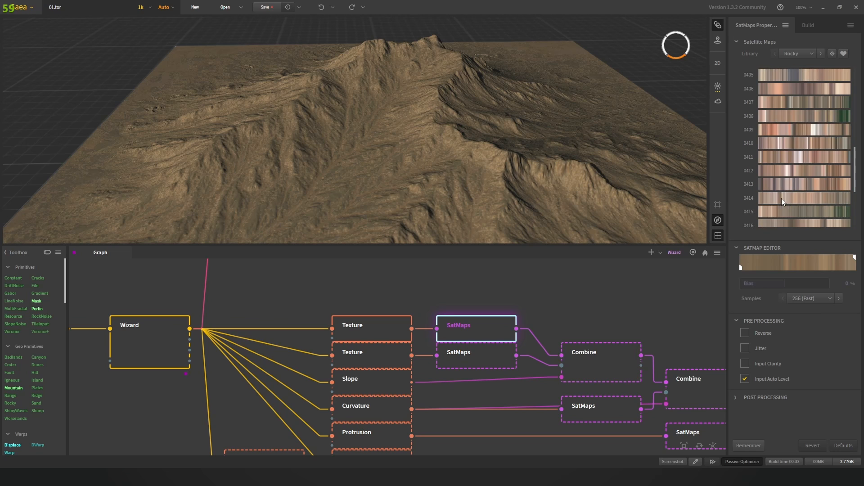
{"action": "left_click", "coordinate": [773, 218]}
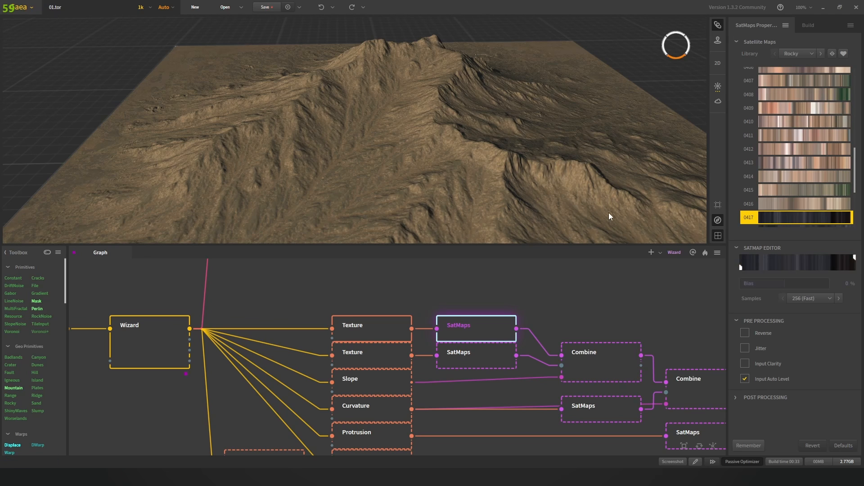
Step: Orbit the mountain and frame the node graph so all nodes are visible
{"action": "scroll", "coordinate": [441, 120], "scroll_direction": "up", "scroll_amount": 5}
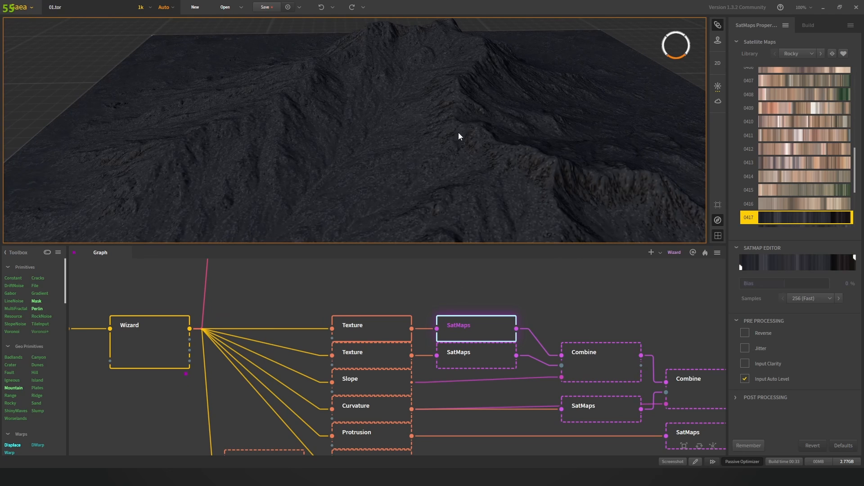
{"action": "scroll", "coordinate": [449, 105], "scroll_direction": "down", "scroll_amount": 5}
{"action": "left_click_drag", "start_coordinate": [450, 105], "coordinate": [454, 174]}
{"action": "scroll", "coordinate": [422, 124], "scroll_direction": "up", "scroll_amount": 5}
{"action": "scroll", "coordinate": [531, 309], "scroll_direction": "down", "scroll_amount": 2}
{"action": "middle_click_drag", "start_coordinate": [487, 287], "coordinate": [405, 255]}
{"action": "scroll", "coordinate": [462, 285], "scroll_direction": "up", "scroll_amount": 1}
{"action": "middle_click_drag", "start_coordinate": [448, 288], "coordinate": [438, 290]}
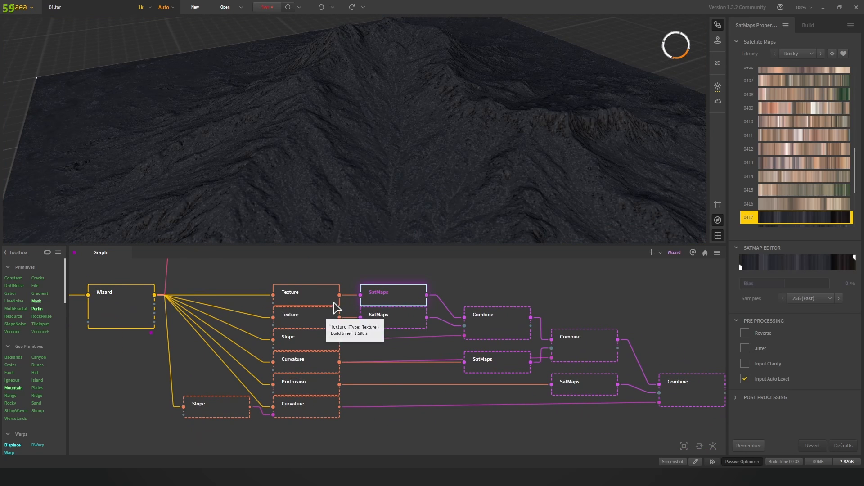
Step: Preview the second Texture node: Scale 15%, Patches 80%, Chaos 65%, seed 66463
{"action": "left_click", "coordinate": [512, 322]}
{"action": "left_click", "coordinate": [383, 296]}
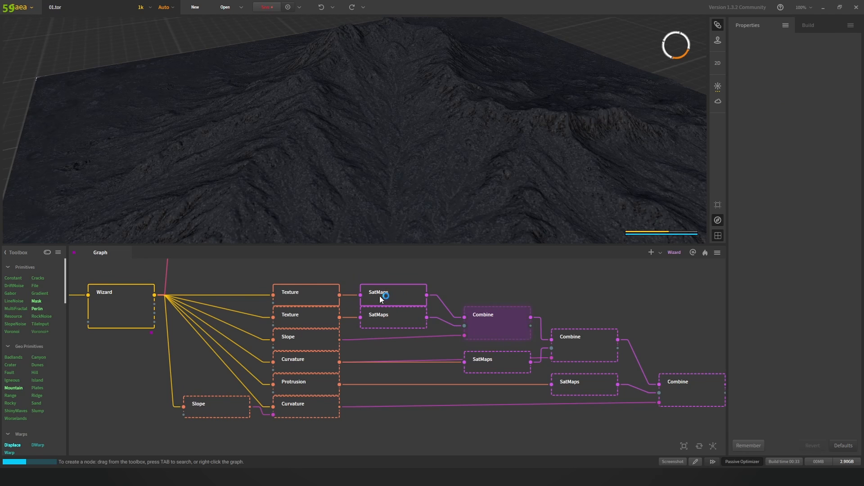
{"action": "left_click", "coordinate": [293, 321]}
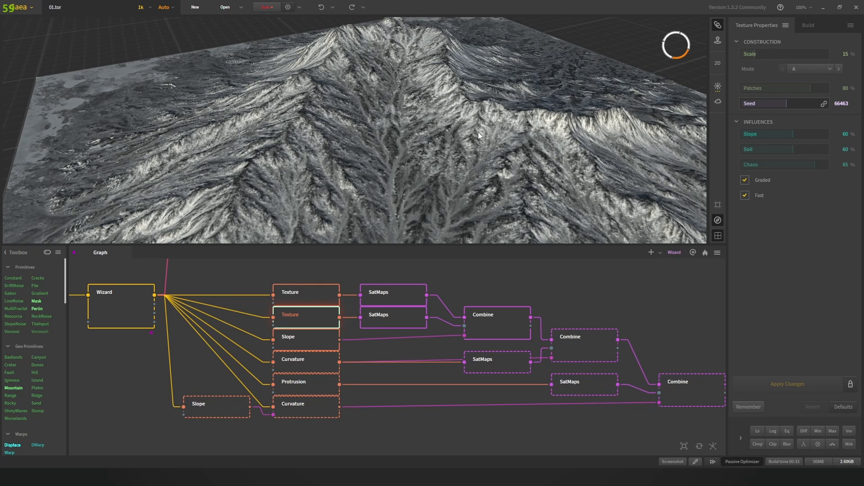
Step: Preview the lower SatMaps green map 0165, then the first Combine's 50% Blend result
{"action": "left_click", "coordinate": [374, 319]}
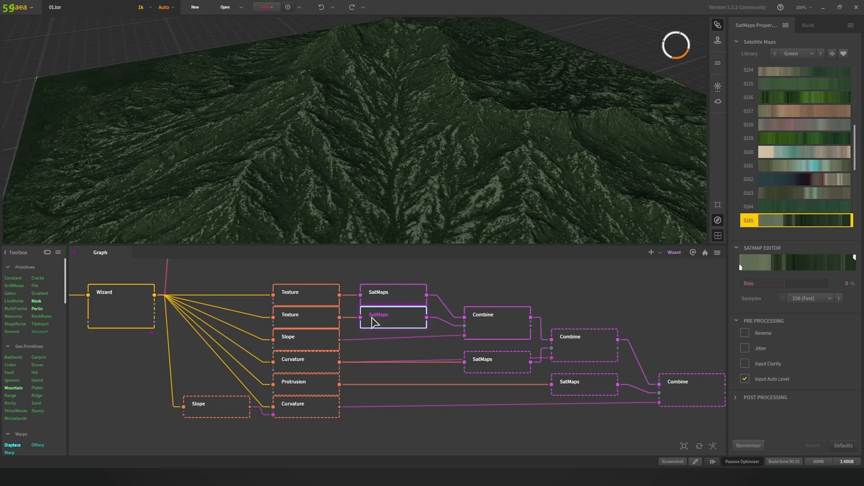
{"action": "left_click_drag", "start_coordinate": [432, 153], "coordinate": [374, 150]}
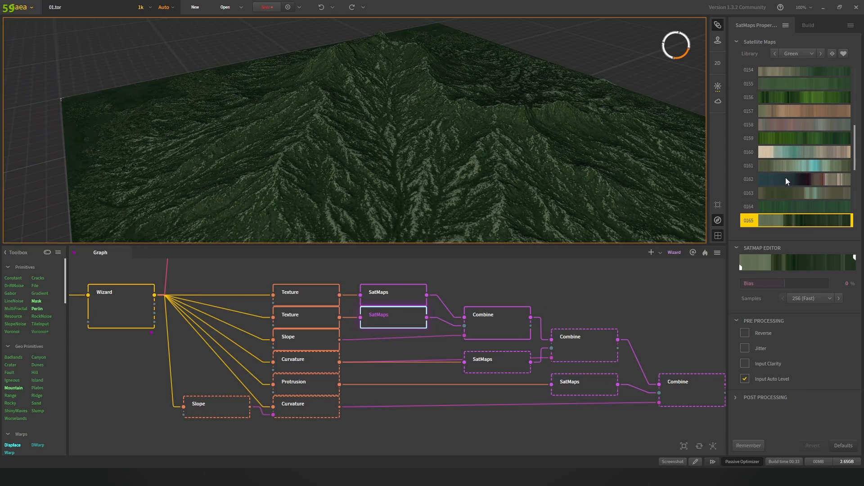
{"action": "left_click_drag", "start_coordinate": [502, 153], "coordinate": [409, 144]}
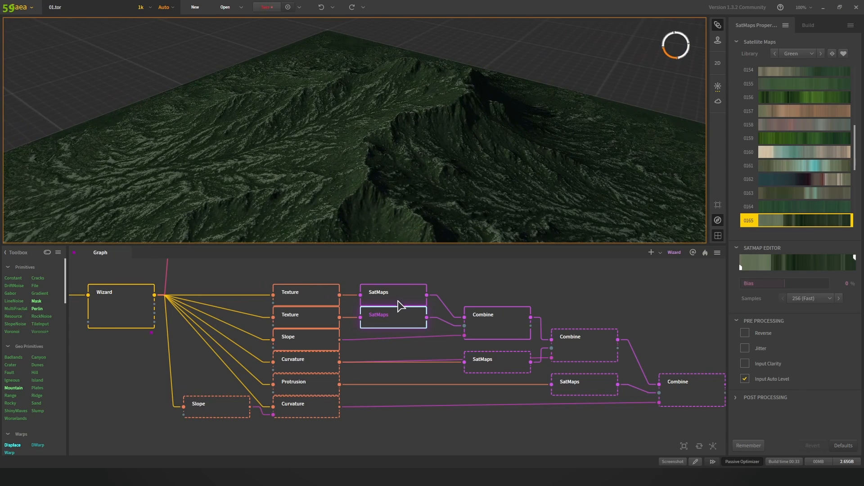
{"action": "left_click", "coordinate": [476, 331]}
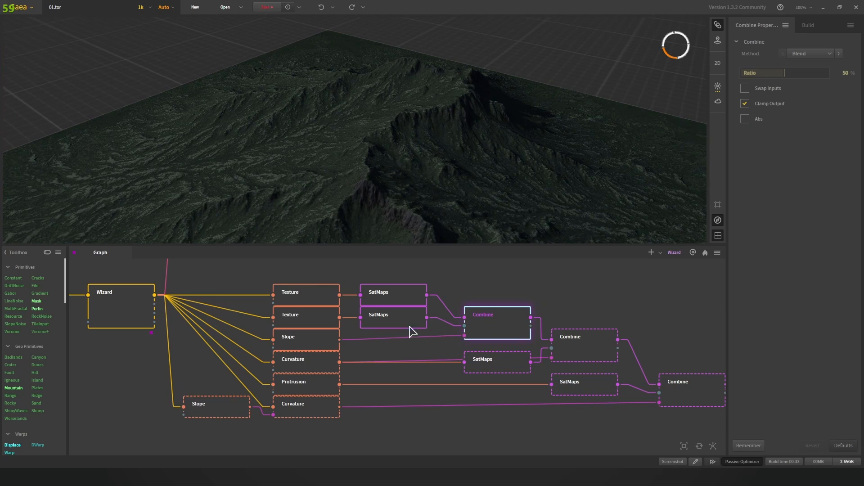
Step: Compare the Slope mask, second SatMaps colours and first Combine blend while orbiting the terrain
{"action": "left_click", "coordinate": [293, 338]}
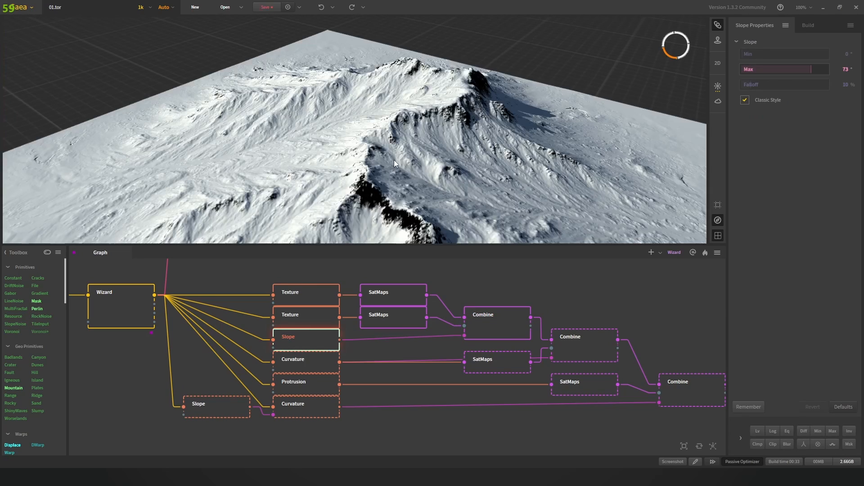
{"action": "scroll", "coordinate": [393, 160], "scroll_direction": "down", "scroll_amount": 3}
{"action": "mouse_move", "coordinate": [393, 160]}
{"action": "left_mouse_down"}
{"action": "mouse_move", "coordinate": [388, 180]}
{"action": "mouse_move", "coordinate": [382, 153]}
{"action": "mouse_move", "coordinate": [399, 180]}
{"action": "mouse_move", "coordinate": [411, 163]}
{"action": "mouse_move", "coordinate": [382, 152]}
{"action": "mouse_move", "coordinate": [407, 156]}
{"action": "left_mouse_up"}
{"action": "scroll", "coordinate": [399, 179], "scroll_direction": "up", "scroll_amount": 3}
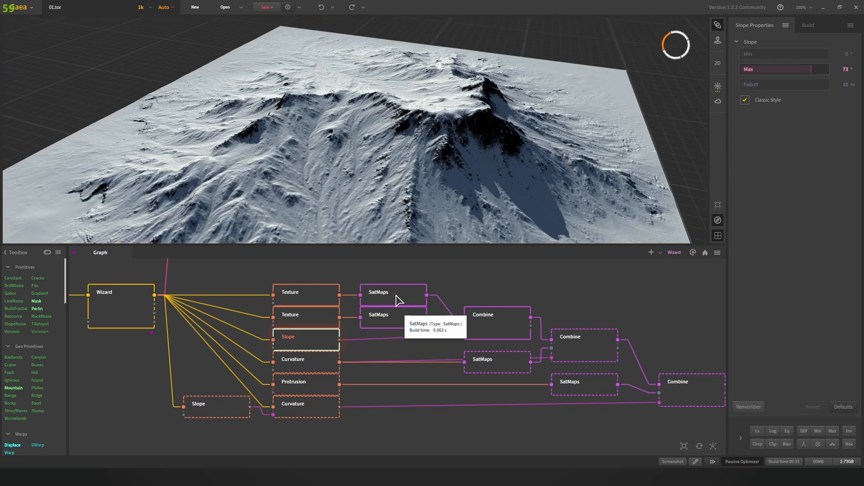
{"action": "left_click", "coordinate": [393, 316]}
{"action": "left_click", "coordinate": [494, 328]}
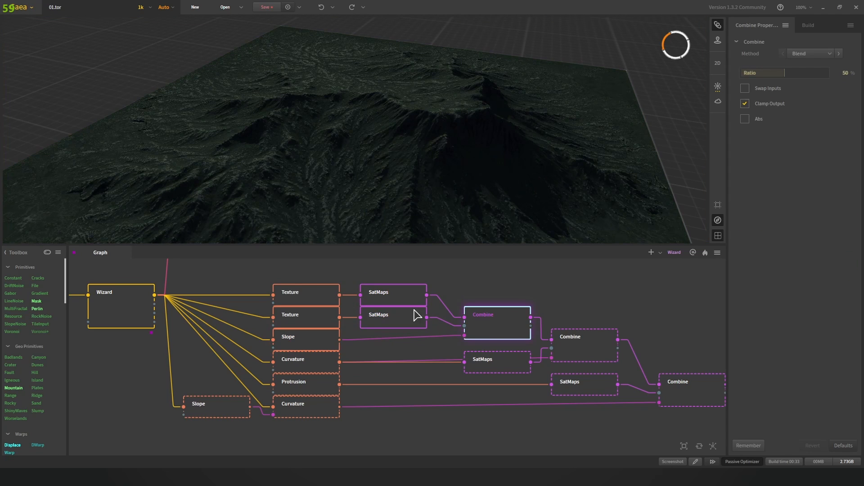
{"action": "left_click_drag", "start_coordinate": [460, 136], "coordinate": [419, 165]}
{"action": "scroll", "coordinate": [427, 136], "scroll_direction": "up", "scroll_amount": 4}
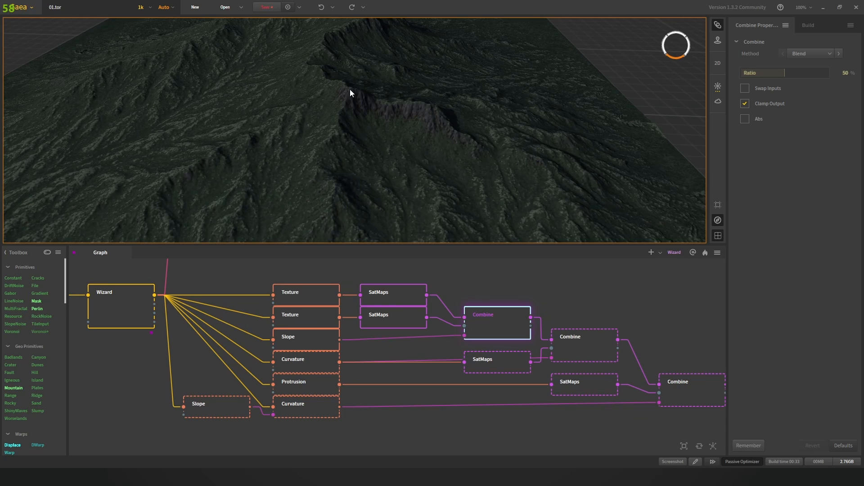
{"action": "scroll", "coordinate": [358, 147], "scroll_direction": "down", "scroll_amount": 4}
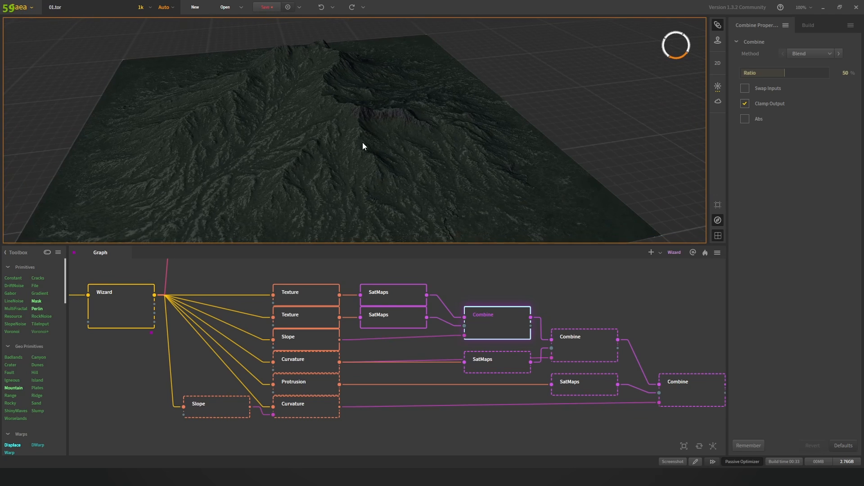
{"action": "left_click_drag", "start_coordinate": [315, 158], "coordinate": [380, 168]}
Step: Recheck the Slope mask and top SatMaps map, then settle on the first Combine's dark-green terrain
{"action": "left_click", "coordinate": [306, 346]}
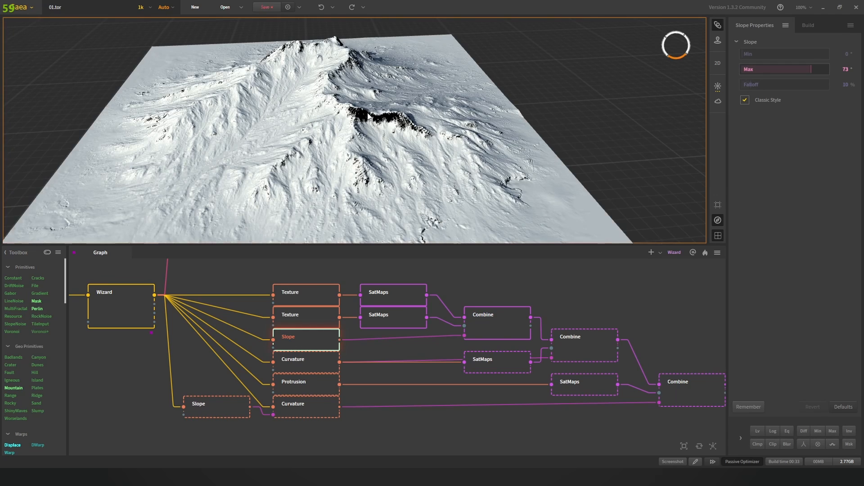
{"action": "scroll", "coordinate": [368, 116], "scroll_direction": "up", "scroll_amount": 3}
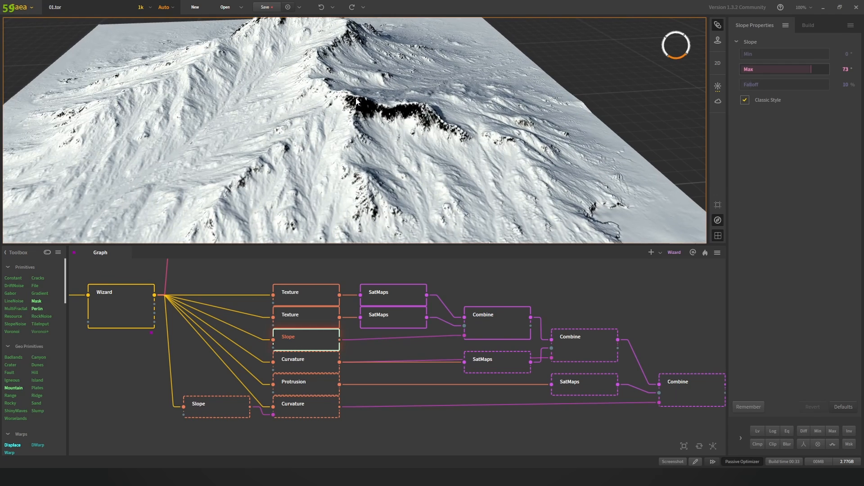
{"action": "left_click", "coordinate": [390, 301]}
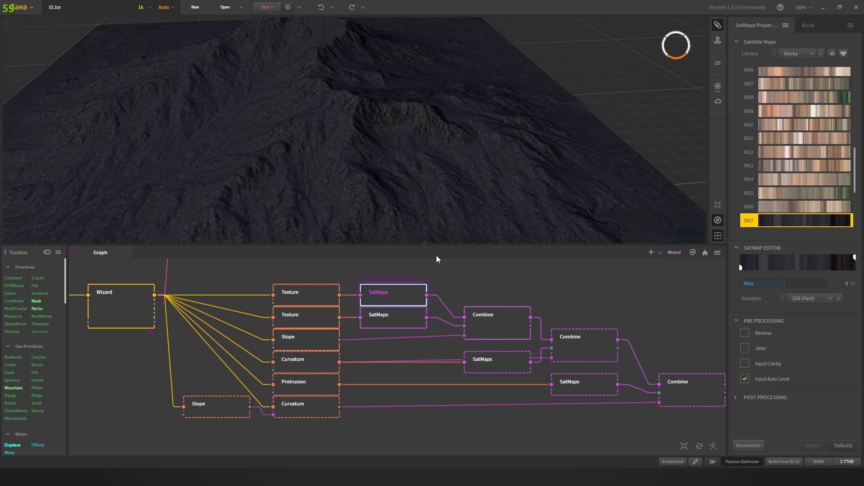
{"action": "left_click", "coordinate": [505, 325]}
{"action": "left_click_drag", "start_coordinate": [444, 153], "coordinate": [438, 171]}
{"action": "scroll", "coordinate": [445, 151], "scroll_direction": "down", "scroll_amount": 5}
{"action": "scroll", "coordinate": [401, 166], "scroll_direction": "up", "scroll_amount": 3}
Step: Swing the Light sphere's sun to 239° azimuth and 33° elevation, then close the light panel
{"action": "left_click", "coordinate": [717, 85]}
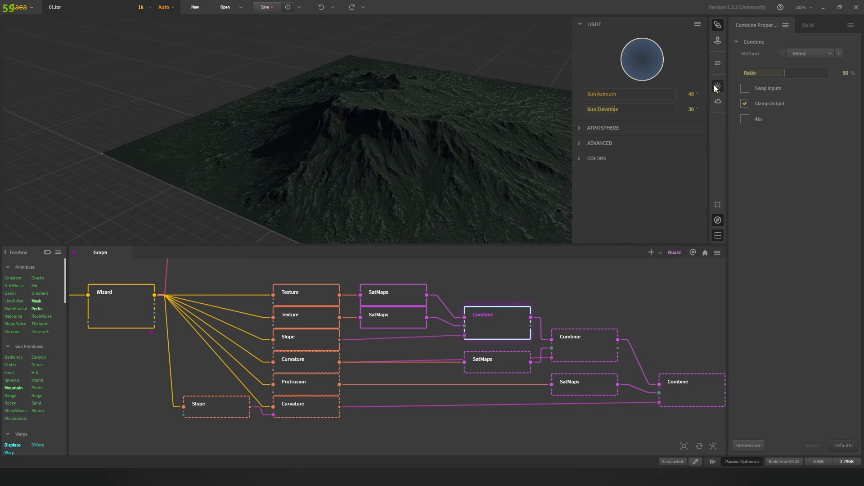
{"action": "left_click", "coordinate": [629, 53]}
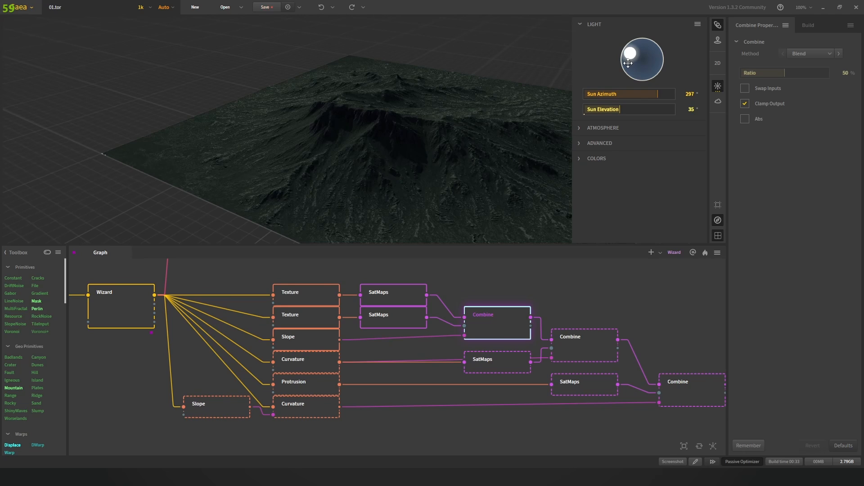
{"action": "left_click", "coordinate": [631, 66]}
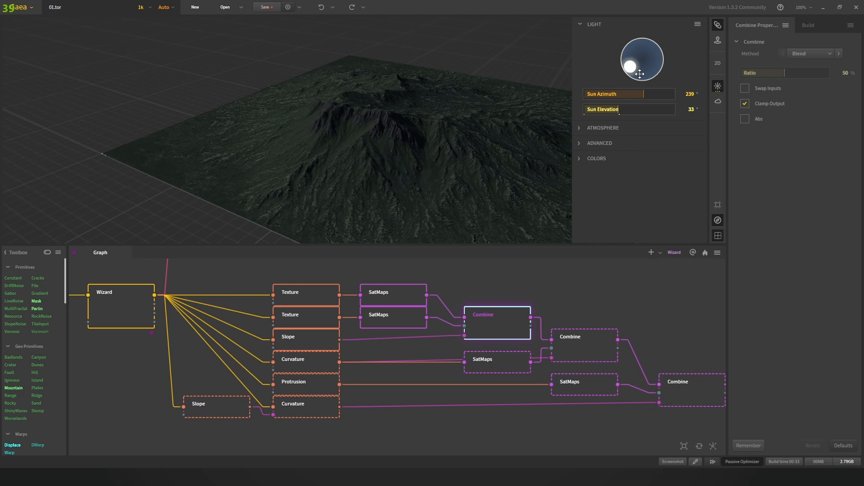
{"action": "left_click", "coordinate": [422, 118]}
{"action": "scroll", "coordinate": [423, 118], "scroll_direction": "up", "scroll_amount": 3}
{"action": "left_click_drag", "start_coordinate": [450, 133], "coordinate": [435, 145]}
{"action": "left_click_drag", "start_coordinate": [551, 311], "coordinate": [485, 299]}
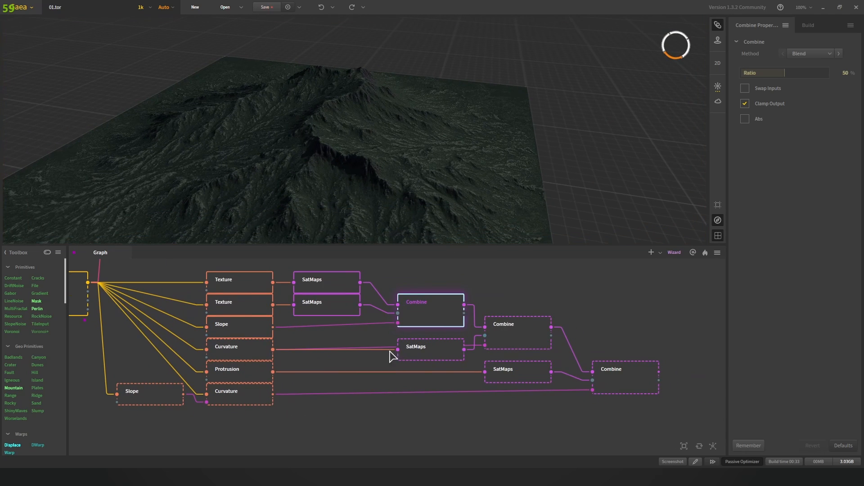
{"action": "left_click_drag", "start_coordinate": [365, 340], "coordinate": [389, 327]}
{"action": "left_click", "coordinate": [435, 343]}
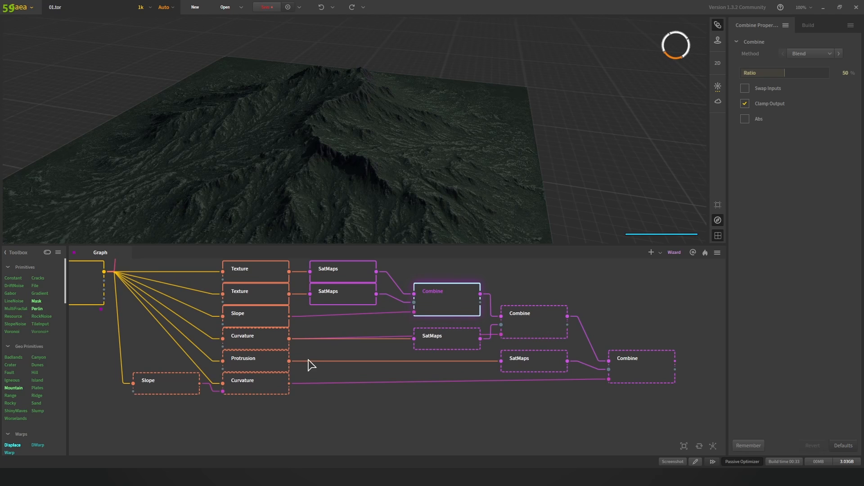
{"action": "scroll", "coordinate": [332, 158], "scroll_direction": "up", "scroll_amount": 3}
{"action": "left_click_drag", "start_coordinate": [332, 155], "coordinate": [376, 182]}
{"action": "scroll", "coordinate": [326, 155], "scroll_direction": "down", "scroll_amount": 3}
{"action": "scroll", "coordinate": [360, 172], "scroll_direction": "up", "scroll_amount": 4}
{"action": "scroll", "coordinate": [377, 182], "scroll_direction": "up", "scroll_amount": 2}
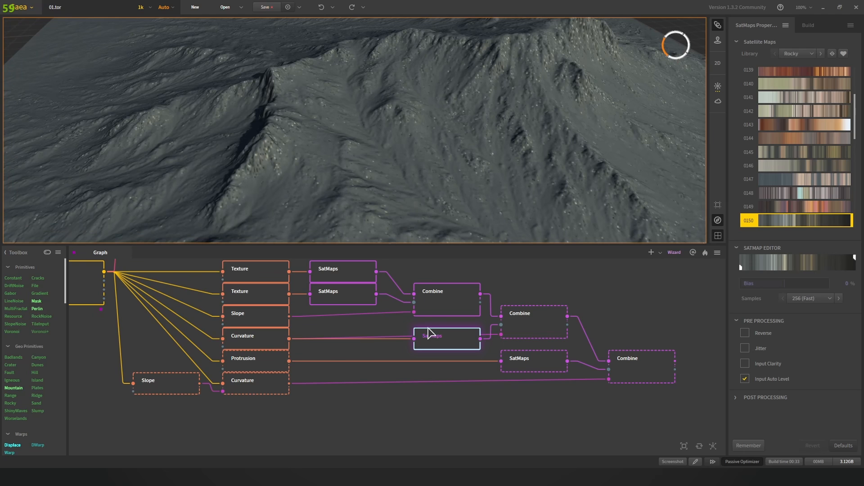
{"action": "left_click", "coordinate": [438, 334]}
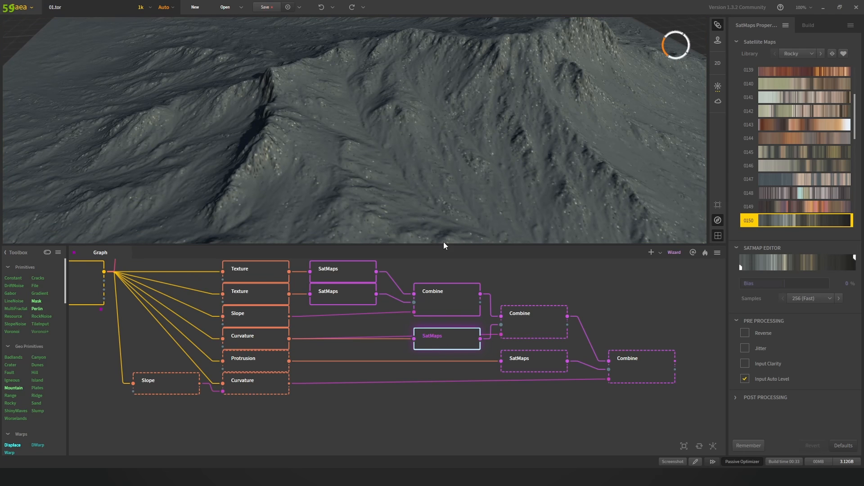
{"action": "left_click_drag", "start_coordinate": [417, 169], "coordinate": [442, 166]}
{"action": "scroll", "coordinate": [441, 163], "scroll_direction": "down", "scroll_amount": 2}
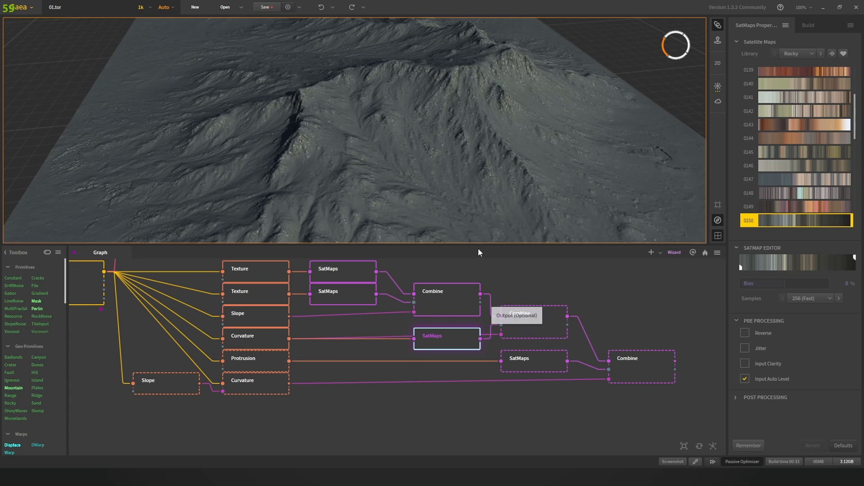
{"action": "left_click", "coordinate": [260, 342]}
{"action": "mouse_move", "coordinate": [428, 123]}
{"action": "left_mouse_down"}
{"action": "mouse_move", "coordinate": [353, 139]}
{"action": "mouse_move", "coordinate": [370, 159]}
{"action": "mouse_move", "coordinate": [412, 142]}
{"action": "mouse_move", "coordinate": [331, 146]}
{"action": "mouse_move", "coordinate": [403, 144]}
{"action": "mouse_move", "coordinate": [431, 132]}
{"action": "left_mouse_up"}
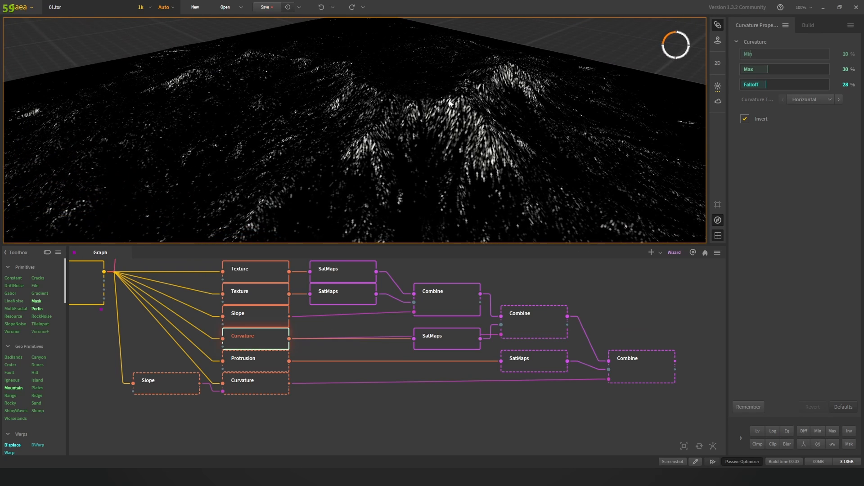
{"action": "left_click", "coordinate": [435, 335]}
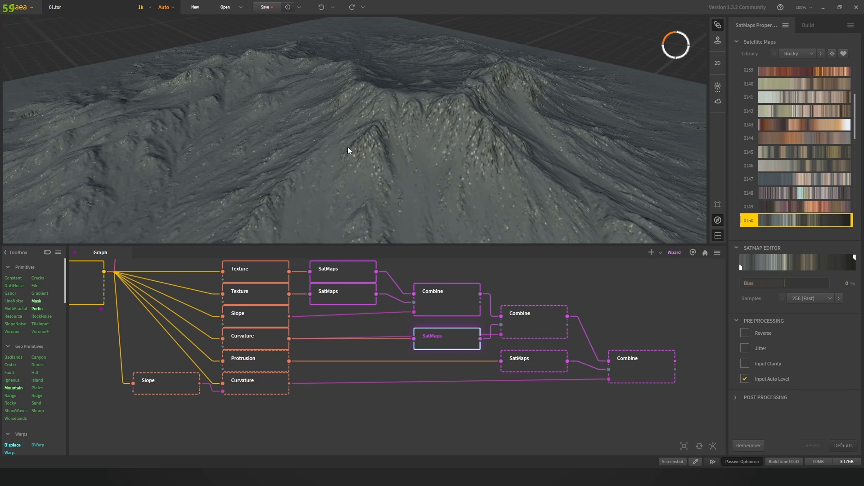
{"action": "left_click", "coordinate": [443, 303]}
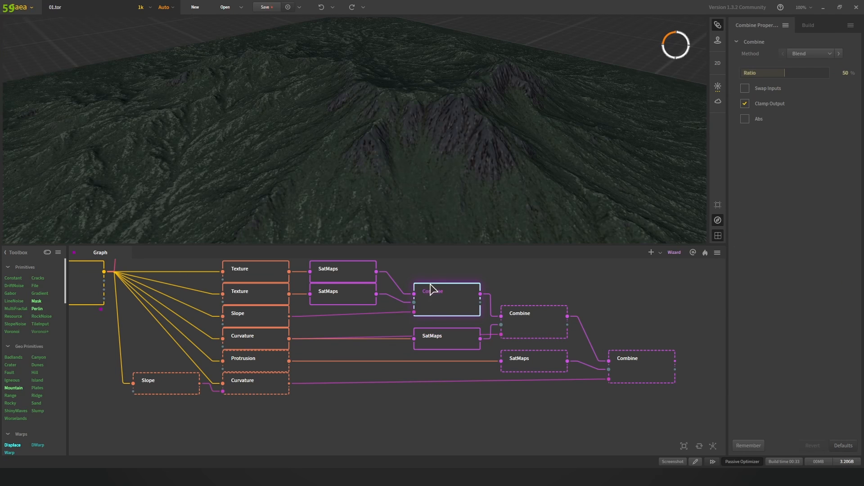
{"action": "scroll", "coordinate": [448, 149], "scroll_direction": "down", "scroll_amount": 5}
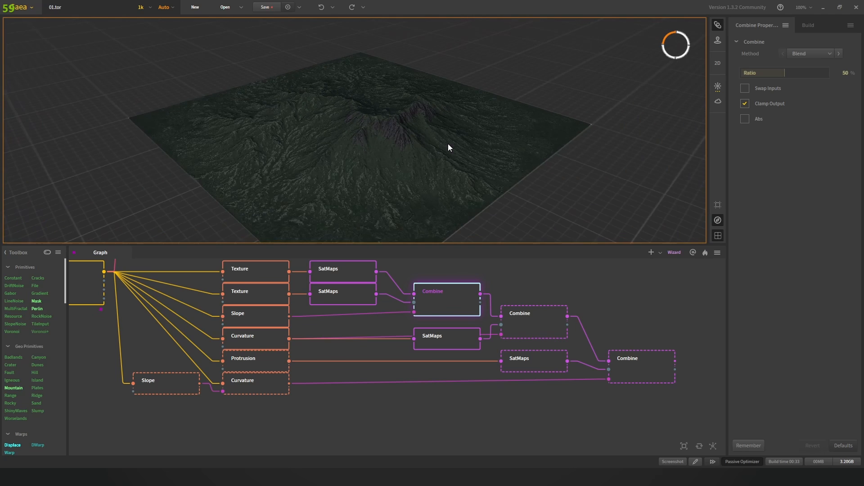
Step: Compare the Curvature mask, grey rocky SatMaps and both Combine outputs, ending on the second Combine
{"action": "scroll", "coordinate": [447, 147], "scroll_direction": "up", "scroll_amount": 7}
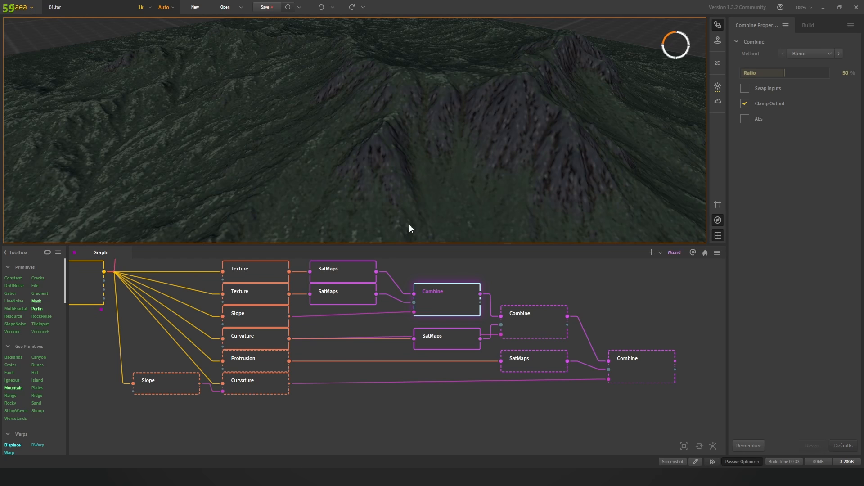
{"action": "left_click", "coordinate": [272, 345]}
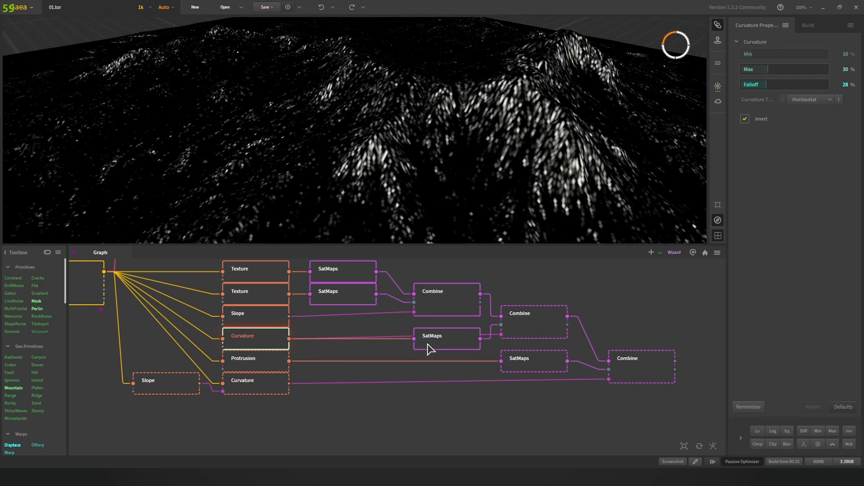
{"action": "left_click", "coordinate": [436, 346]}
{"action": "left_click", "coordinate": [521, 324]}
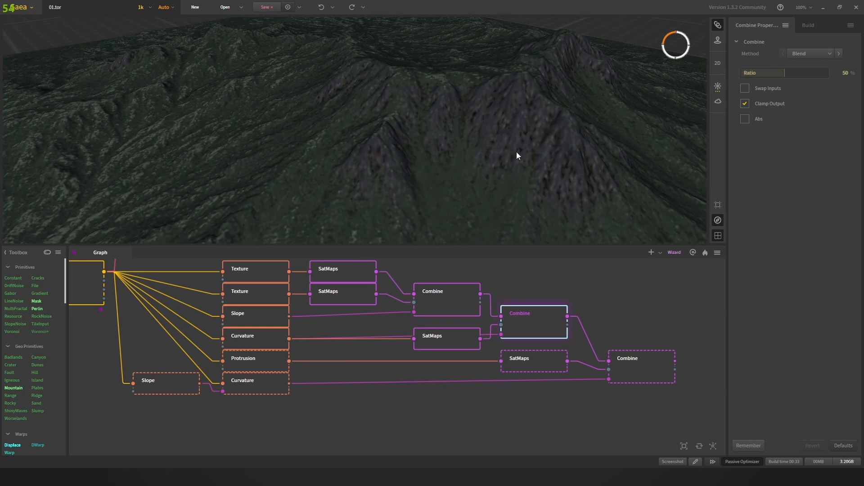
{"action": "scroll", "coordinate": [516, 152], "scroll_direction": "down", "scroll_amount": 3}
{"action": "left_click", "coordinate": [466, 292]}
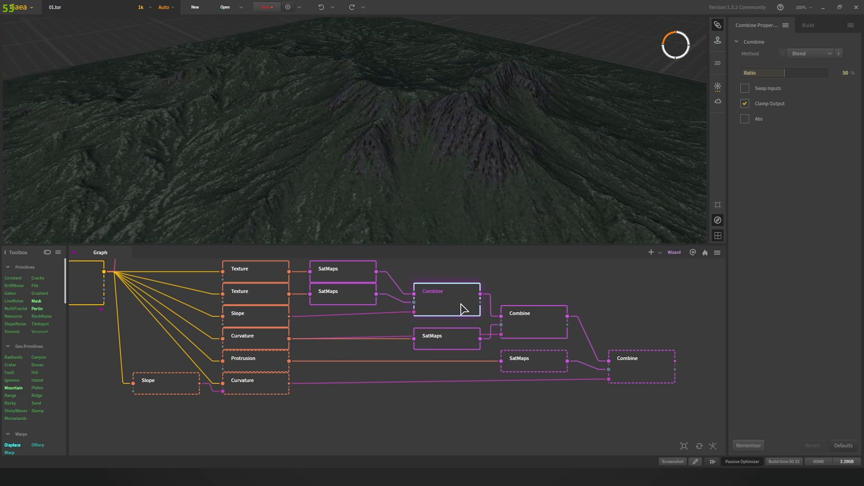
{"action": "left_click", "coordinate": [539, 335]}
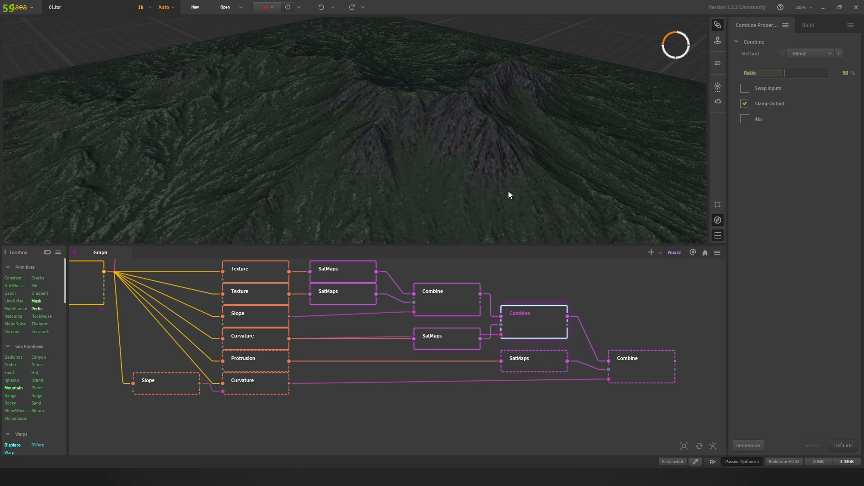
{"action": "left_click_drag", "start_coordinate": [492, 151], "coordinate": [441, 234]}
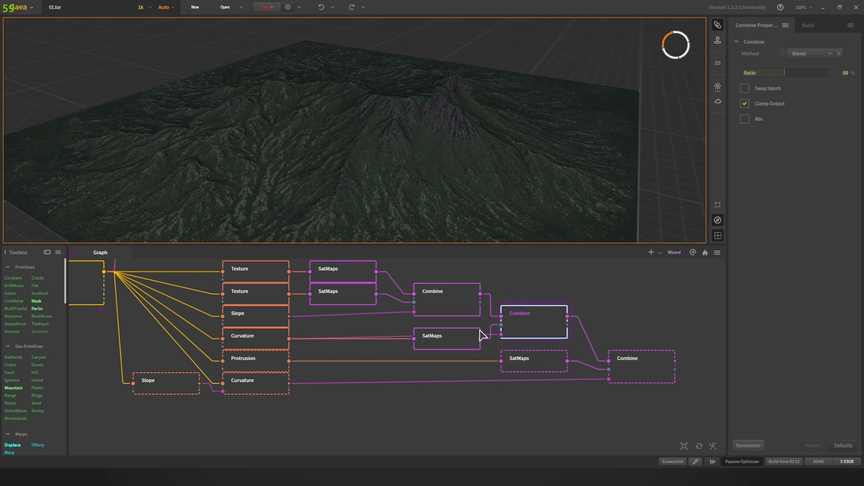
{"action": "left_click_drag", "start_coordinate": [545, 297], "coordinate": [525, 288]}
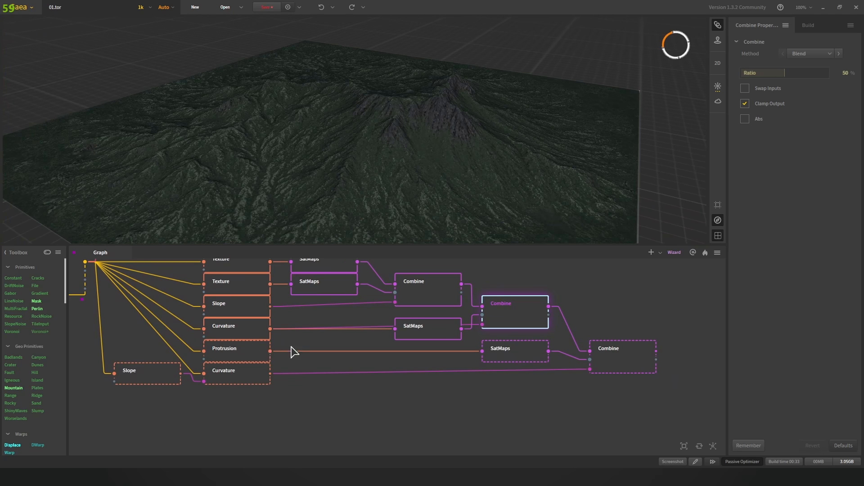
{"action": "left_click_drag", "start_coordinate": [291, 346], "coordinate": [378, 354]}
{"action": "scroll", "coordinate": [322, 347], "scroll_direction": "up", "scroll_amount": 1}
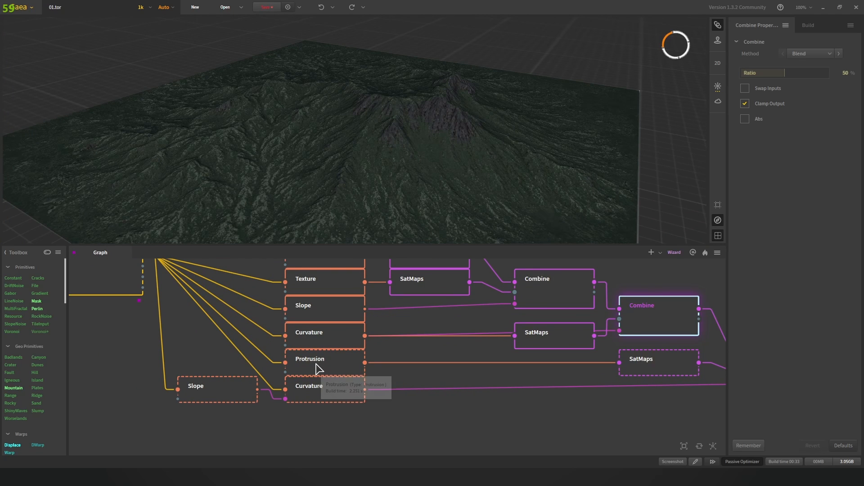
Step: Inspect the Protrusion mask and the lower Curvature mask on the terrain
{"action": "left_click", "coordinate": [322, 368]}
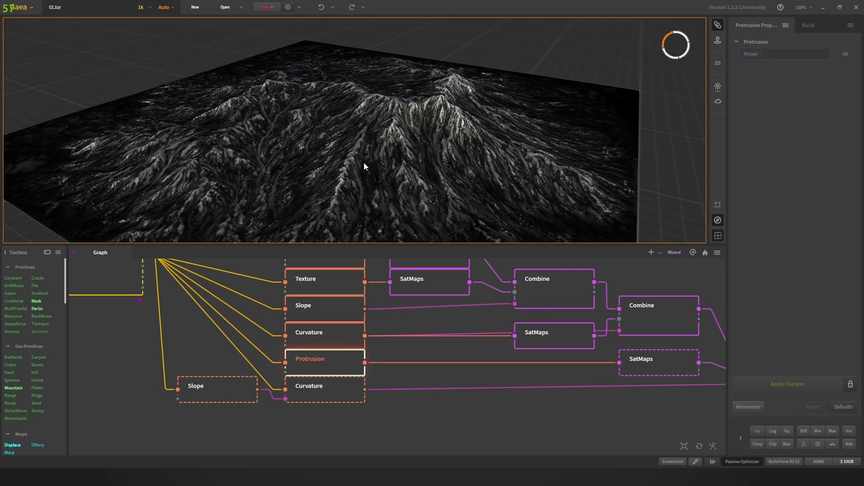
{"action": "left_click_drag", "start_coordinate": [364, 163], "coordinate": [488, 176]}
{"action": "left_click_drag", "start_coordinate": [429, 182], "coordinate": [371, 169]}
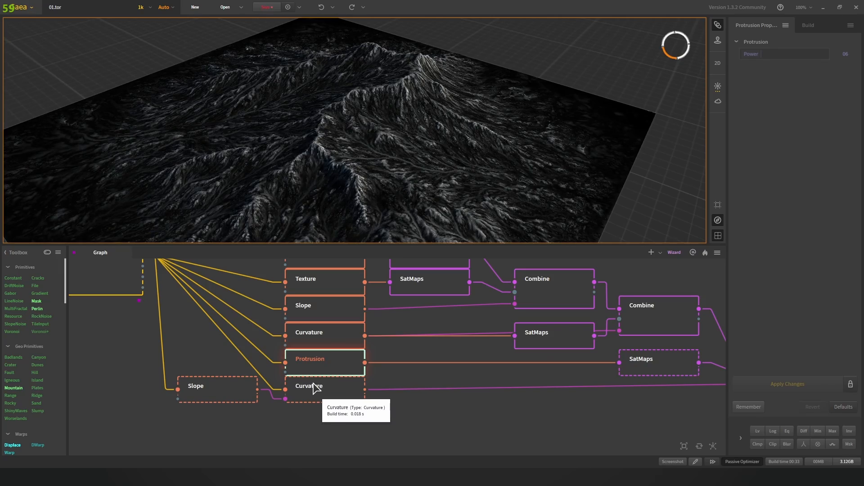
{"action": "left_click", "coordinate": [318, 388]}
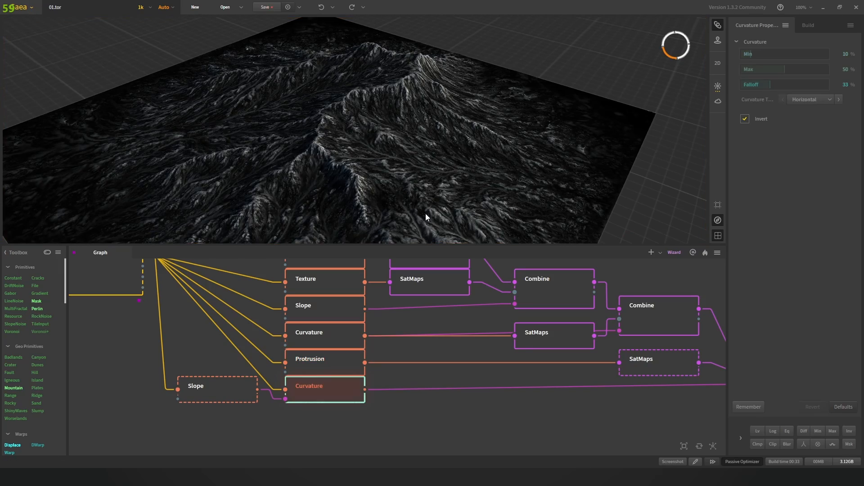
{"action": "scroll", "coordinate": [423, 169], "scroll_direction": "up", "scroll_amount": 5}
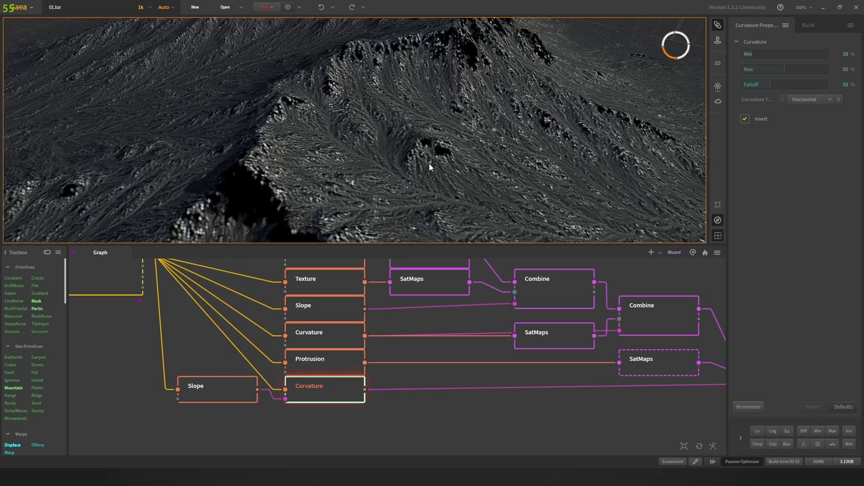
{"action": "scroll", "coordinate": [387, 155], "scroll_direction": "down", "scroll_amount": 3}
{"action": "scroll", "coordinate": [377, 159], "scroll_direction": "up", "scroll_amount": 2}
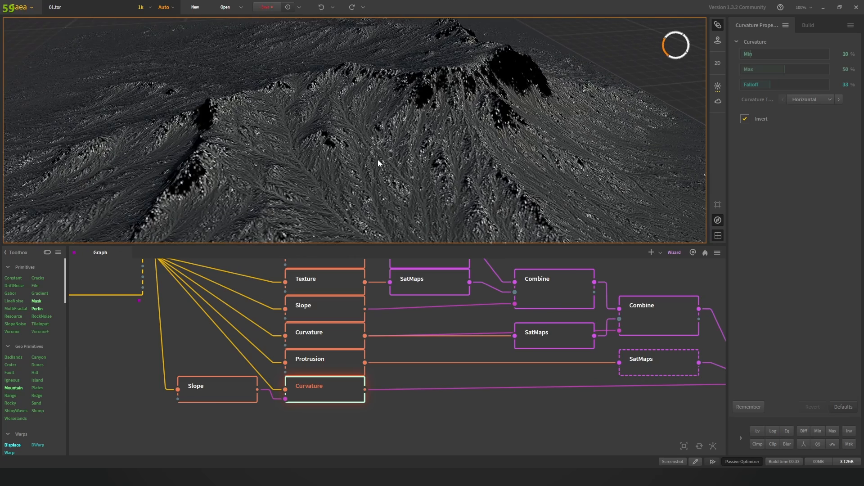
{"action": "middle_click_drag", "start_coordinate": [417, 165], "coordinate": [351, 150]}
Step: Preview the SatMaps node fed by Protrusion, coloured with Rocky map 0298
{"action": "left_click", "coordinate": [318, 361]}
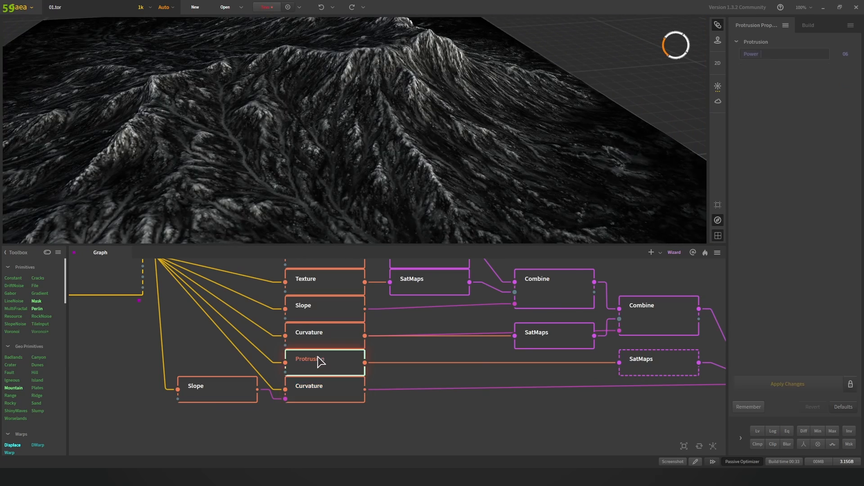
{"action": "middle_click_drag", "start_coordinate": [516, 356], "coordinate": [377, 340]}
{"action": "left_click", "coordinate": [510, 351]}
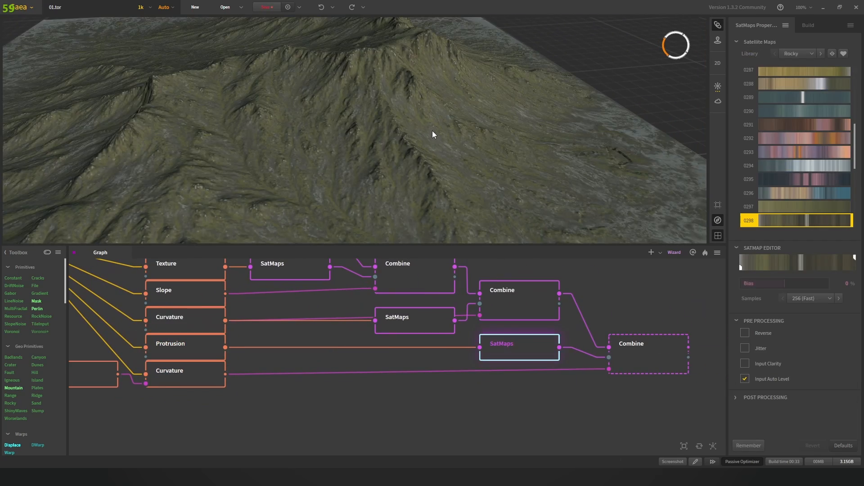
{"action": "left_click_drag", "start_coordinate": [432, 131], "coordinate": [392, 131]}
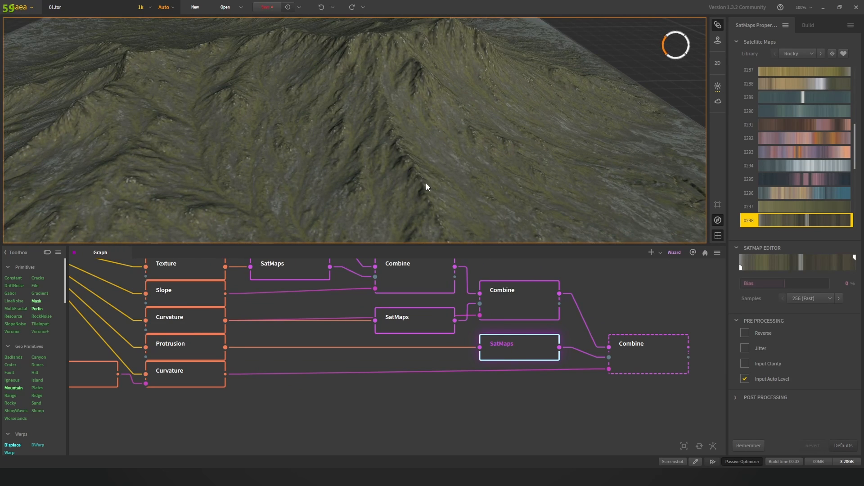
Step: Preview the final Combine's 50% Blend output, then the middle Combine, orbiting the terrain
{"action": "scroll", "coordinate": [457, 207], "scroll_direction": "down", "scroll_amount": 5}
{"action": "left_click", "coordinate": [628, 352]}
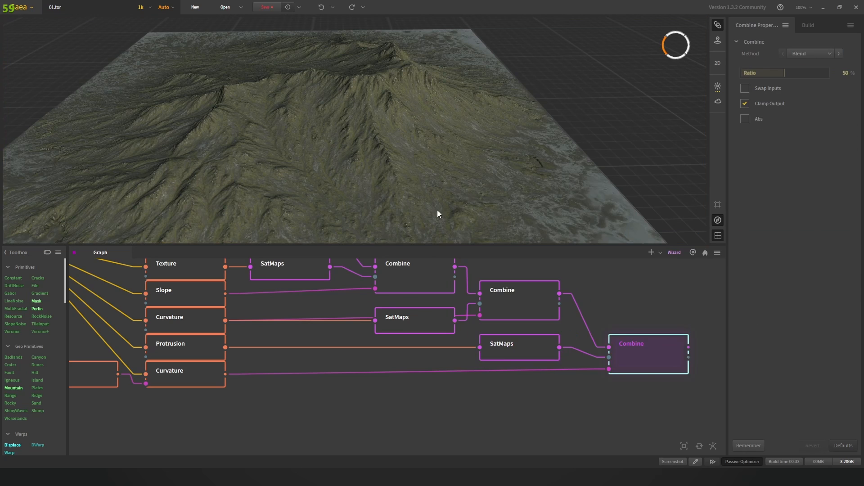
{"action": "scroll", "coordinate": [388, 157], "scroll_direction": "up", "scroll_amount": 5}
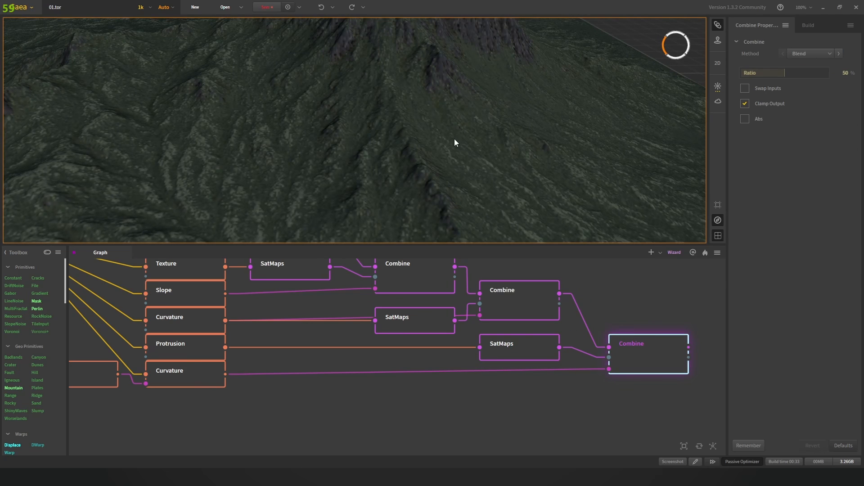
{"action": "scroll", "coordinate": [454, 142], "scroll_direction": "down", "scroll_amount": 3}
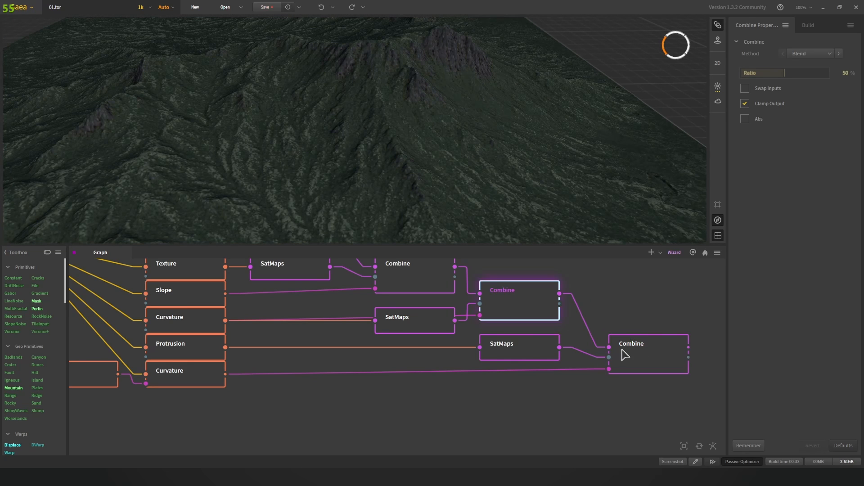
{"action": "left_click", "coordinate": [511, 317]}
{"action": "scroll", "coordinate": [472, 155], "scroll_direction": "down", "scroll_amount": 5}
{"action": "left_click_drag", "start_coordinate": [325, 142], "coordinate": [397, 140]}
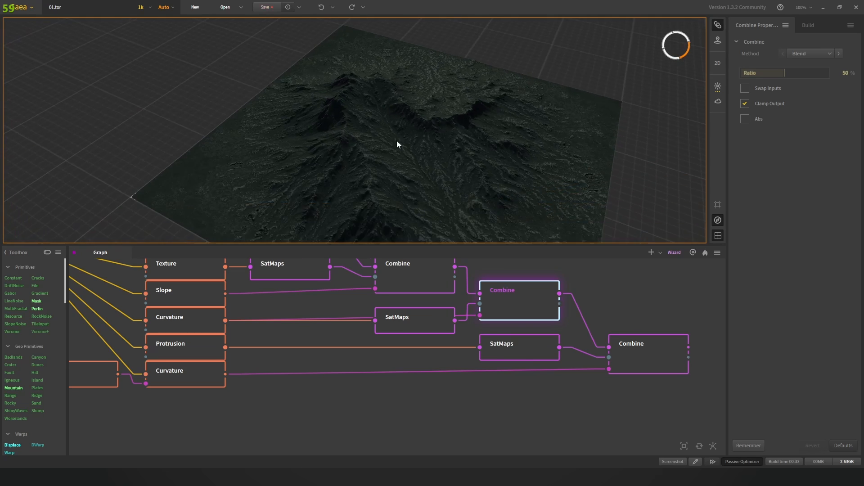
{"action": "scroll", "coordinate": [371, 180], "scroll_direction": "up", "scroll_amount": 4}
{"action": "left_click_drag", "start_coordinate": [372, 179], "coordinate": [464, 156]}
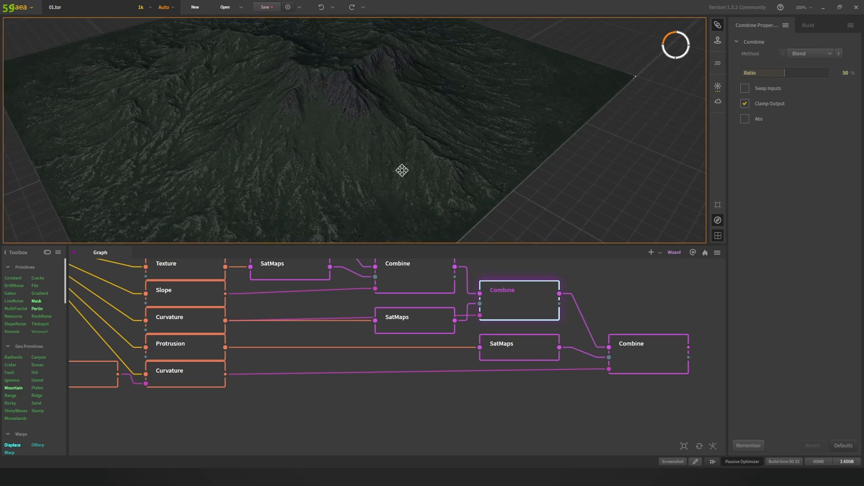
{"action": "middle_click_drag", "start_coordinate": [401, 169], "coordinate": [453, 164]}
Step: Toggle between the SatMaps, middle Combine and final Combine outputs, ending on the final dark-green result
{"action": "left_click", "coordinate": [534, 358]}
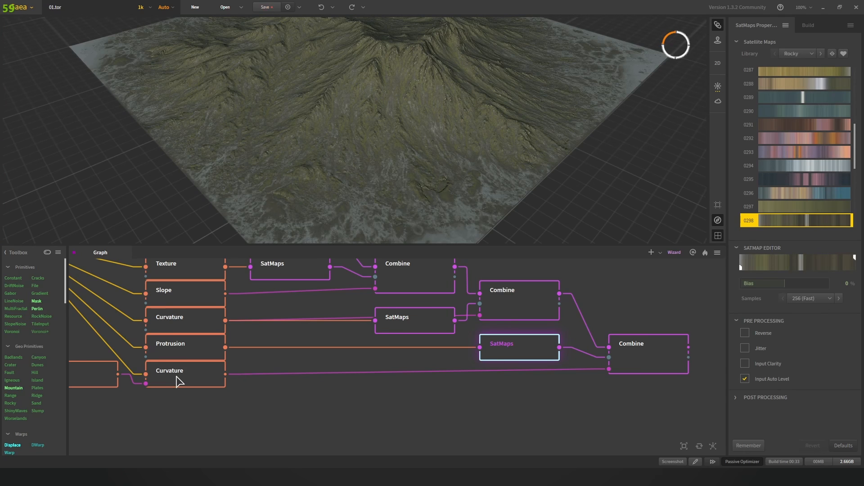
{"action": "left_click", "coordinate": [647, 364]}
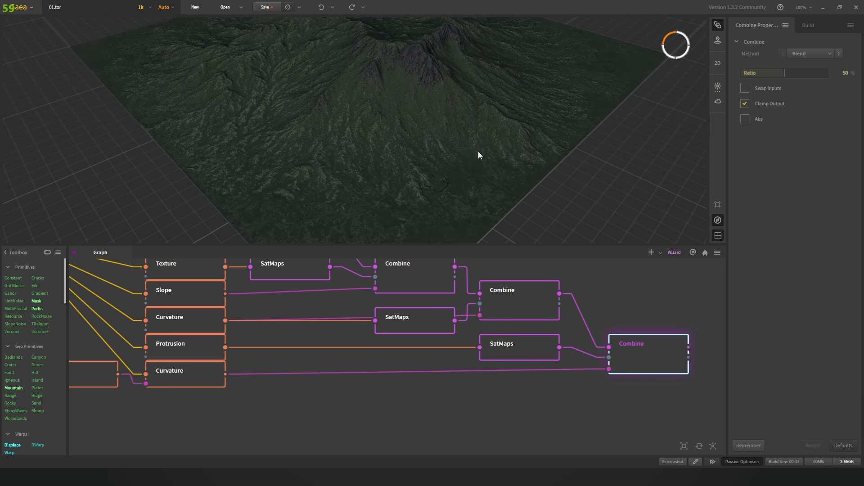
{"action": "scroll", "coordinate": [460, 146], "scroll_direction": "up", "scroll_amount": 3}
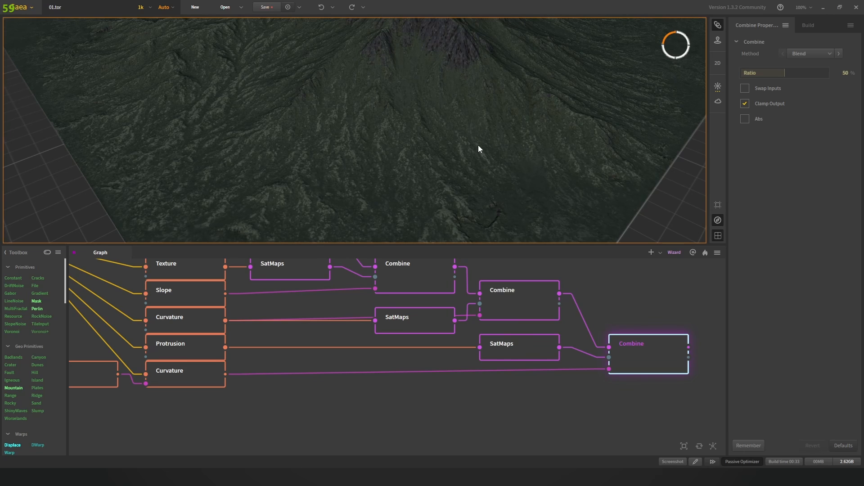
{"action": "left_click", "coordinate": [519, 300]}
{"action": "left_click", "coordinate": [646, 358]}
{"action": "left_click", "coordinate": [539, 310]}
{"action": "left_click", "coordinate": [649, 347]}
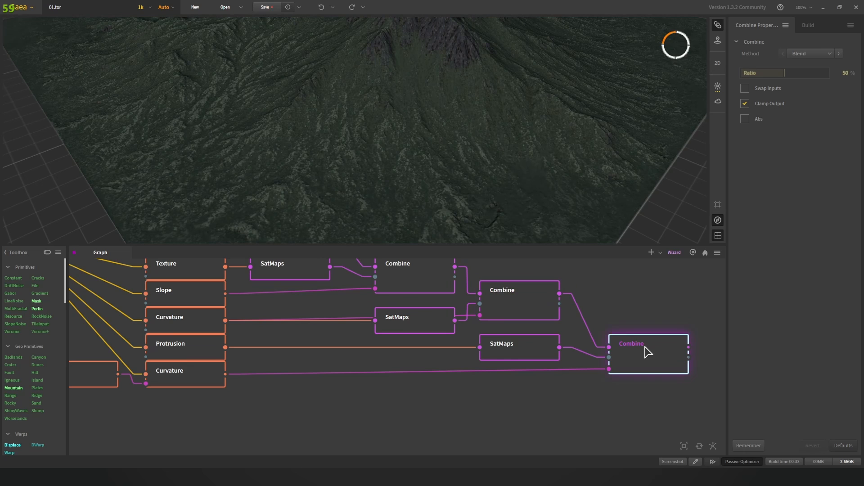
{"action": "scroll", "coordinate": [480, 149], "scroll_direction": "down", "scroll_amount": 5}
{"action": "left_click_drag", "start_coordinate": [469, 149], "coordinate": [420, 174]}
Step: Zoom the graph out to bring the upstream Erosion and Stratify nodes into view
{"action": "middle_click_drag", "start_coordinate": [467, 200], "coordinate": [424, 164]}
{"action": "scroll", "coordinate": [400, 154], "scroll_direction": "up", "scroll_amount": 3}
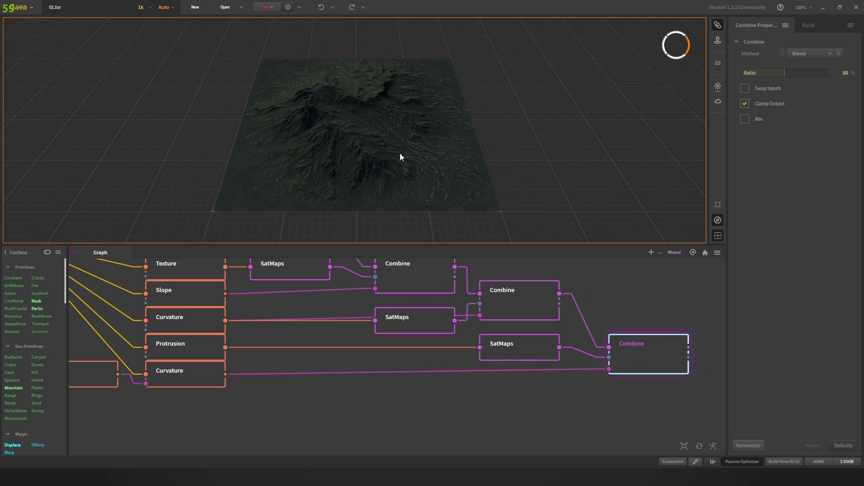
{"action": "scroll", "coordinate": [383, 340], "scroll_direction": "down", "scroll_amount": 3}
{"action": "middle_click_drag", "start_coordinate": [404, 355], "coordinate": [521, 370]}
{"action": "scroll", "coordinate": [468, 365], "scroll_direction": "down", "scroll_amount": 1}
{"action": "middle_click_drag", "start_coordinate": [355, 287], "coordinate": [444, 287]}
{"action": "scroll", "coordinate": [438, 289], "scroll_direction": "down", "scroll_amount": 1}
{"action": "scroll", "coordinate": [418, 302], "scroll_direction": "down", "scroll_amount": 1}
Step: Box-select the Slope-to-Combine colouring nodes, then clear the selection
{"action": "left_click_drag", "start_coordinate": [99, 295], "coordinate": [392, 328]}
{"action": "left_click_drag", "start_coordinate": [428, 292], "coordinate": [629, 375]}
{"action": "middle_click_drag", "start_coordinate": [492, 379], "coordinate": [499, 379]}
{"action": "middle_click_drag", "start_coordinate": [434, 365], "coordinate": [441, 366]}
{"action": "left_click", "coordinate": [380, 340]}
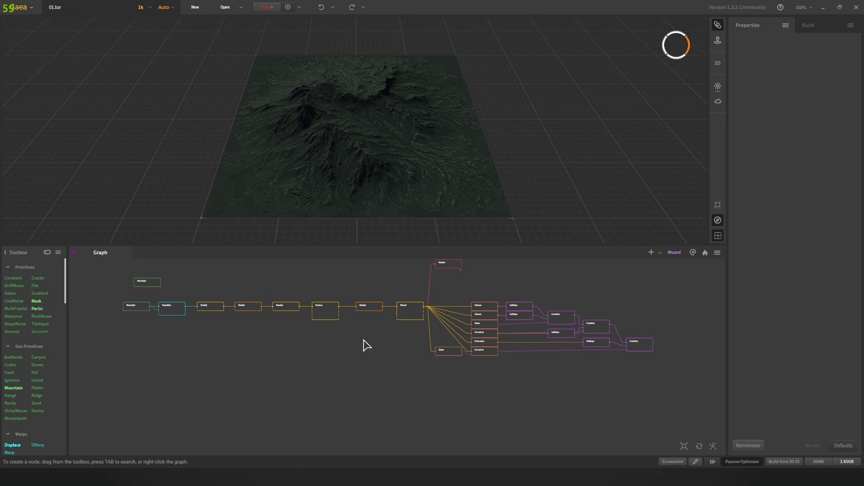
Step: Pan and zoom the node graph across its branches toward the left end
{"action": "middle_click_drag", "start_coordinate": [270, 345], "coordinate": [301, 353]}
{"action": "scroll", "coordinate": [225, 341], "scroll_direction": "up", "scroll_amount": 2}
{"action": "middle_click_drag", "start_coordinate": [236, 344], "coordinate": [247, 350]}
{"action": "scroll", "coordinate": [370, 371], "scroll_direction": "down", "scroll_amount": 1}
{"action": "middle_click_drag", "start_coordinate": [370, 371], "coordinate": [316, 363]}
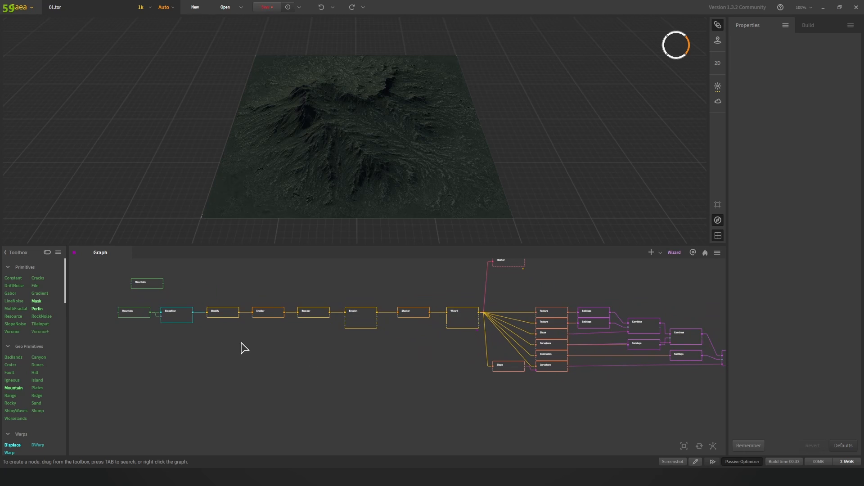
{"action": "middle_click_drag", "start_coordinate": [390, 358], "coordinate": [360, 363]}
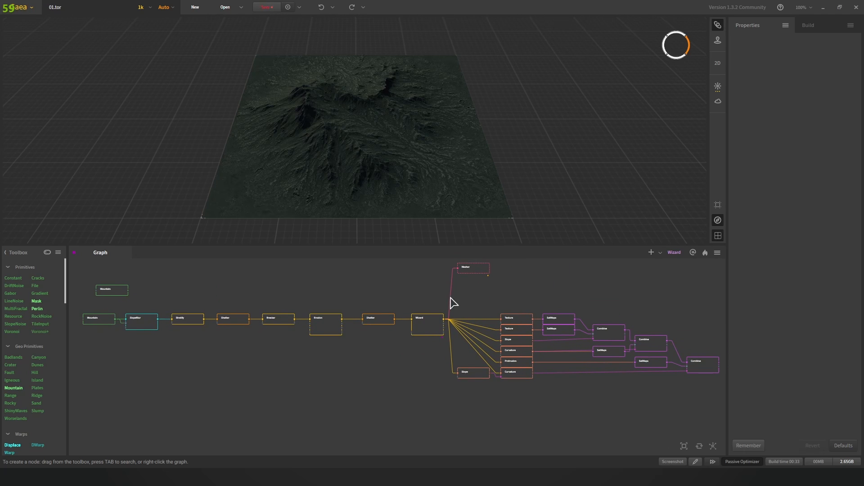
{"action": "mouse_move", "coordinate": [452, 303]}
{"action": "middle_mouse_down"}
{"action": "mouse_move", "coordinate": [486, 299]}
{"action": "mouse_move", "coordinate": [442, 309]}
{"action": "middle_mouse_up"}
{"action": "scroll", "coordinate": [492, 308], "scroll_direction": "up", "scroll_amount": 2}
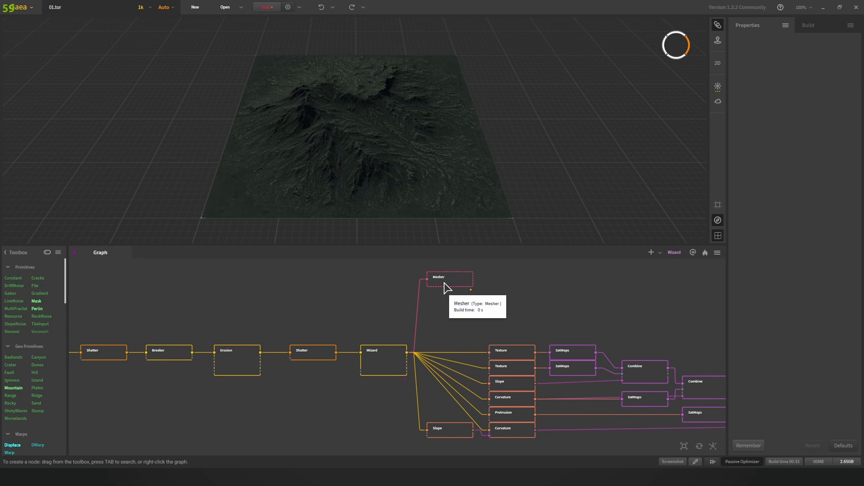
{"action": "scroll", "coordinate": [446, 288], "scroll_direction": "down", "scroll_amount": 3}
{"action": "middle_click_drag", "start_coordinate": [404, 312], "coordinate": [406, 311]}
Step: Center on the Mountain node and preview it: Scale 1%, Edge 0.18, Height 57%, seed 3954
{"action": "scroll", "coordinate": [394, 315], "scroll_direction": "down", "scroll_amount": 1}
{"action": "middle_click_drag", "start_coordinate": [371, 336], "coordinate": [401, 313]}
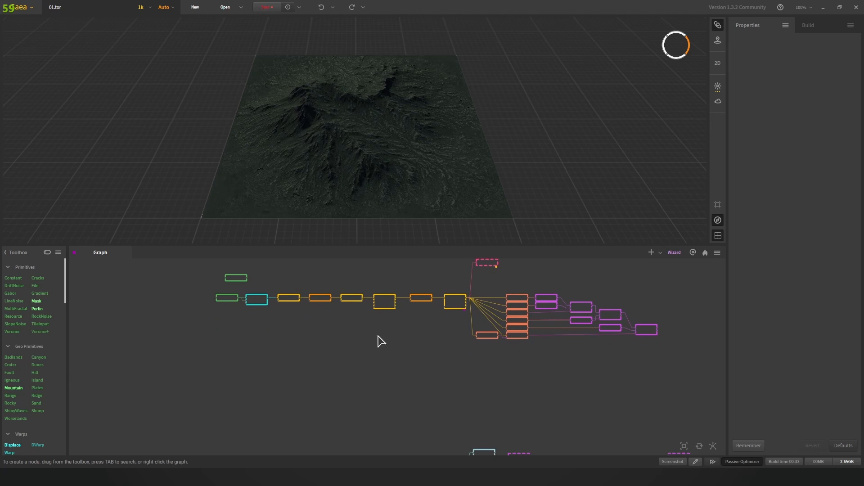
{"action": "middle_click_drag", "start_coordinate": [392, 348], "coordinate": [401, 309]}
{"action": "middle_click_drag", "start_coordinate": [360, 368], "coordinate": [407, 292]}
{"action": "scroll", "coordinate": [314, 373], "scroll_direction": "up", "scroll_amount": 1}
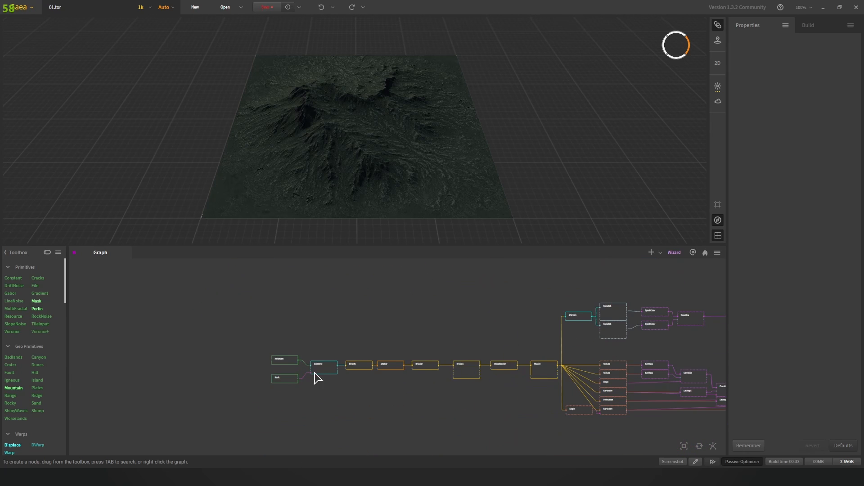
{"action": "mouse_move", "coordinate": [345, 352]}
{"action": "middle_mouse_down"}
{"action": "mouse_move", "coordinate": [329, 339]}
{"action": "mouse_move", "coordinate": [364, 332]}
{"action": "middle_mouse_up"}
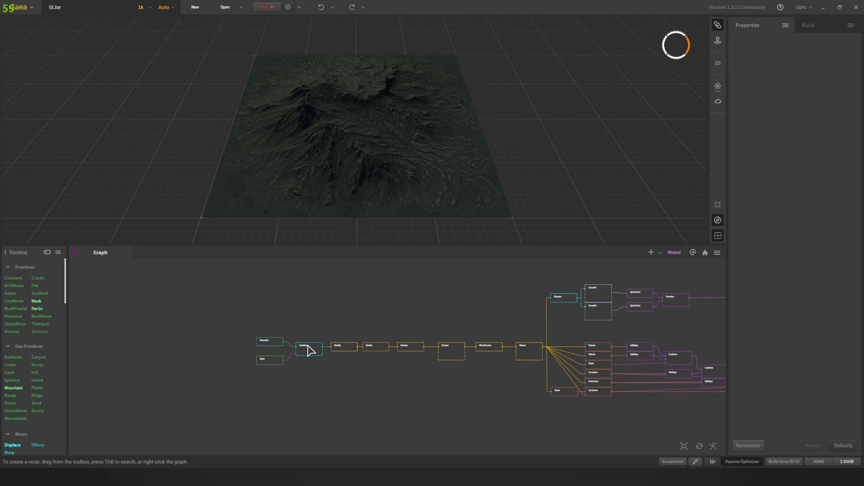
{"action": "scroll", "coordinate": [309, 351], "scroll_direction": "up", "scroll_amount": 1}
{"action": "left_click", "coordinate": [260, 344]}
Step: Preview the Wizard node's eroded terrain and open its context options
{"action": "scroll", "coordinate": [290, 351], "scroll_direction": "up", "scroll_amount": 1}
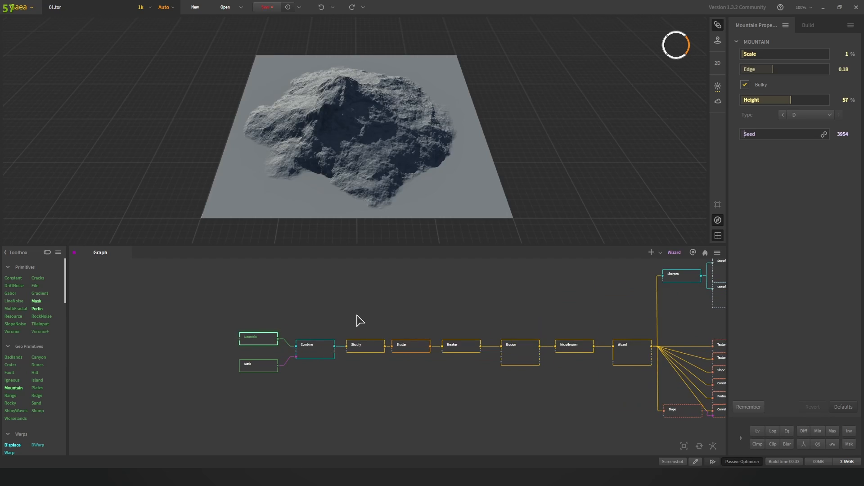
{"action": "scroll", "coordinate": [347, 328], "scroll_direction": "up", "scroll_amount": 1}
{"action": "scroll", "coordinate": [501, 291], "scroll_direction": "down", "scroll_amount": 1}
{"action": "middle_click_drag", "start_coordinate": [538, 298], "coordinate": [424, 292]}
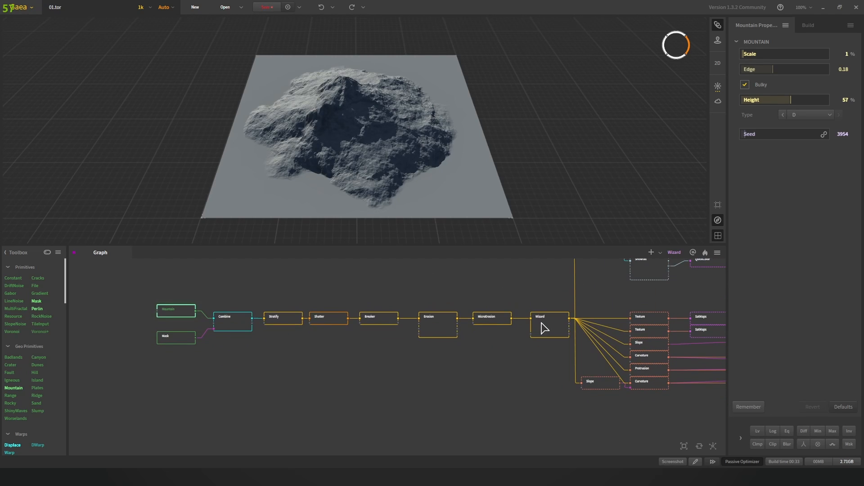
{"action": "left_click", "coordinate": [541, 323]}
{"action": "right_click", "coordinate": [533, 326]}
{"action": "left_click", "coordinate": [540, 320]}
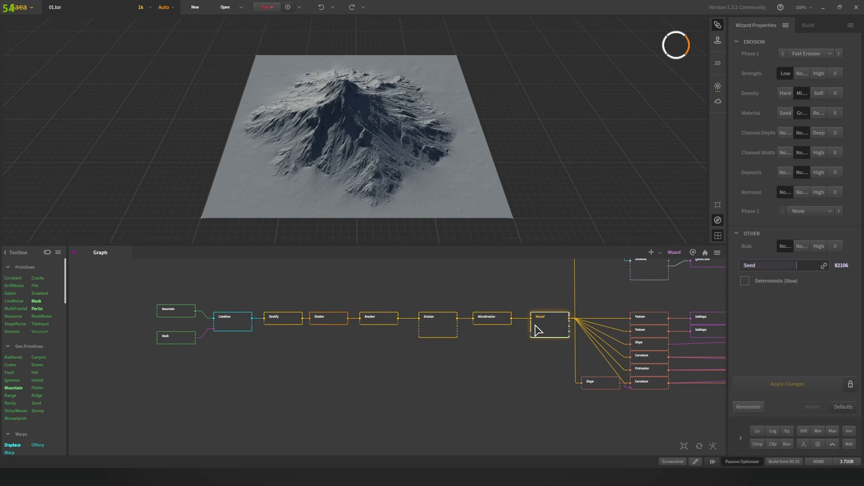
{"action": "right_click", "coordinate": [541, 321]}
Step: Preview the Mountain node again and orbit to a low angle on its peak
{"action": "left_click_drag", "start_coordinate": [264, 295], "coordinate": [366, 286]}
{"action": "scroll", "coordinate": [230, 310], "scroll_direction": "up", "scroll_amount": 2}
{"action": "left_click", "coordinate": [313, 300]}
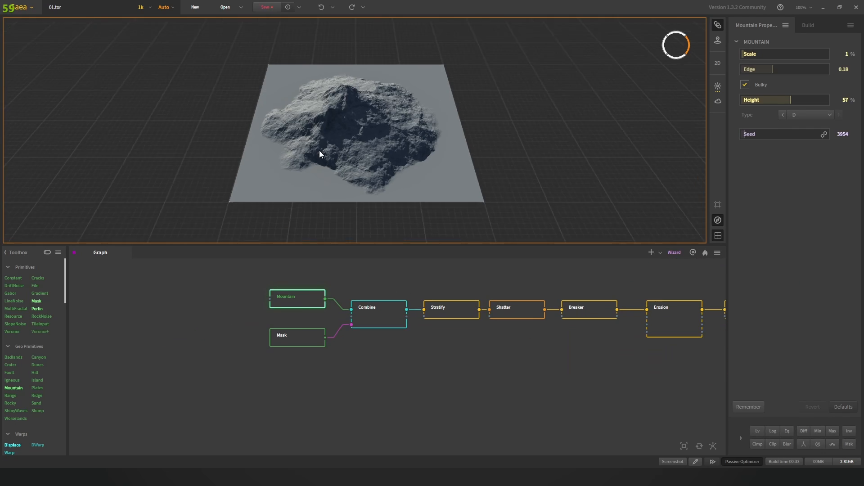
{"action": "scroll", "coordinate": [236, 135], "scroll_direction": "up", "scroll_amount": 3}
{"action": "mouse_move", "coordinate": [236, 135]}
{"action": "left_mouse_down"}
{"action": "mouse_move", "coordinate": [333, 130]}
{"action": "mouse_move", "coordinate": [311, 136]}
{"action": "mouse_move", "coordinate": [313, 148]}
{"action": "mouse_move", "coordinate": [399, 164]}
{"action": "mouse_move", "coordinate": [489, 155]}
{"action": "mouse_move", "coordinate": [423, 158]}
{"action": "left_mouse_up"}
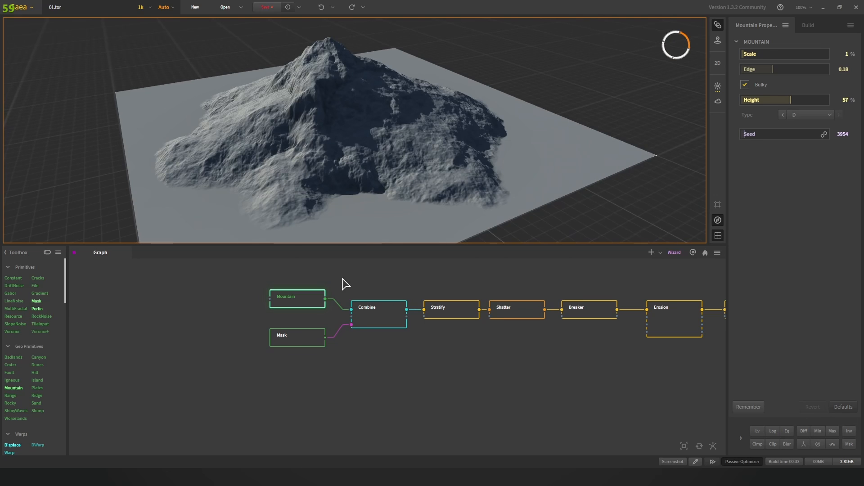
{"action": "left_click_drag", "start_coordinate": [360, 135], "coordinate": [349, 118]}
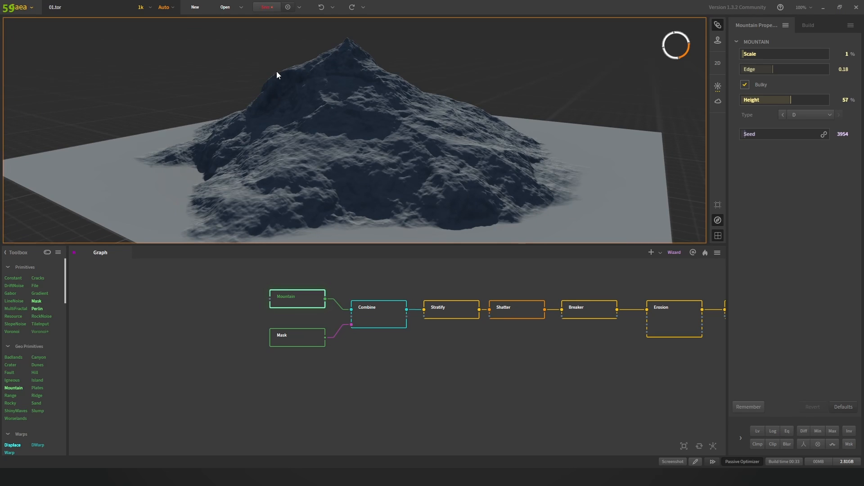
Step: Check the Combine blend, then select the Mask node and start Edit Mask painting
{"action": "left_click", "coordinate": [372, 321]}
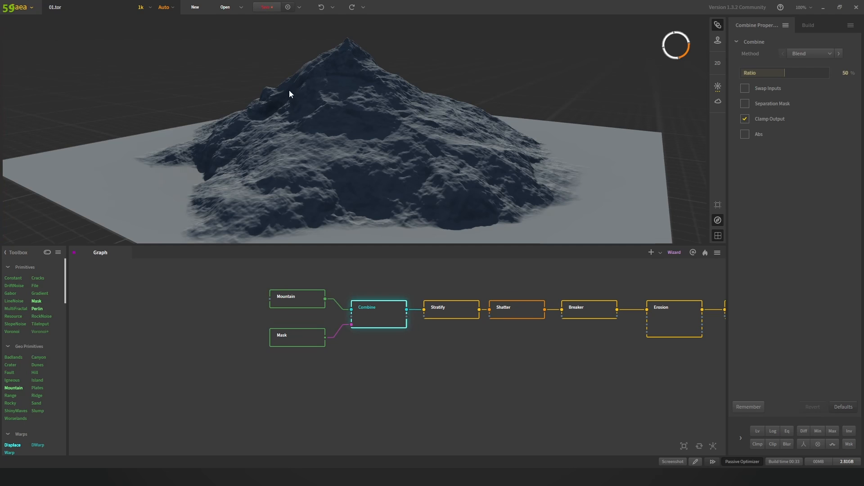
{"action": "left_click", "coordinate": [312, 336]}
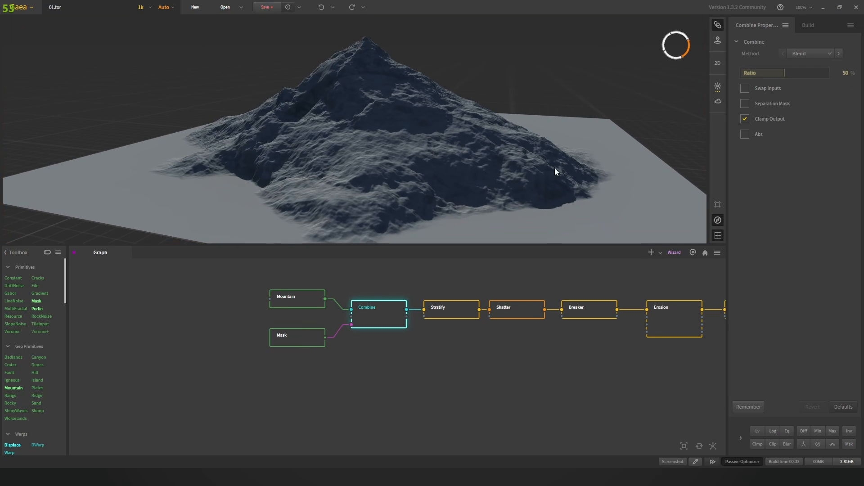
{"action": "left_click", "coordinate": [764, 62]}
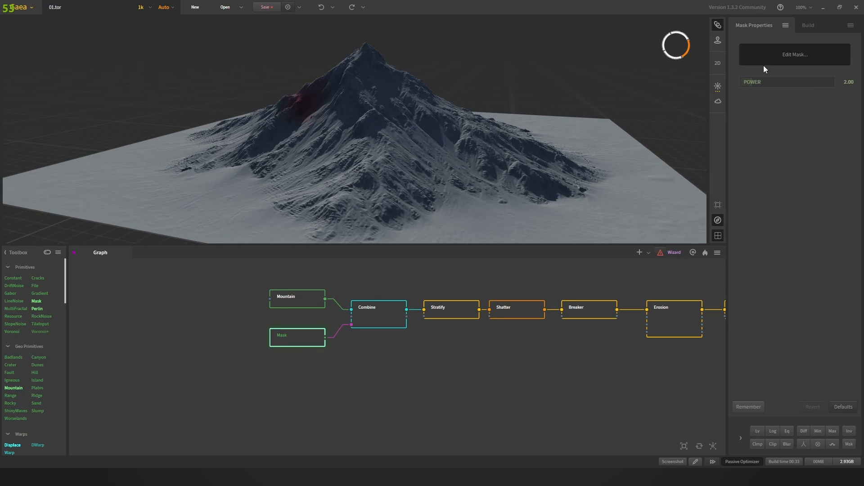
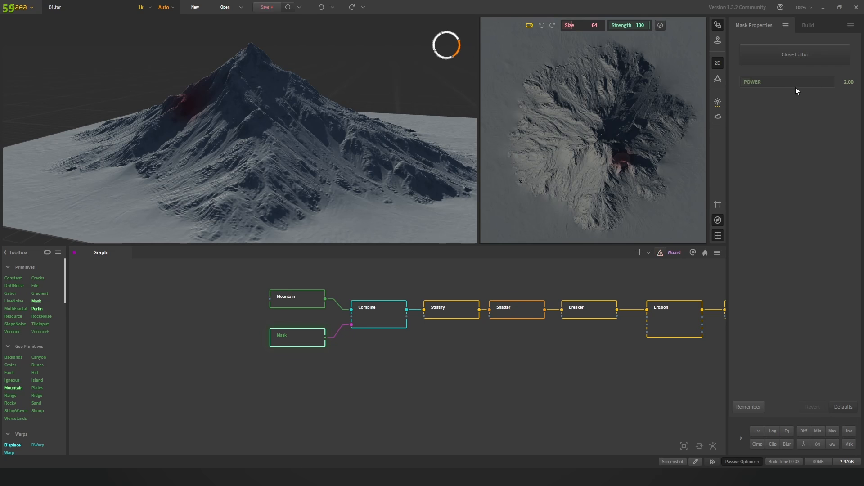
Step: Close the mask editor and preview the Combine node's blended mountain output
{"action": "left_click_drag", "start_coordinate": [310, 110], "coordinate": [286, 131]}
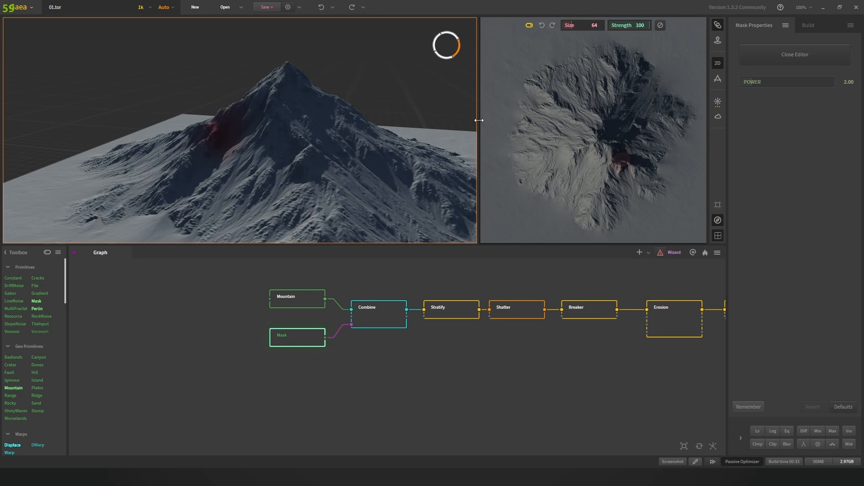
{"action": "left_click", "coordinate": [800, 60]}
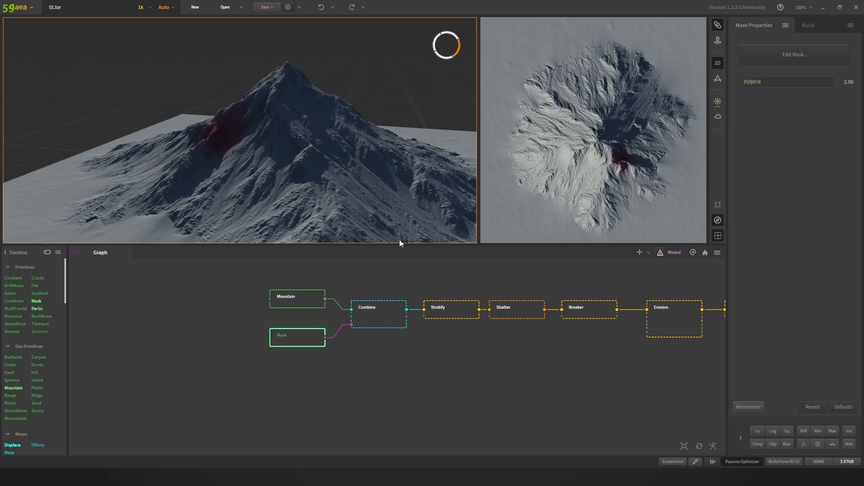
{"action": "left_click_drag", "start_coordinate": [312, 169], "coordinate": [261, 152]}
{"action": "left_click", "coordinate": [371, 317]}
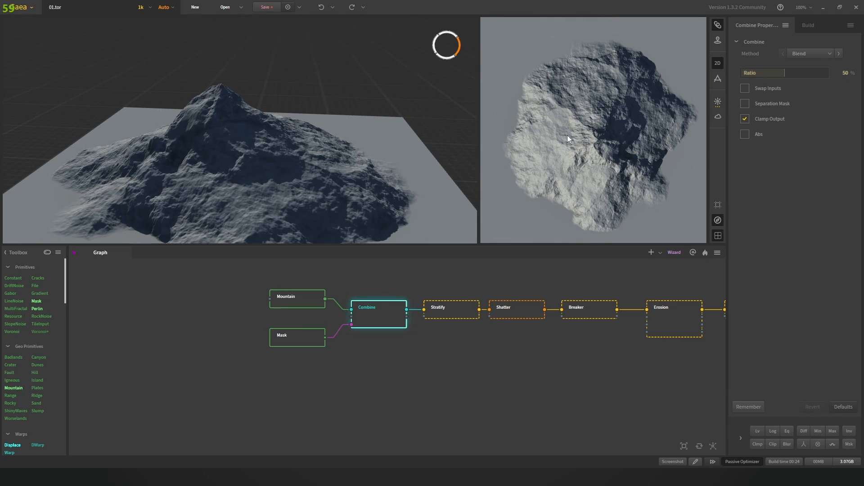
Step: Hide the 2D map view so the 3D viewport fills the window
{"action": "left_click", "coordinate": [718, 63]}
{"action": "left_click", "coordinate": [717, 62]}
{"action": "scroll", "coordinate": [603, 118], "scroll_direction": "down", "scroll_amount": 2}
{"action": "scroll", "coordinate": [615, 107], "scroll_direction": "up", "scroll_amount": 1}
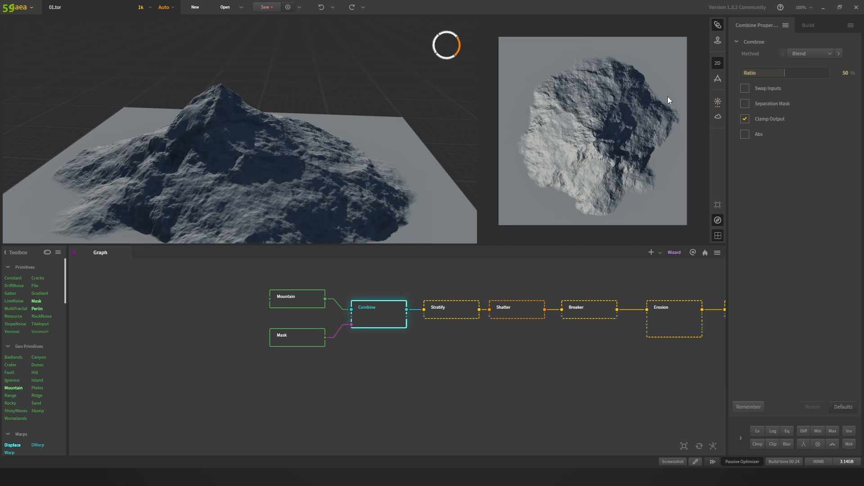
{"action": "left_click", "coordinate": [718, 65]}
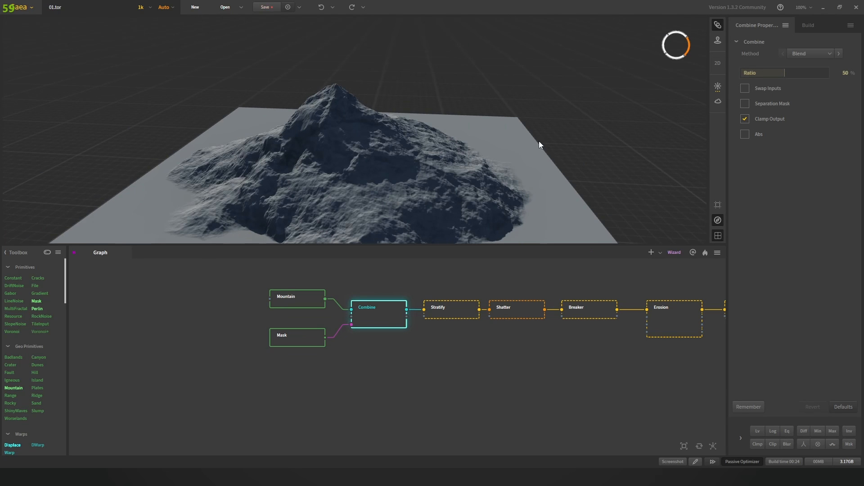
Step: Tilt the 3D view steeper on the mountain and pan the graph toward the Stratify chain
{"action": "scroll", "coordinate": [347, 96], "scroll_direction": "up", "scroll_amount": 4}
{"action": "left_click_drag", "start_coordinate": [347, 97], "coordinate": [279, 104]}
{"action": "scroll", "coordinate": [359, 109], "scroll_direction": "up", "scroll_amount": 3}
{"action": "left_click_drag", "start_coordinate": [359, 108], "coordinate": [391, 168]}
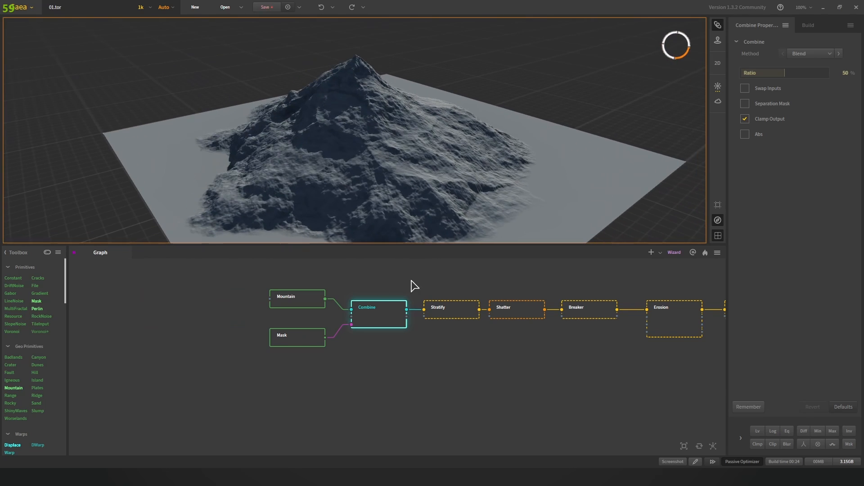
{"action": "middle_click_drag", "start_coordinate": [468, 287], "coordinate": [369, 342]}
{"action": "scroll", "coordinate": [430, 288], "scroll_direction": "up", "scroll_amount": 1}
{"action": "scroll", "coordinate": [365, 341], "scroll_direction": "down", "scroll_amount": 2}
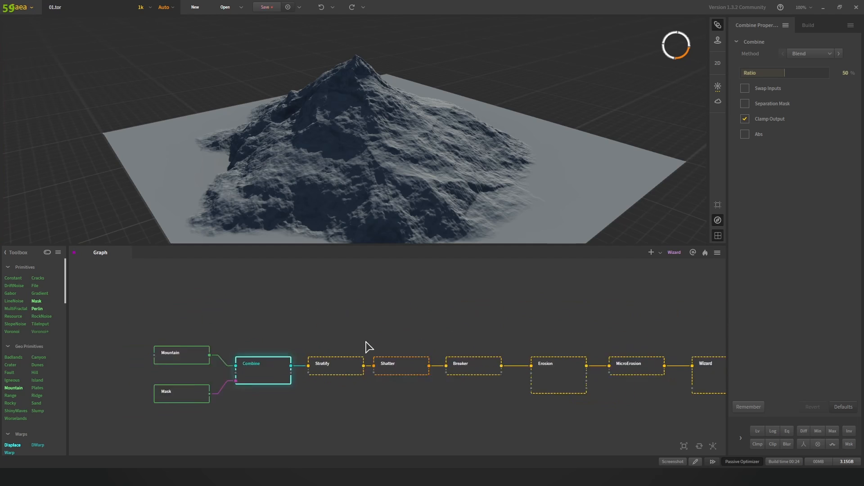
{"action": "scroll", "coordinate": [341, 362], "scroll_direction": "up", "scroll_amount": 1}
{"action": "scroll", "coordinate": [344, 367], "scroll_direction": "up", "scroll_amount": 2}
Step: Preview the terrain at the Stratify, Shatter and Breaker nodes in turn
{"action": "left_click", "coordinate": [337, 365]}
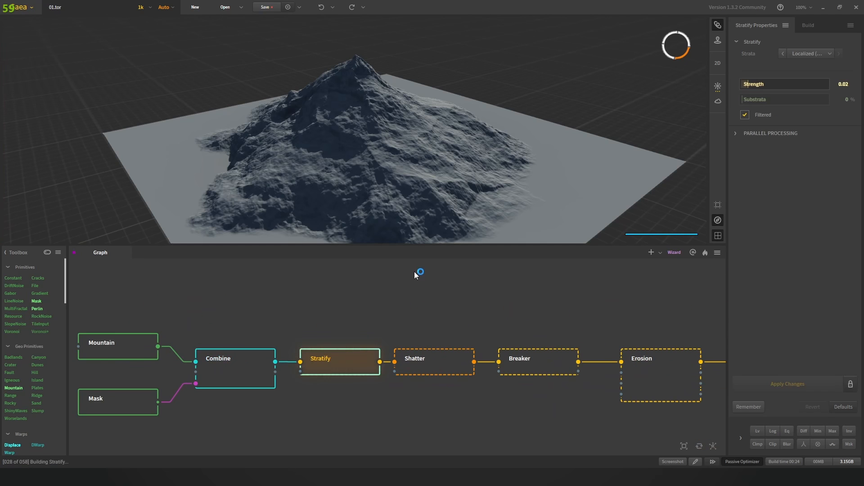
{"action": "left_click_drag", "start_coordinate": [453, 178], "coordinate": [374, 170]}
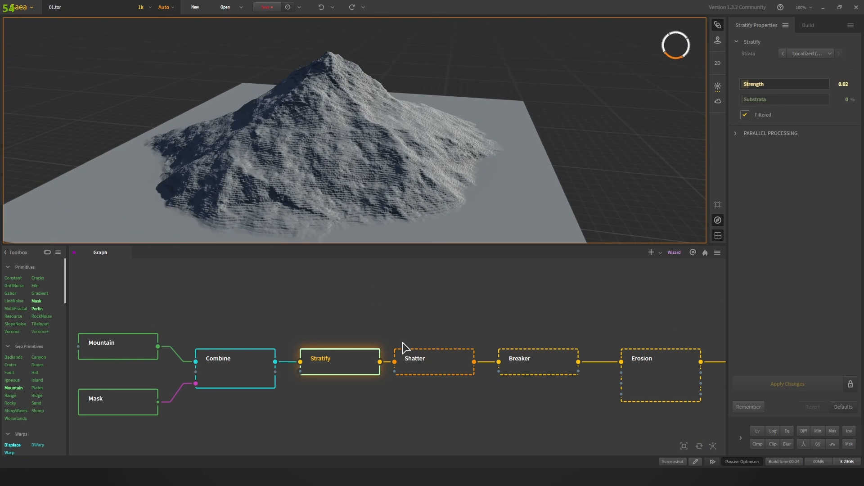
{"action": "left_click", "coordinate": [439, 359]}
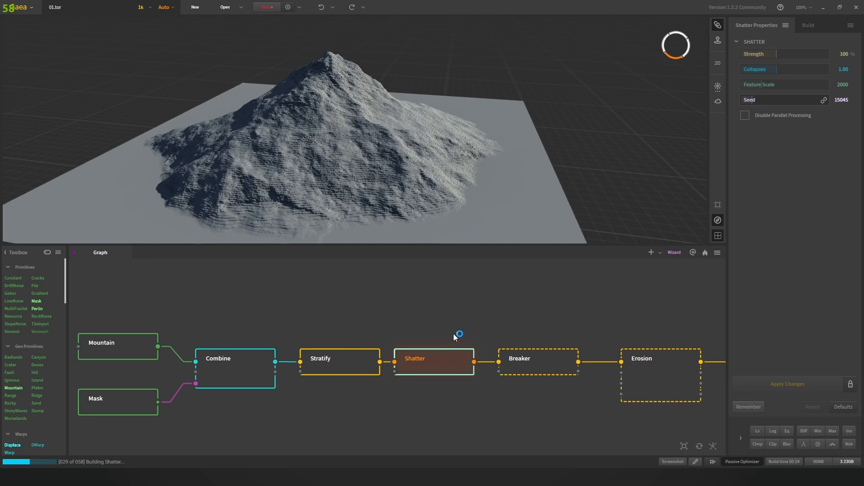
{"action": "left_click", "coordinate": [534, 363]}
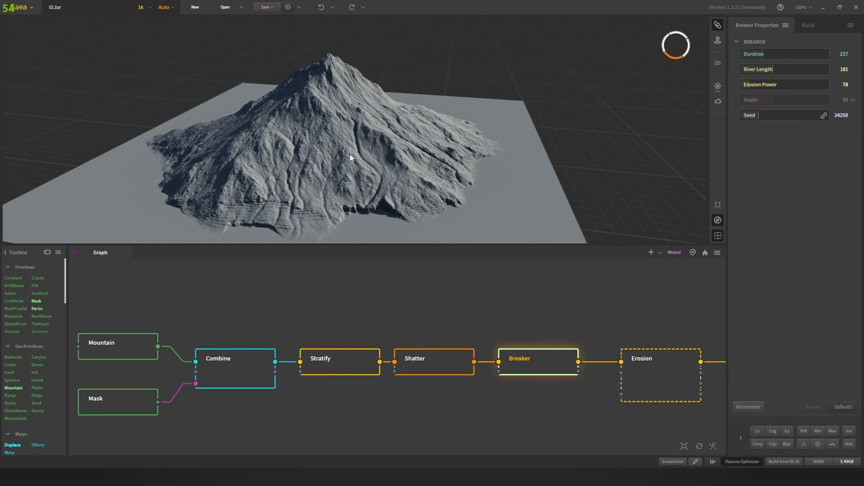
{"action": "left_click_drag", "start_coordinate": [350, 153], "coordinate": [368, 157]}
{"action": "scroll", "coordinate": [395, 172], "scroll_direction": "up", "scroll_amount": 2}
Step: Preview the eroded mountain at the Erosion node and orbit around it
{"action": "middle_click_drag", "start_coordinate": [544, 366], "coordinate": [344, 325]}
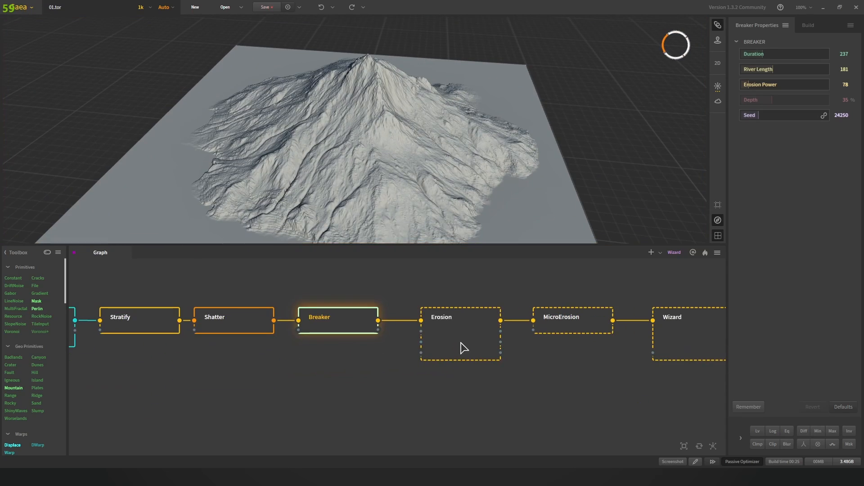
{"action": "left_click", "coordinate": [466, 338]}
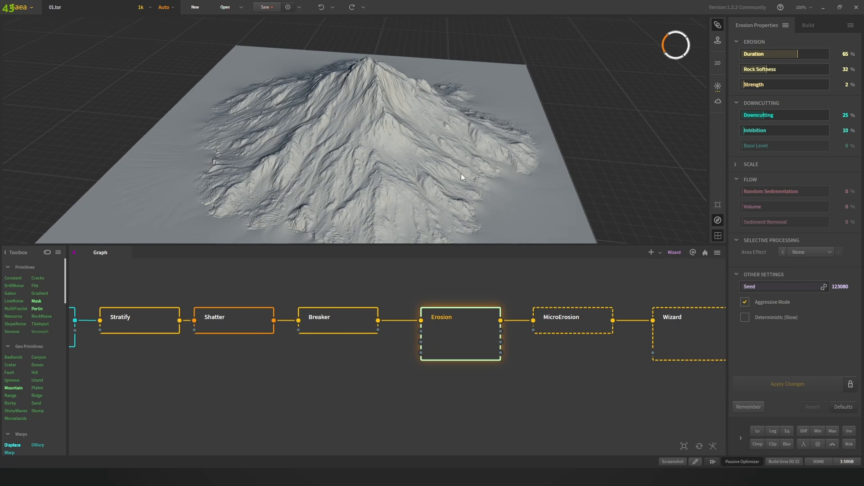
{"action": "left_click_drag", "start_coordinate": [461, 174], "coordinate": [434, 211]}
{"action": "scroll", "coordinate": [402, 164], "scroll_direction": "up", "scroll_amount": 3}
{"action": "middle_click_drag", "start_coordinate": [577, 354], "coordinate": [434, 380]}
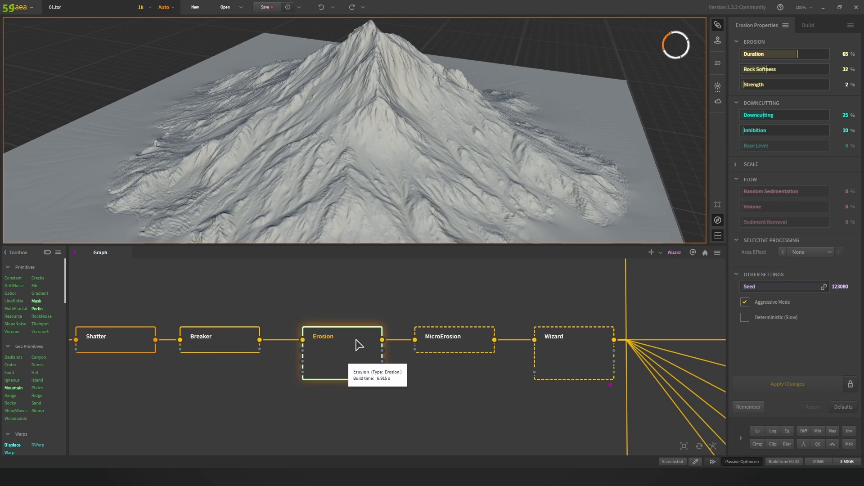
{"action": "scroll", "coordinate": [366, 111], "scroll_direction": "up", "scroll_amount": 3}
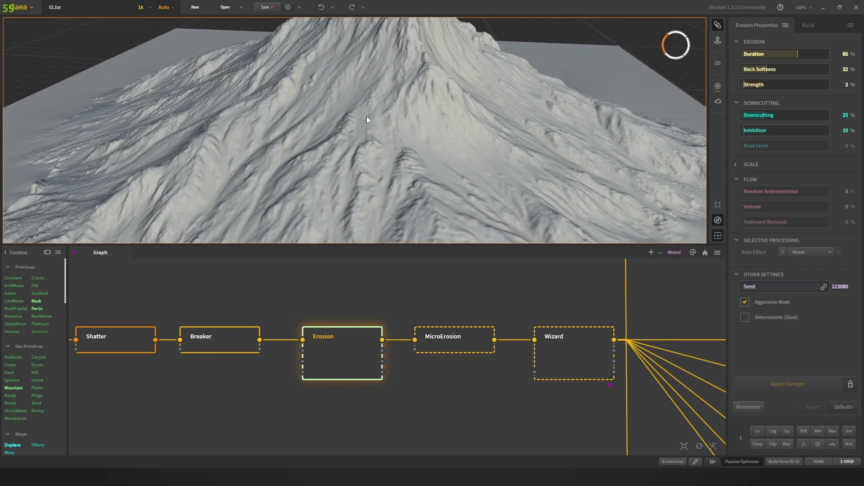
Step: Alternate between Erosion and MicroErosion previews to compare them, ending on MicroErosion
{"action": "left_click", "coordinate": [446, 342]}
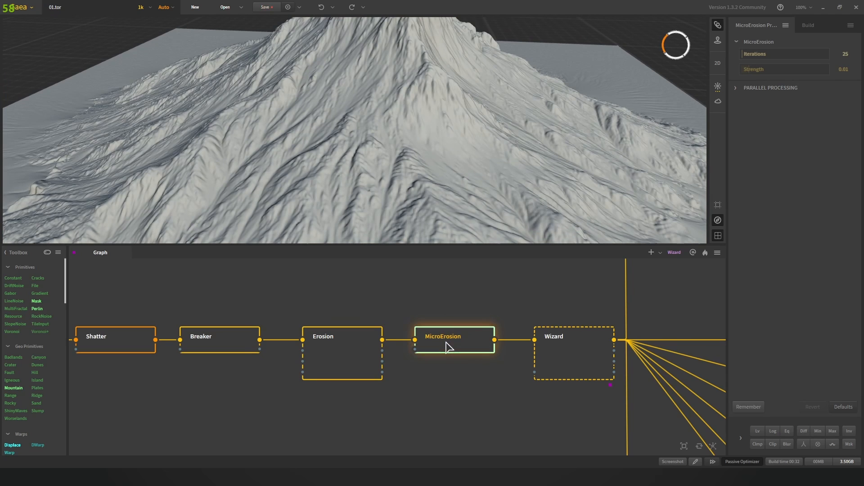
{"action": "left_click", "coordinate": [440, 347]}
{"action": "left_click", "coordinate": [377, 347]}
{"action": "left_click", "coordinate": [467, 344]}
{"action": "left_click", "coordinate": [355, 355]}
{"action": "left_click", "coordinate": [443, 353]}
{"action": "left_click", "coordinate": [353, 353]}
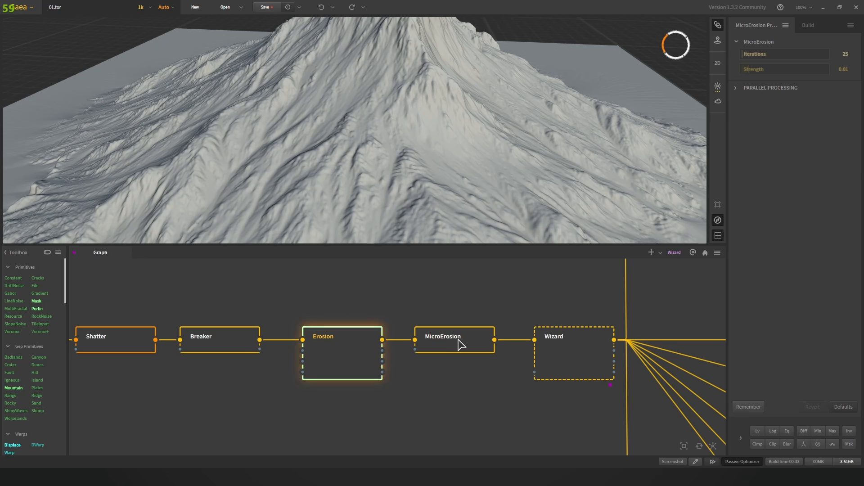
{"action": "left_click", "coordinate": [446, 346]}
{"action": "scroll", "coordinate": [417, 114], "scroll_direction": "down", "scroll_amount": 10}
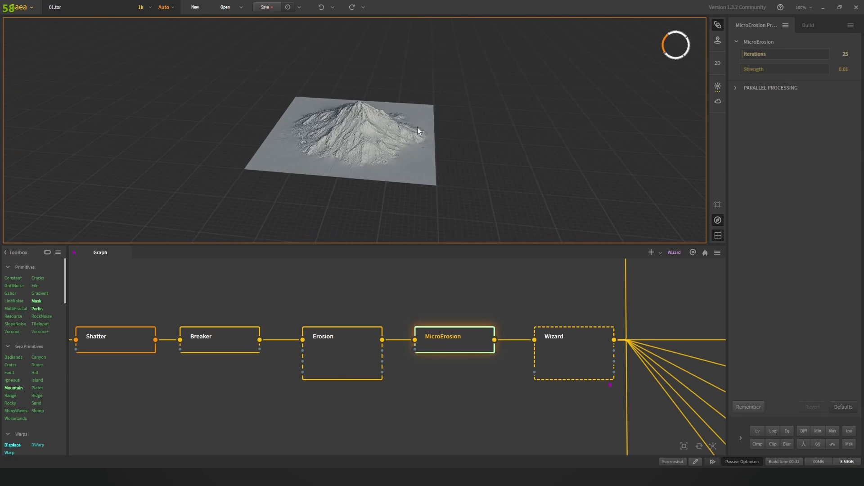
{"action": "left_click", "coordinate": [363, 347]}
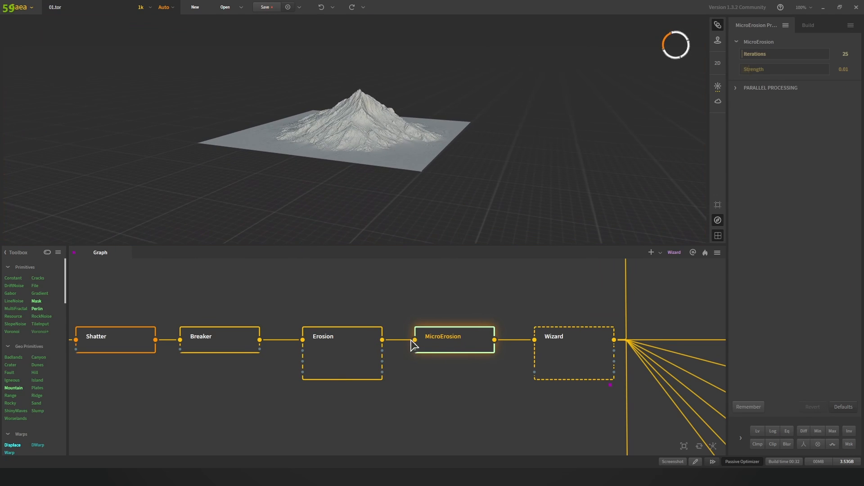
{"action": "left_click", "coordinate": [446, 348]}
{"action": "left_click", "coordinate": [367, 351]}
{"action": "left_click", "coordinate": [452, 349]}
{"action": "left_click", "coordinate": [353, 353]}
{"action": "left_click", "coordinate": [441, 351]}
{"action": "left_click", "coordinate": [378, 342]}
{"action": "left_click", "coordinate": [472, 346]}
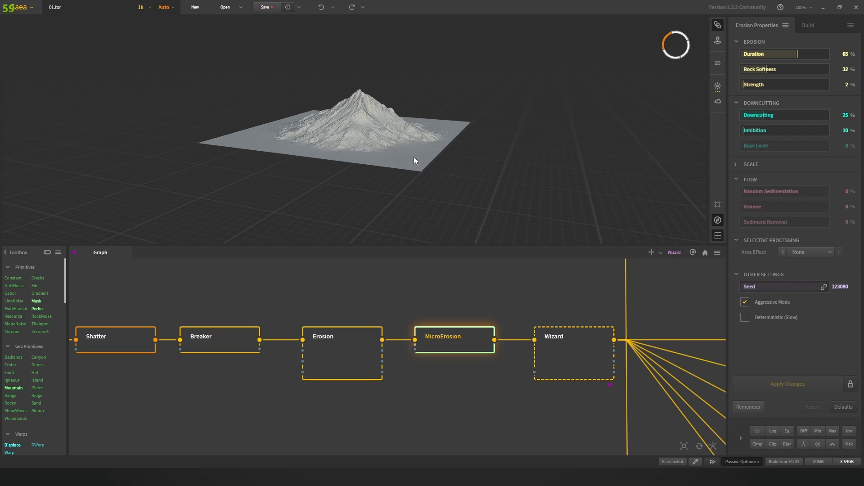
{"action": "scroll", "coordinate": [369, 107], "scroll_direction": "up", "scroll_amount": 10}
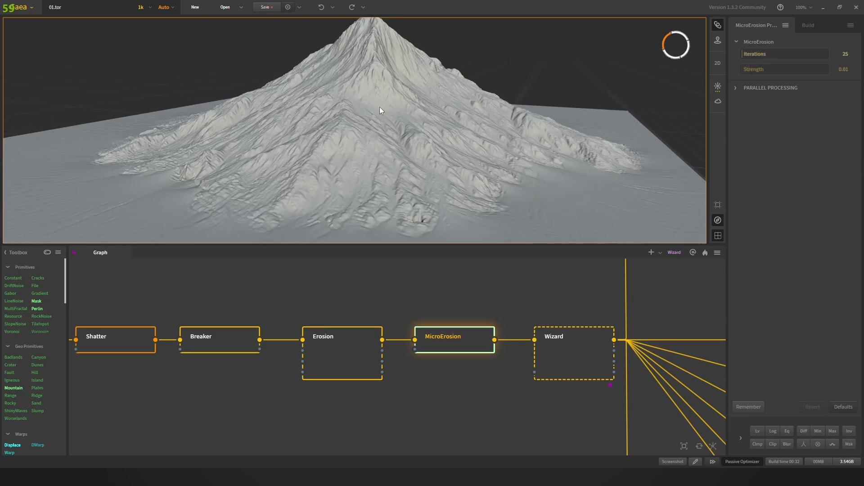
Step: Preview the Wizard node's output and orbit the mountain to inspect it
{"action": "middle_click_drag", "start_coordinate": [635, 364], "coordinate": [476, 372]}
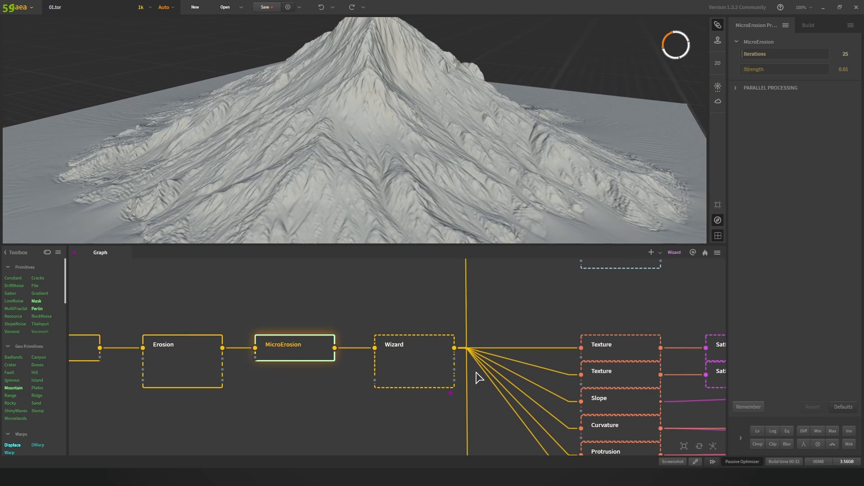
{"action": "left_click", "coordinate": [421, 352]}
{"action": "scroll", "coordinate": [405, 324], "scroll_direction": "down", "scroll_amount": 3}
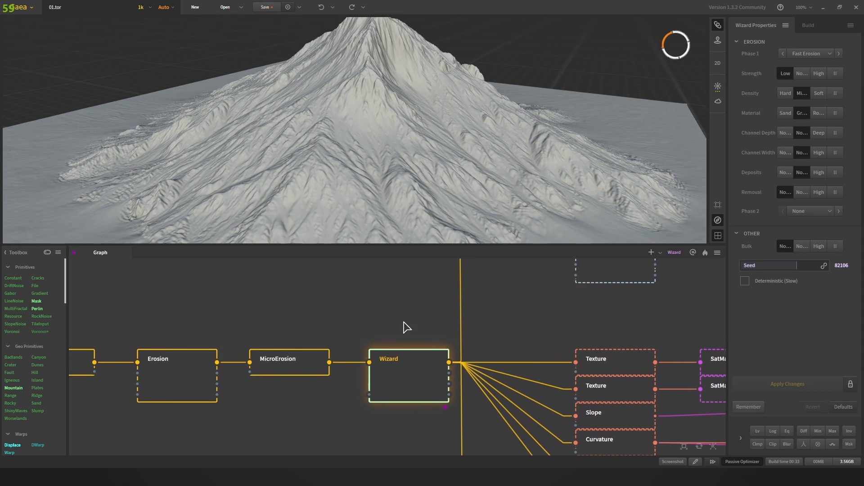
{"action": "middle_click_drag", "start_coordinate": [436, 314], "coordinate": [416, 342]}
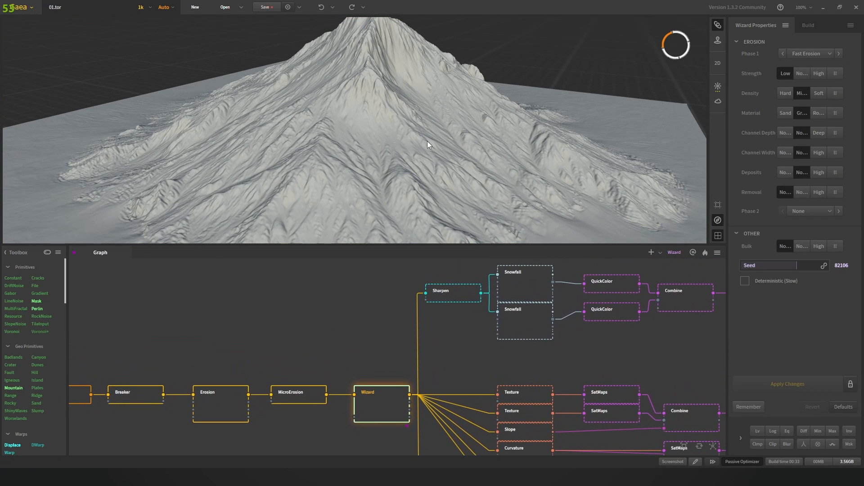
{"action": "scroll", "coordinate": [426, 144], "scroll_direction": "down", "scroll_amount": 5}
{"action": "left_click_drag", "start_coordinate": [434, 147], "coordinate": [398, 153]}
Step: Preview the Sharpen stage at Amount 2%, briefly rechecking the Wizard node
{"action": "middle_click_drag", "start_coordinate": [424, 317], "coordinate": [380, 345]}
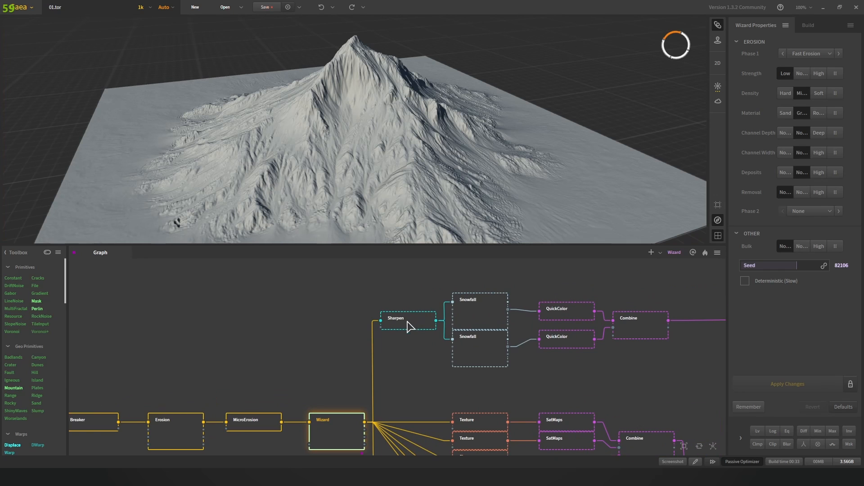
{"action": "mouse_move", "coordinate": [433, 147]}
{"action": "left_mouse_down"}
{"action": "mouse_move", "coordinate": [396, 148]}
{"action": "mouse_move", "coordinate": [446, 142]}
{"action": "left_mouse_up"}
{"action": "left_click", "coordinate": [407, 323]}
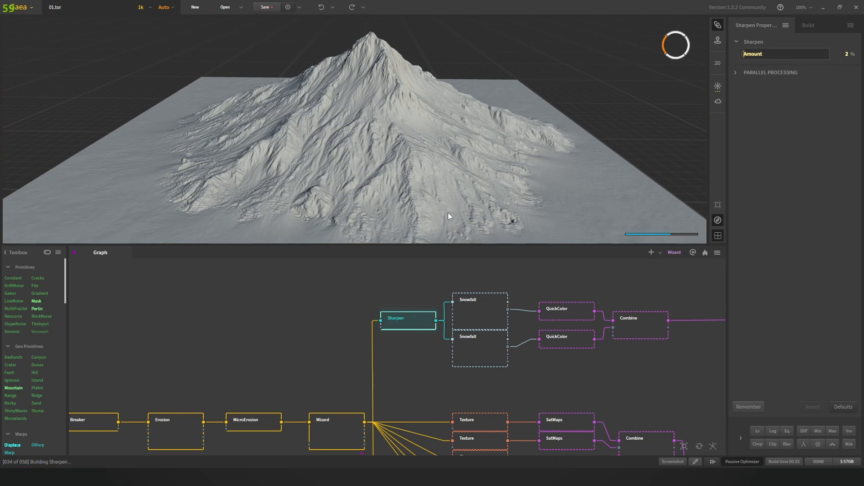
{"action": "left_click", "coordinate": [339, 425]}
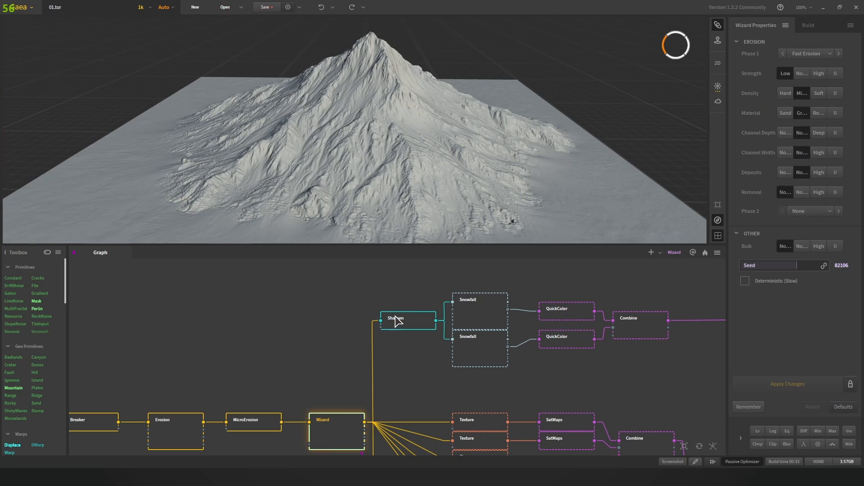
{"action": "left_click", "coordinate": [397, 322]}
{"action": "scroll", "coordinate": [422, 351], "scroll_direction": "down", "scroll_amount": 3}
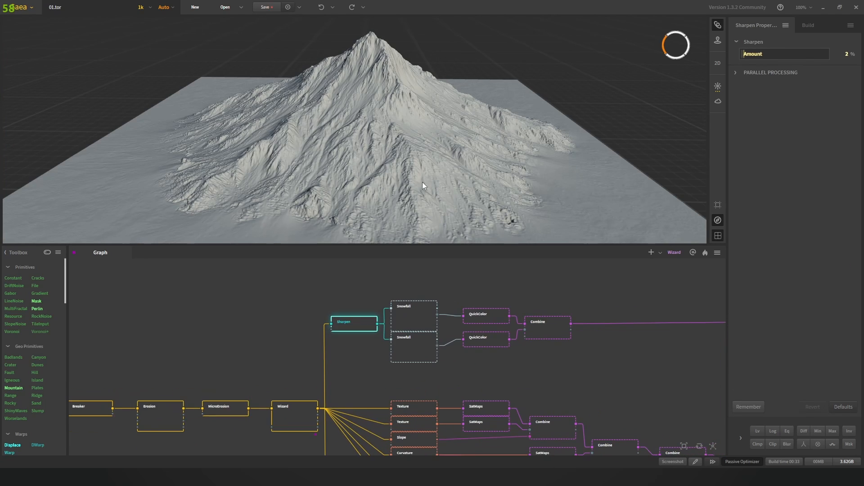
{"action": "left_click_drag", "start_coordinate": [432, 140], "coordinate": [460, 132]}
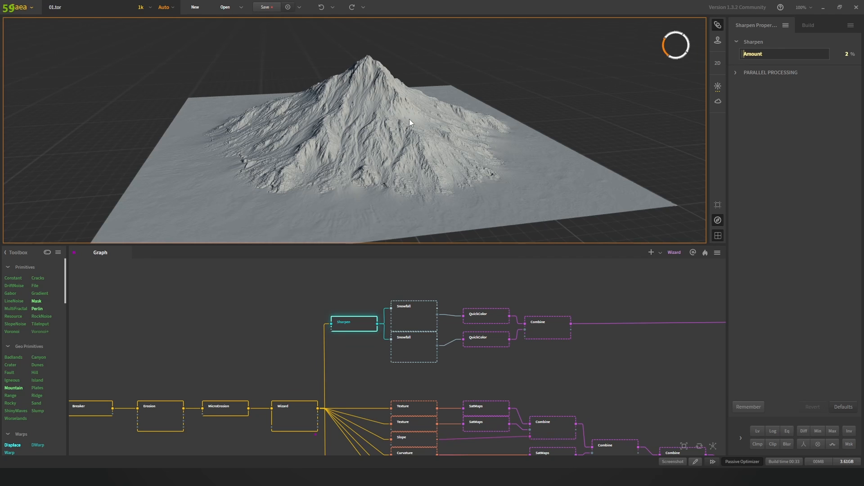
{"action": "scroll", "coordinate": [426, 316], "scroll_direction": "up", "scroll_amount": 3}
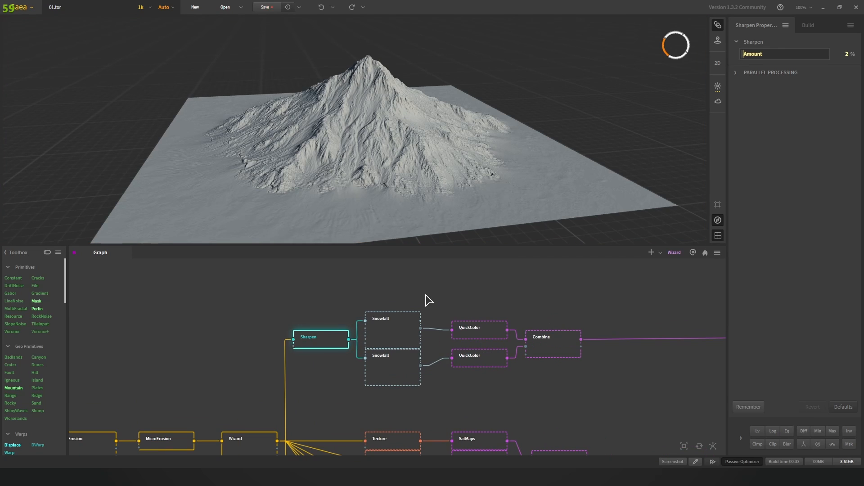
Step: Set the upper Snowfall node's Duration to 50%
{"action": "left_click", "coordinate": [395, 331]}
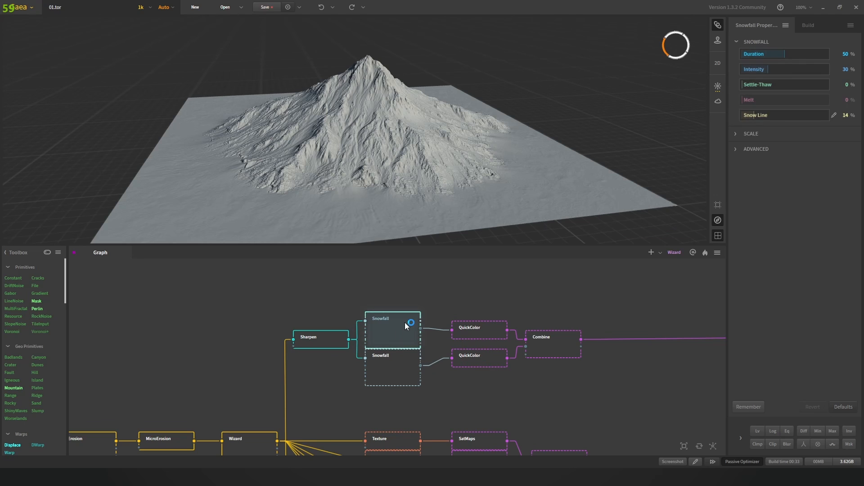
{"action": "left_click", "coordinate": [431, 126]}
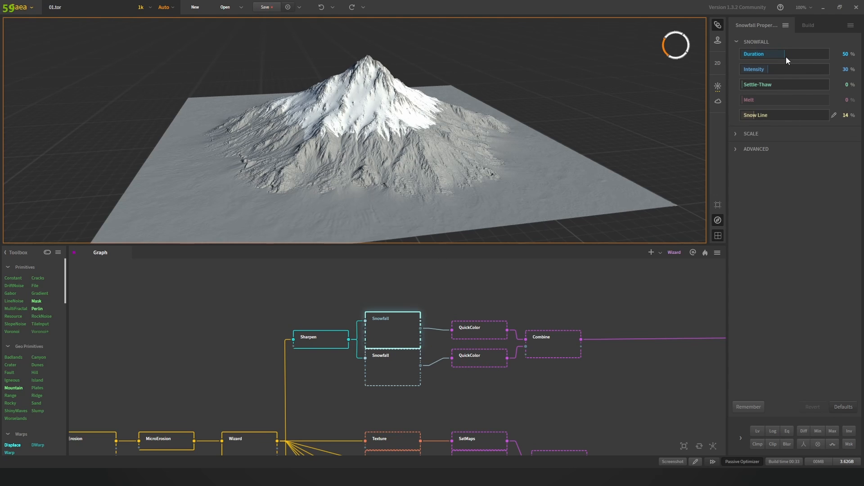
{"action": "scroll", "coordinate": [479, 120], "scroll_direction": "up", "scroll_amount": 4}
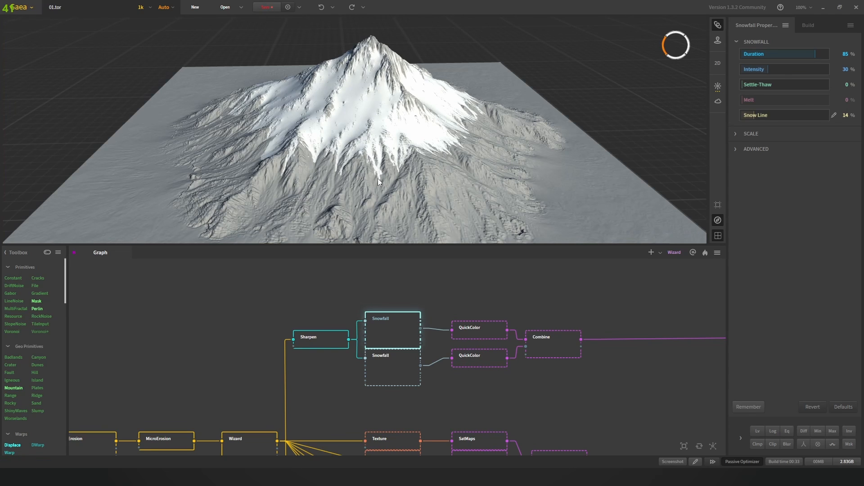
{"action": "left_click", "coordinate": [845, 54]}
{"action": "type", "text": "50"}
{"action": "key", "text": "Return"}
Step: Orbit the snow-capped mountain, then preview the lower Snowfall node's snow
{"action": "scroll", "coordinate": [474, 101], "scroll_direction": "down", "scroll_amount": 3}
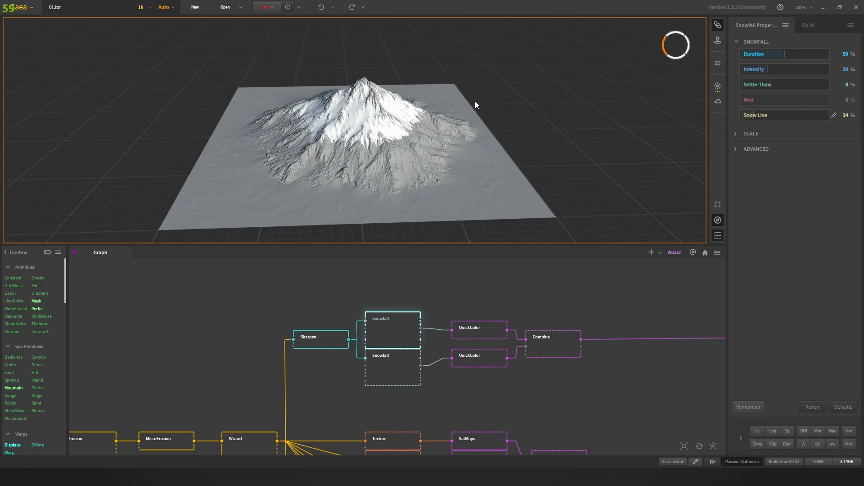
{"action": "scroll", "coordinate": [475, 104], "scroll_direction": "up", "scroll_amount": 5}
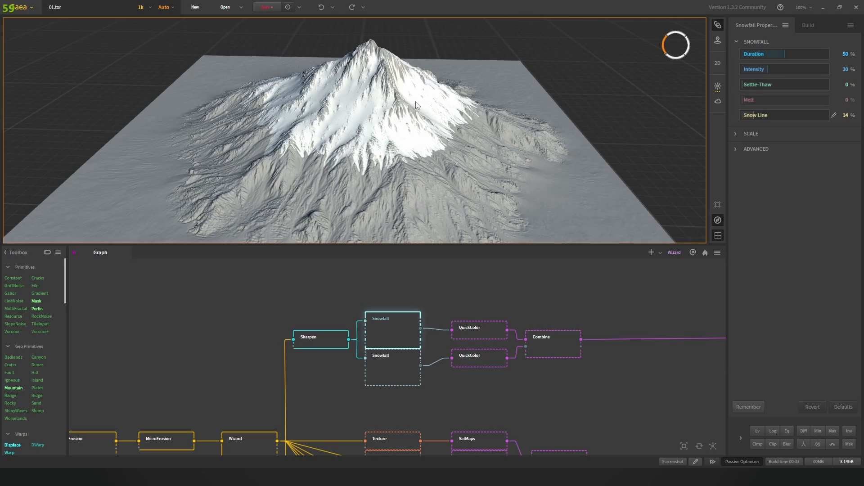
{"action": "scroll", "coordinate": [416, 102], "scroll_direction": "down", "scroll_amount": 4}
{"action": "left_click_drag", "start_coordinate": [416, 102], "coordinate": [366, 132]}
{"action": "scroll", "coordinate": [397, 125], "scroll_direction": "up", "scroll_amount": 5}
{"action": "scroll", "coordinate": [483, 136], "scroll_direction": "down", "scroll_amount": 3}
{"action": "scroll", "coordinate": [393, 131], "scroll_direction": "down", "scroll_amount": 3}
{"action": "scroll", "coordinate": [344, 133], "scroll_direction": "up", "scroll_amount": 5}
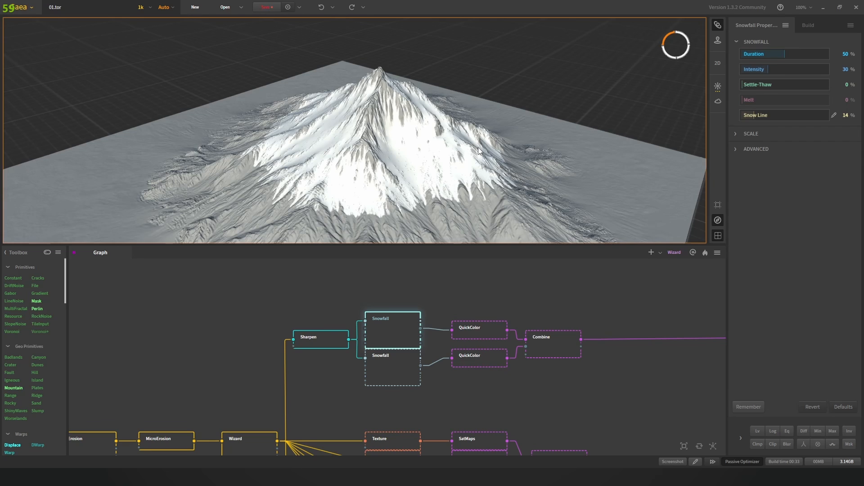
{"action": "left_click_drag", "start_coordinate": [478, 147], "coordinate": [446, 232]}
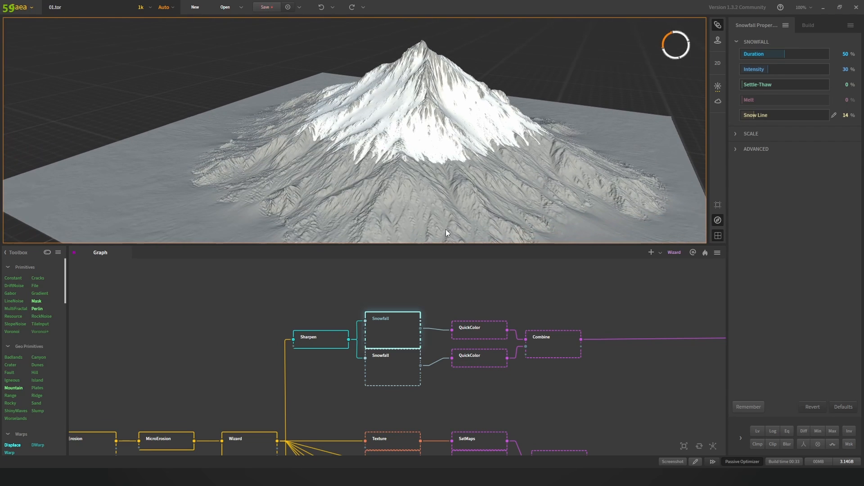
{"action": "left_click", "coordinate": [388, 366]}
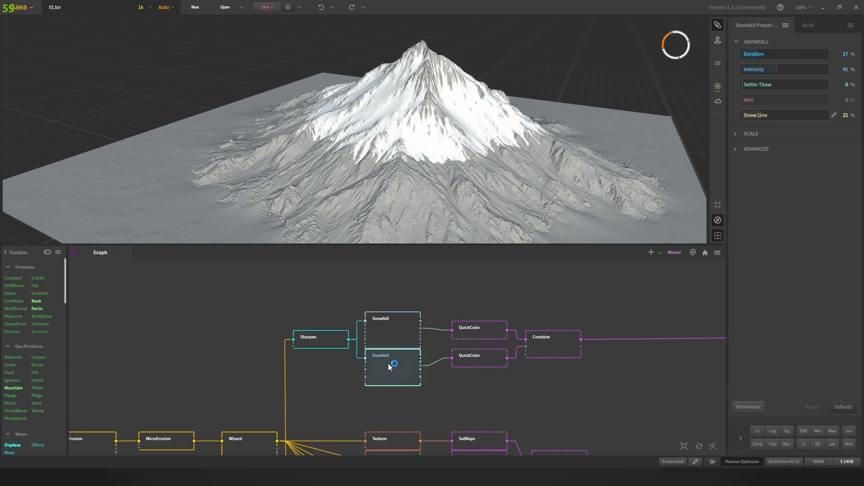
{"action": "scroll", "coordinate": [451, 80], "scroll_direction": "down", "scroll_amount": 3}
{"action": "scroll", "coordinate": [452, 80], "scroll_direction": "up", "scroll_amount": 6}
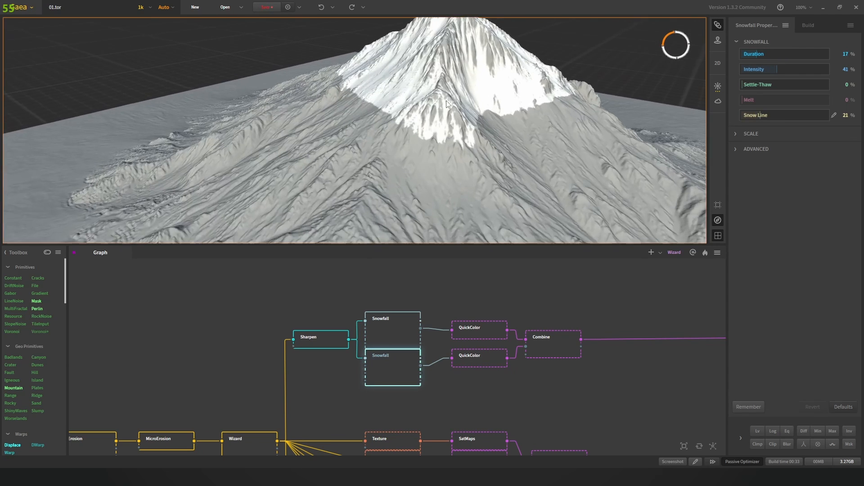
{"action": "left_click_drag", "start_coordinate": [451, 80], "coordinate": [370, 113]}
{"action": "scroll", "coordinate": [370, 113], "scroll_direction": "down", "scroll_amount": 3}
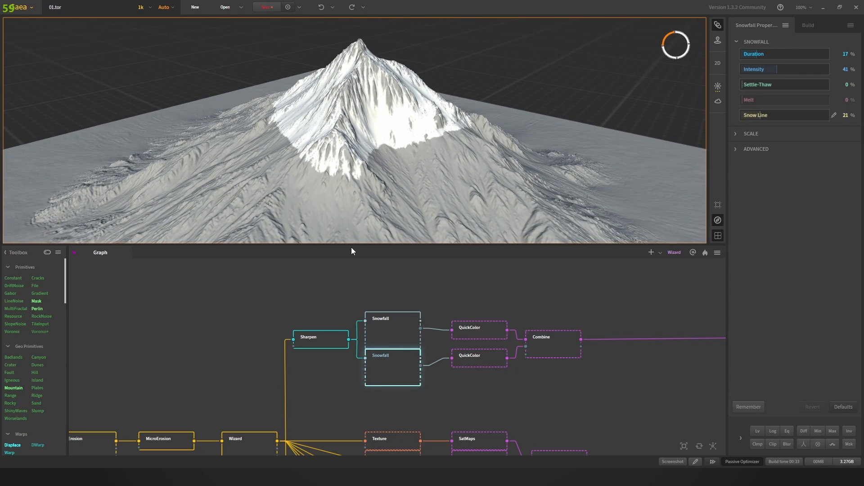
Step: Toggle between upper and lower Snowfall previews, ending on the upper node's heavier snow
{"action": "left_click", "coordinate": [398, 335]}
{"action": "left_click", "coordinate": [394, 362]}
{"action": "left_click", "coordinate": [389, 331]}
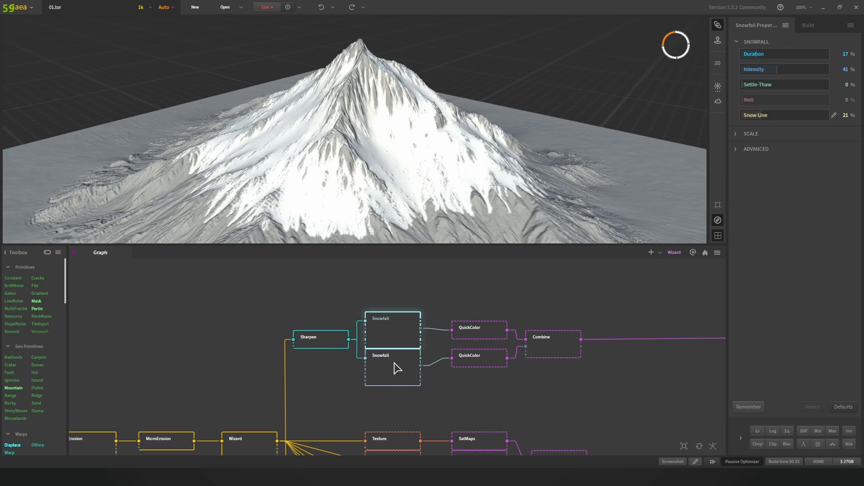
{"action": "left_click", "coordinate": [394, 363]}
{"action": "left_click", "coordinate": [393, 330]}
{"action": "left_click", "coordinate": [396, 363]}
{"action": "left_click", "coordinate": [395, 332]}
{"action": "scroll", "coordinate": [484, 296], "scroll_direction": "down", "scroll_amount": 1}
{"action": "left_click_drag", "start_coordinate": [498, 300], "coordinate": [428, 303]}
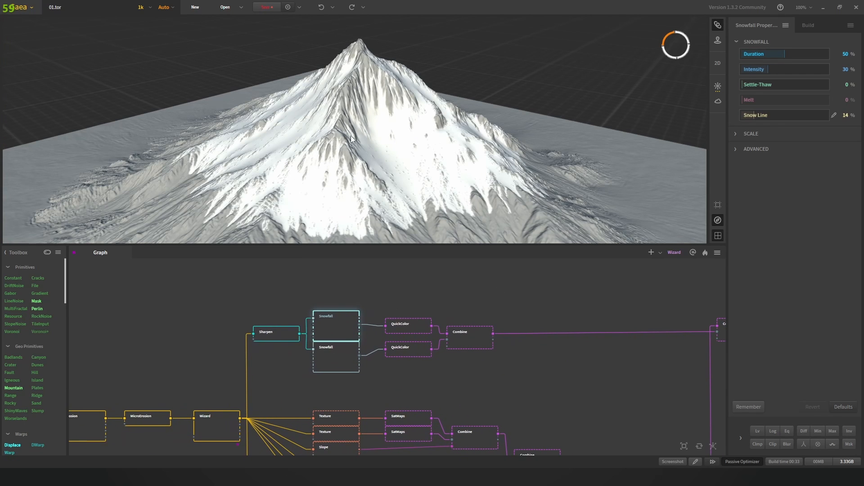
Step: Preview the upper QuickColor node and inspect its Color and Color2 values
{"action": "scroll", "coordinate": [408, 333], "scroll_direction": "up", "scroll_amount": 1}
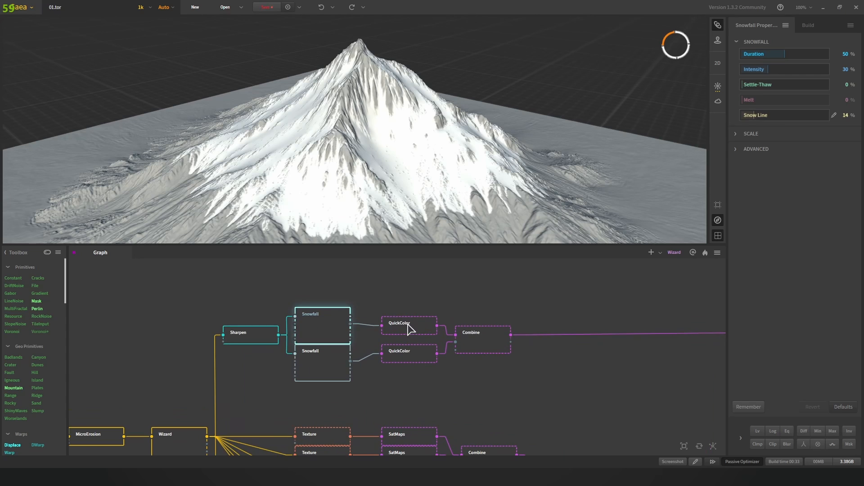
{"action": "left_click", "coordinate": [408, 332]}
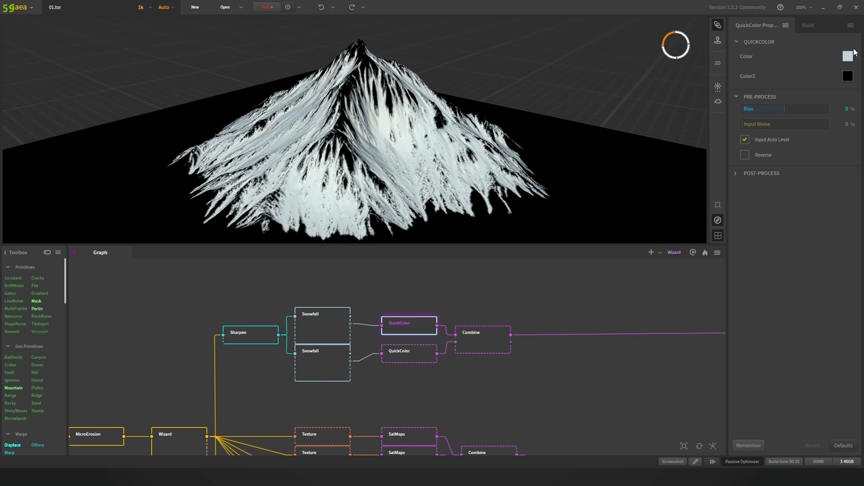
{"action": "left_click", "coordinate": [848, 77]}
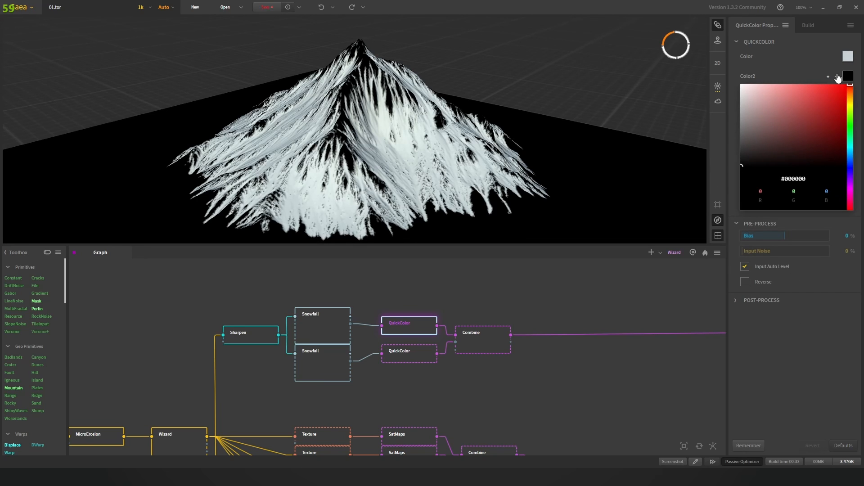
{"action": "left_click", "coordinate": [850, 57]}
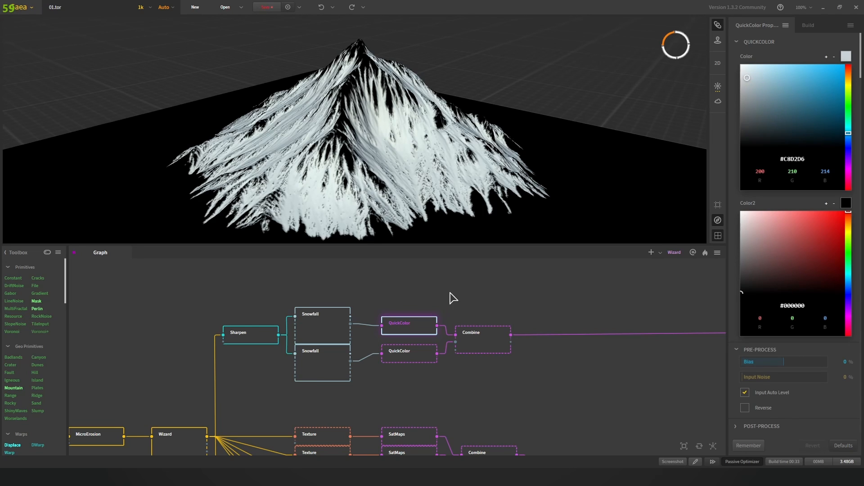
Step: Preview the lower Snowfall and both QuickColor nodes, then the Combine result
{"action": "left_click", "coordinate": [317, 363]}
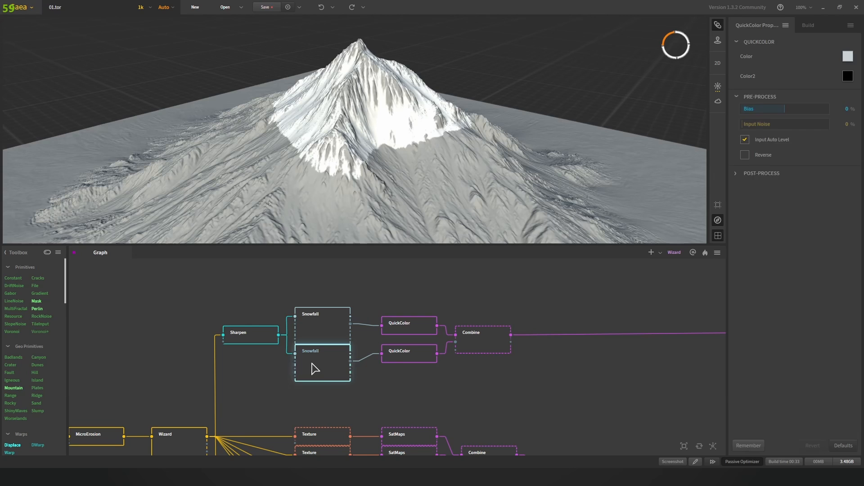
{"action": "left_click", "coordinate": [411, 356]}
{"action": "left_click", "coordinate": [409, 323]}
{"action": "left_click", "coordinate": [408, 343]}
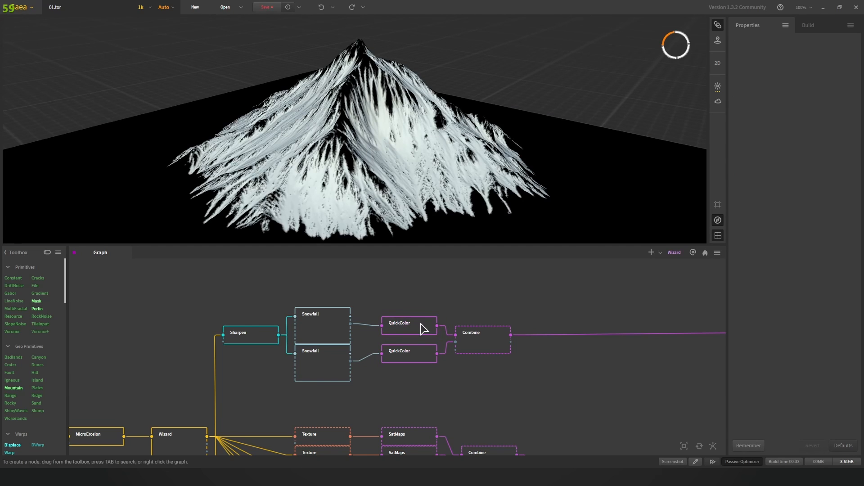
{"action": "left_click", "coordinate": [424, 329]}
{"action": "left_click", "coordinate": [477, 343]}
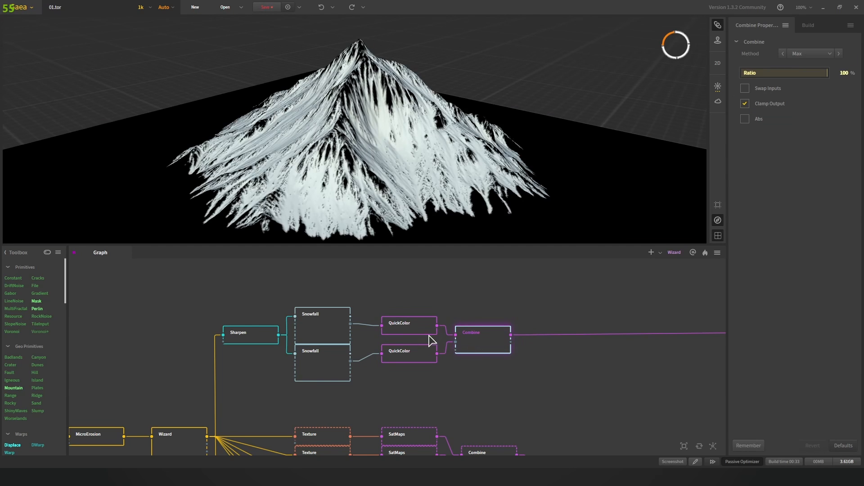
Step: Compare the two QuickColor masks and finish on the Combine node's Max-merged mask
{"action": "left_click", "coordinate": [415, 333]}
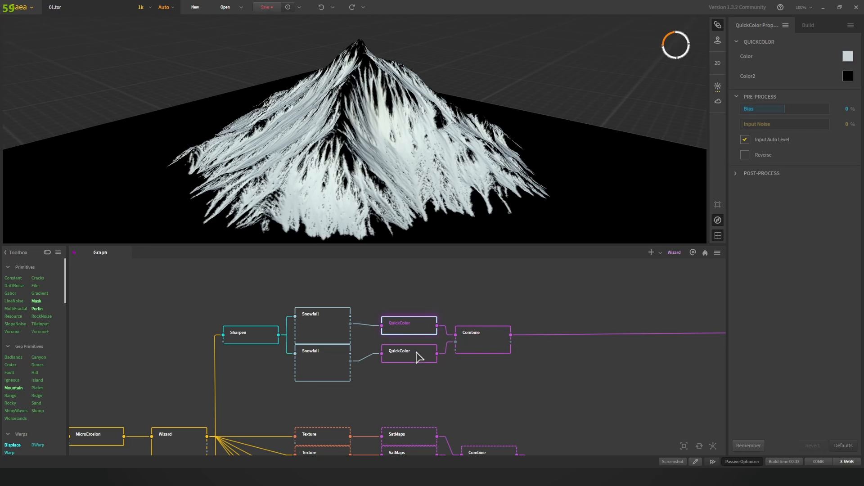
{"action": "left_click", "coordinate": [419, 358]}
{"action": "left_click", "coordinate": [420, 333]}
{"action": "left_click", "coordinate": [418, 353]}
{"action": "left_click", "coordinate": [418, 333]}
{"action": "left_click", "coordinate": [477, 350]}
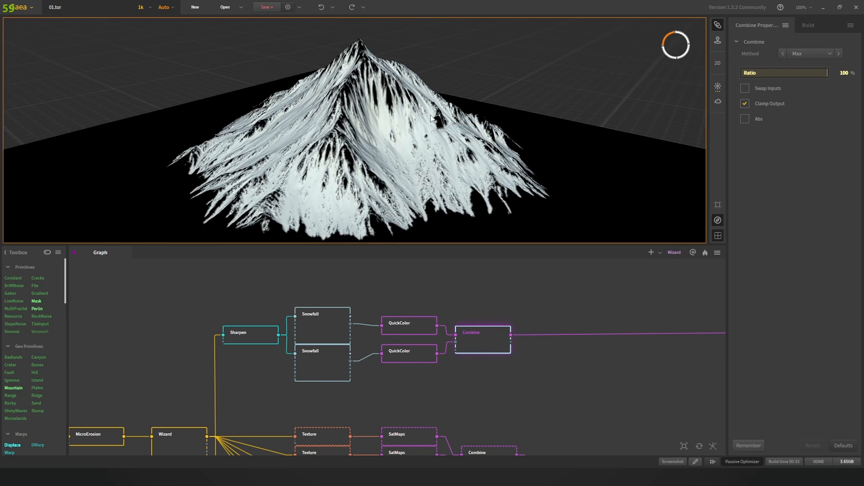
{"action": "scroll", "coordinate": [429, 120], "scroll_direction": "down", "scroll_amount": 5}
{"action": "scroll", "coordinate": [397, 160], "scroll_direction": "up", "scroll_amount": 3}
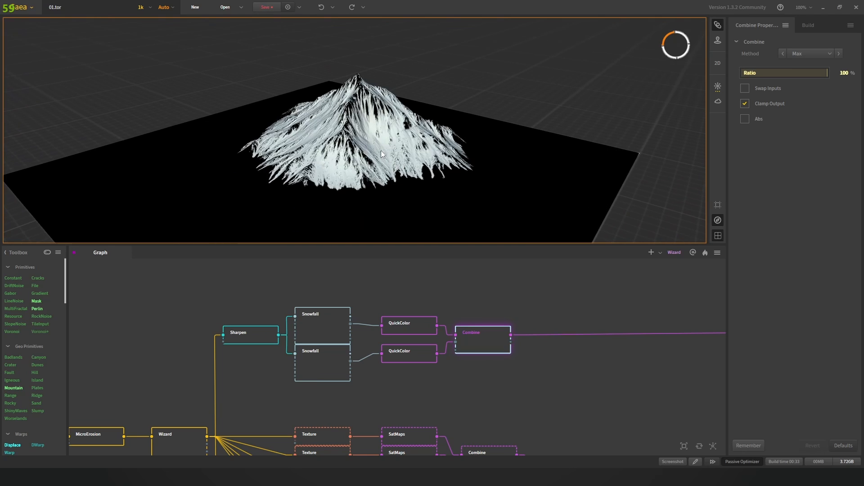
{"action": "left_click_drag", "start_coordinate": [332, 156], "coordinate": [400, 173]}
{"action": "scroll", "coordinate": [406, 186], "scroll_direction": "down", "scroll_amount": 2}
{"action": "scroll", "coordinate": [514, 325], "scroll_direction": "down", "scroll_amount": 1}
{"action": "scroll", "coordinate": [540, 332], "scroll_direction": "down", "scroll_amount": 1}
{"action": "left_click_drag", "start_coordinate": [563, 344], "coordinate": [457, 306]}
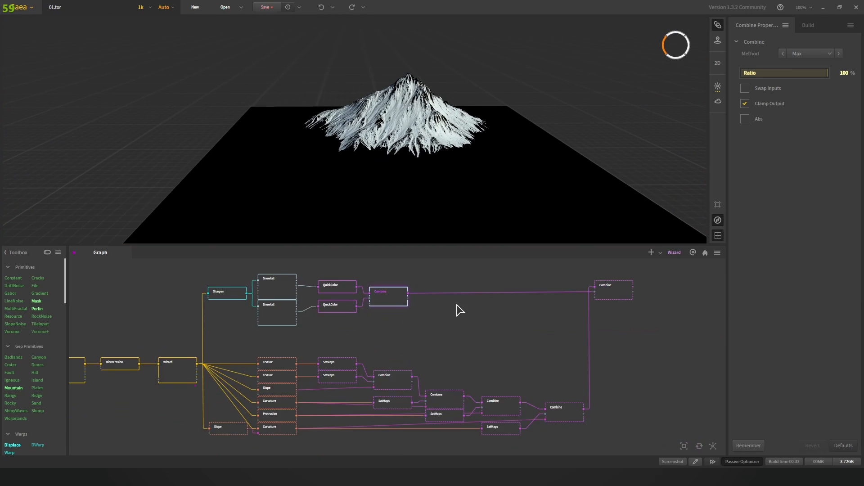
{"action": "scroll", "coordinate": [457, 306], "scroll_direction": "down", "scroll_amount": 1}
{"action": "left_click_drag", "start_coordinate": [357, 343], "coordinate": [442, 311]}
{"action": "scroll", "coordinate": [442, 311], "scroll_direction": "up", "scroll_amount": 1}
{"action": "left_click", "coordinate": [274, 327]}
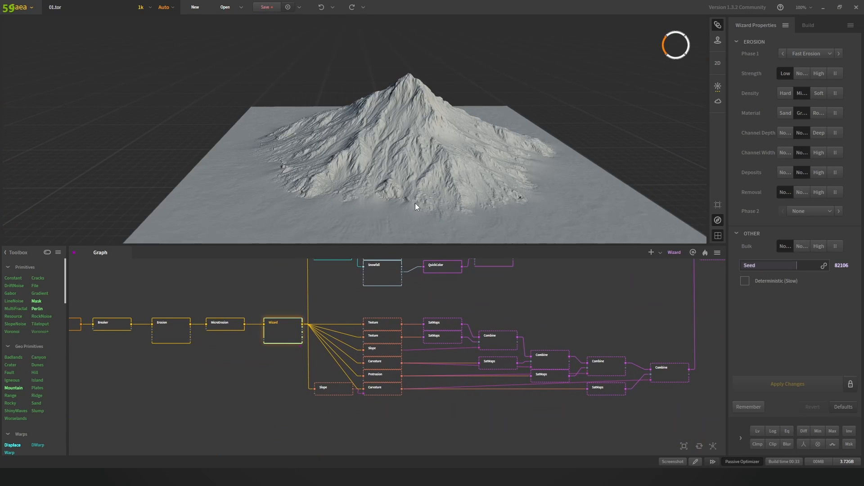
{"action": "left_click", "coordinate": [389, 328]}
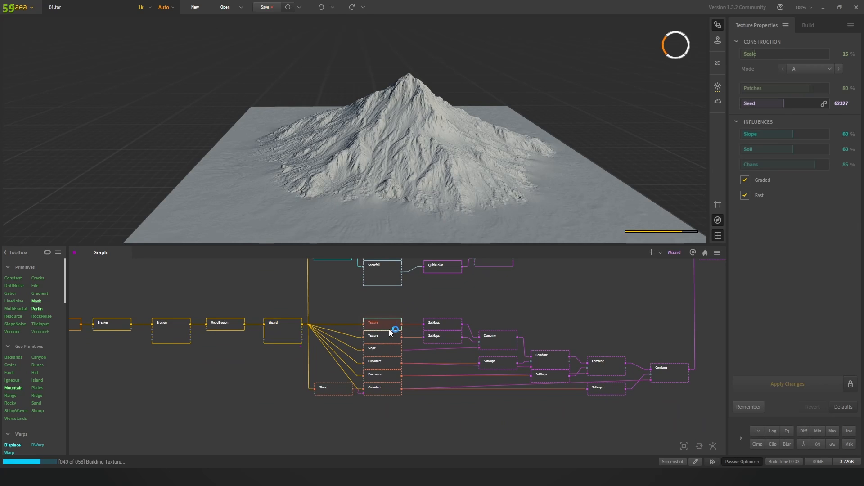
{"action": "scroll", "coordinate": [390, 328], "scroll_direction": "up", "scroll_amount": 1}
{"action": "left_click", "coordinate": [451, 325]}
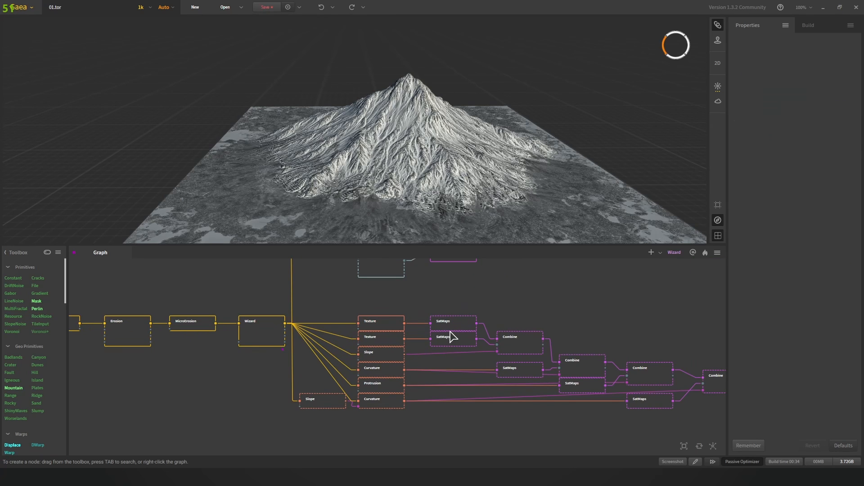
{"action": "left_click", "coordinate": [469, 321]}
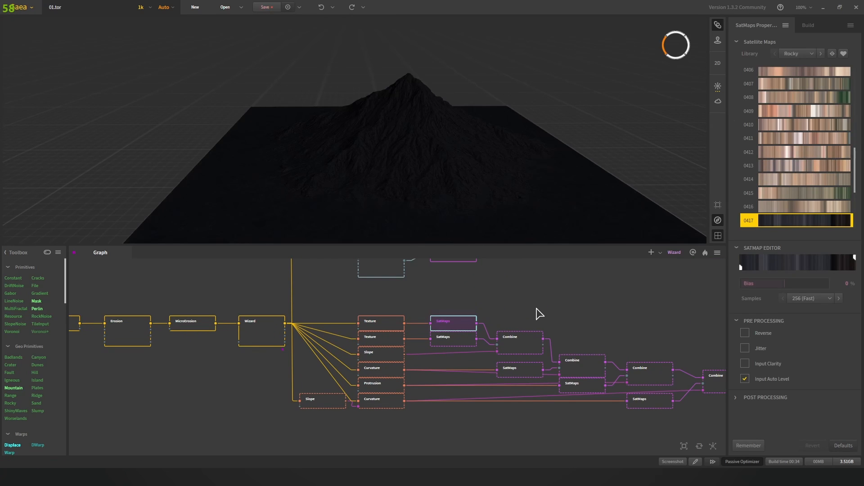
{"action": "left_click", "coordinate": [513, 344]}
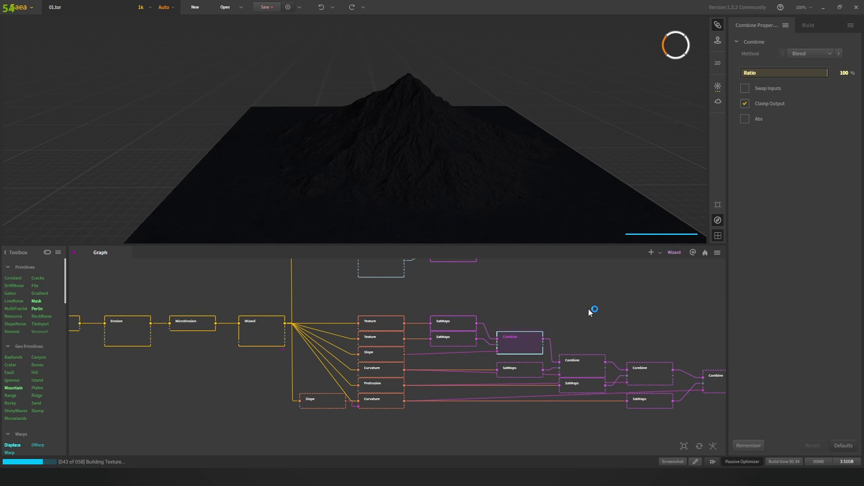
{"action": "scroll", "coordinate": [590, 315], "scroll_direction": "down", "scroll_amount": 1}
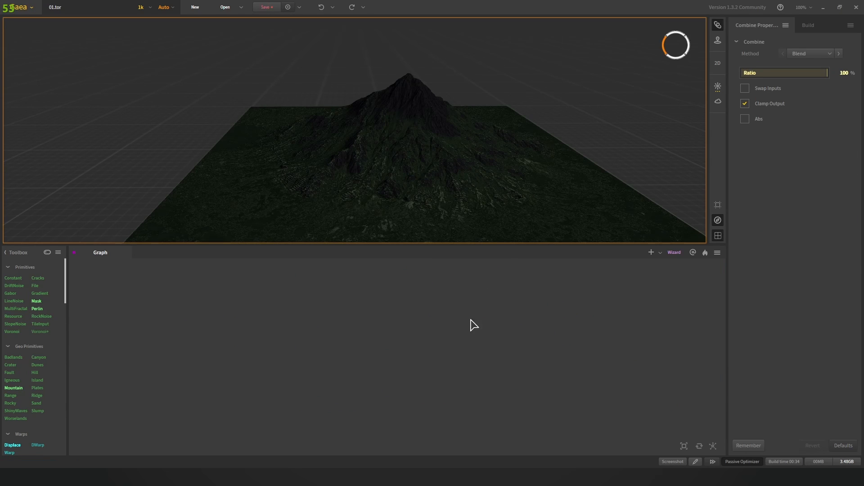
{"action": "scroll", "coordinate": [457, 330], "scroll_direction": "down", "scroll_amount": 3}
{"action": "scroll", "coordinate": [457, 330], "scroll_direction": "down", "scroll_amount": 1}
{"action": "left_click", "coordinate": [457, 329]}
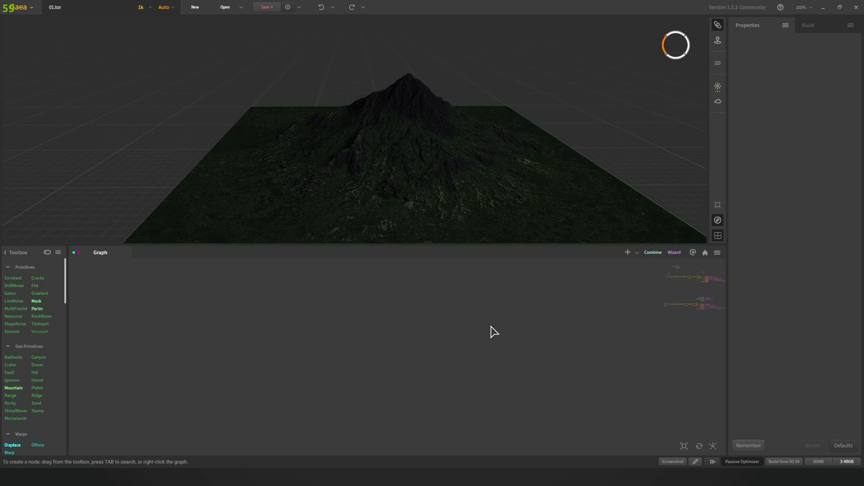
{"action": "left_click_drag", "start_coordinate": [615, 326], "coordinate": [380, 345]}
{"action": "scroll", "coordinate": [521, 332], "scroll_direction": "up", "scroll_amount": 6}
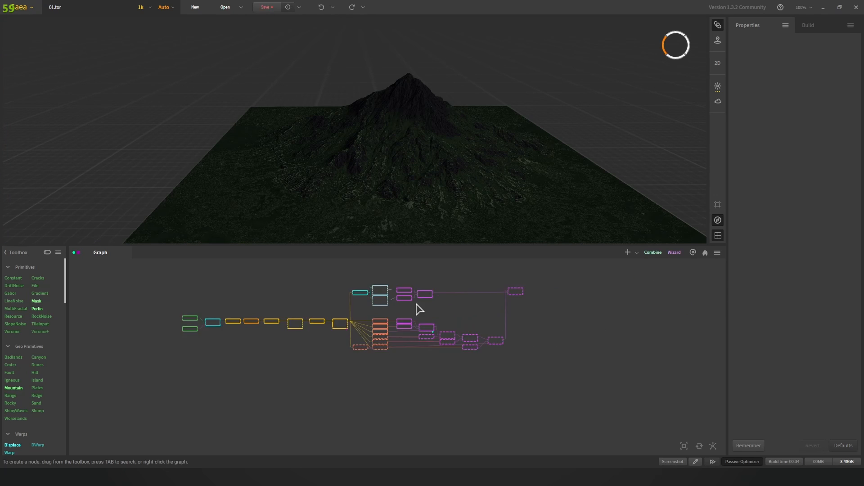
{"action": "left_click_drag", "start_coordinate": [431, 321], "coordinate": [432, 349]}
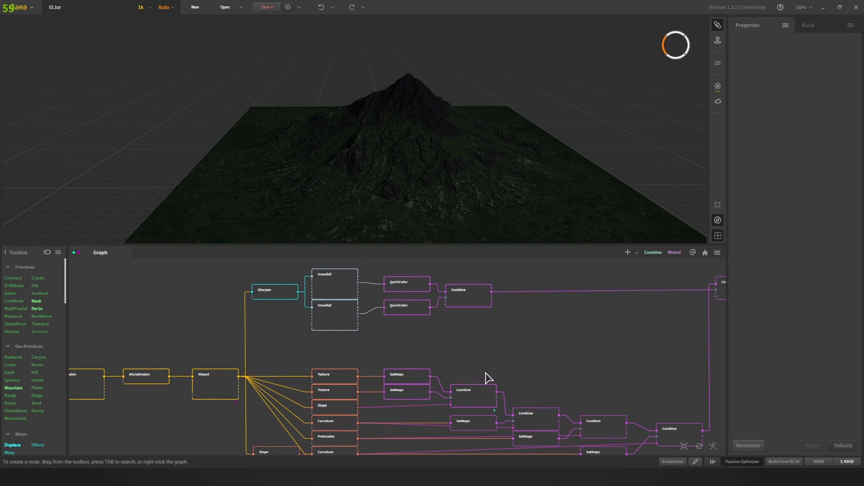
{"action": "left_click_drag", "start_coordinate": [485, 373], "coordinate": [435, 334]}
{"action": "left_click", "coordinate": [419, 357]}
{"action": "left_click_drag", "start_coordinate": [505, 345], "coordinate": [488, 333]}
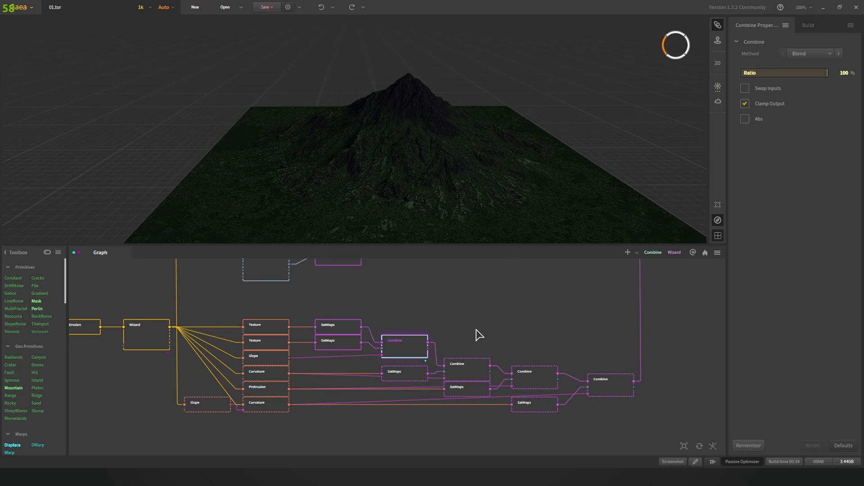
{"action": "left_click", "coordinate": [459, 131]}
{"action": "scroll", "coordinate": [458, 130], "scroll_direction": "up", "scroll_amount": 3}
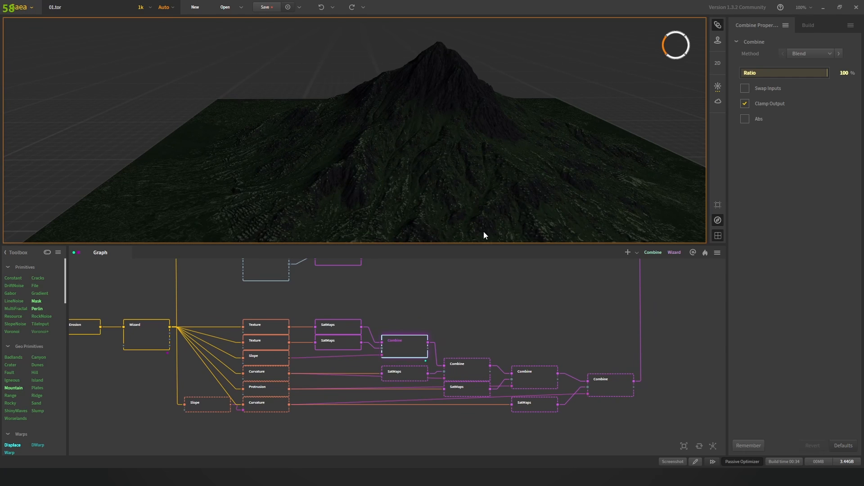
{"action": "left_click_drag", "start_coordinate": [455, 336], "coordinate": [478, 326]}
{"action": "left_click", "coordinate": [449, 356]}
{"action": "scroll", "coordinate": [484, 324], "scroll_direction": "down", "scroll_amount": 2}
{"action": "scroll", "coordinate": [280, 332], "scroll_direction": "up", "scroll_amount": 1}
Step: Check the Wizard node's erosion settings, then unpin the central Combine node
{"action": "left_click", "coordinate": [224, 325]}
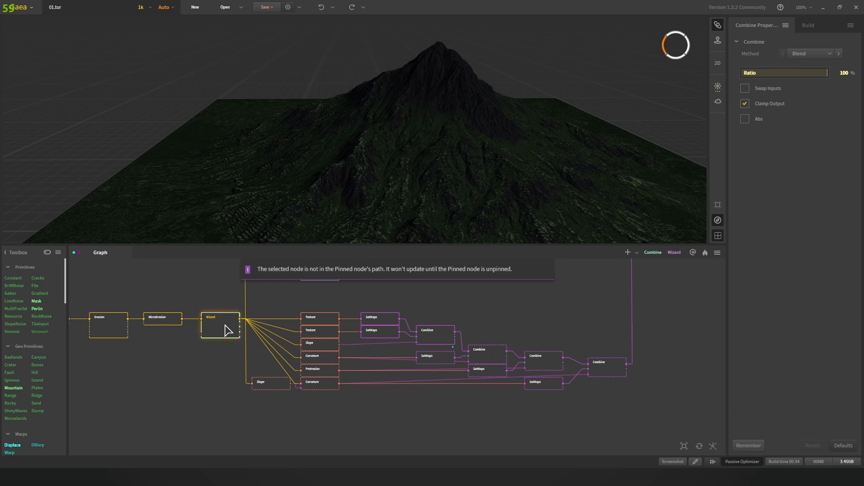
{"action": "right_click", "coordinate": [227, 331]}
{"action": "left_click", "coordinate": [261, 166]}
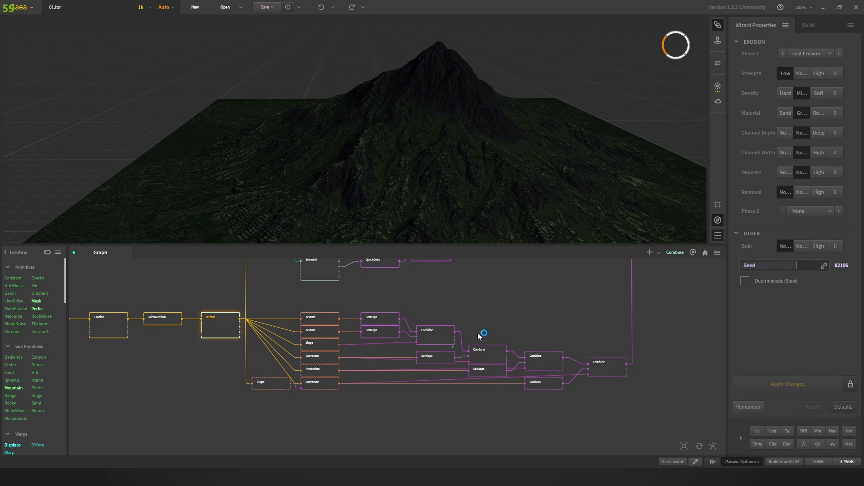
{"action": "left_click", "coordinate": [477, 360]}
{"action": "right_click", "coordinate": [449, 341]}
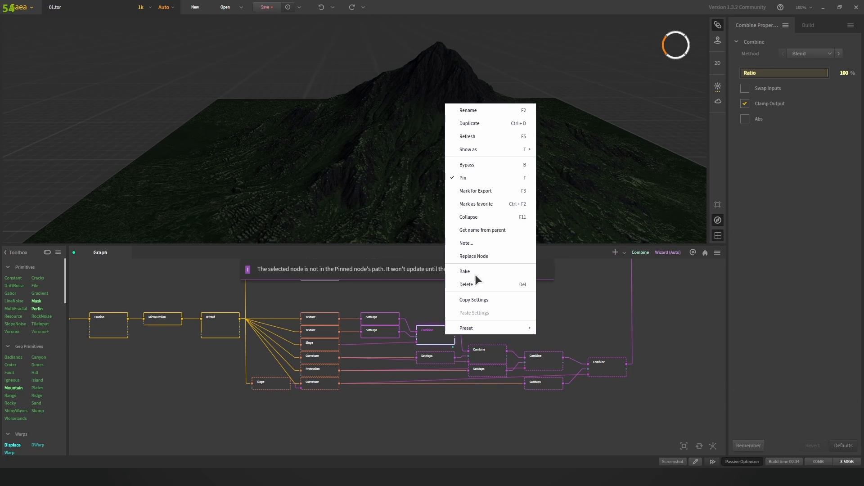
{"action": "left_click", "coordinate": [480, 179]}
Step: Preview the next Combine nodes in the colour chain and orbit the mountain
{"action": "left_click", "coordinate": [516, 309]}
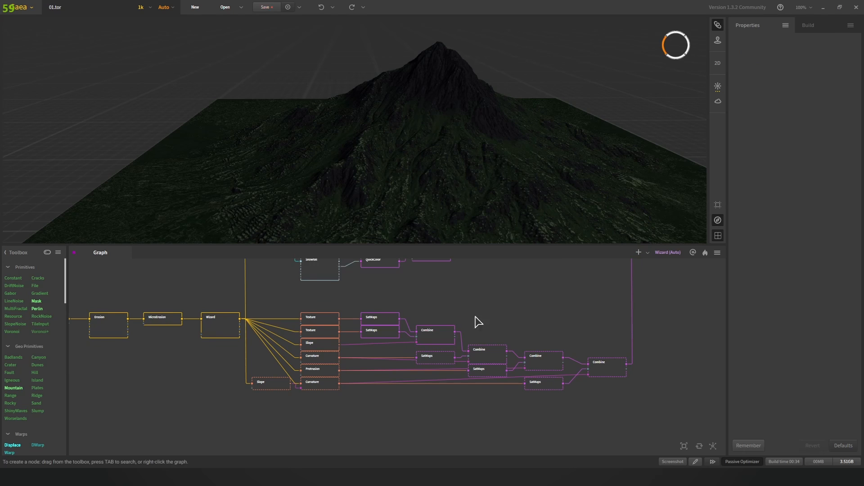
{"action": "left_click", "coordinate": [477, 352]}
{"action": "middle_click_drag", "start_coordinate": [538, 322], "coordinate": [489, 319]}
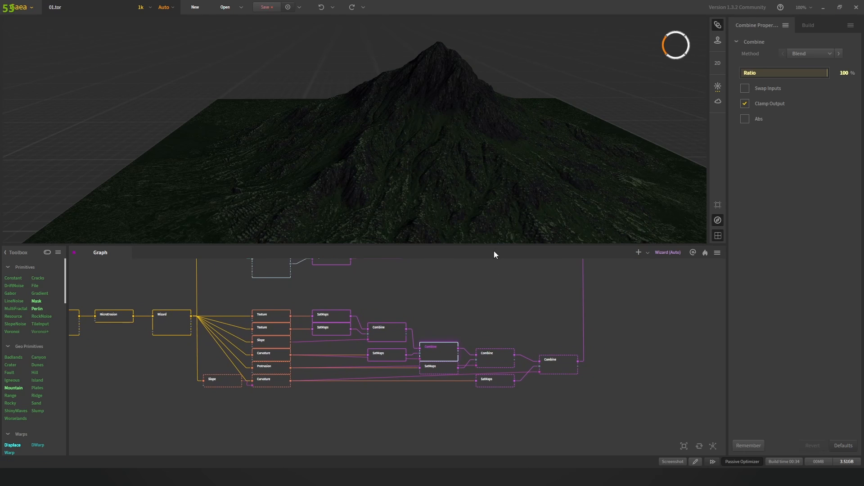
{"action": "left_click", "coordinate": [497, 366]}
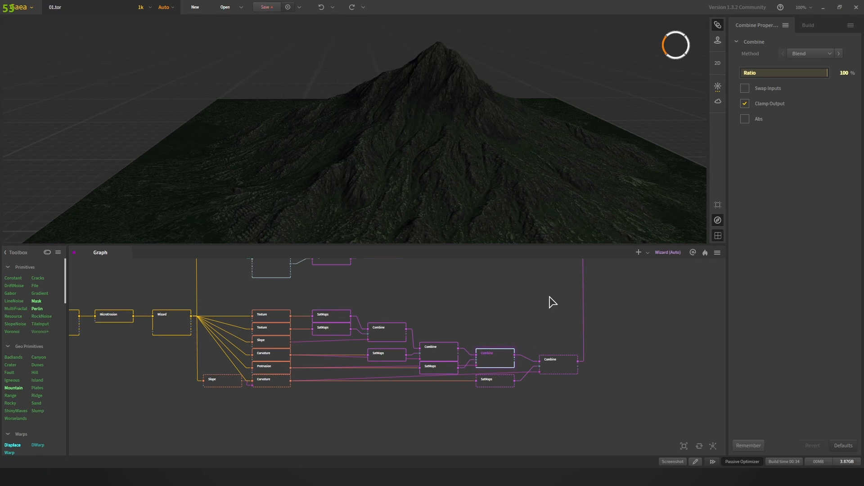
{"action": "mouse_move", "coordinate": [528, 142]}
{"action": "left_mouse_down"}
{"action": "mouse_move", "coordinate": [457, 139]}
{"action": "mouse_move", "coordinate": [479, 150]}
{"action": "mouse_move", "coordinate": [471, 208]}
{"action": "left_mouse_up"}
{"action": "scroll", "coordinate": [422, 195], "scroll_direction": "up", "scroll_amount": 3}
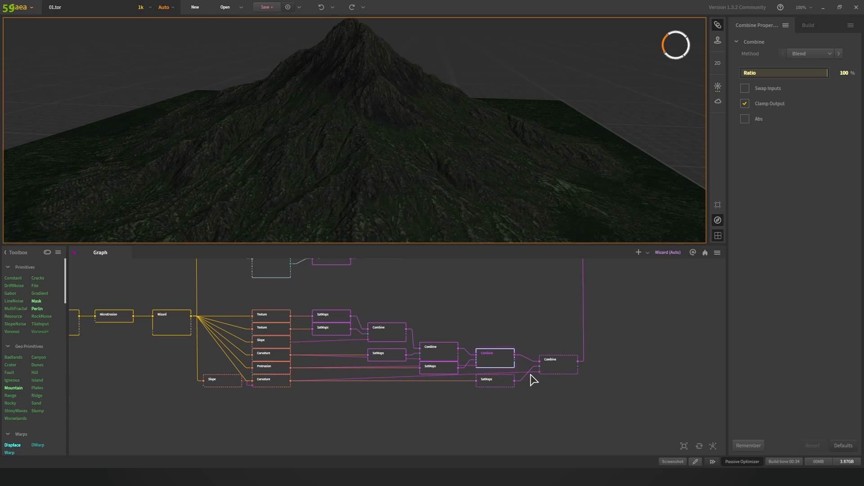
{"action": "scroll", "coordinate": [476, 305], "scroll_direction": "down", "scroll_amount": 2}
{"action": "scroll", "coordinate": [453, 323], "scroll_direction": "up", "scroll_amount": 2}
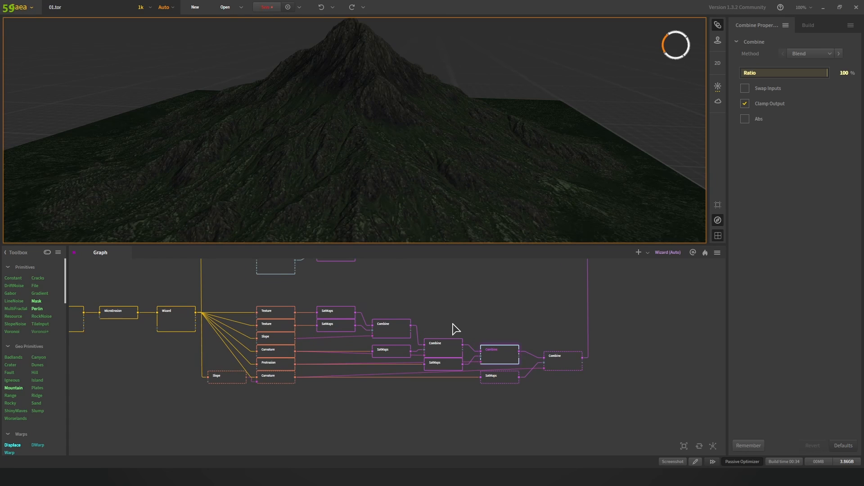
Step: Preview the top SatMaps node, then the rightmost Combine node's grey-green rock colouring
{"action": "left_click", "coordinate": [347, 314]}
{"action": "left_click", "coordinate": [391, 333]}
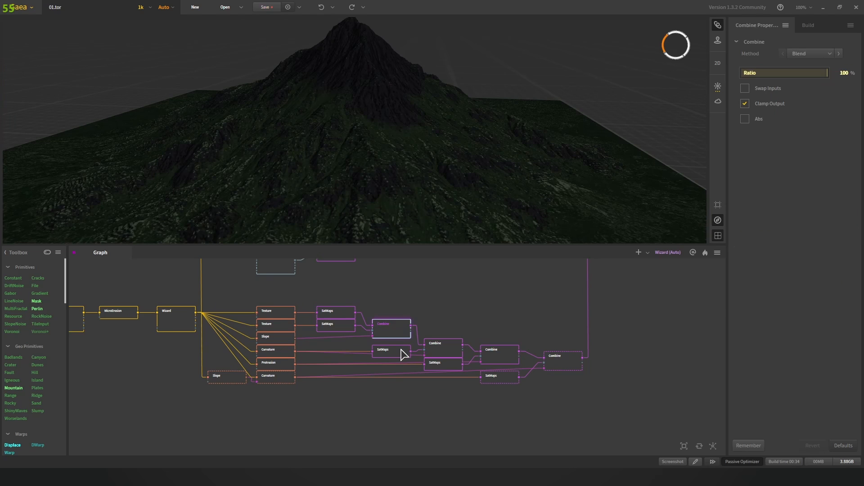
{"action": "left_click", "coordinate": [444, 361]}
{"action": "left_click", "coordinate": [560, 373]}
{"action": "left_click", "coordinate": [562, 362]}
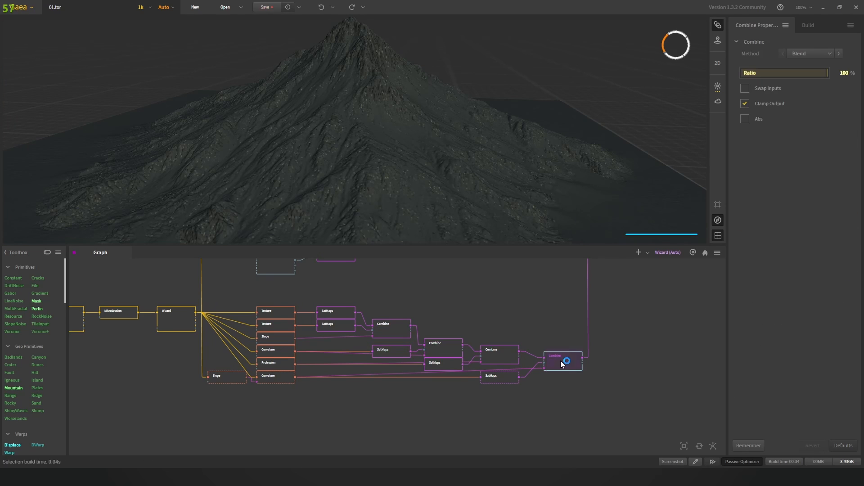
Step: Preview the Snowfall Combine (Max) node, then the final Combine (Add) node's snowy green mountain
{"action": "scroll", "coordinate": [599, 358], "scroll_direction": "down", "scroll_amount": 3}
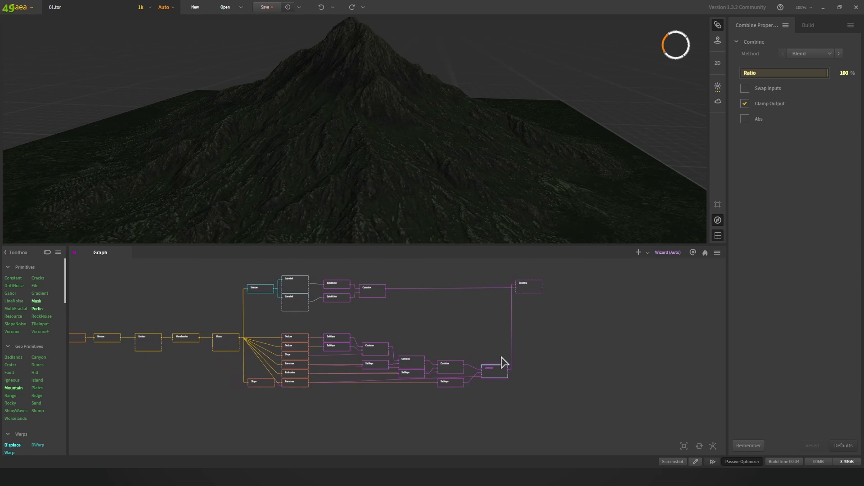
{"action": "scroll", "coordinate": [446, 141], "scroll_direction": "down", "scroll_amount": 3}
{"action": "left_click_drag", "start_coordinate": [447, 141], "coordinate": [404, 102]}
{"action": "scroll", "coordinate": [490, 312], "scroll_direction": "up", "scroll_amount": 2}
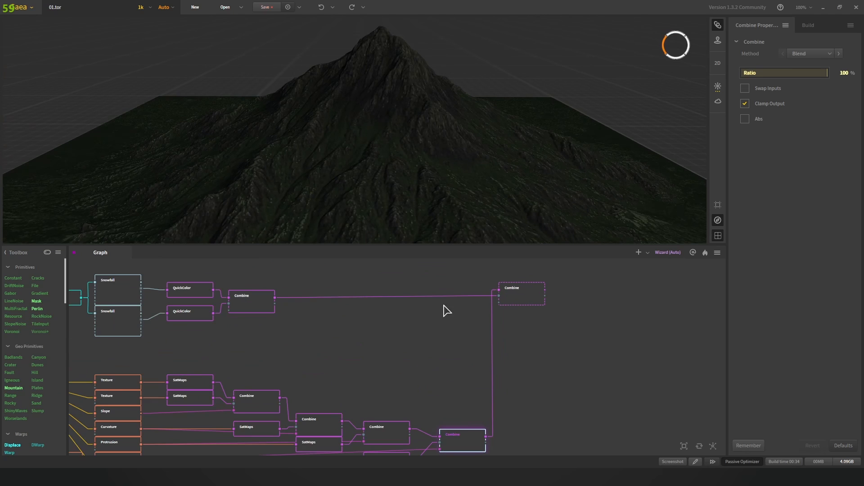
{"action": "left_click", "coordinate": [257, 302]}
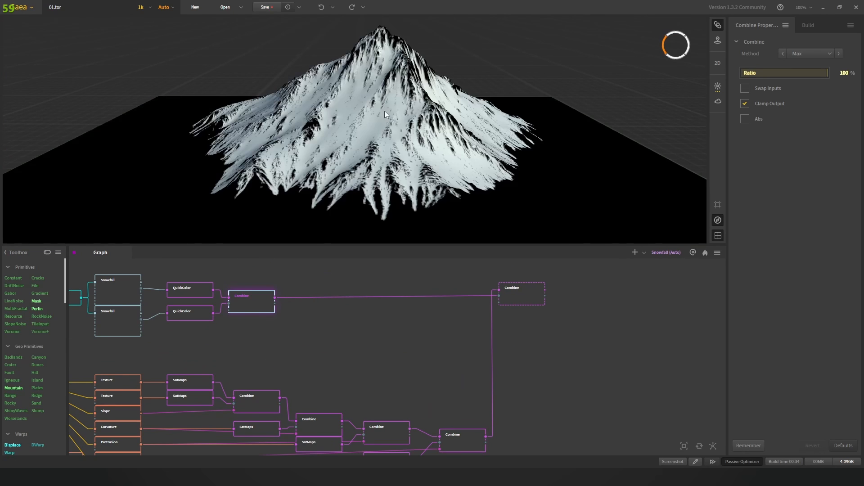
{"action": "left_click", "coordinate": [519, 293]}
{"action": "scroll", "coordinate": [483, 159], "scroll_direction": "down", "scroll_amount": 5}
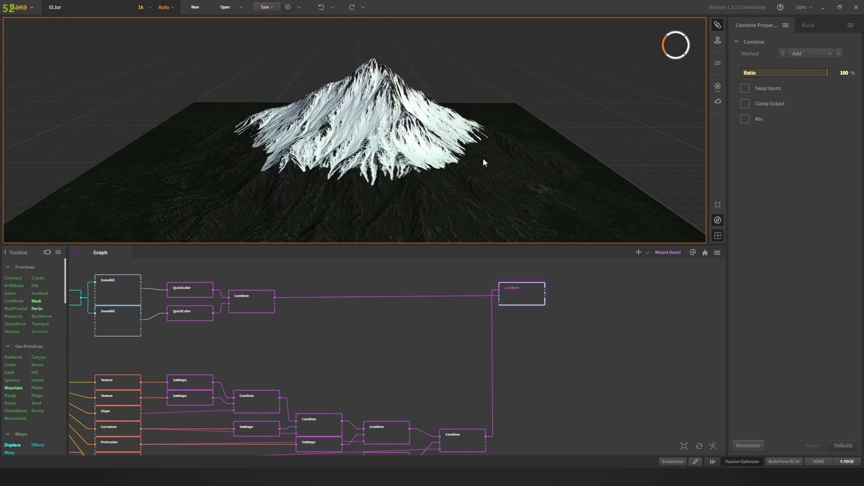
{"action": "mouse_move", "coordinate": [501, 179]}
{"action": "left_mouse_down"}
{"action": "mouse_move", "coordinate": [458, 180]}
{"action": "mouse_move", "coordinate": [514, 173]}
{"action": "left_mouse_up"}
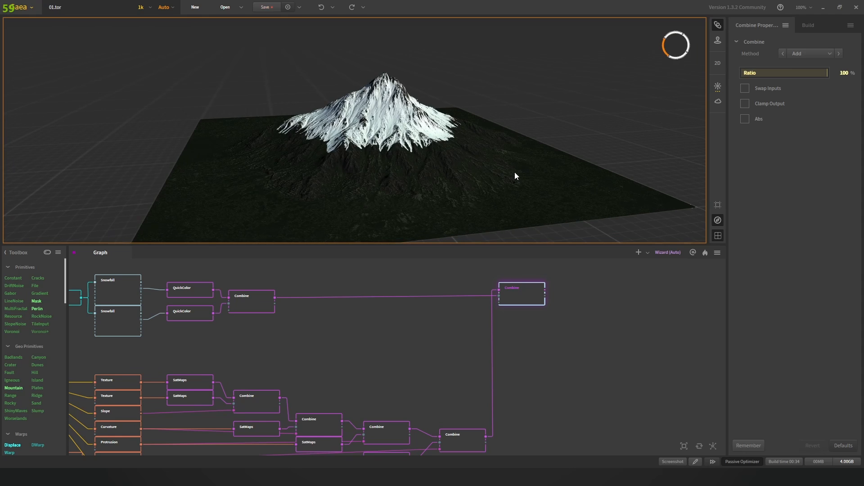
Step: Zoom out and pan the node graph down to the Wizard node's outputs
{"action": "scroll", "coordinate": [445, 344], "scroll_direction": "down", "scroll_amount": 2}
{"action": "middle_click_drag", "start_coordinate": [481, 346], "coordinate": [497, 388]}
{"action": "scroll", "coordinate": [461, 348], "scroll_direction": "down", "scroll_amount": 1}
{"action": "scroll", "coordinate": [495, 350], "scroll_direction": "down", "scroll_amount": 1}
{"action": "scroll", "coordinate": [470, 350], "scroll_direction": "down", "scroll_amount": 3}
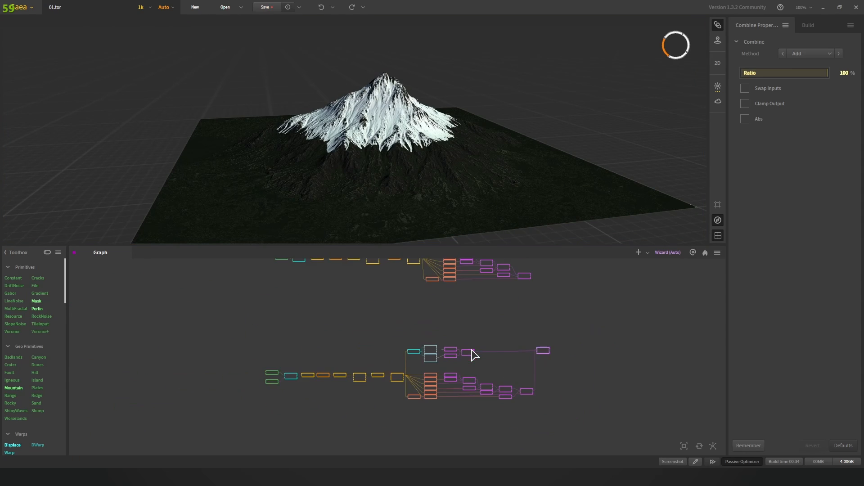
{"action": "middle_click_drag", "start_coordinate": [462, 324], "coordinate": [473, 379]}
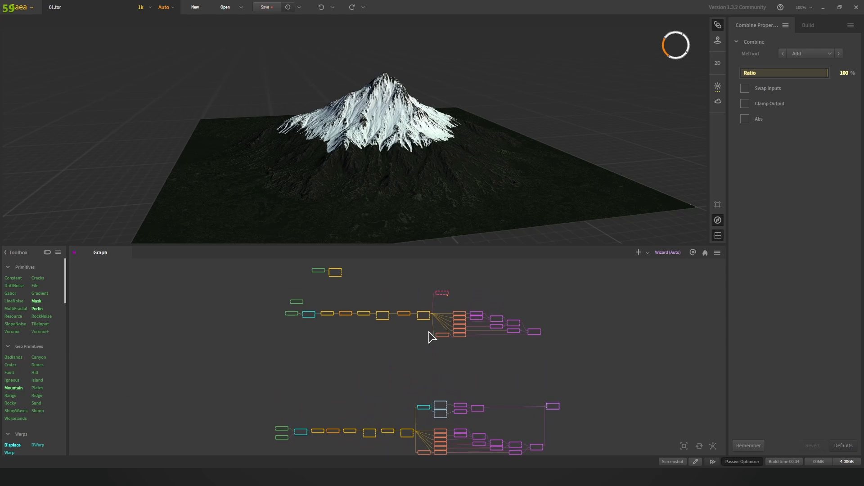
{"action": "scroll", "coordinate": [436, 332], "scroll_direction": "up", "scroll_amount": 5}
{"action": "middle_click_drag", "start_coordinate": [422, 315], "coordinate": [449, 342]}
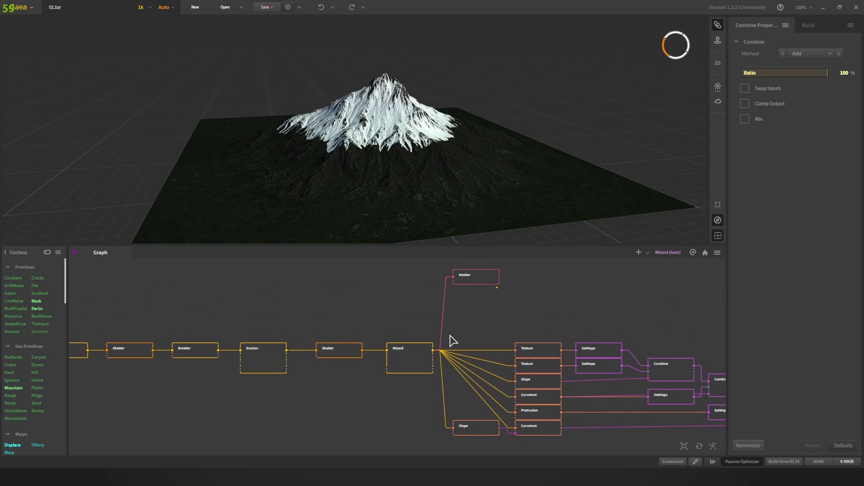
{"action": "scroll", "coordinate": [458, 334], "scroll_direction": "down", "scroll_amount": 1}
{"action": "scroll", "coordinate": [457, 334], "scroll_direction": "down", "scroll_amount": 1}
{"action": "scroll", "coordinate": [405, 341], "scroll_direction": "down", "scroll_amount": 1}
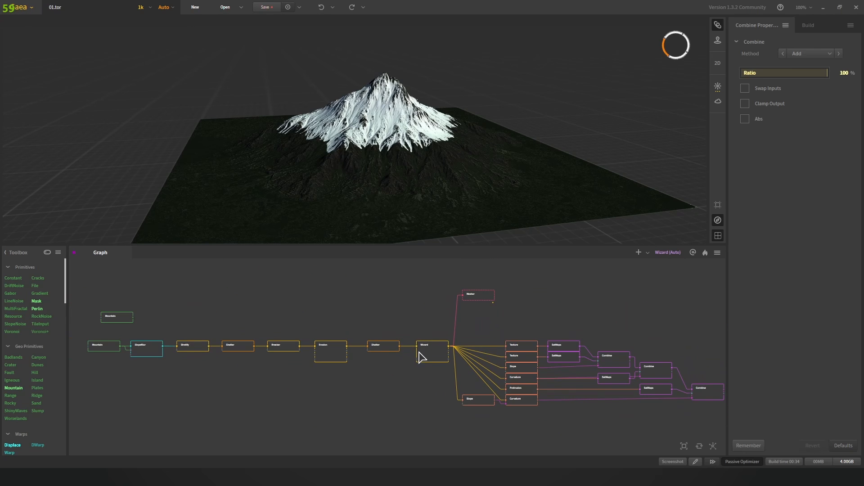
Step: Preview the Wizard node's plain grey eroded terrain
{"action": "left_click", "coordinate": [421, 353]}
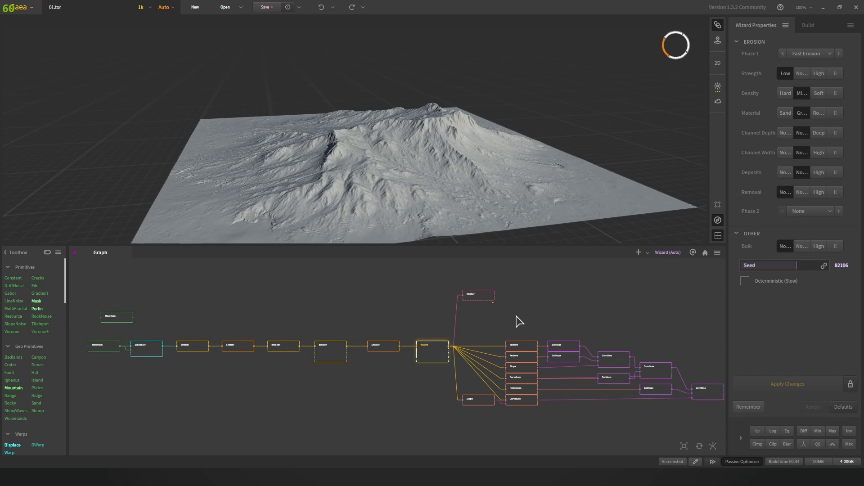
{"action": "right_click", "coordinate": [433, 356]}
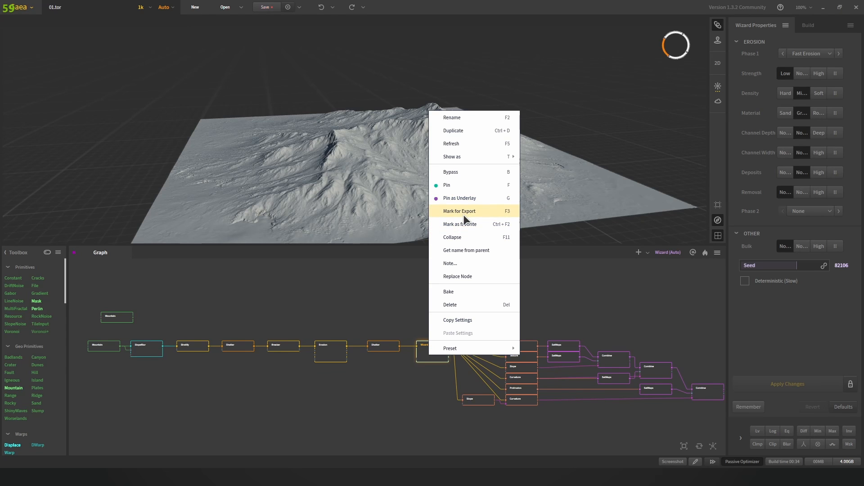
{"action": "left_click", "coordinate": [583, 293]}
Step: Add a Mesher node through the 'mes' node search, then delete that extra copy
{"action": "scroll", "coordinate": [401, 317], "scroll_direction": "up", "scroll_amount": 3}
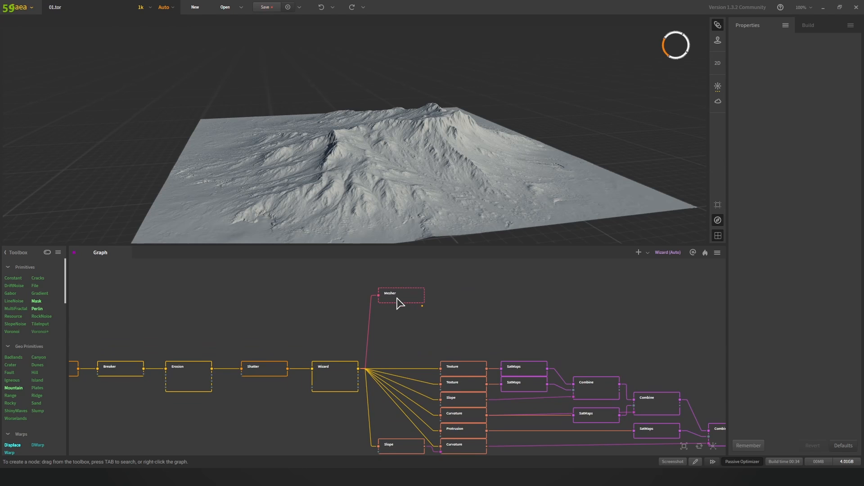
{"action": "scroll", "coordinate": [401, 302], "scroll_direction": "up", "scroll_amount": 2}
{"action": "left_click", "coordinate": [403, 302]}
{"action": "left_click", "coordinate": [493, 327]}
{"action": "right_click", "coordinate": [490, 322]}
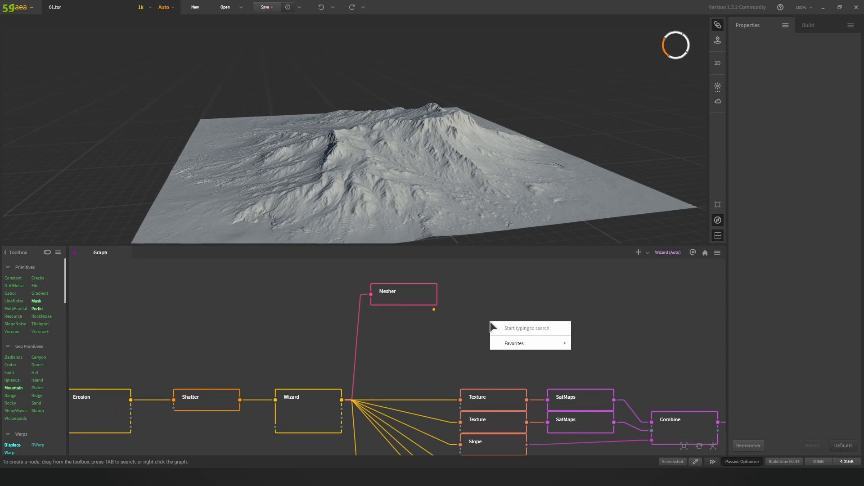
{"action": "type", "text": "mesh"}
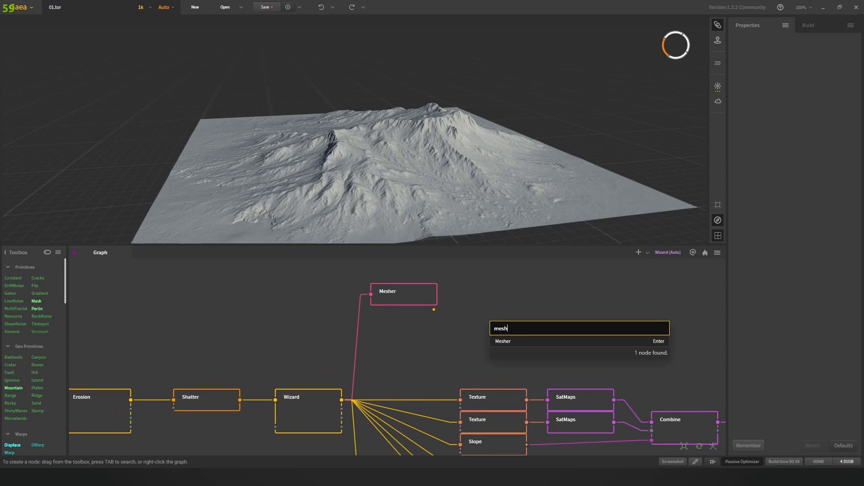
{"action": "left_click", "coordinate": [538, 342]}
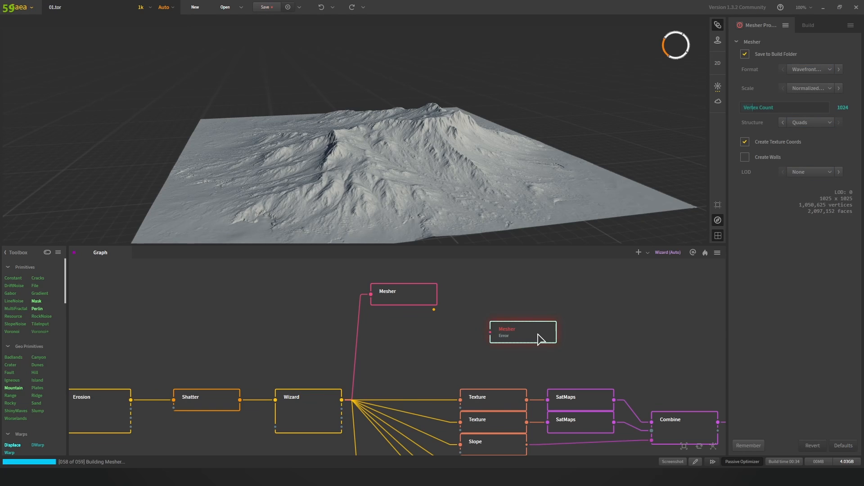
{"action": "key", "text": "Delete"}
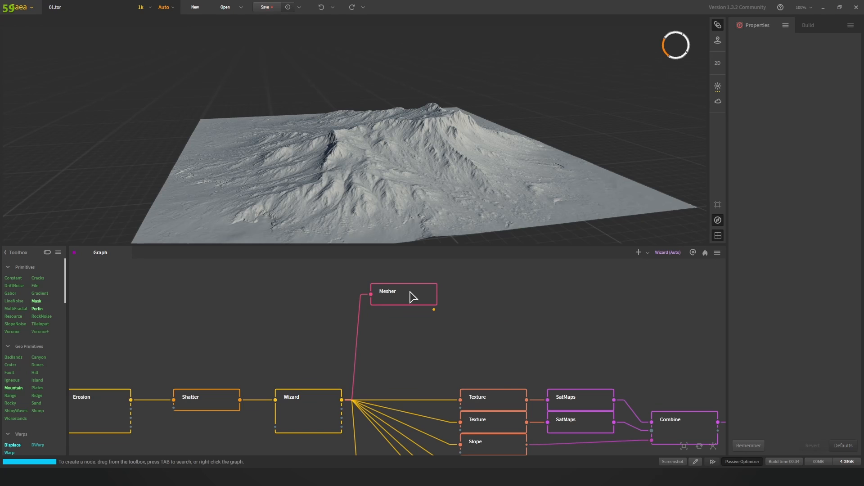
Step: On the original Mesher node, set vertex count to 1024 and keep Wavefront OBJ format
{"action": "left_click", "coordinate": [411, 295]}
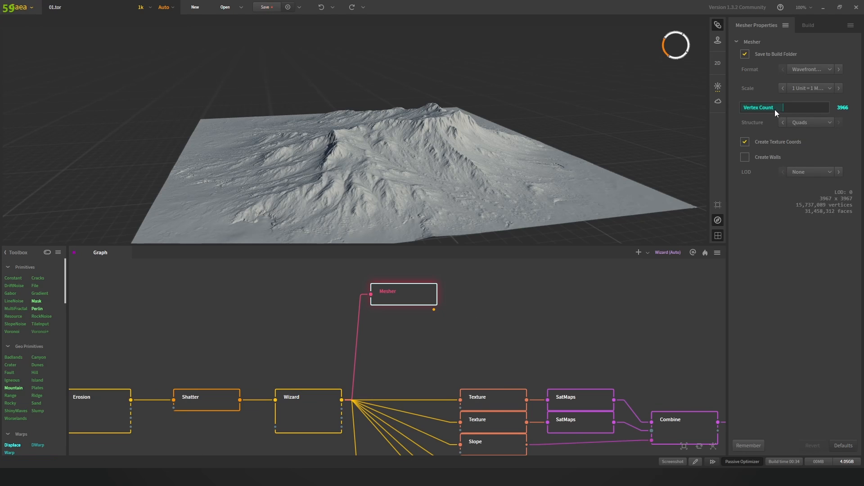
{"action": "left_click_drag", "start_coordinate": [784, 108], "coordinate": [832, 110]}
{"action": "left_click", "coordinate": [846, 107]}
{"action": "type", "text": "1024"}
{"action": "key", "text": "Return"}
{"action": "left_click", "coordinate": [820, 71]}
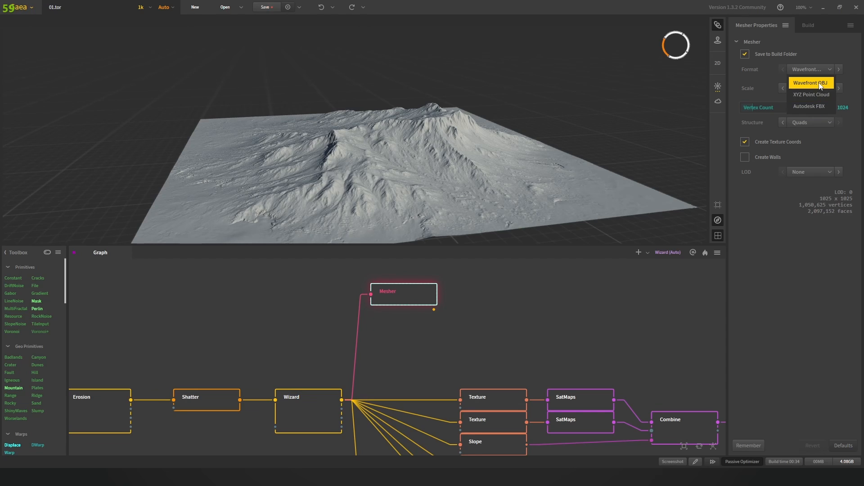
{"action": "left_click", "coordinate": [826, 69]}
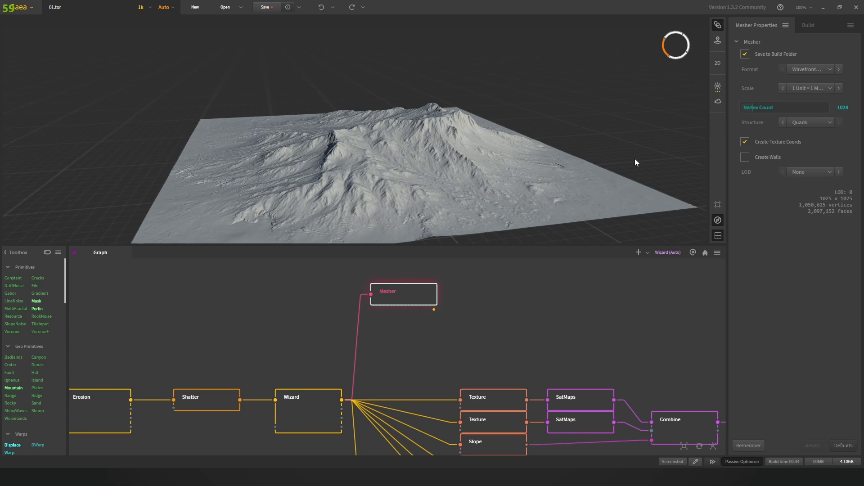
Step: Preview the last Combine node's green mountain, then reselect the Mesher node
{"action": "scroll", "coordinate": [575, 353], "scroll_direction": "down", "scroll_amount": 4}
{"action": "left_click", "coordinate": [561, 383]}
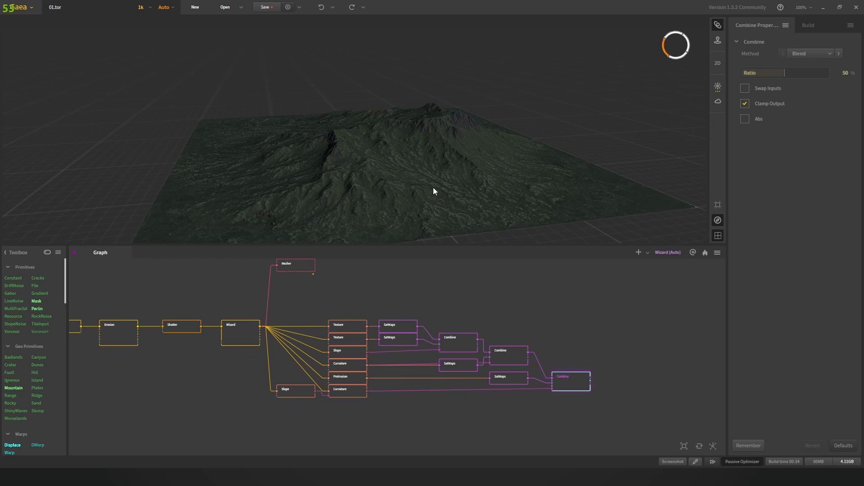
{"action": "left_click", "coordinate": [301, 266]}
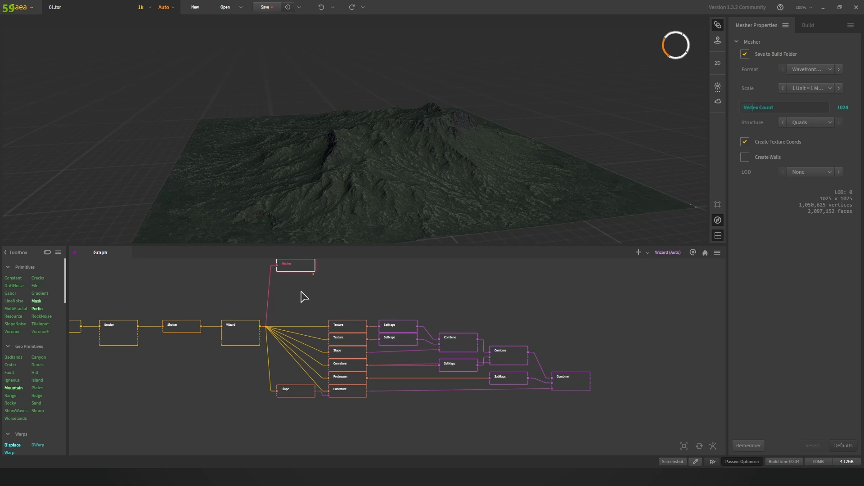
{"action": "middle_click_drag", "start_coordinate": [289, 279], "coordinate": [318, 298]}
{"action": "scroll", "coordinate": [332, 281], "scroll_direction": "up", "scroll_amount": 1}
{"action": "scroll", "coordinate": [342, 291], "scroll_direction": "up", "scroll_amount": 3}
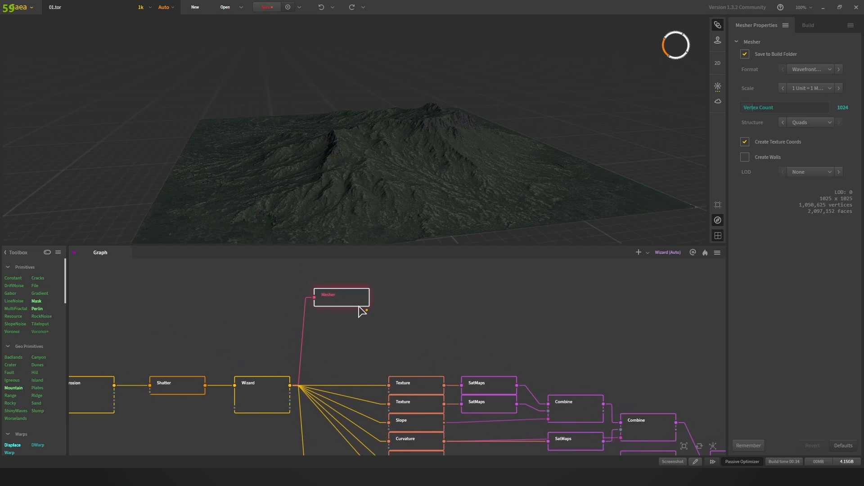
{"action": "scroll", "coordinate": [356, 301], "scroll_direction": "down", "scroll_amount": 1}
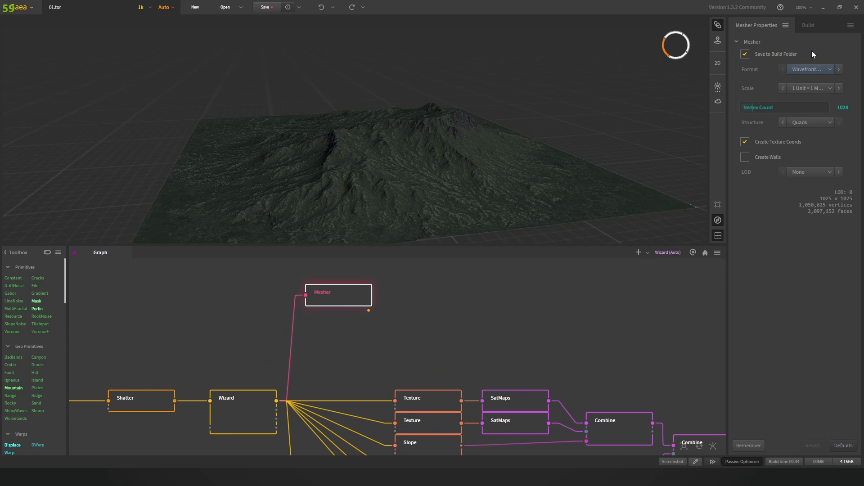
Step: Show the Build settings and reselect the Mesher node in the graph
{"action": "left_click", "coordinate": [810, 25]}
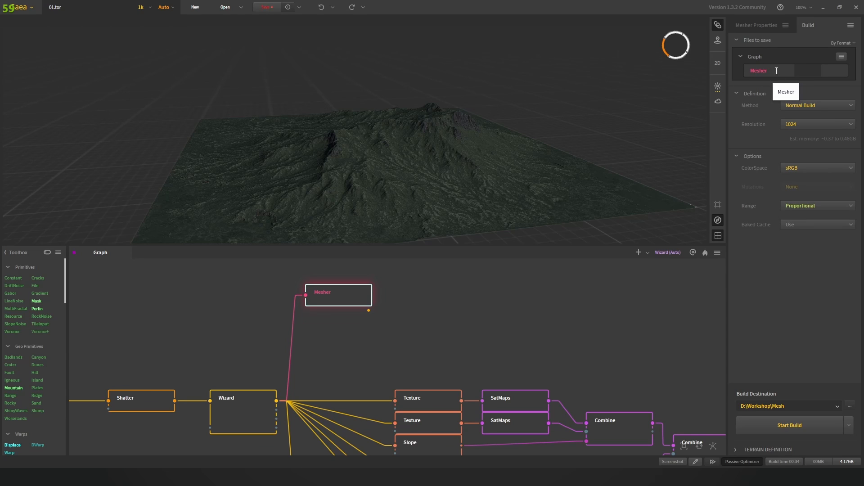
{"action": "scroll", "coordinate": [357, 298], "scroll_direction": "down", "scroll_amount": 1}
{"action": "scroll", "coordinate": [324, 295], "scroll_direction": "up", "scroll_amount": 1}
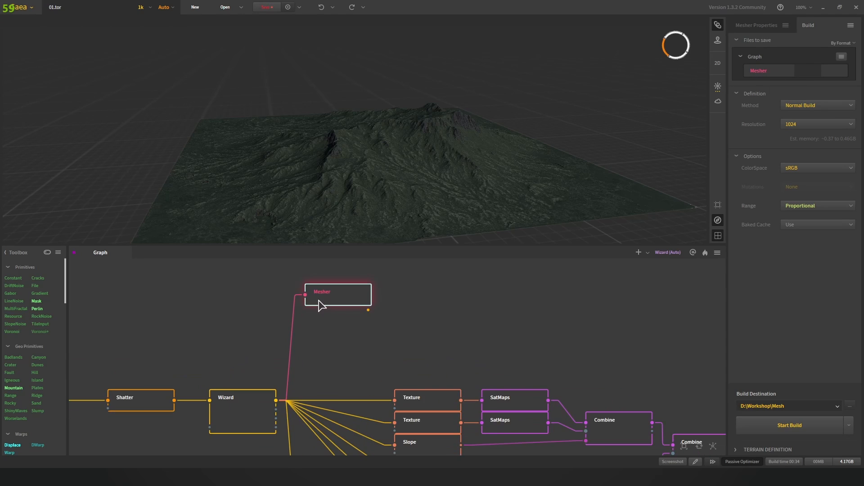
{"action": "scroll", "coordinate": [343, 299], "scroll_direction": "down", "scroll_amount": 3}
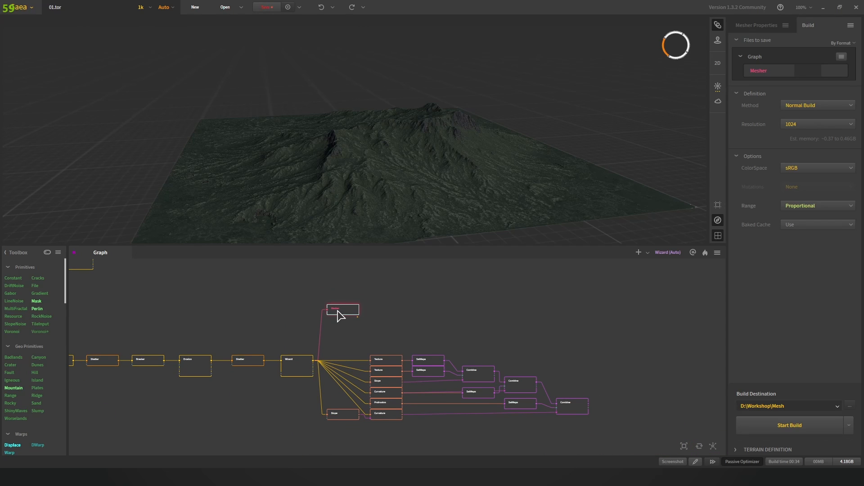
{"action": "scroll", "coordinate": [352, 322], "scroll_direction": "down", "scroll_amount": 3}
{"action": "scroll", "coordinate": [361, 342], "scroll_direction": "up", "scroll_amount": 4}
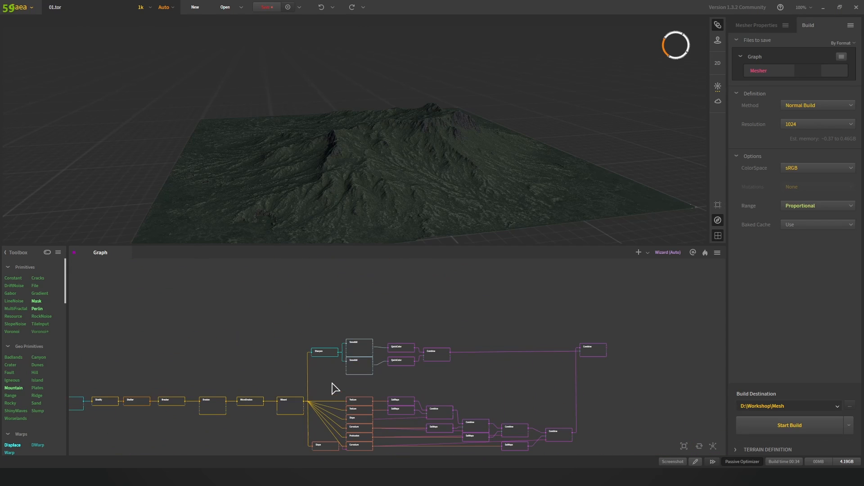
{"action": "scroll", "coordinate": [315, 355], "scroll_direction": "down", "scroll_amount": 2}
{"action": "middle_click_drag", "start_coordinate": [336, 319], "coordinate": [347, 391]}
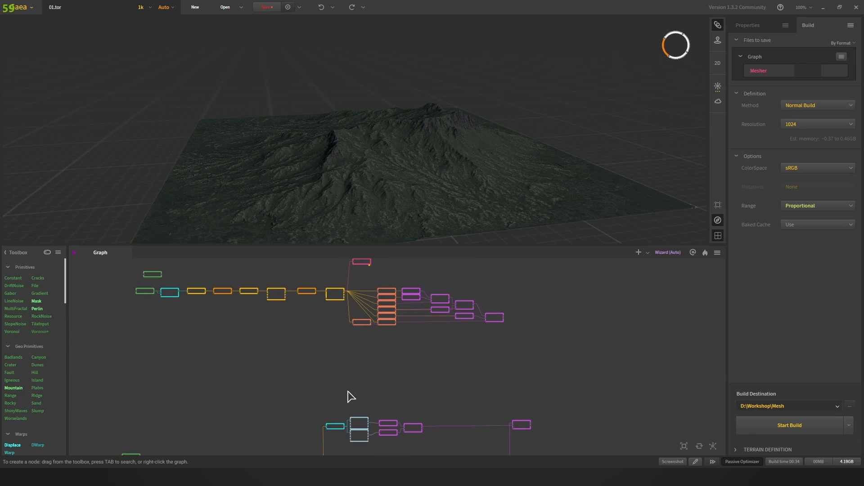
{"action": "middle_click_drag", "start_coordinate": [361, 329], "coordinate": [357, 374]}
{"action": "scroll", "coordinate": [354, 306], "scroll_direction": "up", "scroll_amount": 1}
{"action": "scroll", "coordinate": [356, 311], "scroll_direction": "up", "scroll_amount": 4}
{"action": "left_click", "coordinate": [356, 310]}
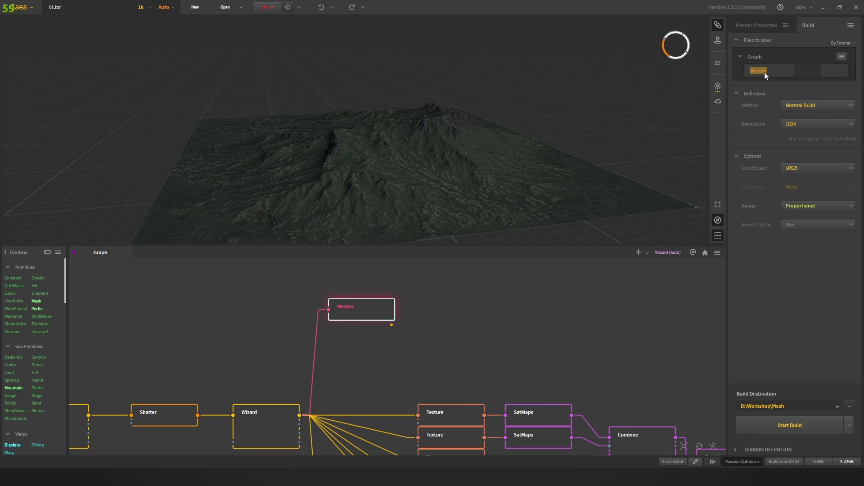
Step: Name the mesh output Mesh01, keeping Normal Build method and 1024 resolution
{"action": "type", "text": "Mesh01"}
{"action": "left_click", "coordinate": [800, 104]}
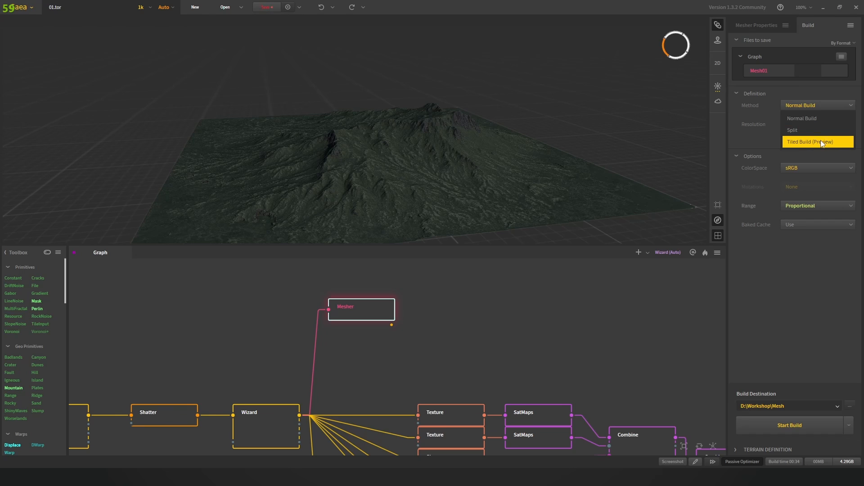
{"action": "left_click", "coordinate": [814, 116]}
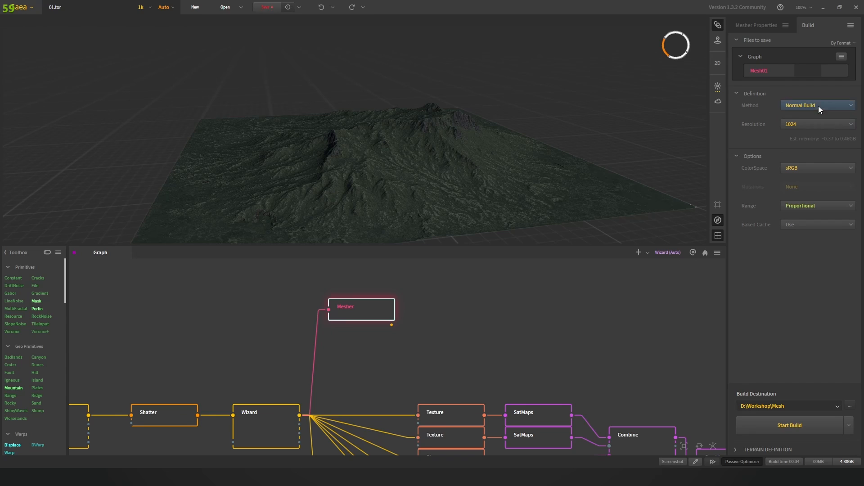
{"action": "left_click", "coordinate": [794, 124]}
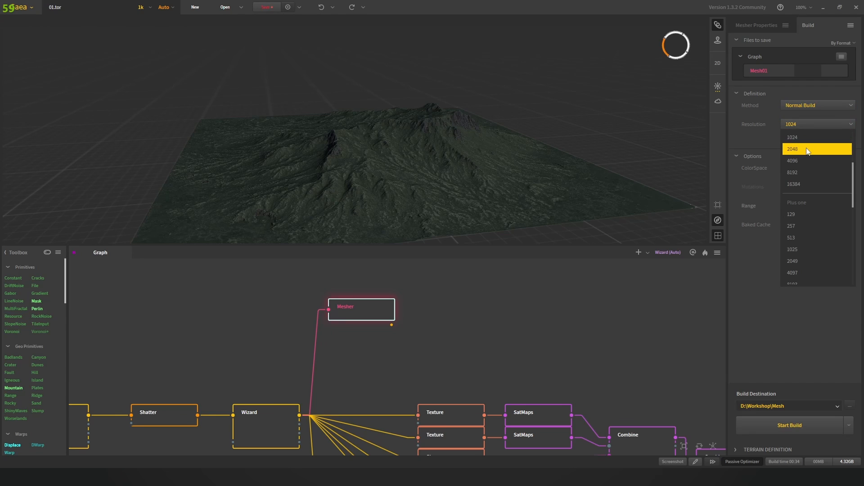
{"action": "left_click", "coordinate": [804, 121]}
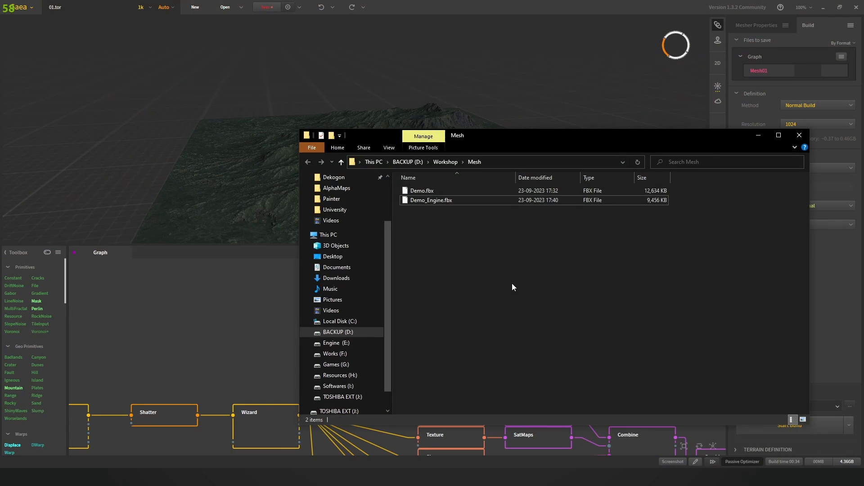
Step: Check Demo.fbx's file size in the Mesh folder, then minimize the folder window
{"action": "left_click", "coordinate": [433, 190]}
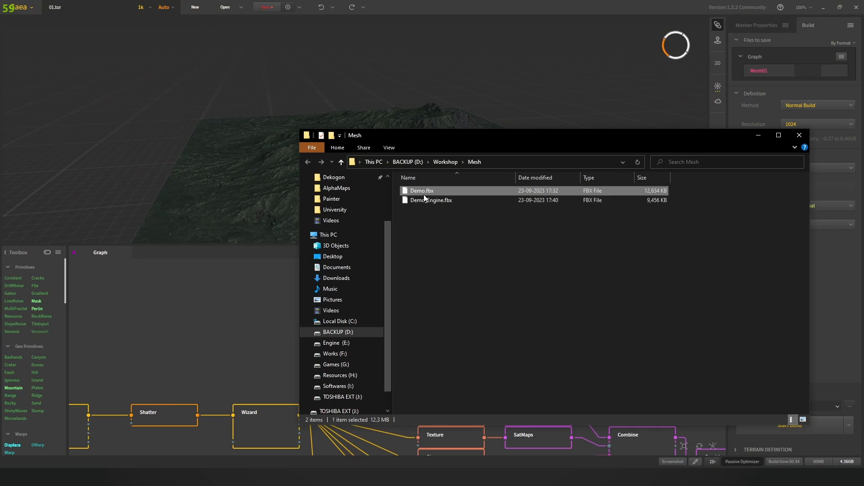
{"action": "left_click", "coordinate": [541, 269]}
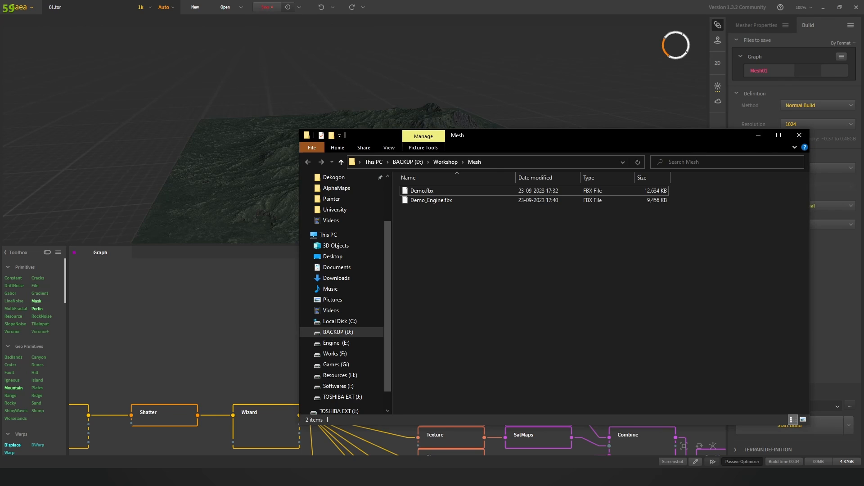
{"action": "left_click", "coordinate": [758, 136]}
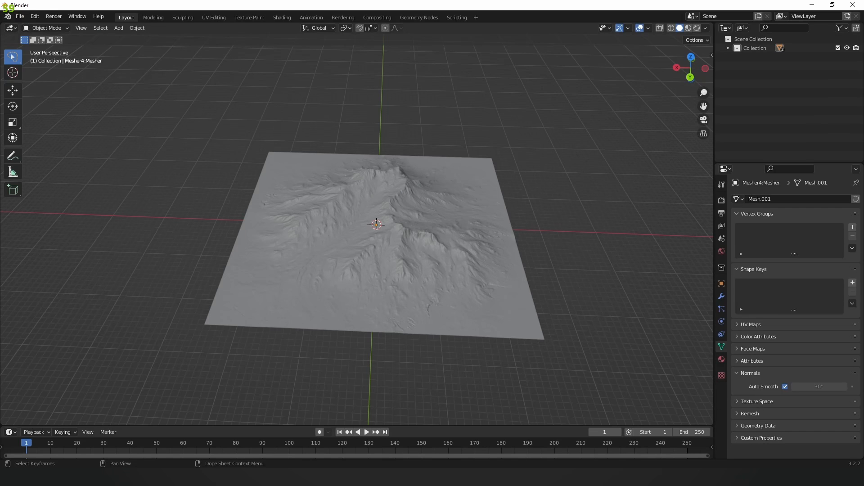
Step: Orbit around the imported terrain to inspect it from low and high angles
{"action": "scroll", "coordinate": [469, 241], "scroll_direction": "up", "scroll_amount": 2}
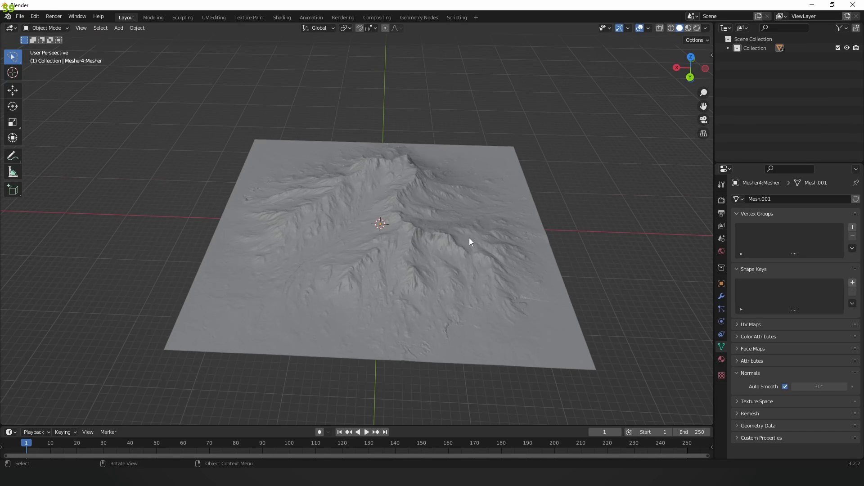
{"action": "scroll", "coordinate": [480, 245], "scroll_direction": "down", "scroll_amount": 1}
{"action": "scroll", "coordinate": [483, 253], "scroll_direction": "up", "scroll_amount": 1}
{"action": "scroll", "coordinate": [479, 253], "scroll_direction": "down", "scroll_amount": 2}
{"action": "middle_click_drag", "start_coordinate": [523, 256], "coordinate": [531, 261]}
{"action": "scroll", "coordinate": [493, 249], "scroll_direction": "up", "scroll_amount": 2}
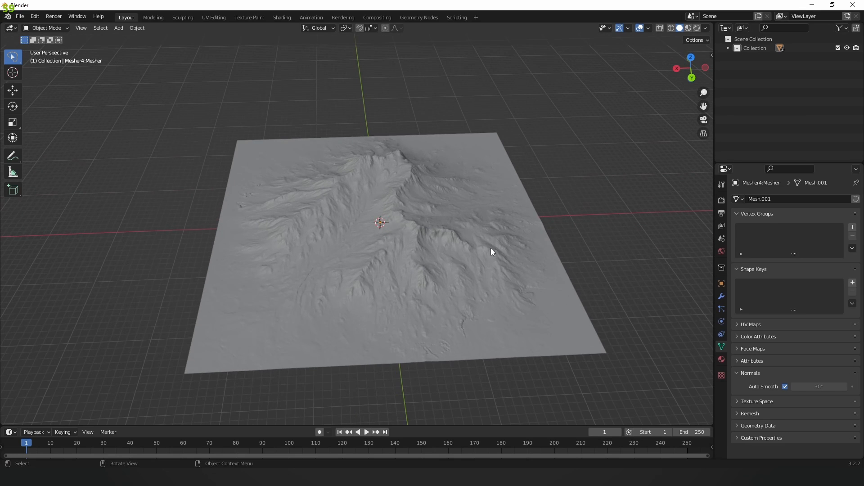
{"action": "scroll", "coordinate": [396, 229], "scroll_direction": "up", "scroll_amount": 1}
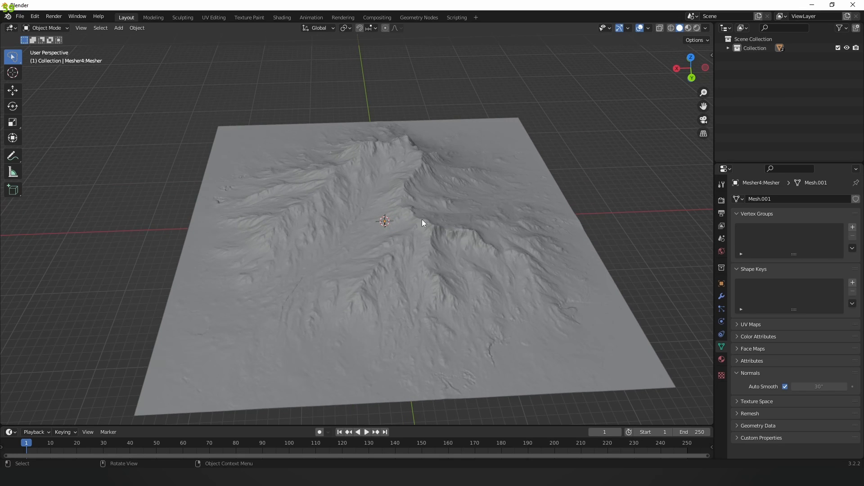
{"action": "scroll", "coordinate": [442, 222], "scroll_direction": "down", "scroll_amount": 1}
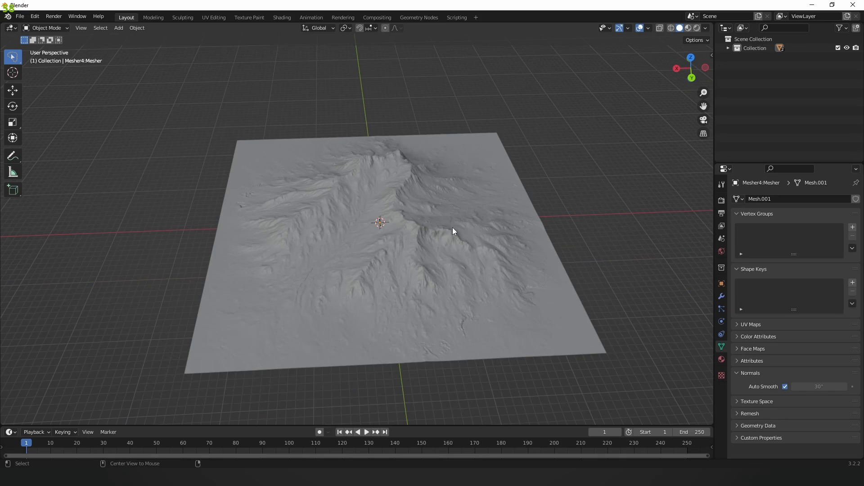
{"action": "middle_click_drag", "start_coordinate": [453, 228], "coordinate": [449, 261]}
{"action": "scroll", "coordinate": [414, 270], "scroll_direction": "up", "scroll_amount": 3}
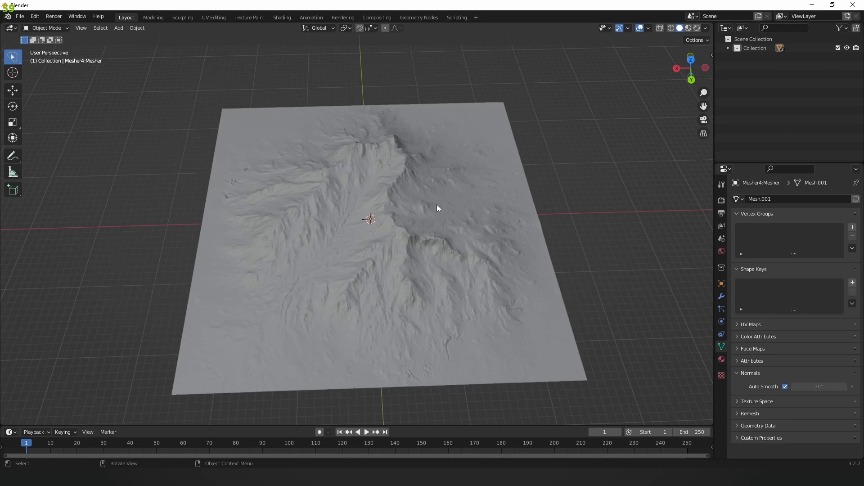
{"action": "middle_click_drag", "start_coordinate": [440, 201], "coordinate": [281, 157]}
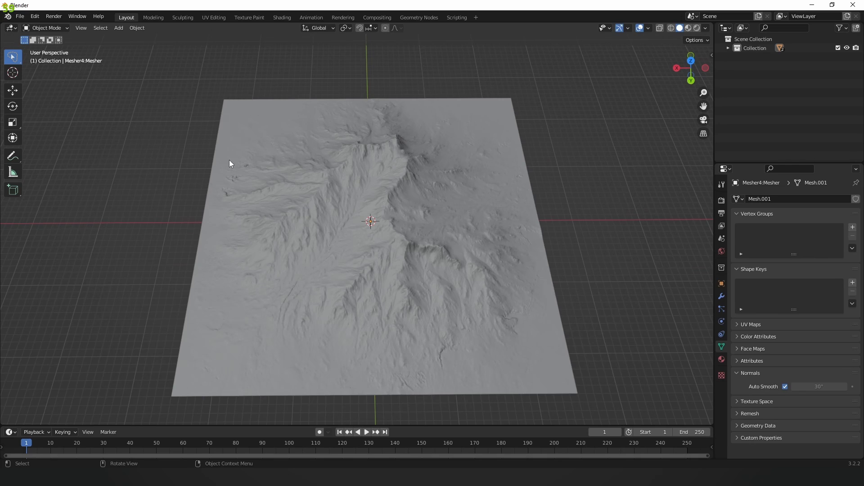
{"action": "middle_click_drag", "start_coordinate": [217, 200], "coordinate": [473, 161]}
{"action": "middle_click_drag", "start_coordinate": [418, 231], "coordinate": [173, 214]}
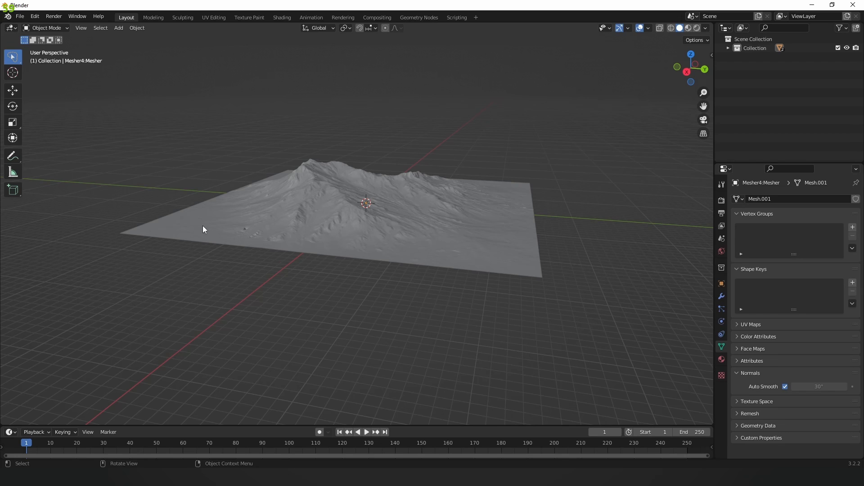
{"action": "middle_click_drag", "start_coordinate": [293, 228], "coordinate": [323, 233]}
Step: Select the terrain and enter Edit Mode face selection, looking straight down
{"action": "left_click", "coordinate": [327, 187]}
{"action": "scroll", "coordinate": [326, 188], "scroll_direction": "up", "scroll_amount": 1}
{"action": "key", "text": "Tab"}
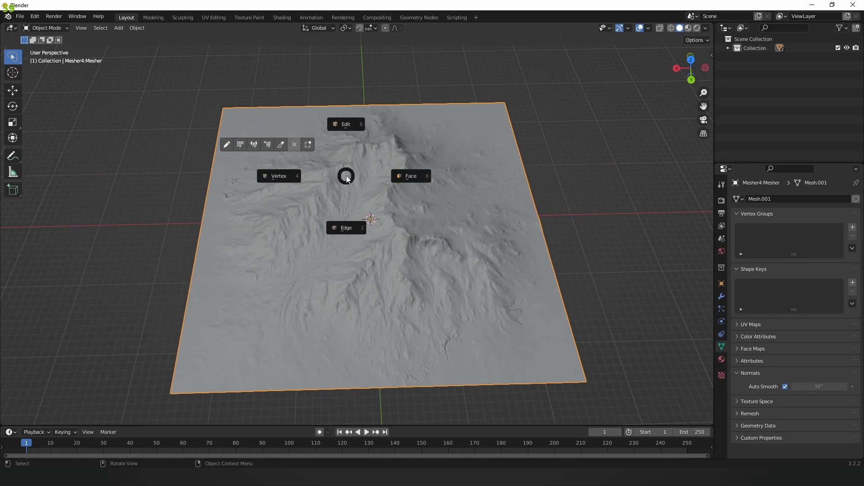
{"action": "left_click", "coordinate": [403, 176]}
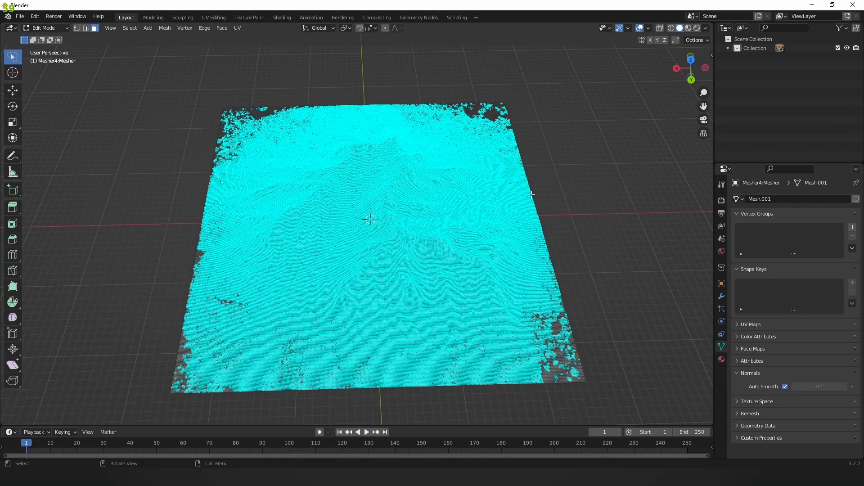
{"action": "scroll", "coordinate": [531, 207], "scroll_direction": "down", "scroll_amount": 3}
{"action": "middle_click_drag", "start_coordinate": [403, 127], "coordinate": [435, 154]}
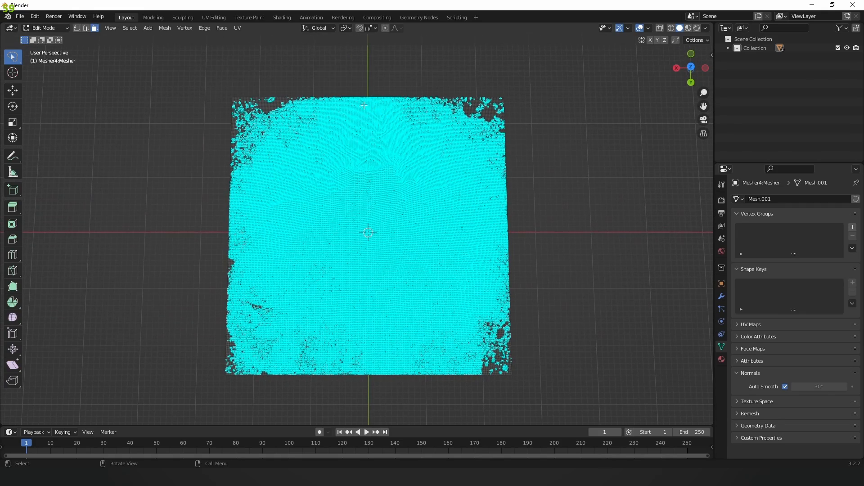
Step: Delete the ragged outer border faces and return to Object Mode
{"action": "mouse_move", "coordinate": [364, 106]}
{"action": "left_mouse_down"}
{"action": "mouse_move", "coordinate": [412, 126]}
{"action": "mouse_move", "coordinate": [489, 186]}
{"action": "mouse_move", "coordinate": [489, 243]}
{"action": "mouse_move", "coordinate": [468, 315]}
{"action": "mouse_move", "coordinate": [401, 356]}
{"action": "mouse_move", "coordinate": [343, 353]}
{"action": "mouse_move", "coordinate": [248, 316]}
{"action": "mouse_move", "coordinate": [239, 260]}
{"action": "mouse_move", "coordinate": [252, 172]}
{"action": "mouse_move", "coordinate": [317, 122]}
{"action": "mouse_move", "coordinate": [366, 108]}
{"action": "left_mouse_up"}
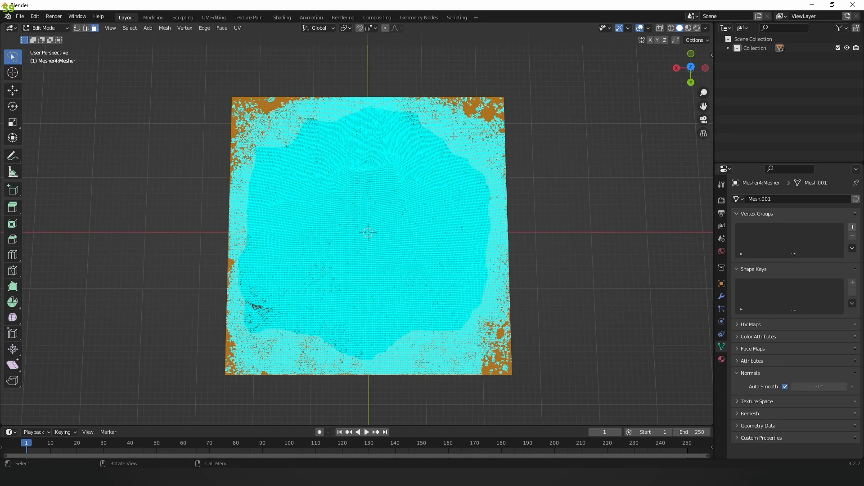
{"action": "key", "text": "x"}
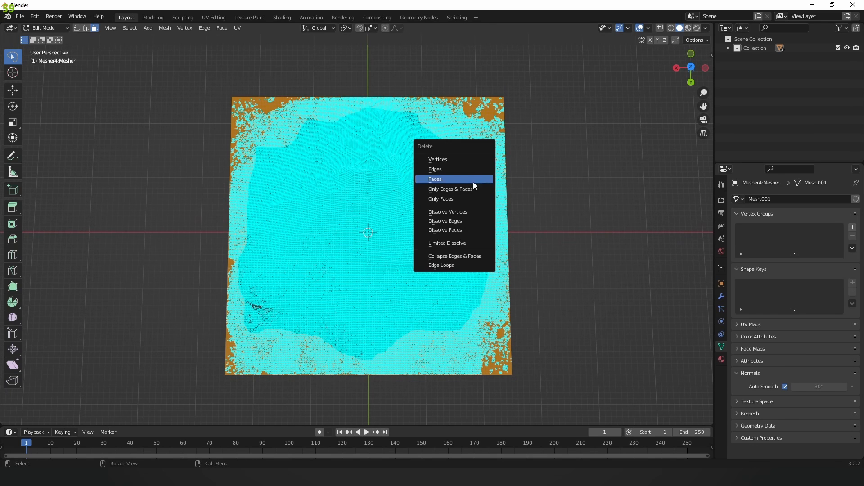
{"action": "left_click", "coordinate": [441, 179]}
{"action": "key", "text": "Tab"}
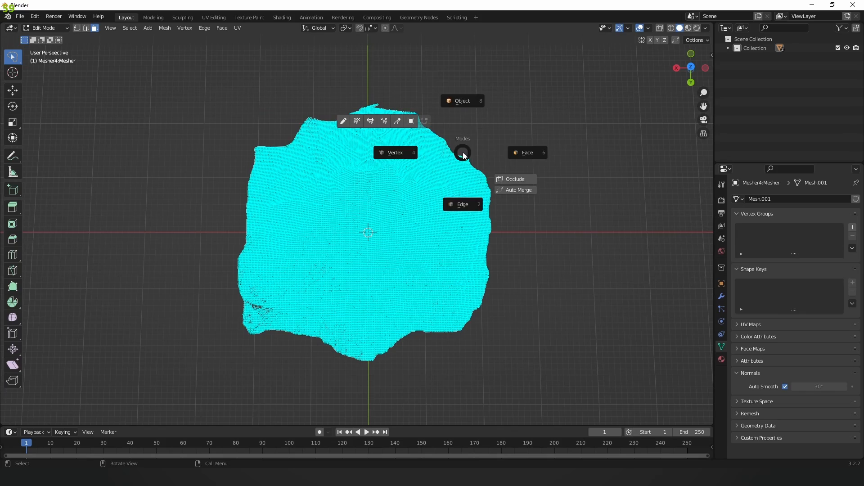
{"action": "left_click", "coordinate": [458, 96]}
{"action": "left_click", "coordinate": [490, 90]}
{"action": "scroll", "coordinate": [486, 101], "scroll_direction": "down", "scroll_amount": 3}
{"action": "middle_click_drag", "start_coordinate": [423, 177], "coordinate": [464, 135]}
{"action": "scroll", "coordinate": [396, 189], "scroll_direction": "up", "scroll_amount": 4}
{"action": "middle_click_drag", "start_coordinate": [363, 202], "coordinate": [390, 253]}
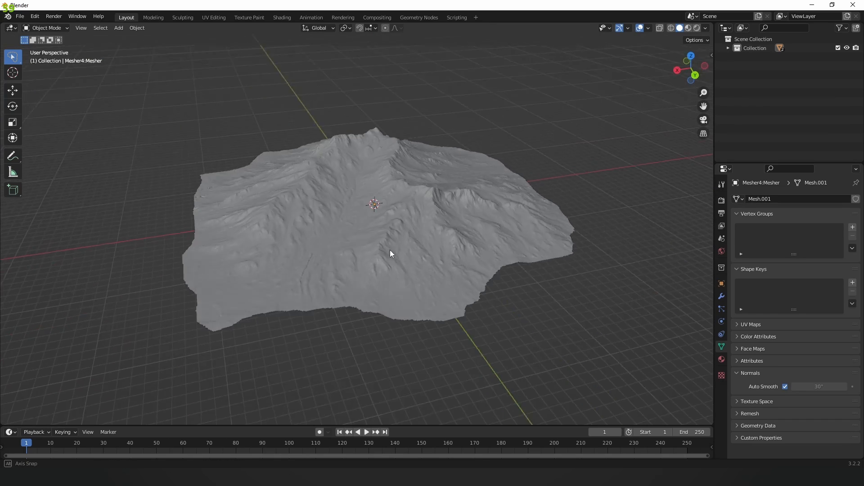
Step: Shade the terrain smooth with auto smooth turned off
{"action": "scroll", "coordinate": [395, 235], "scroll_direction": "up", "scroll_amount": 5}
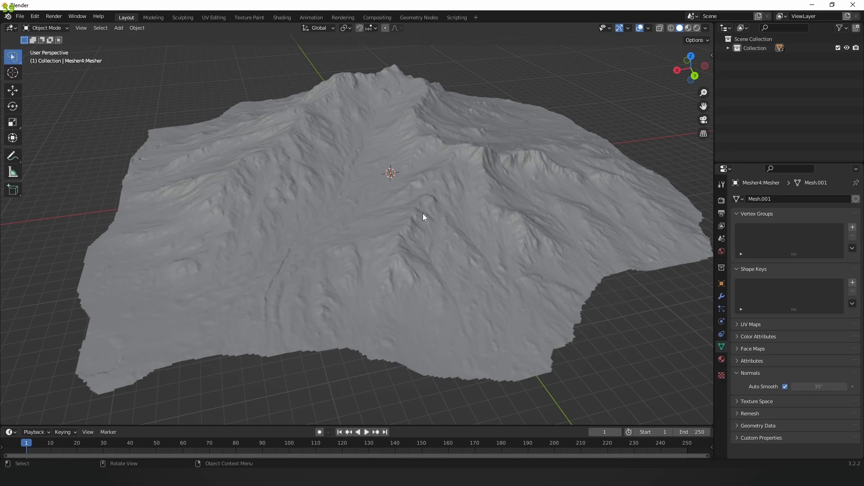
{"action": "scroll", "coordinate": [423, 213], "scroll_direction": "up", "scroll_amount": 6}
{"action": "mouse_move", "coordinate": [423, 203]}
{"action": "middle_mouse_down"}
{"action": "mouse_move", "coordinate": [413, 230]}
{"action": "mouse_move", "coordinate": [433, 210]}
{"action": "middle_mouse_up"}
{"action": "right_click", "coordinate": [403, 192]}
{"action": "left_click", "coordinate": [403, 189]}
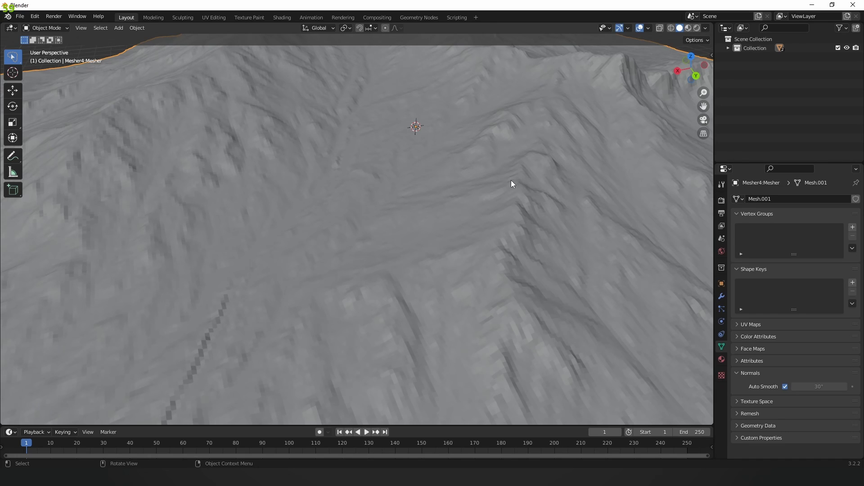
{"action": "right_click", "coordinate": [499, 192]}
{"action": "left_click", "coordinate": [785, 387]}
{"action": "scroll", "coordinate": [481, 228], "scroll_direction": "down", "scroll_amount": 3}
{"action": "middle_click_drag", "start_coordinate": [450, 229], "coordinate": [416, 228]}
{"action": "scroll", "coordinate": [459, 211], "scroll_direction": "up", "scroll_amount": 2}
{"action": "mouse_move", "coordinate": [471, 217]}
{"action": "middle_mouse_down"}
{"action": "mouse_move", "coordinate": [428, 226]}
{"action": "mouse_move", "coordinate": [459, 222]}
{"action": "middle_mouse_up"}
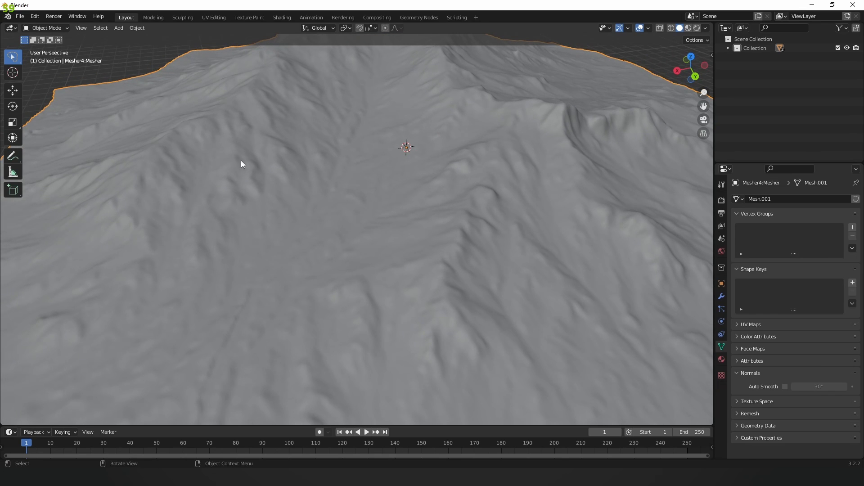
Step: Switch to the D:\Workshop\Mesh folder and select Demo_Engine.fbx
{"action": "left_click", "coordinate": [20, 17]}
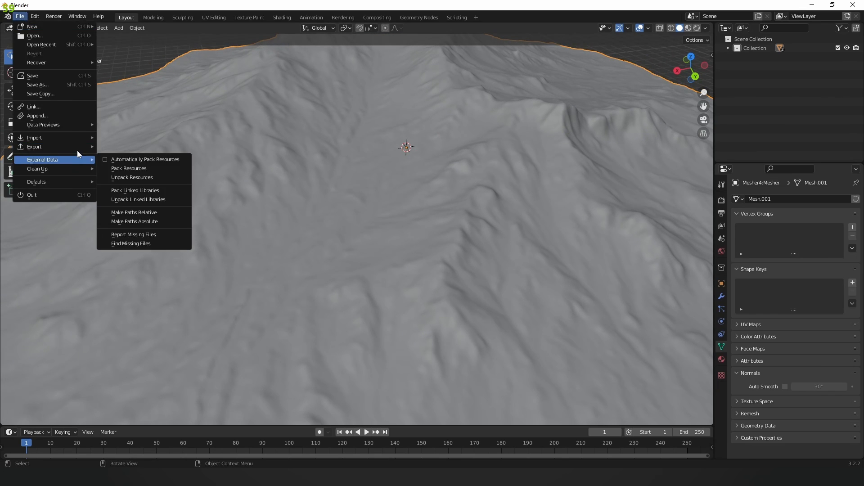
{"action": "scroll", "coordinate": [495, 153], "scroll_direction": "down", "scroll_amount": 2}
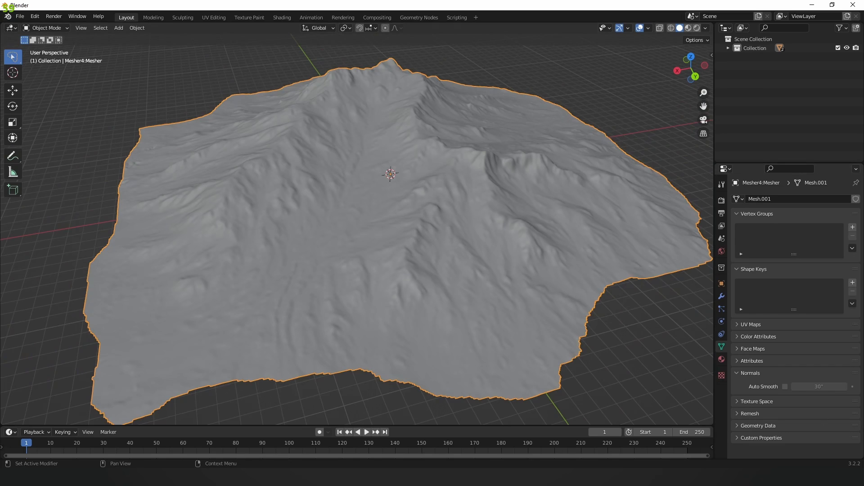
{"action": "key", "text": "alt+Tab"}
{"action": "left_click", "coordinate": [425, 200]}
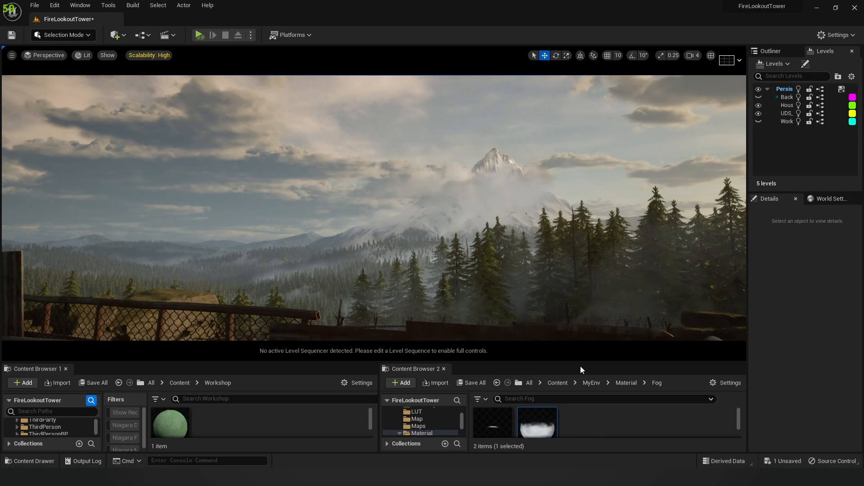
Step: Import Demo_Engine.fbx into the Workshop content folder with Import All, then close the Message Log
{"action": "left_click_drag", "start_coordinate": [581, 363], "coordinate": [579, 340]}
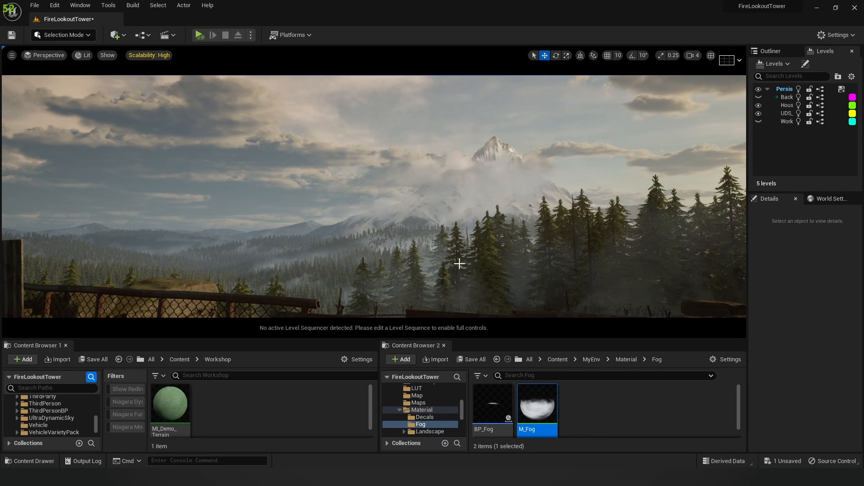
{"action": "key", "text": "alt+Tab"}
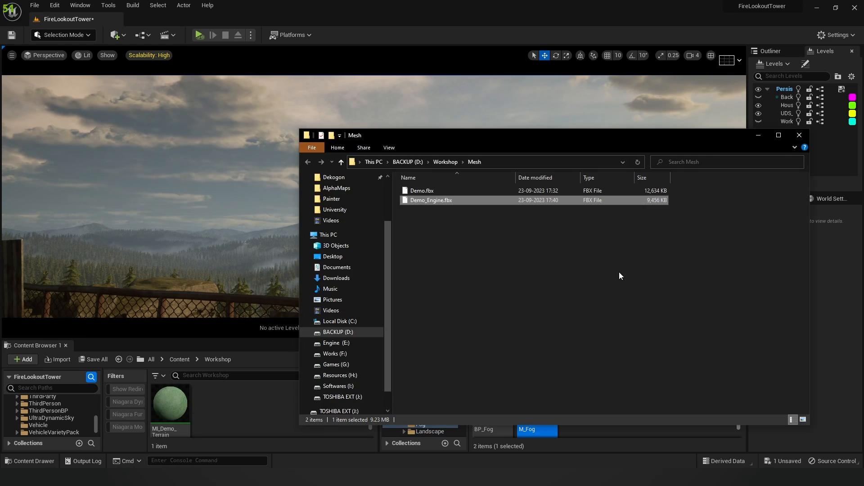
{"action": "left_click_drag", "start_coordinate": [441, 203], "coordinate": [239, 402]}
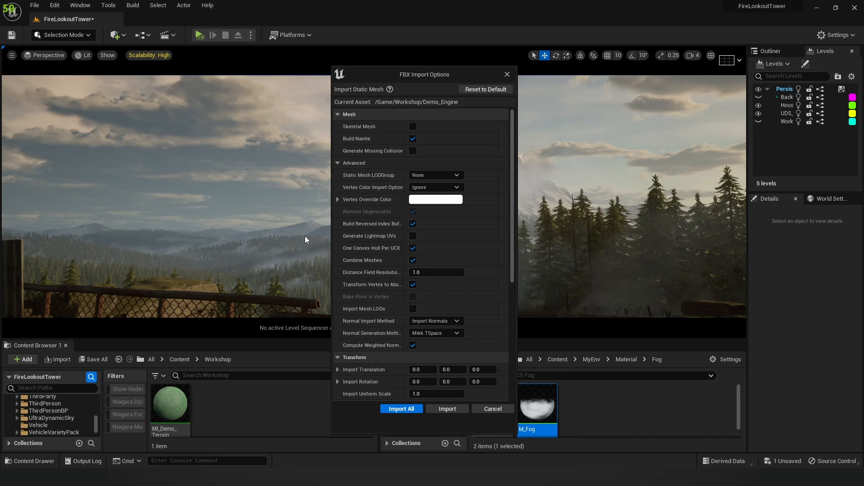
{"action": "left_click", "coordinate": [401, 409]}
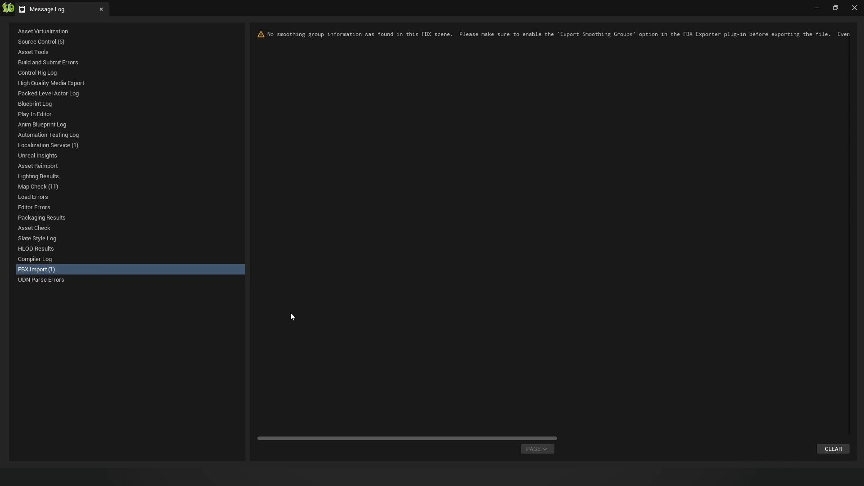
{"action": "left_click", "coordinate": [855, 9]}
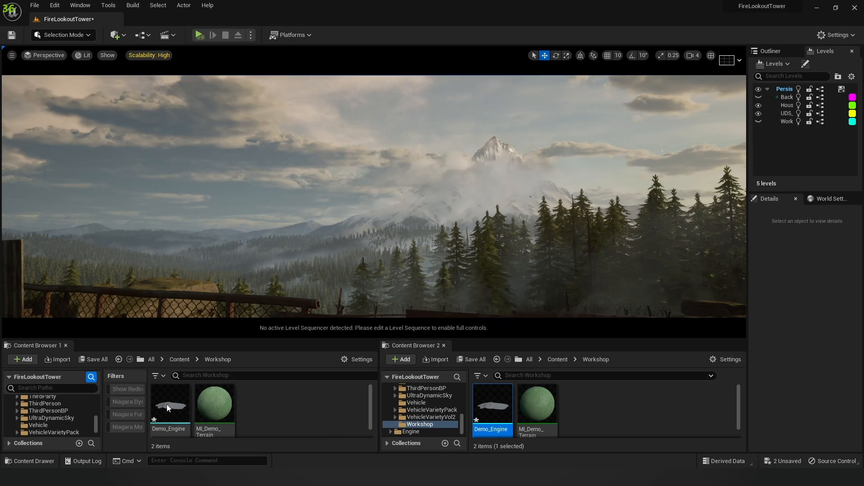
Step: Open the Demo_Engine mesh and the MI_Demo_Terrain material instance
{"action": "double_click", "coordinate": [168, 407]}
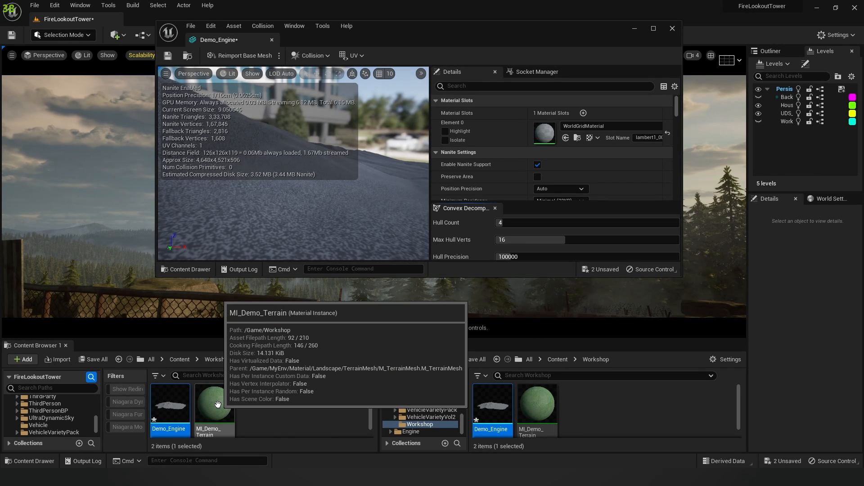
{"action": "double_click", "coordinate": [217, 404]}
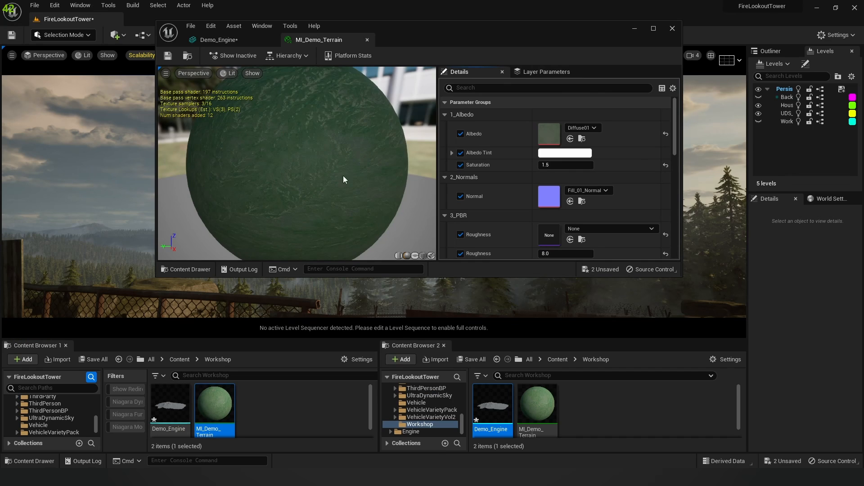
{"action": "scroll", "coordinate": [518, 181], "scroll_direction": "down", "scroll_amount": 3}
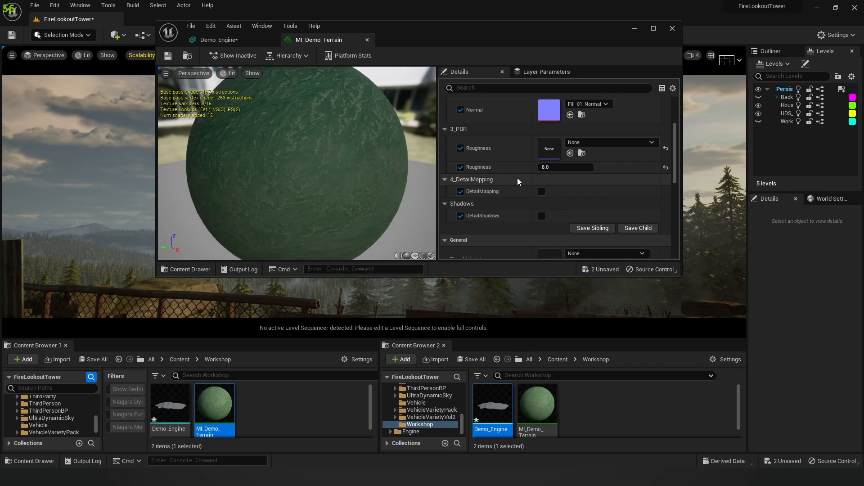
{"action": "scroll", "coordinate": [514, 185], "scroll_direction": "down", "scroll_amount": 3}
Step: Open parent material M_TerrainMesh full-screen, inspect its Albedo nodes, then close it
{"action": "double_click", "coordinate": [548, 212]}
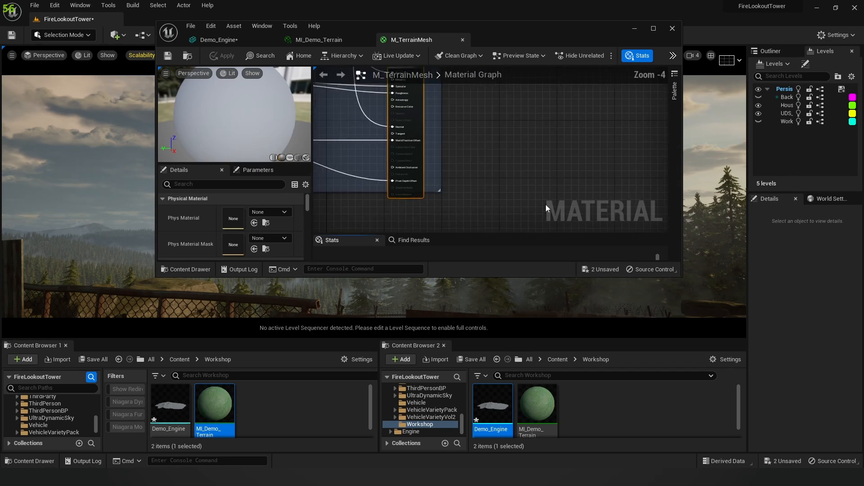
{"action": "double_click", "coordinate": [504, 40]}
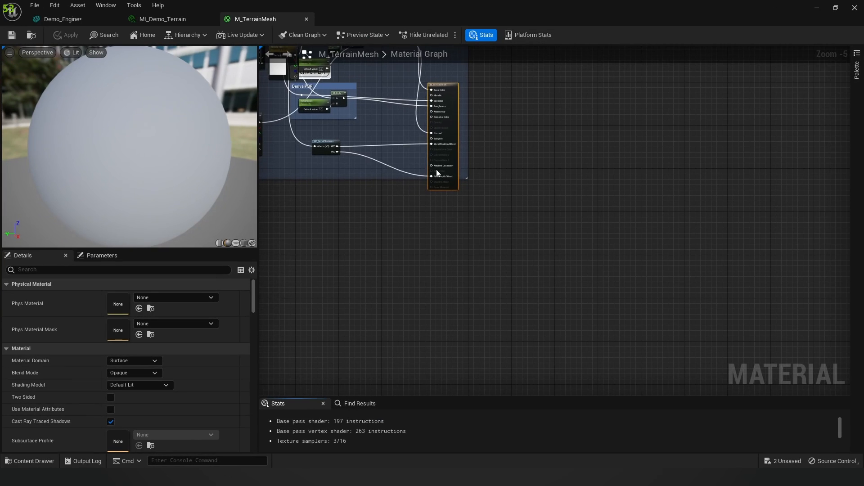
{"action": "scroll", "coordinate": [436, 169], "scroll_direction": "down", "scroll_amount": 1}
{"action": "scroll", "coordinate": [379, 146], "scroll_direction": "up", "scroll_amount": 1}
{"action": "right_click_drag", "start_coordinate": [426, 150], "coordinate": [509, 231]}
{"action": "scroll", "coordinate": [509, 231], "scroll_direction": "up", "scroll_amount": 3}
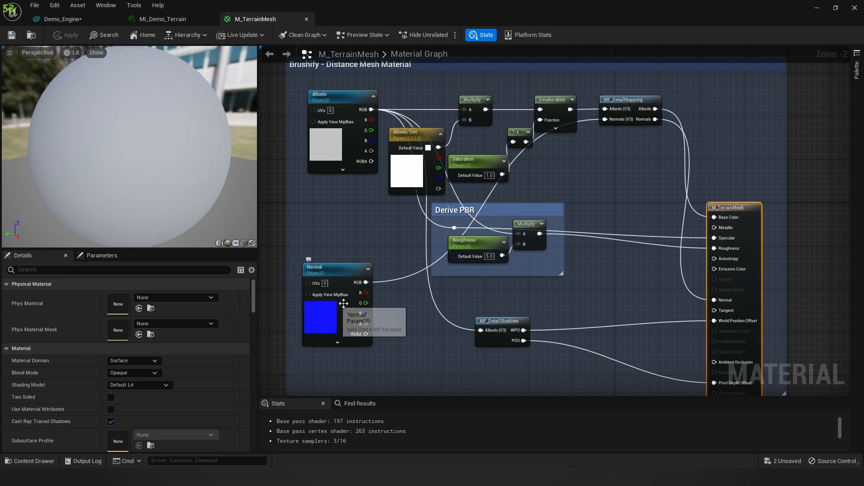
{"action": "right_click_drag", "start_coordinate": [602, 203], "coordinate": [573, 187]}
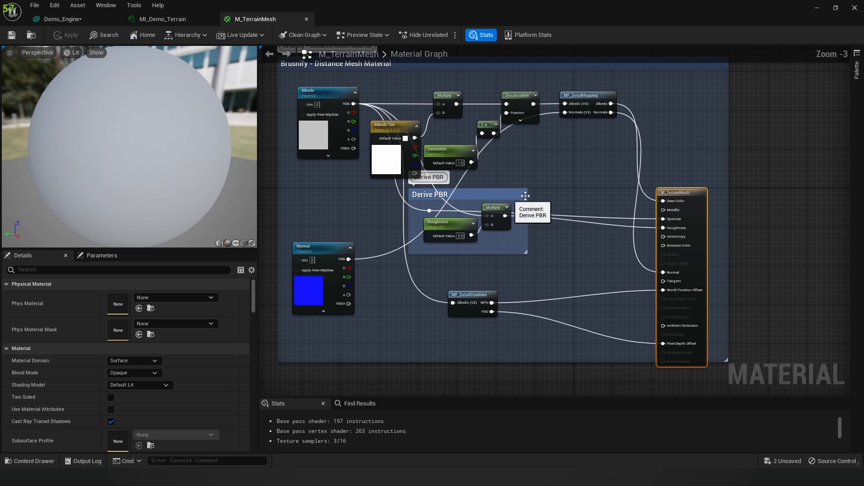
{"action": "scroll", "coordinate": [541, 196], "scroll_direction": "down", "scroll_amount": 1}
{"action": "right_click_drag", "start_coordinate": [452, 199], "coordinate": [432, 193]}
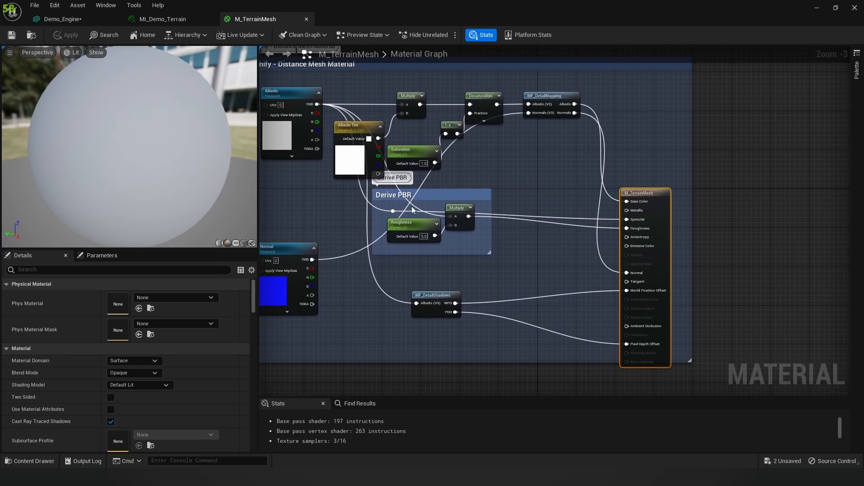
{"action": "scroll", "coordinate": [385, 211], "scroll_direction": "up", "scroll_amount": 2}
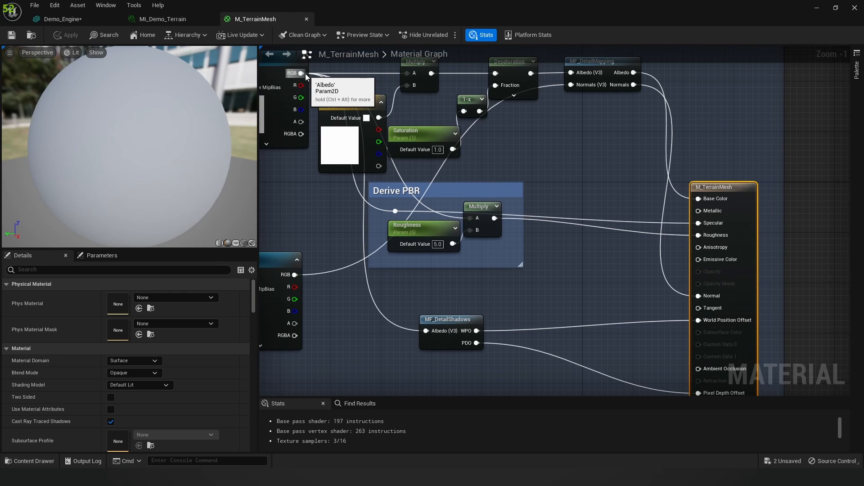
{"action": "right_click_drag", "start_coordinate": [336, 80], "coordinate": [365, 96]}
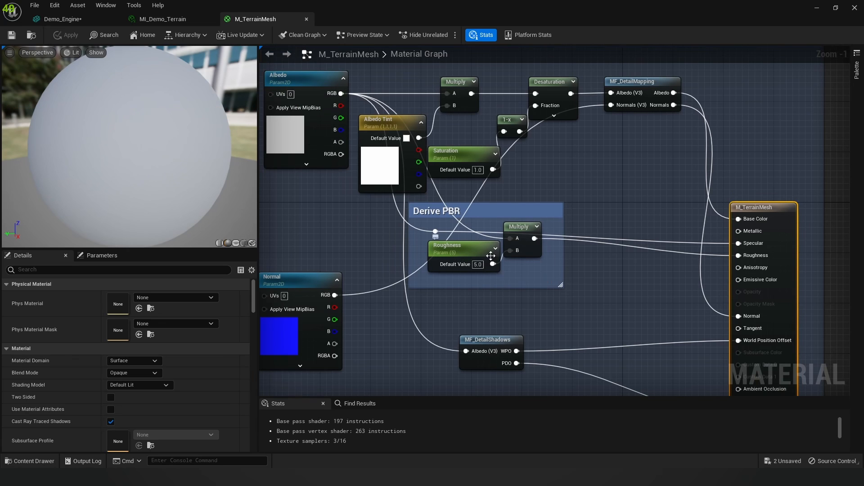
{"action": "scroll", "coordinate": [592, 258], "scroll_direction": "down", "scroll_amount": 2}
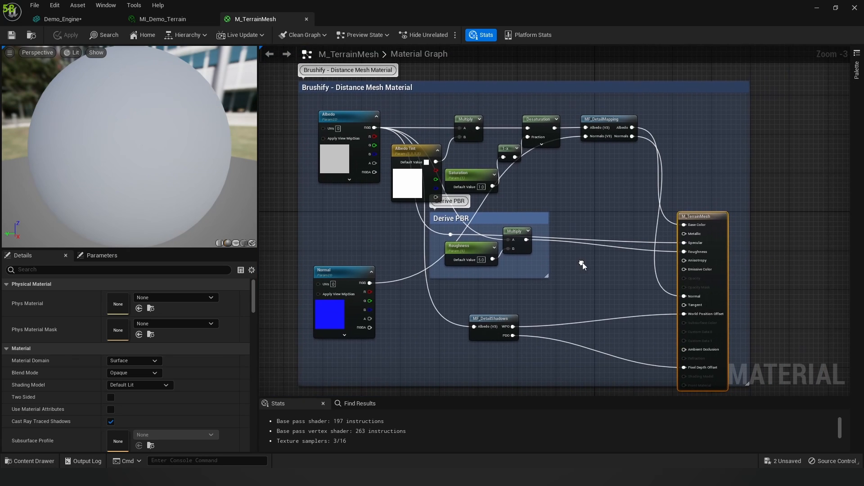
{"action": "left_click", "coordinate": [307, 19]}
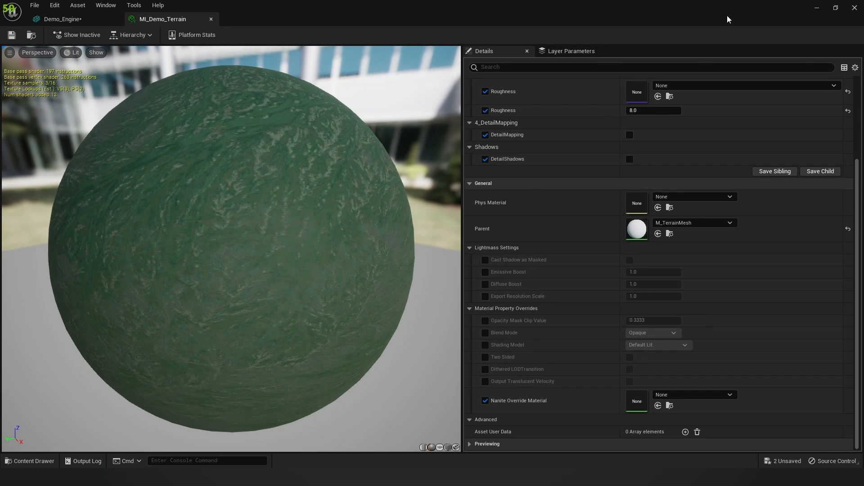
Step: Put MI_Demo_Terrain in Demo_Engine's Element 0 material slot and close the Static Mesh editor
{"action": "scroll", "coordinate": [714, 135], "scroll_direction": "up", "scroll_amount": 5}
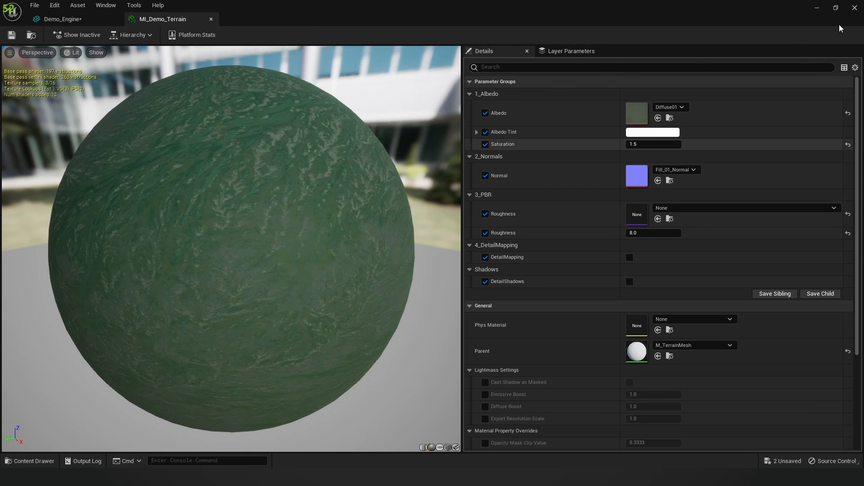
{"action": "left_click", "coordinate": [819, 9]}
{"action": "double_click", "coordinate": [176, 406]}
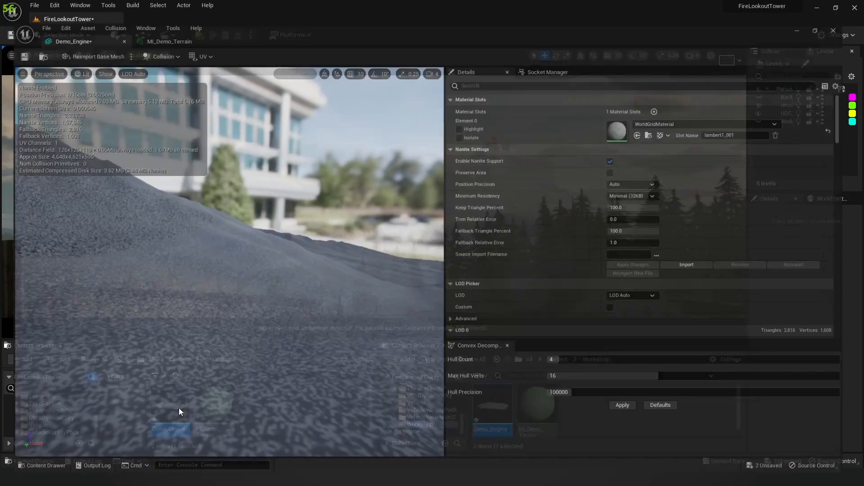
{"action": "right_click_drag", "start_coordinate": [270, 225], "coordinate": [127, 272]}
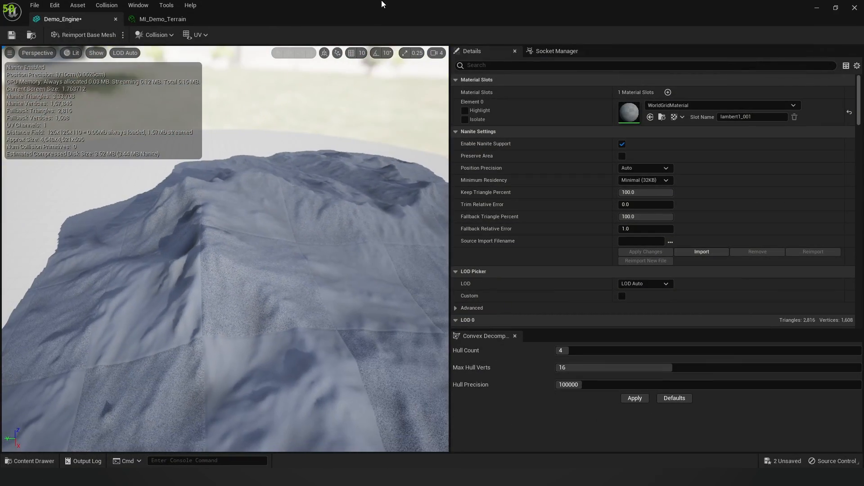
{"action": "double_click", "coordinate": [384, 18]}
{"action": "left_click", "coordinate": [222, 415]}
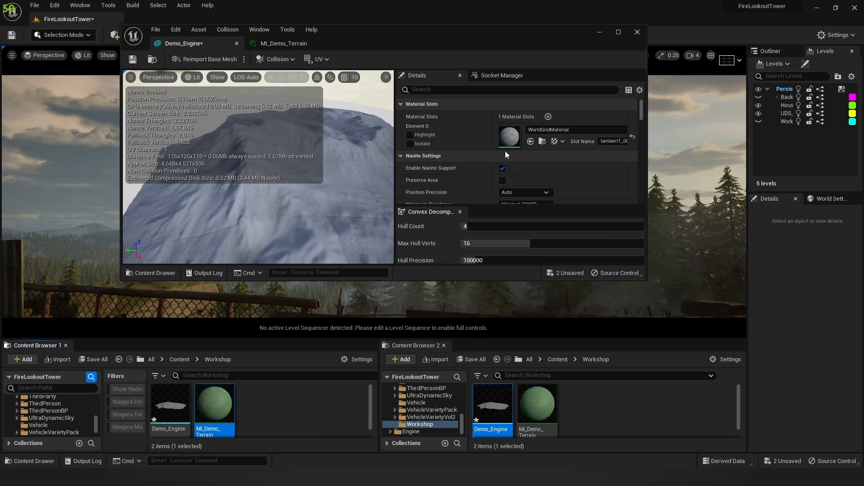
{"action": "left_click", "coordinate": [531, 141]}
{"action": "double_click", "coordinate": [364, 33]}
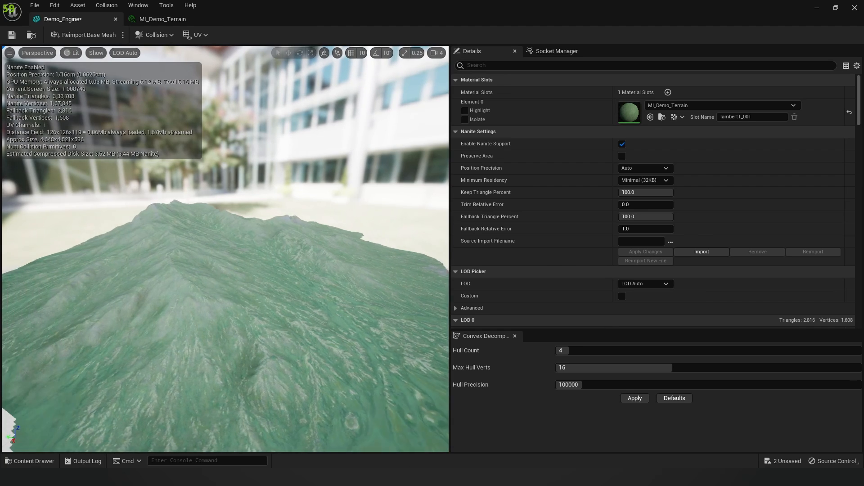
{"action": "left_click", "coordinate": [854, 8]}
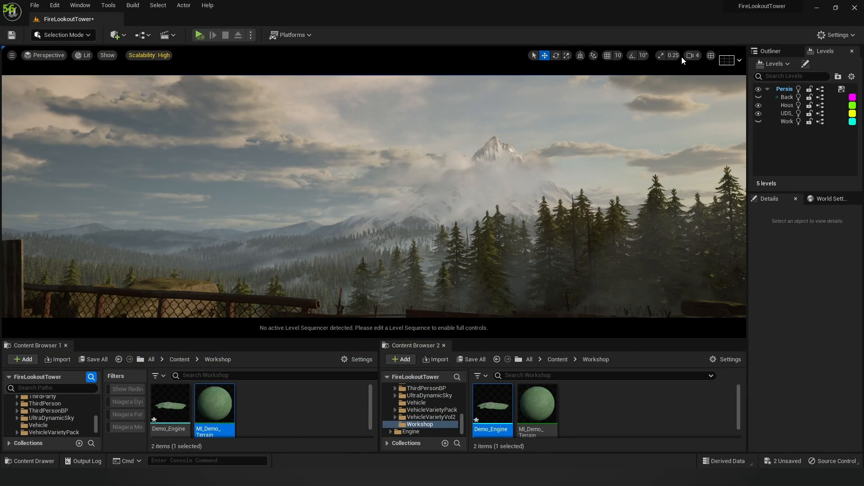
Step: Raise the Unreal level viewport camera speed to 8
{"action": "left_click", "coordinate": [693, 55]}
{"action": "left_click_drag", "start_coordinate": [723, 75], "coordinate": [757, 77]}
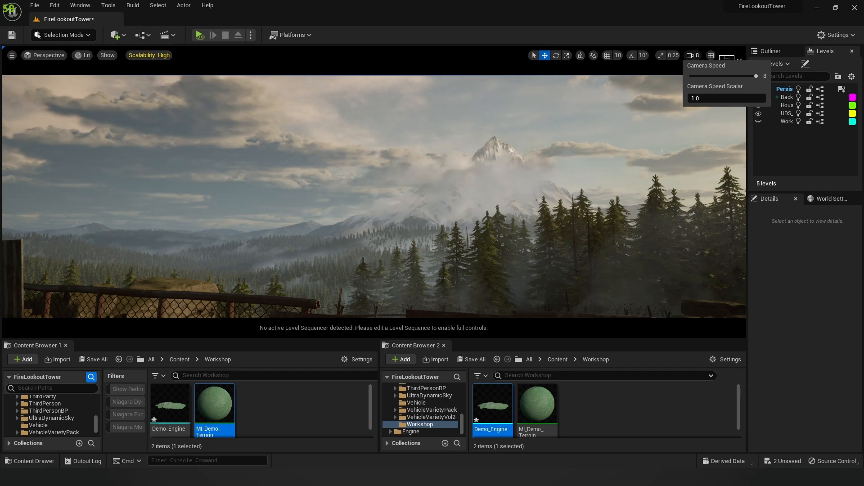
{"action": "left_click", "coordinate": [800, 48]}
Step: Minimize Unreal Engine and the file browser, then advance to the backdrop-pyramid slide
{"action": "left_click", "coordinate": [817, 8]}
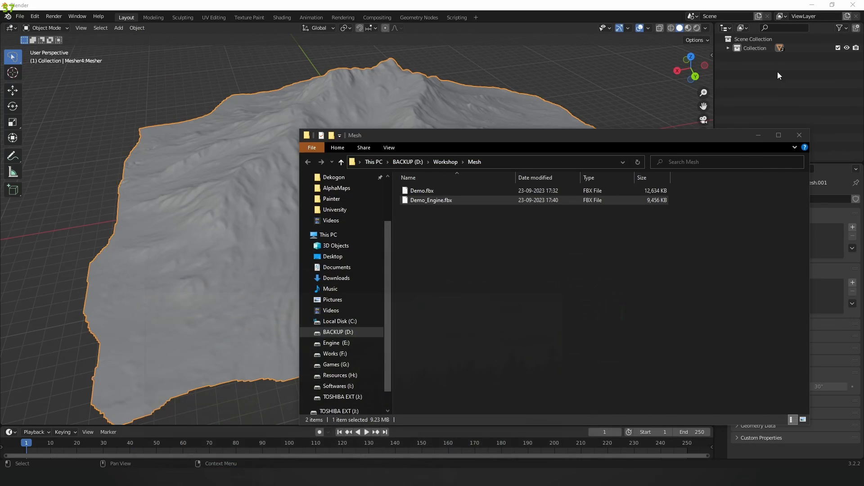
{"action": "left_click", "coordinate": [766, 130]}
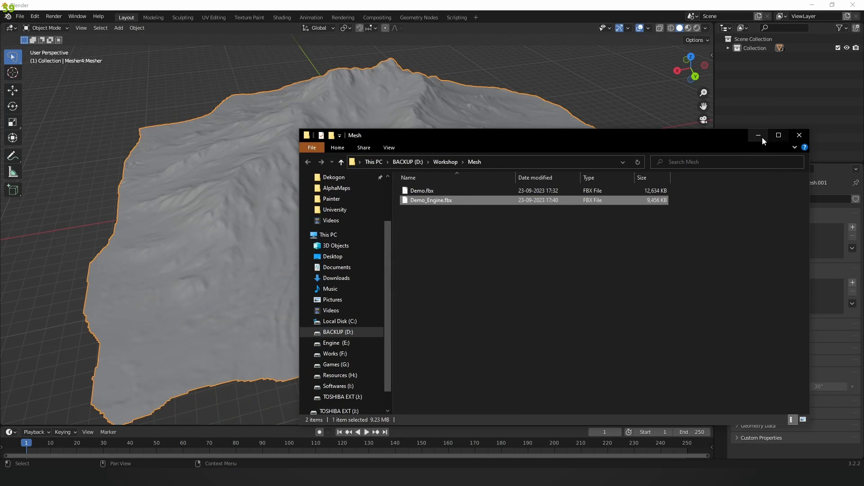
{"action": "left_click", "coordinate": [761, 137]}
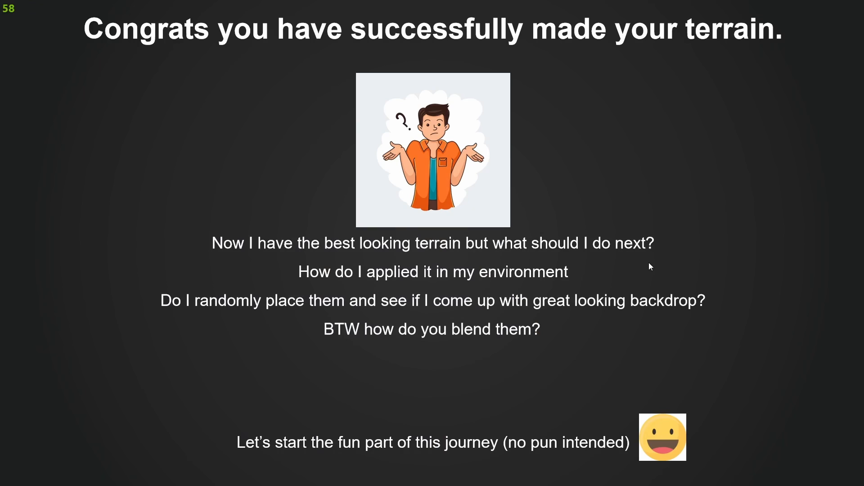
{"action": "left_click", "coordinate": [711, 358]}
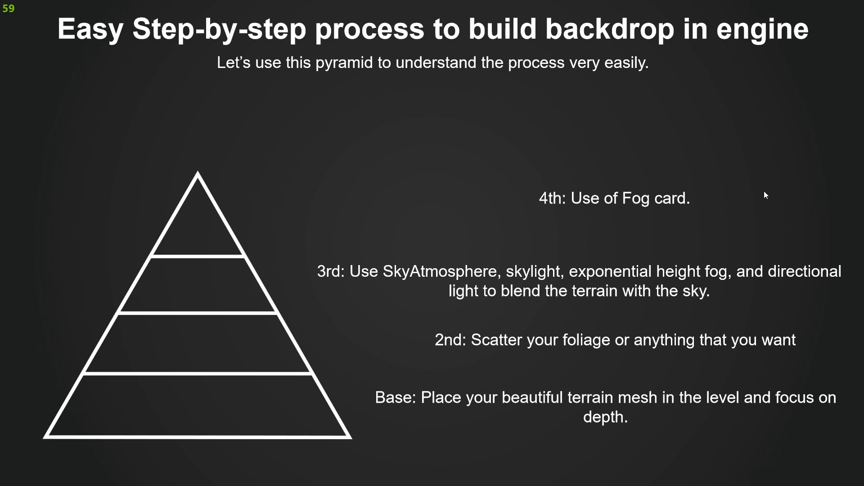
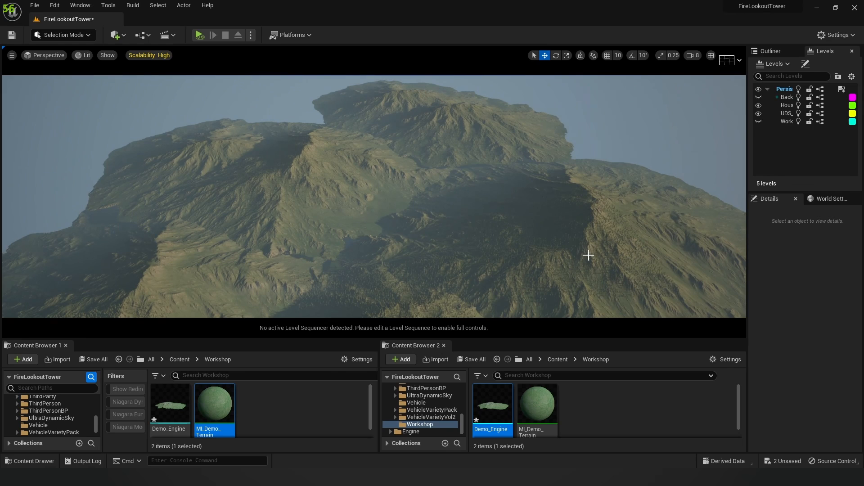
Step: Fly the viewport camera back from the terrain close-up toward the lookout tower
{"action": "right_click_drag", "start_coordinate": [440, 228], "coordinate": [444, 235]}
{"action": "key", "text": "s"}
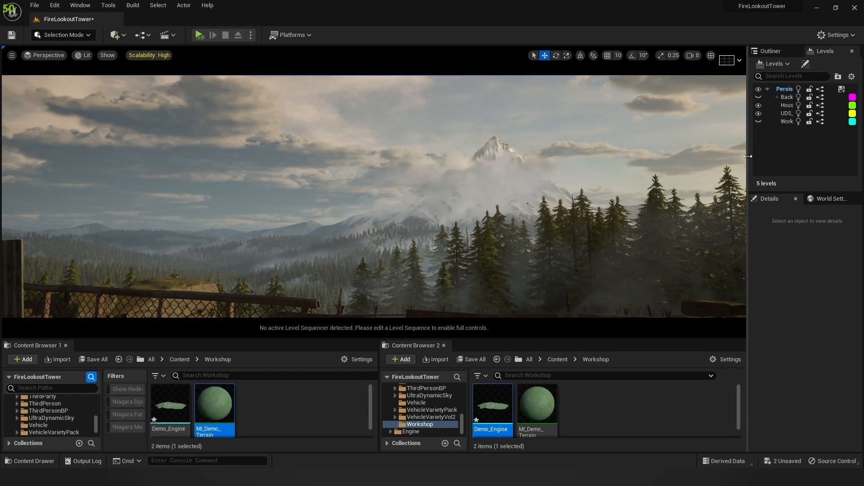
Step: Drag the splitter left to widen the Outliner and Levels panels
{"action": "left_click_drag", "start_coordinate": [748, 157], "coordinate": [711, 158]}
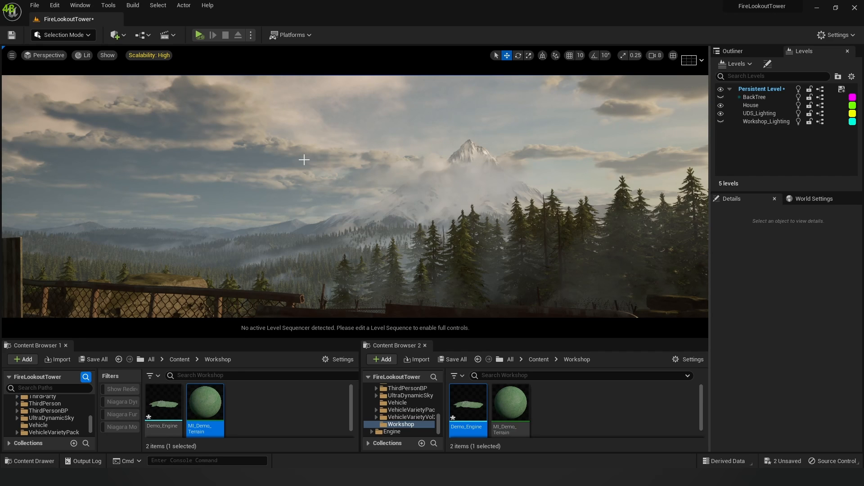
Step: Show Workshop_Lighting, hide UDS_Lighting, and fly slowly around the tower to view it
{"action": "left_click", "coordinate": [720, 122]}
{"action": "left_click", "coordinate": [720, 113]}
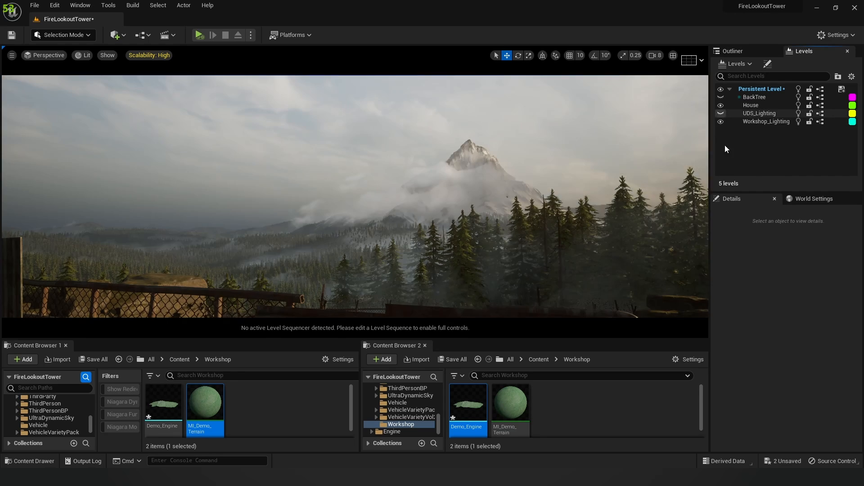
{"action": "mouse_move", "coordinate": [502, 175]}
{"action": "right_mouse_down"}
{"action": "mouse_move", "coordinate": [558, 168]}
{"action": "mouse_move", "coordinate": [502, 175]}
{"action": "right_mouse_up"}
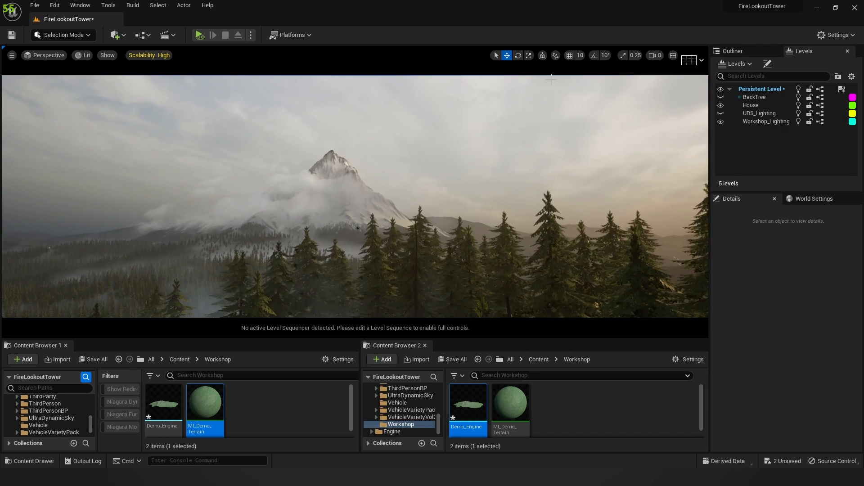
{"action": "left_click", "coordinate": [656, 55]}
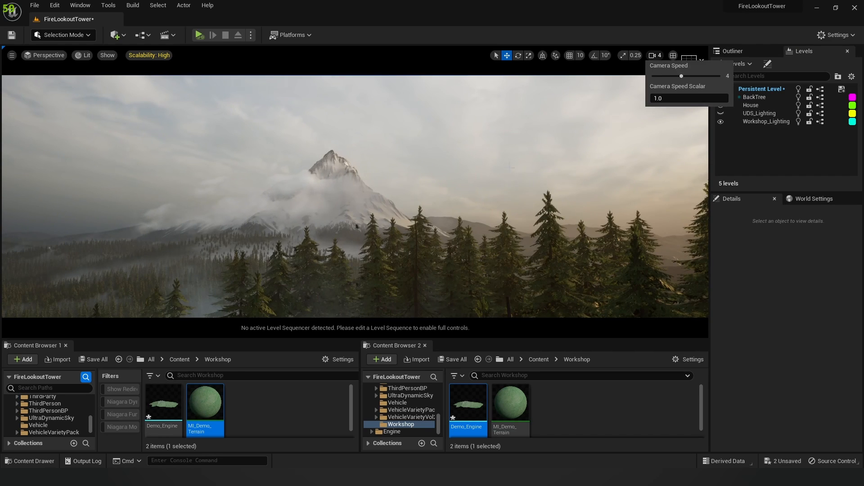
{"action": "right_click_drag", "start_coordinate": [585, 153], "coordinate": [512, 163]}
{"action": "key", "text": "s"}
{"action": "key", "text": "w"}
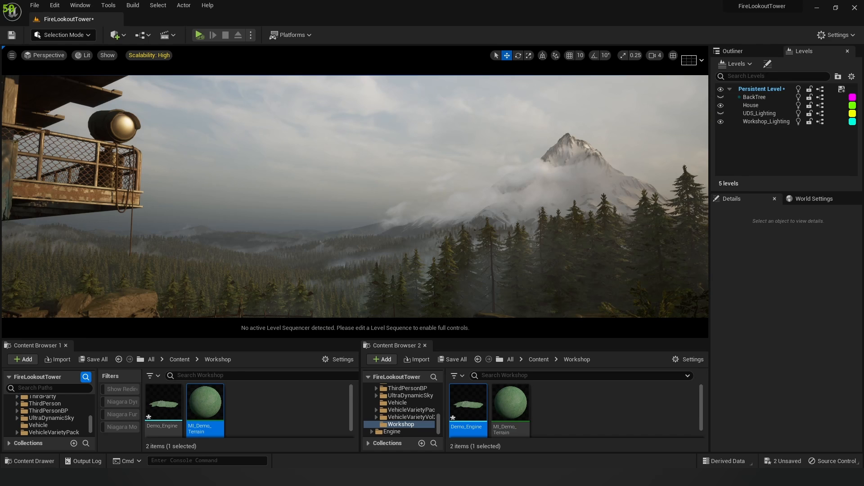
{"action": "right_click_drag", "start_coordinate": [513, 162], "coordinate": [539, 163]}
Step: Swap UDS_Lighting and Workshop_Lighting again, ending with Workshop_Lighting shown and selected
{"action": "left_click", "coordinate": [721, 113]}
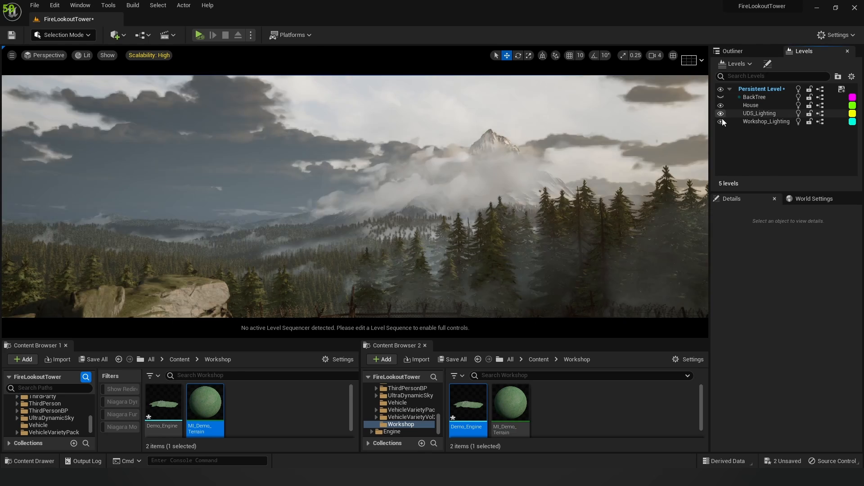
{"action": "left_click", "coordinate": [721, 121]}
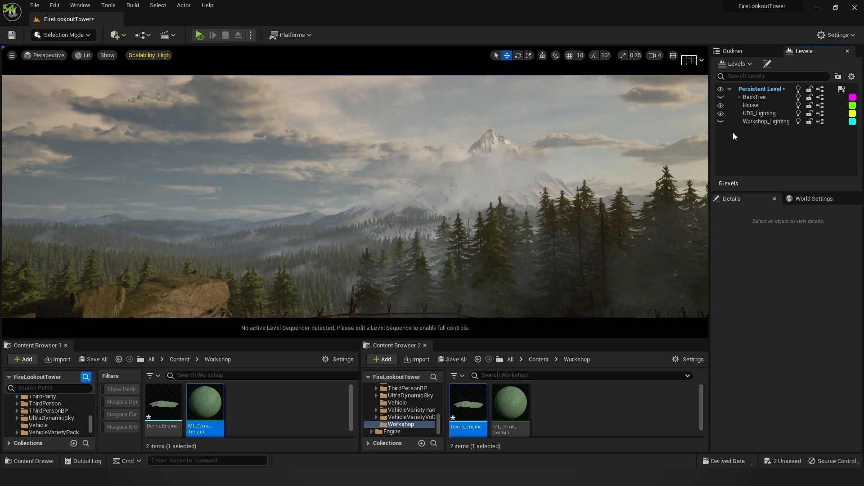
{"action": "left_click", "coordinate": [721, 114]}
{"action": "left_click", "coordinate": [721, 121]}
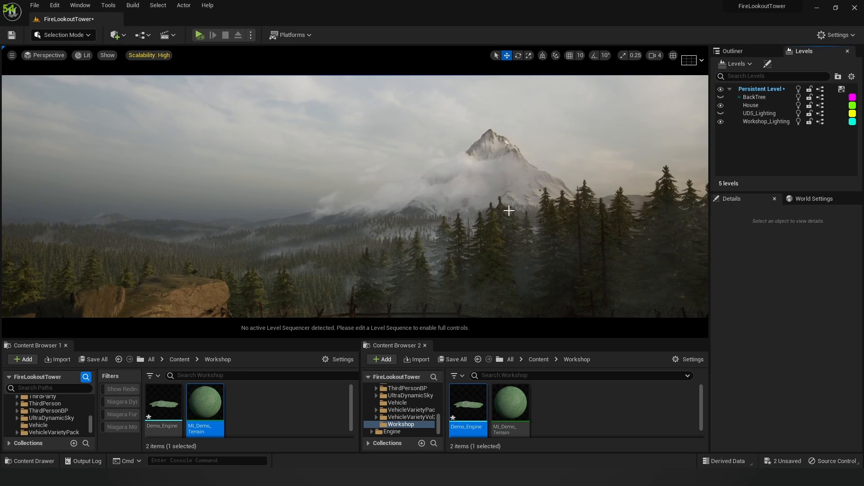
{"action": "mouse_move", "coordinate": [450, 194]}
{"action": "right_mouse_down"}
{"action": "mouse_move", "coordinate": [536, 194]}
{"action": "mouse_move", "coordinate": [451, 196]}
{"action": "right_mouse_up"}
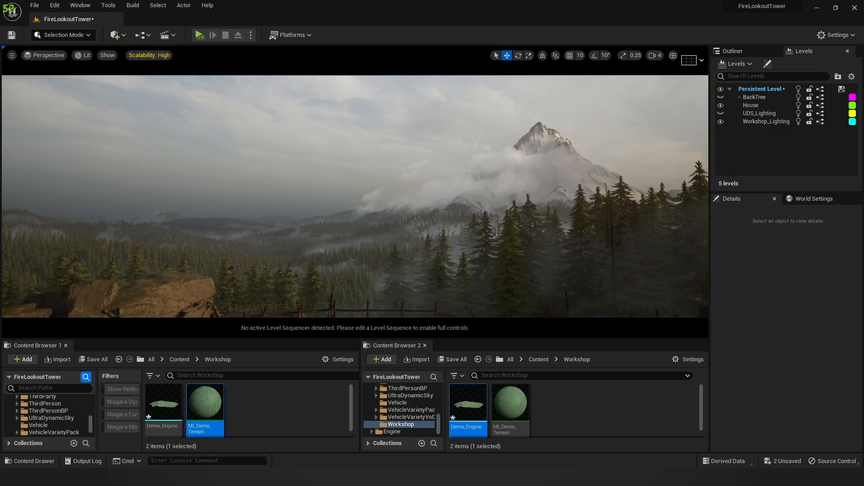
{"action": "left_click", "coordinate": [784, 123]}
Step: In the Outliner, hide the sun, fog, post process, rect light and Fog_Basic clouds
{"action": "left_click", "coordinate": [740, 51]}
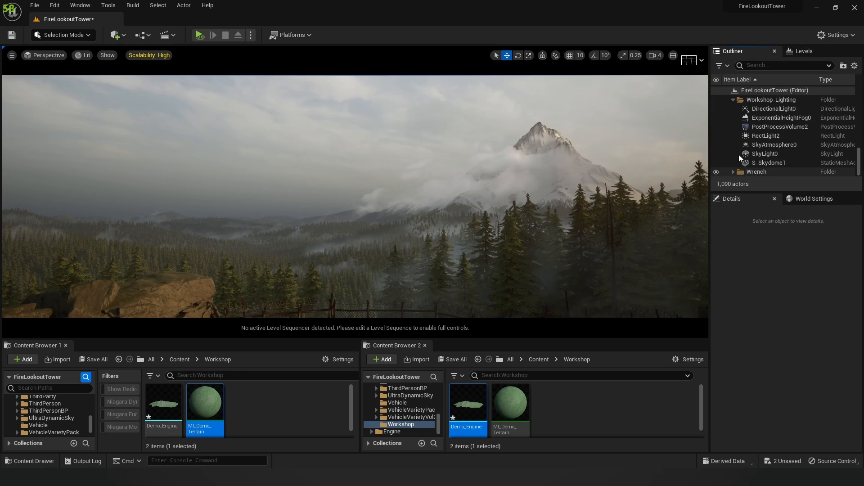
{"action": "left_click_drag", "start_coordinate": [717, 110], "coordinate": [739, 165]}
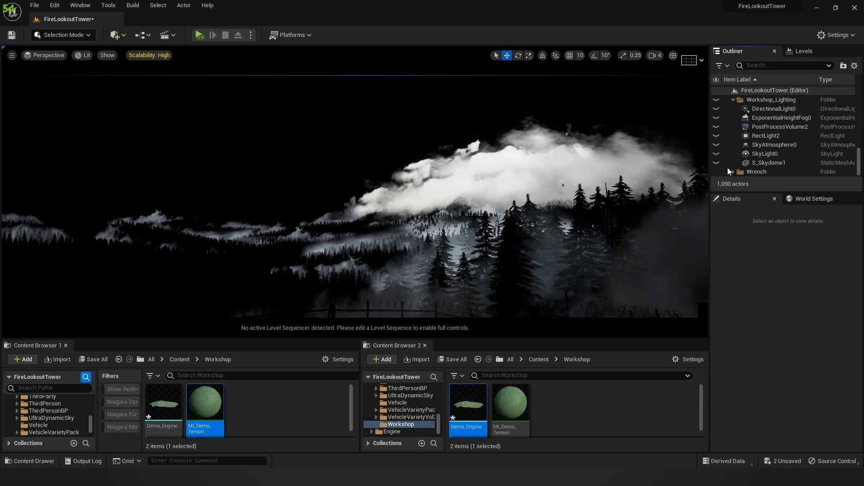
{"action": "scroll", "coordinate": [733, 132], "scroll_direction": "up", "scroll_amount": 5}
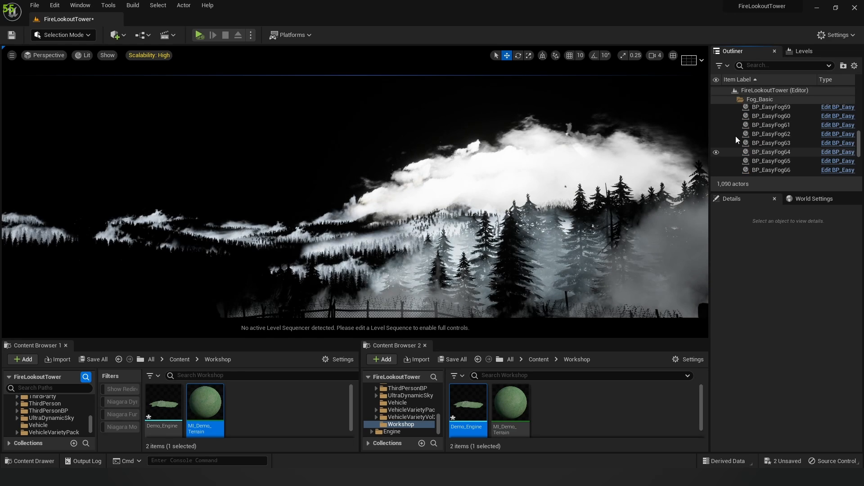
{"action": "scroll", "coordinate": [747, 117], "scroll_direction": "up", "scroll_amount": 8}
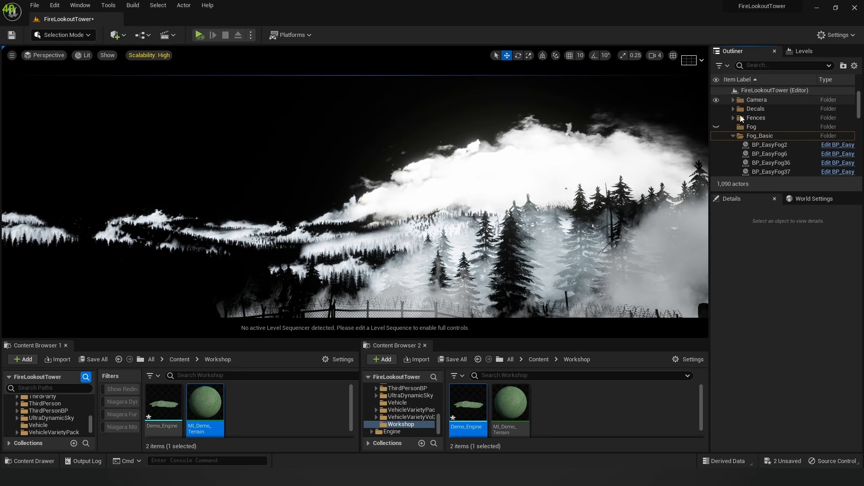
{"action": "left_click", "coordinate": [717, 136]}
{"action": "scroll", "coordinate": [734, 136], "scroll_direction": "down", "scroll_amount": 12}
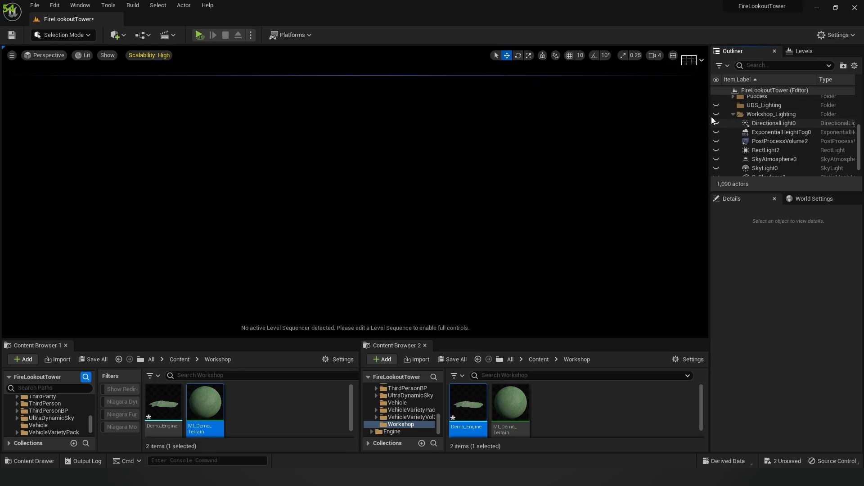
Step: Re-enable DirectionalLight0 and SkyAtmosphere0, keeping PostProcessVolume2 hidden
{"action": "left_click", "coordinate": [716, 123]}
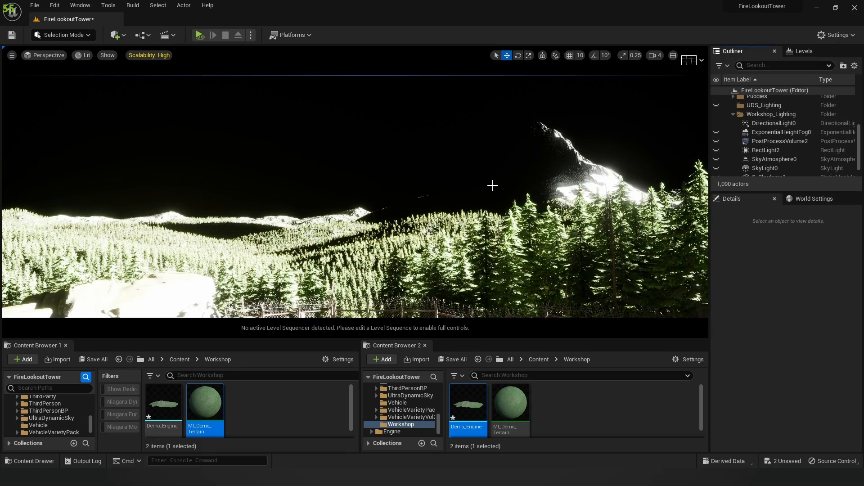
{"action": "right_click_drag", "start_coordinate": [493, 186], "coordinate": [468, 191]}
{"action": "key", "text": "s"}
{"action": "key", "text": "w"}
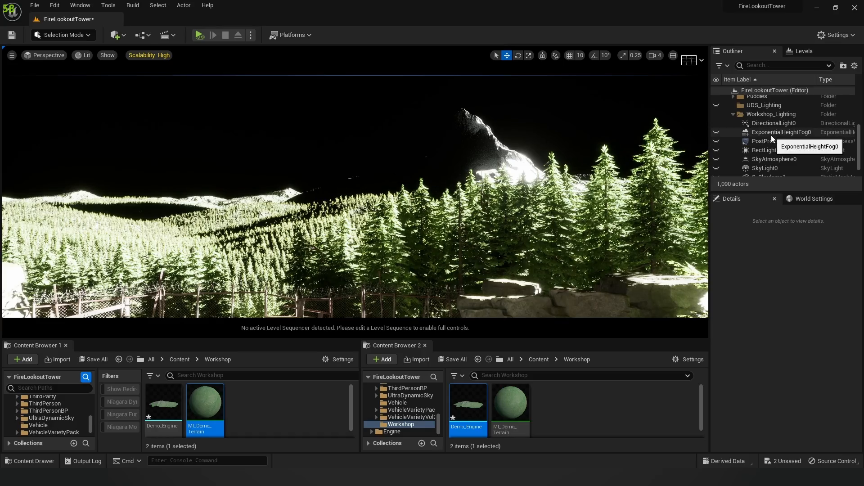
{"action": "left_click", "coordinate": [716, 141]}
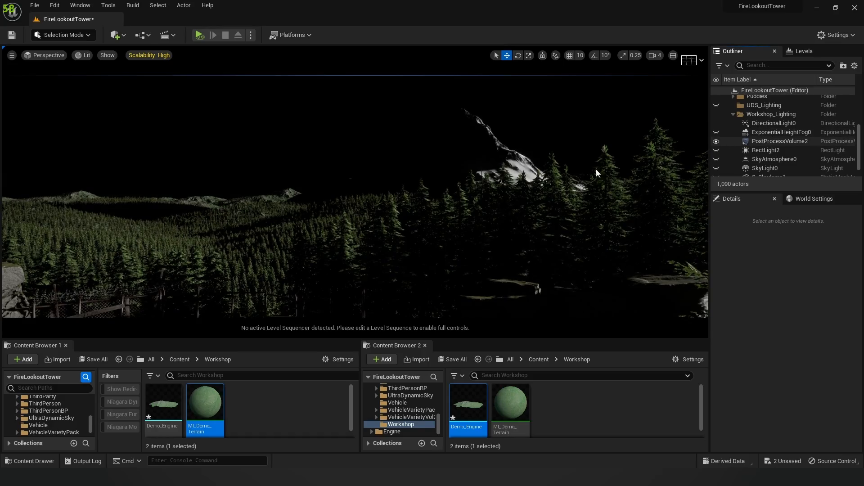
{"action": "mouse_move", "coordinate": [451, 185]}
{"action": "right_mouse_down"}
{"action": "mouse_move", "coordinate": [381, 187]}
{"action": "mouse_move", "coordinate": [439, 187]}
{"action": "right_mouse_up"}
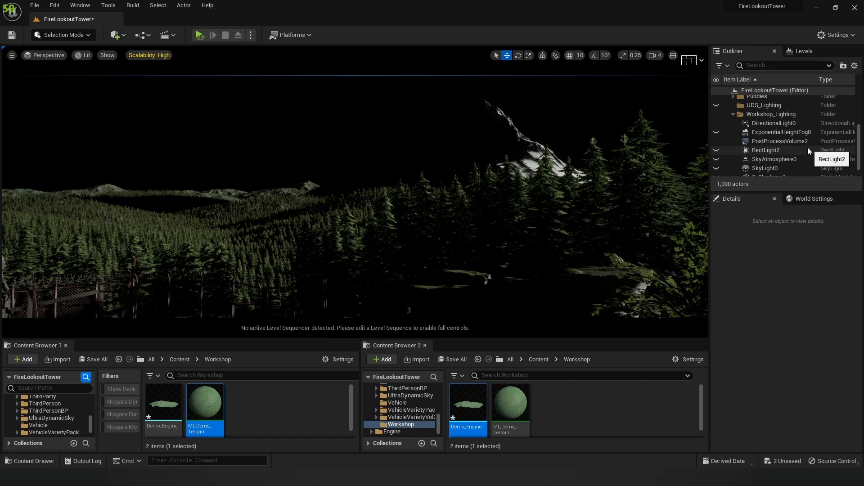
{"action": "scroll", "coordinate": [807, 147], "scroll_direction": "down", "scroll_amount": 2}
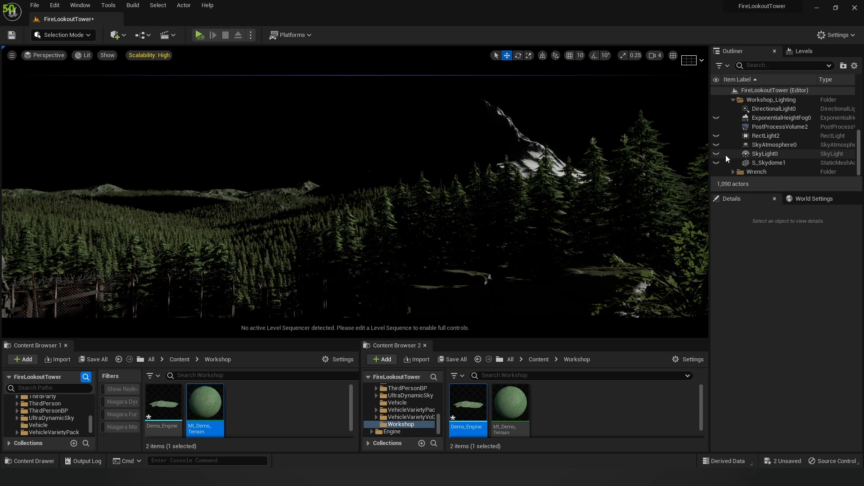
{"action": "left_click", "coordinate": [717, 144]}
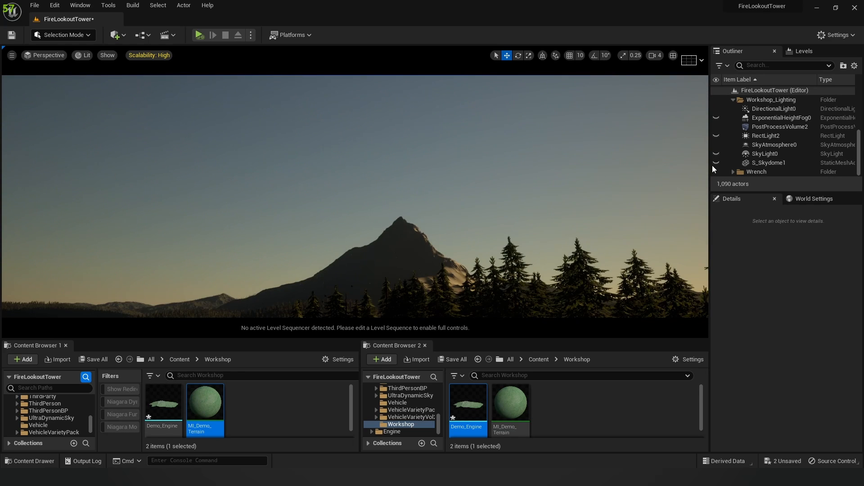
Step: Unhide S_Skydome1, SkyLight0 and ExponentialHeightFog0 in the Outliner
{"action": "left_click", "coordinate": [713, 163]}
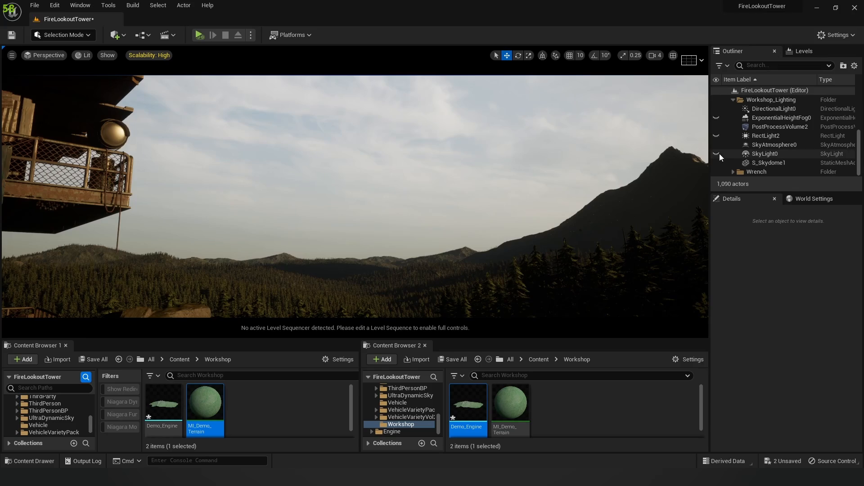
{"action": "left_click", "coordinate": [717, 153]}
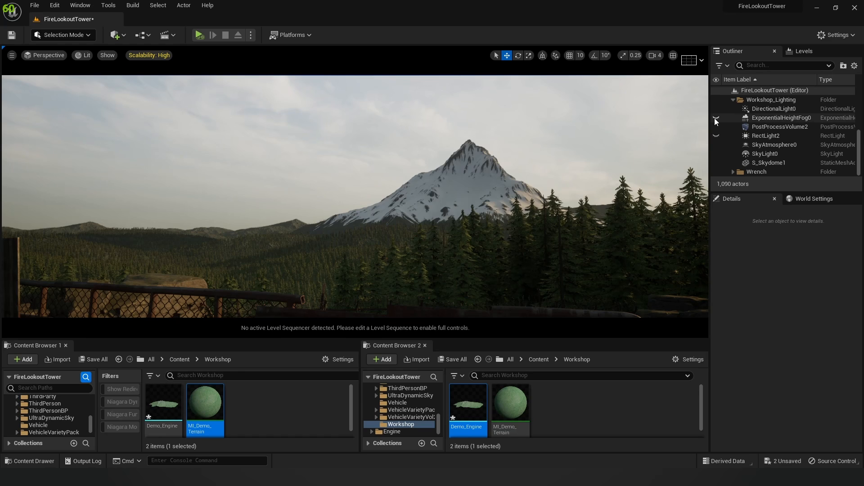
{"action": "left_click", "coordinate": [716, 118]}
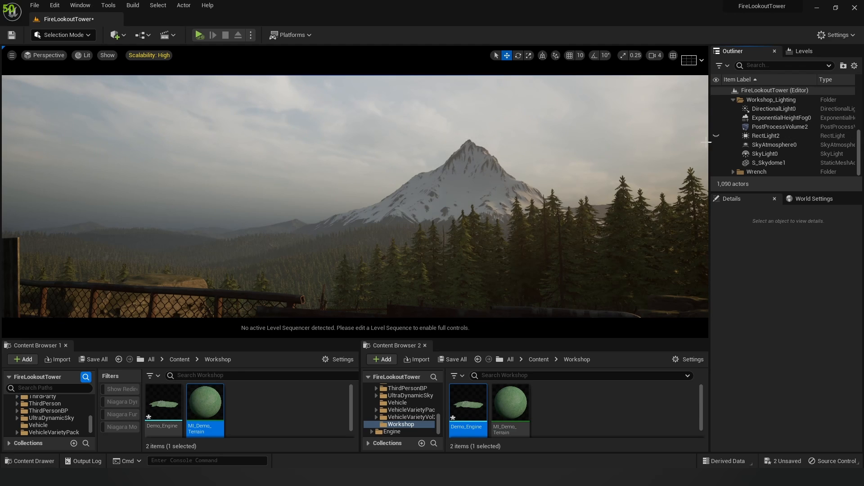
Step: Turn RectLight2 back on, check its Details, then deselect it
{"action": "left_click", "coordinate": [716, 135]}
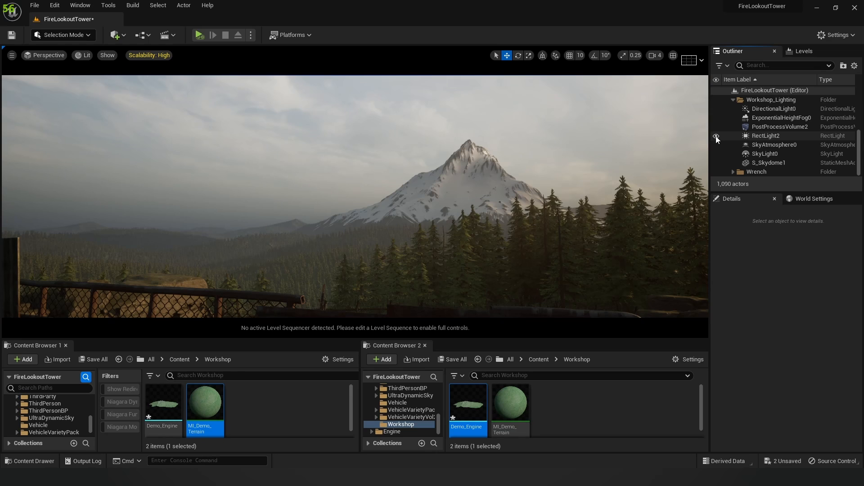
{"action": "left_click_drag", "start_coordinate": [512, 177], "coordinate": [639, 178]}
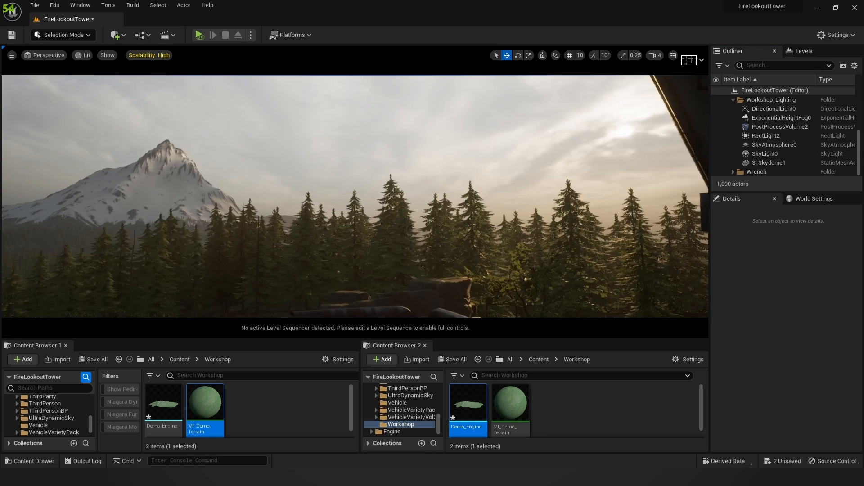
{"action": "left_click", "coordinate": [749, 136]}
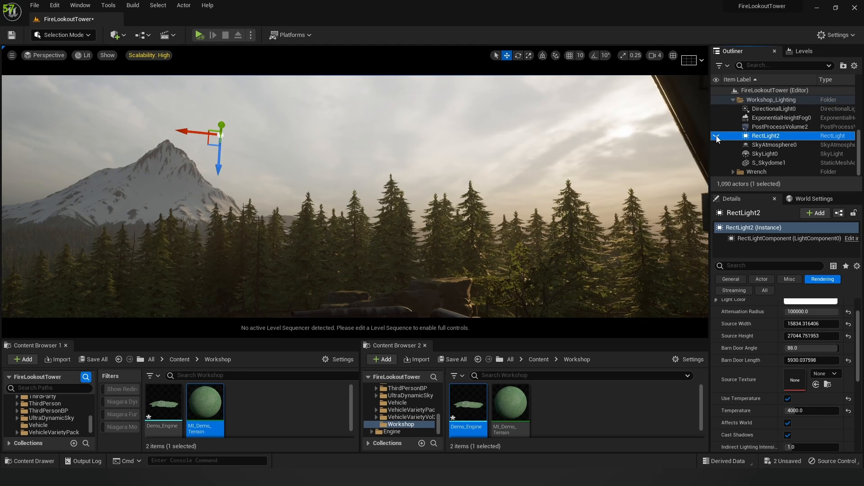
{"action": "left_click", "coordinate": [716, 136]}
{"action": "right_click_drag", "start_coordinate": [394, 172], "coordinate": [352, 174]}
{"action": "key", "text": "Escape"}
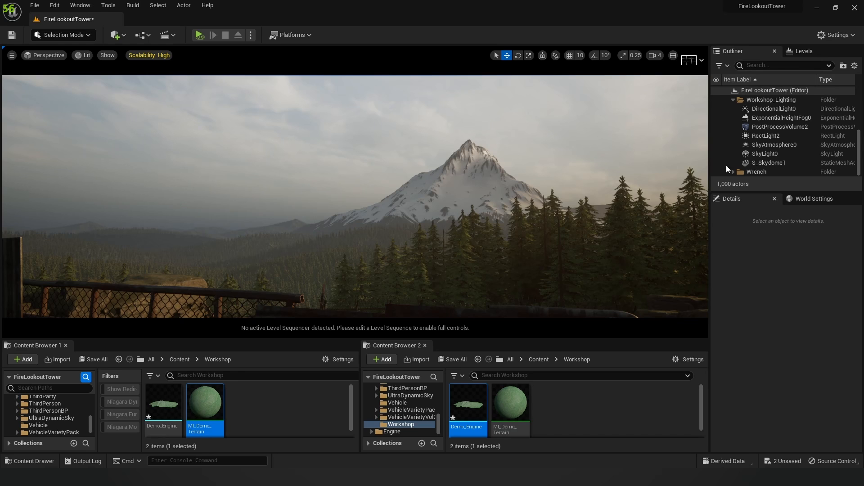
{"action": "scroll", "coordinate": [758, 117], "scroll_direction": "up", "scroll_amount": 5}
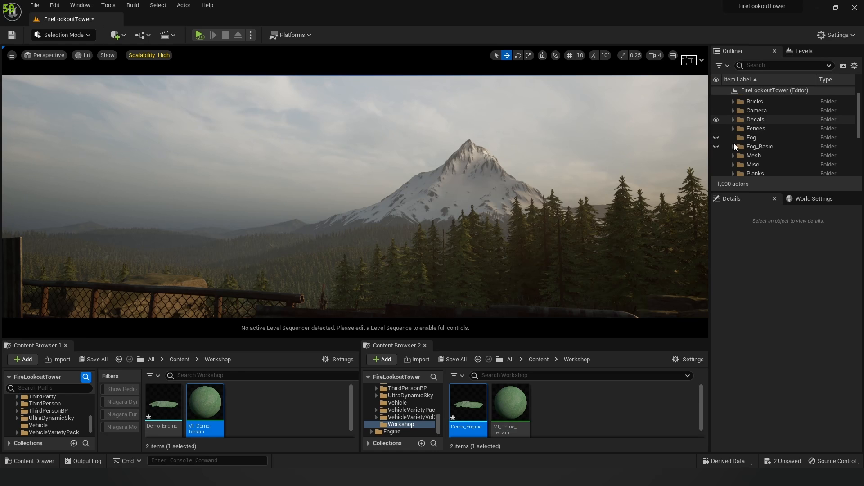
Step: Show the Fog_Basic clouds and pull the camera back to reveal the fence
{"action": "left_click", "coordinate": [717, 147]}
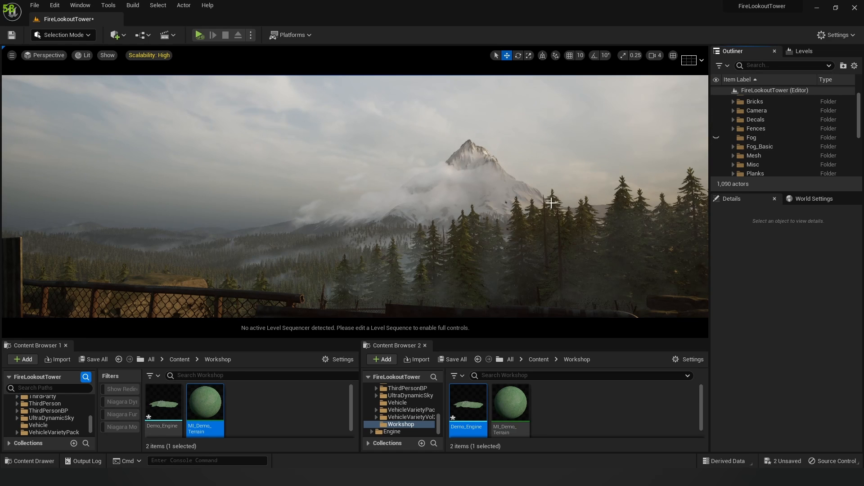
{"action": "right_click_drag", "start_coordinate": [552, 203], "coordinate": [544, 267]}
{"action": "key", "text": "s"}
{"action": "key", "text": "w"}
{"action": "key", "text": "w"}
{"action": "key", "text": "s"}
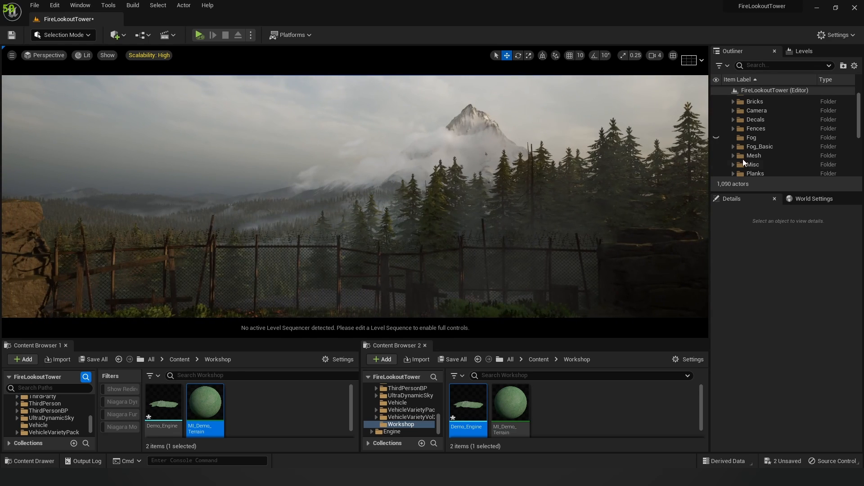
Step: Toggle Fog_Basic on and off to compare, leaving the clouds visible
{"action": "left_click", "coordinate": [717, 146]}
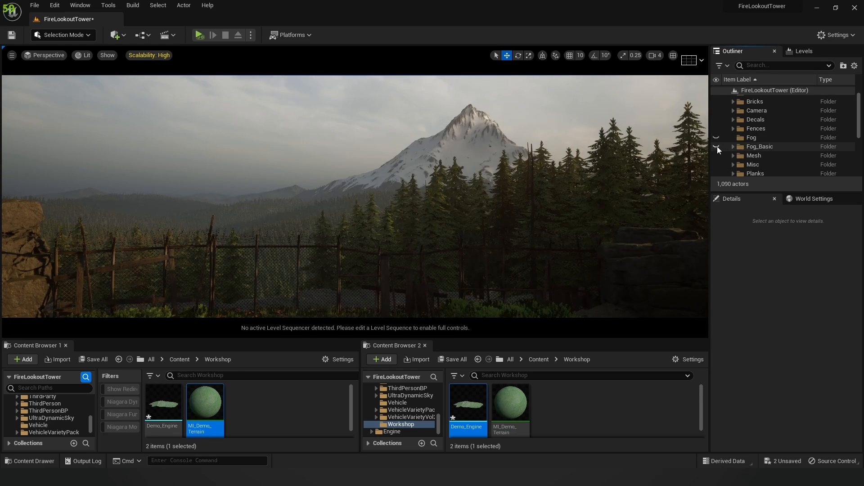
{"action": "left_click", "coordinate": [717, 146]}
{"action": "left_click", "coordinate": [717, 147]}
{"action": "left_click", "coordinate": [717, 146]}
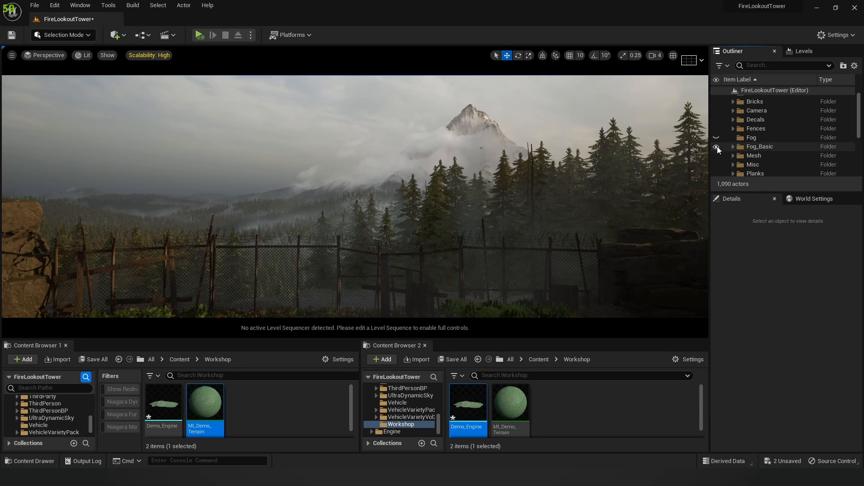
{"action": "left_click", "coordinate": [717, 147]}
{"action": "left_click", "coordinate": [717, 147]}
{"action": "left_click", "coordinate": [717, 146]}
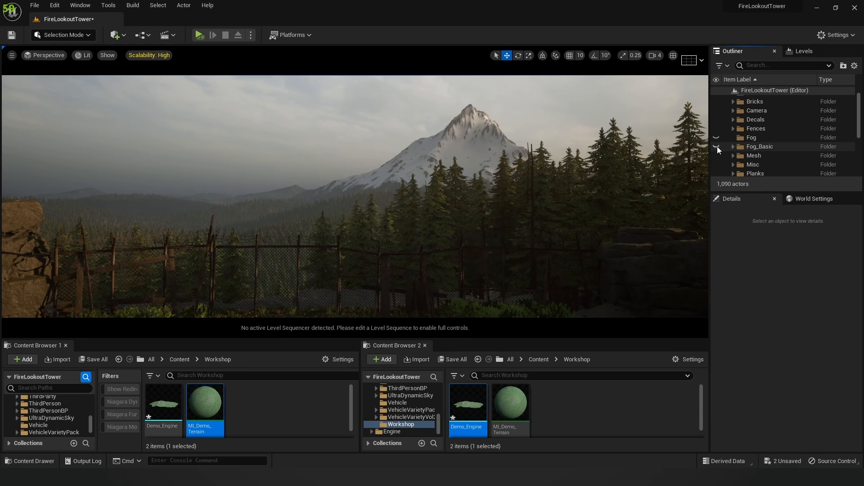
{"action": "left_click", "coordinate": [717, 146]}
{"action": "right_click_drag", "start_coordinate": [425, 174], "coordinate": [448, 166]}
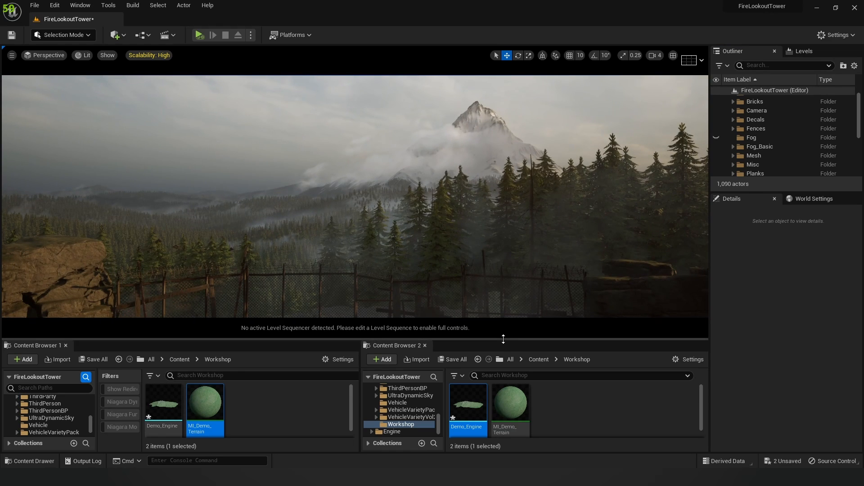
{"action": "left_click_drag", "start_coordinate": [504, 339], "coordinate": [503, 333]}
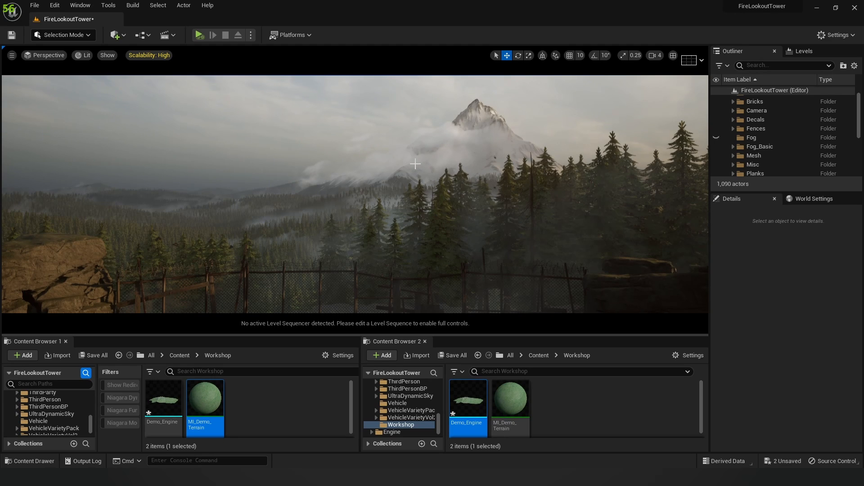
Step: Browse Content Browser 2 to MyEnv > Material > Fog, where BP_Fog and M_Fog sit
{"action": "left_click", "coordinate": [558, 390]}
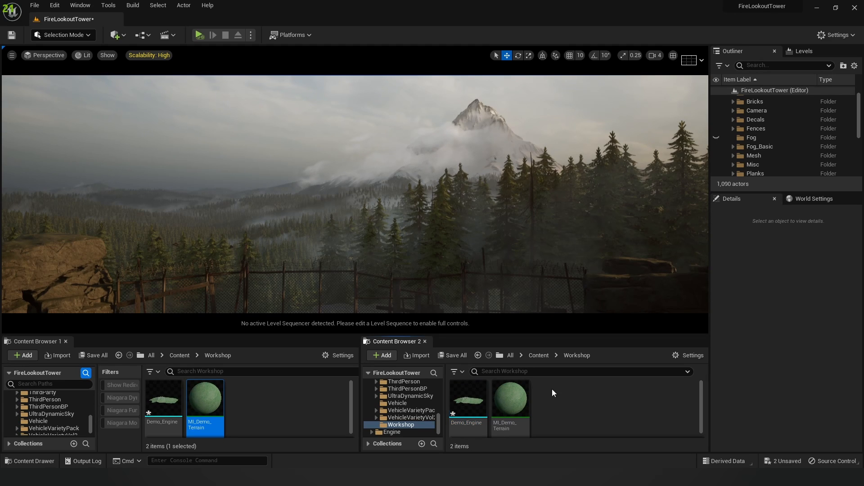
{"action": "scroll", "coordinate": [396, 414], "scroll_direction": "up", "scroll_amount": 5}
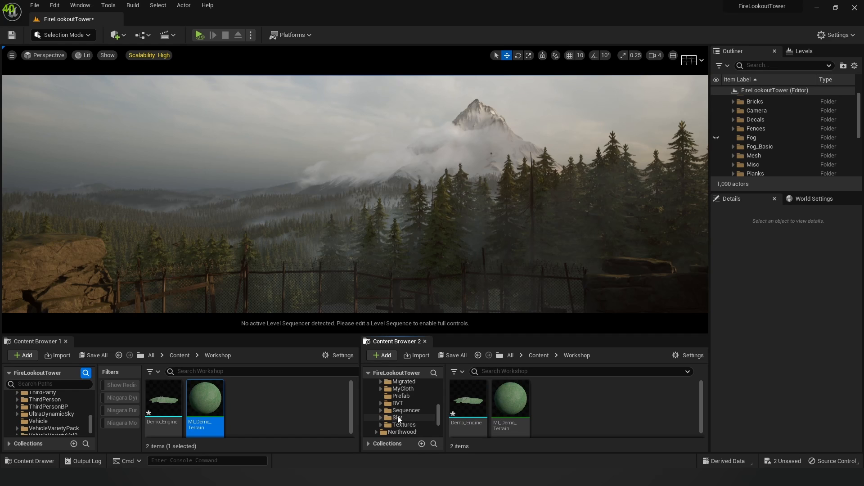
{"action": "left_click", "coordinate": [404, 397]}
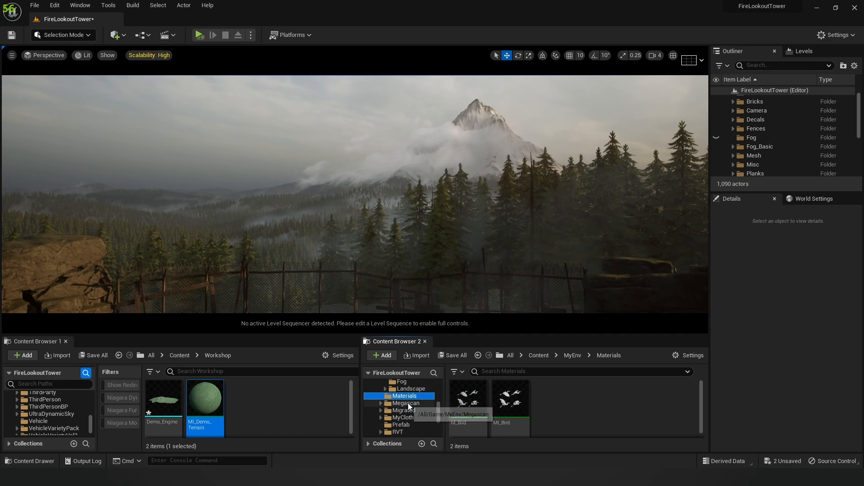
{"action": "scroll", "coordinate": [407, 405], "scroll_direction": "up", "scroll_amount": 2}
{"action": "left_click", "coordinate": [403, 411]}
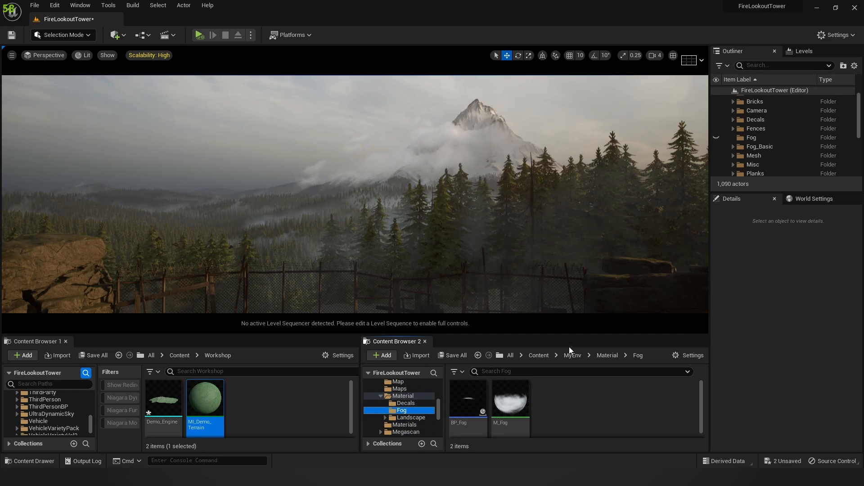
{"action": "left_click_drag", "start_coordinate": [566, 335], "coordinate": [565, 325]}
{"action": "key", "text": "s"}
{"action": "right_click_drag", "start_coordinate": [356, 189], "coordinate": [383, 203]}
Step: Open M_Fog and inspect the Cloud_Alpha texture parameter and the material's own settings
{"action": "double_click", "coordinate": [504, 394]}
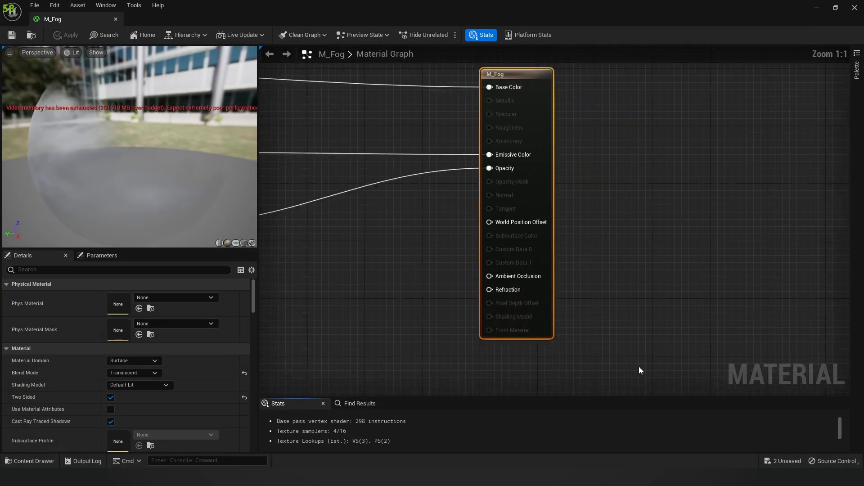
{"action": "scroll", "coordinate": [534, 281], "scroll_direction": "down", "scroll_amount": 5}
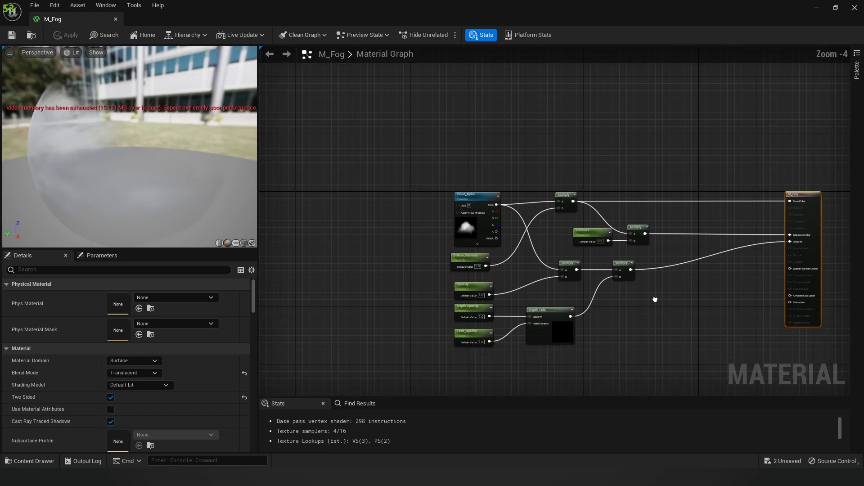
{"action": "scroll", "coordinate": [377, 219], "scroll_direction": "up", "scroll_amount": 4}
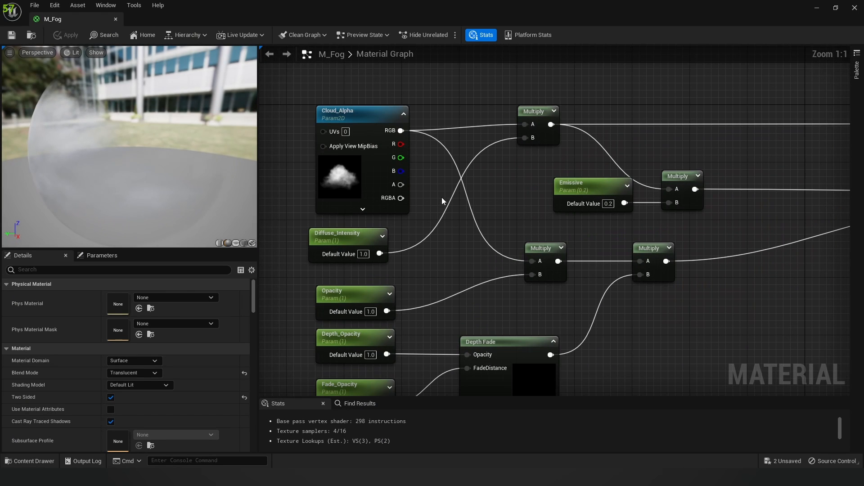
{"action": "left_click", "coordinate": [324, 164]}
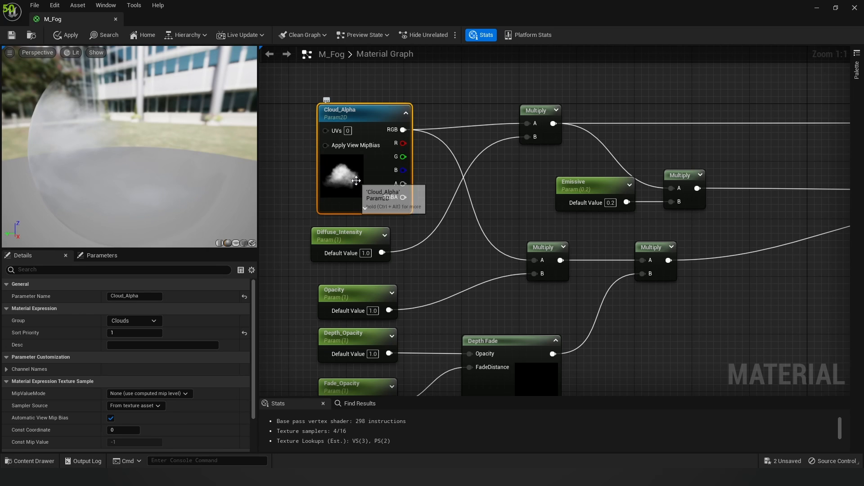
{"action": "right_click_drag", "start_coordinate": [437, 200], "coordinate": [444, 185]}
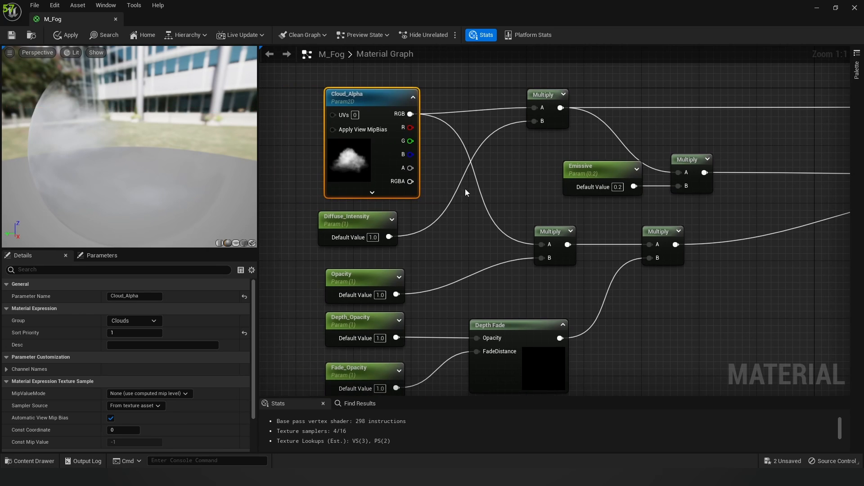
{"action": "scroll", "coordinate": [454, 184], "scroll_direction": "down", "scroll_amount": 3}
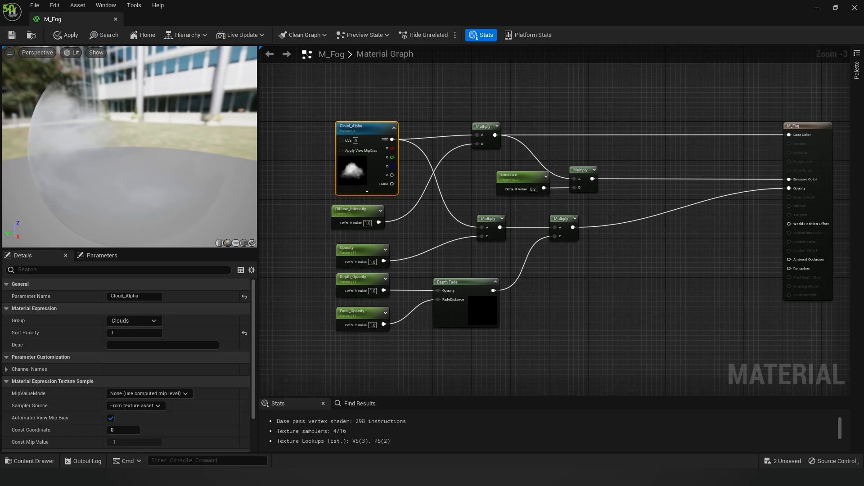
{"action": "right_click_drag", "start_coordinate": [621, 170], "coordinate": [579, 177]}
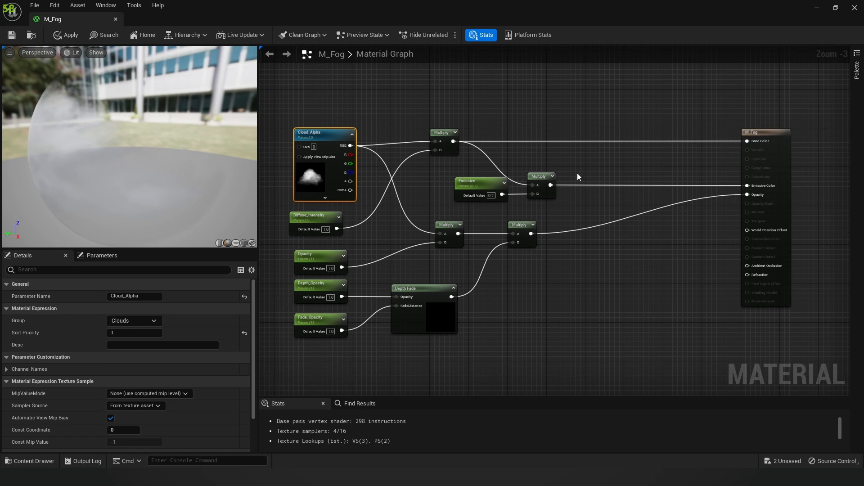
{"action": "scroll", "coordinate": [518, 185], "scroll_direction": "up", "scroll_amount": 1}
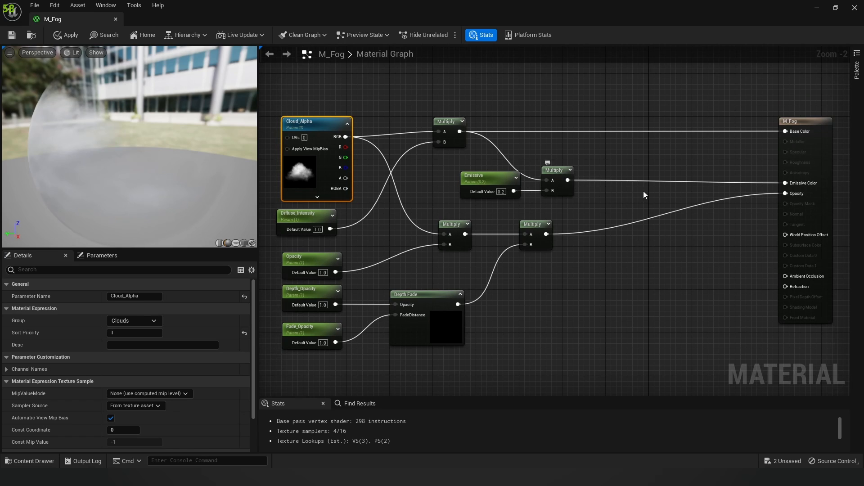
{"action": "right_click_drag", "start_coordinate": [686, 168], "coordinate": [616, 159]}
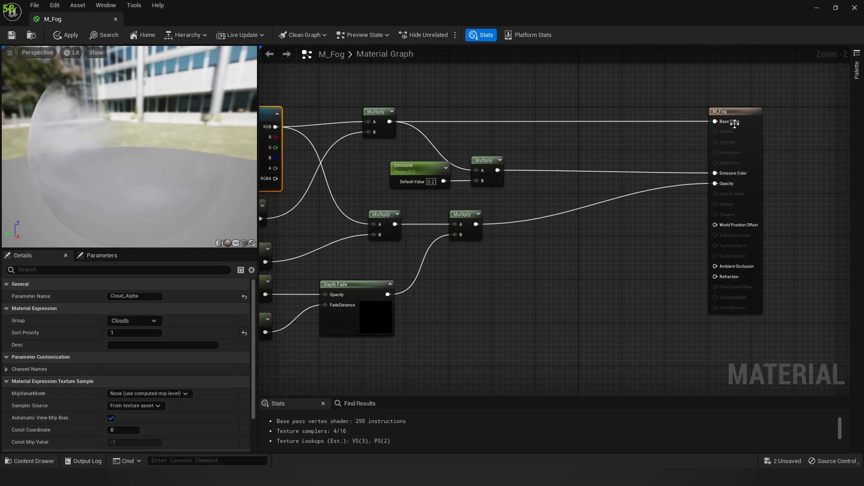
{"action": "left_click", "coordinate": [760, 151]}
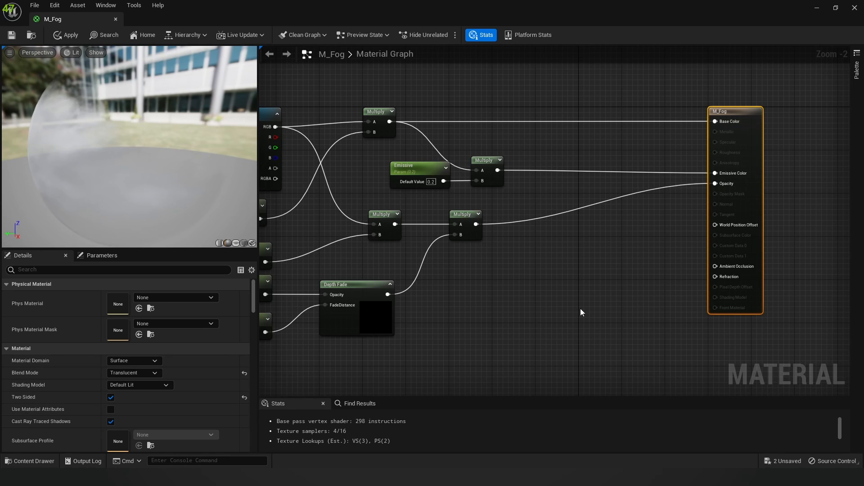
Step: Select the Depth_Opacity, Fade_Opacity and Depth Fade nodes feeding the opacity output
{"action": "right_click_drag", "start_coordinate": [560, 288], "coordinate": [623, 289]}
{"action": "right_click_drag", "start_coordinate": [418, 230], "coordinate": [454, 190]}
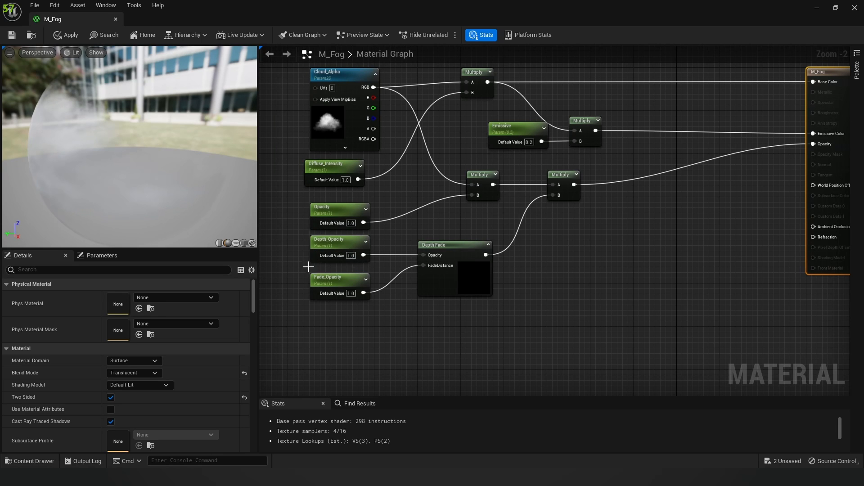
{"action": "right_click_drag", "start_coordinate": [539, 264], "coordinate": [539, 268]}
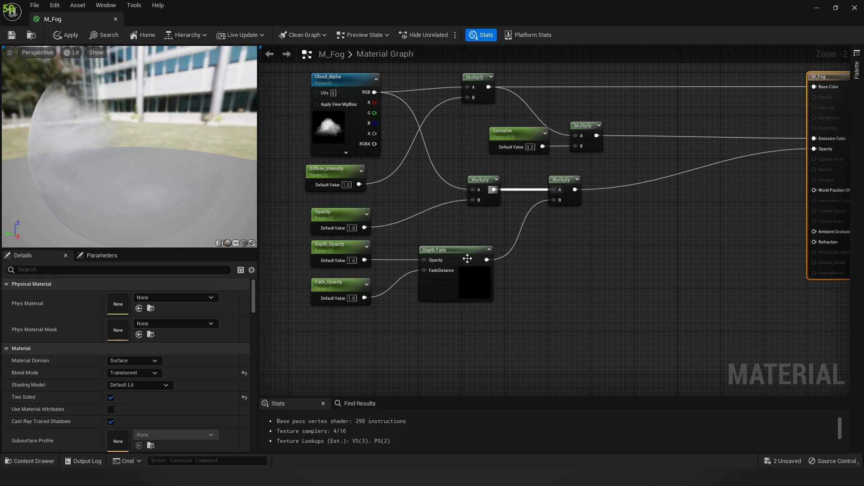
{"action": "left_click_drag", "start_coordinate": [296, 243], "coordinate": [512, 338]}
{"action": "left_click_drag", "start_coordinate": [548, 283], "coordinate": [550, 279]}
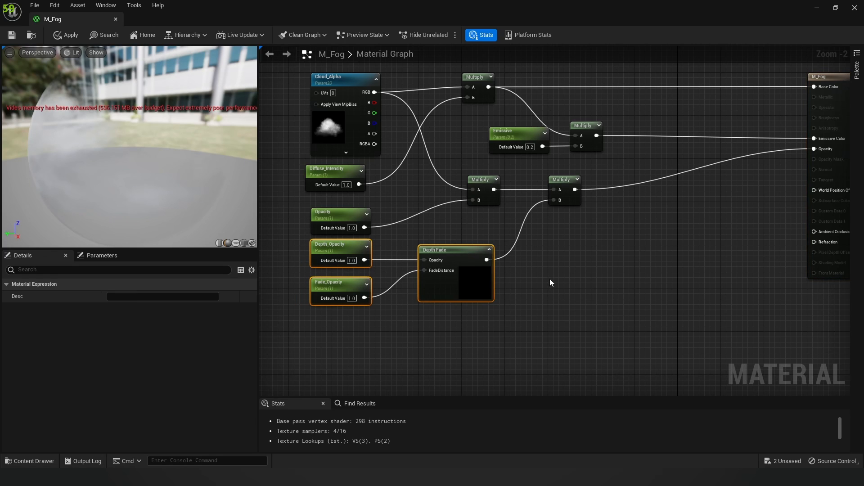
{"action": "left_click_drag", "start_coordinate": [480, 306], "coordinate": [291, 241]}
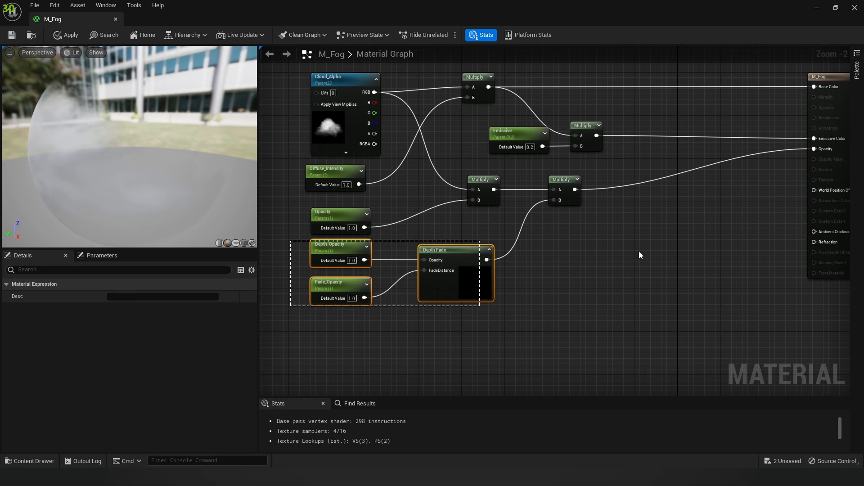
{"action": "right_click", "coordinate": [613, 255]}
{"action": "right_click_drag", "start_coordinate": [569, 212], "coordinate": [583, 201]}
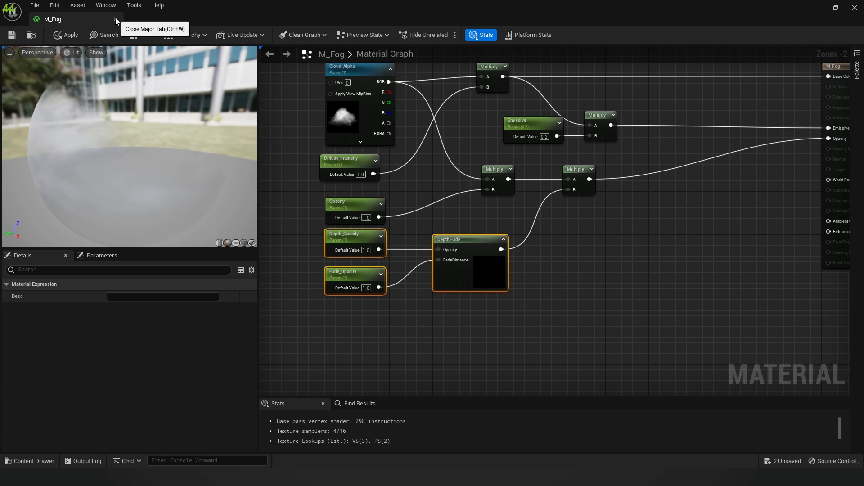
{"action": "right_click_drag", "start_coordinate": [514, 183], "coordinate": [517, 204]}
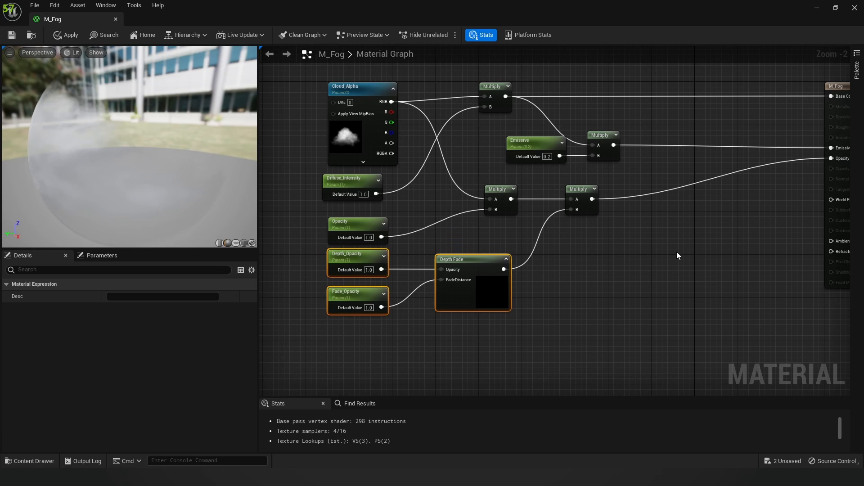
{"action": "right_click_drag", "start_coordinate": [714, 243], "coordinate": [667, 258]}
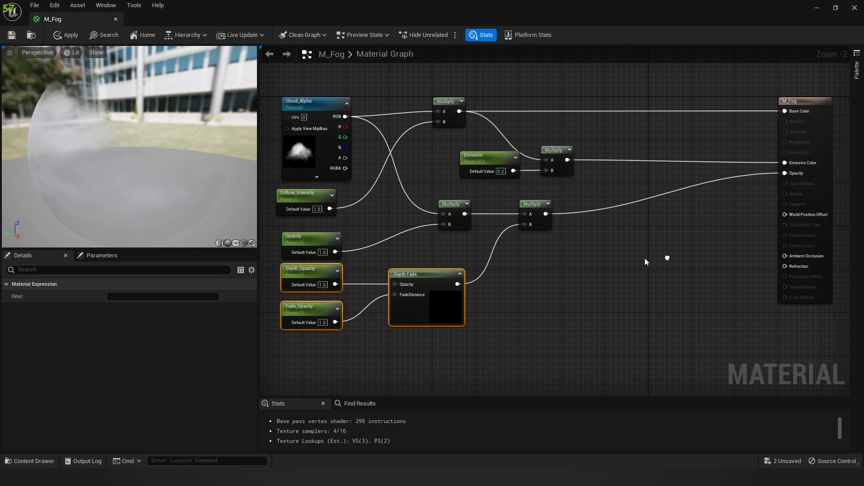
Step: Close the M_Fog editor, answer the prompt, and return to the level
{"action": "left_click", "coordinate": [115, 19]}
{"action": "left_click", "coordinate": [494, 261]}
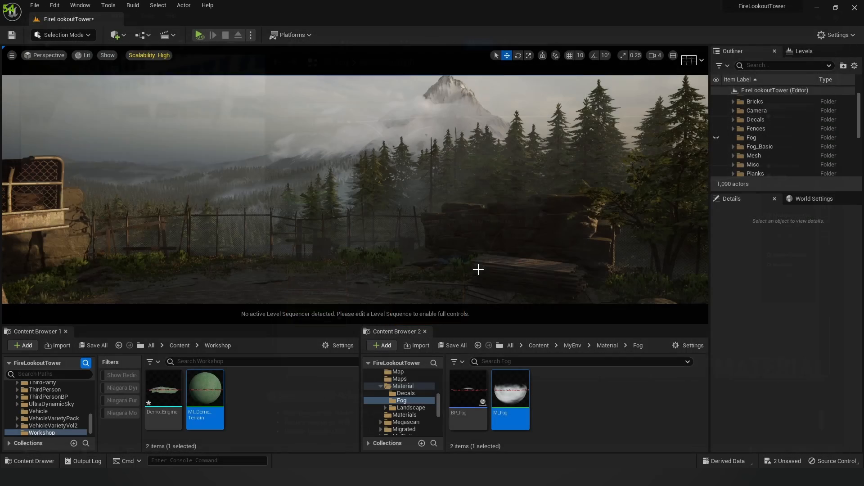
{"action": "key", "text": "s"}
{"action": "right_click_drag", "start_coordinate": [523, 244], "coordinate": [511, 250]}
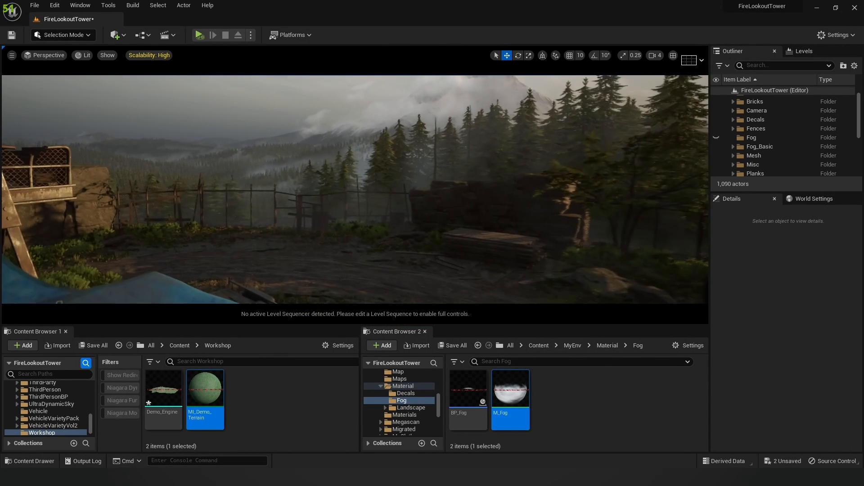
Step: Place a BP_Fog cloud plane in the scene, scale it to 2.25 and tilt it about 54°
{"action": "left_click", "coordinate": [470, 391]}
{"action": "left_click_drag", "start_coordinate": [390, 264], "coordinate": [411, 236]}
{"action": "key", "text": "r"}
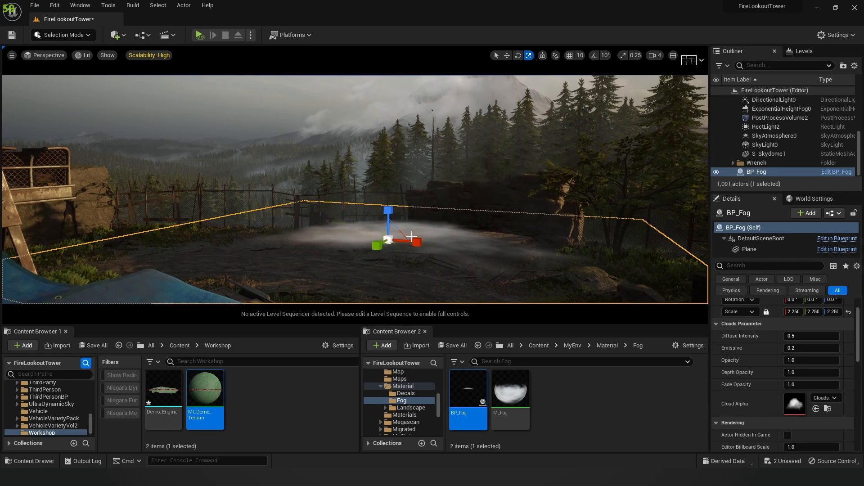
{"action": "key", "text": "e"}
{"action": "left_click_drag", "start_coordinate": [376, 213], "coordinate": [461, 254]}
{"action": "key", "text": "w"}
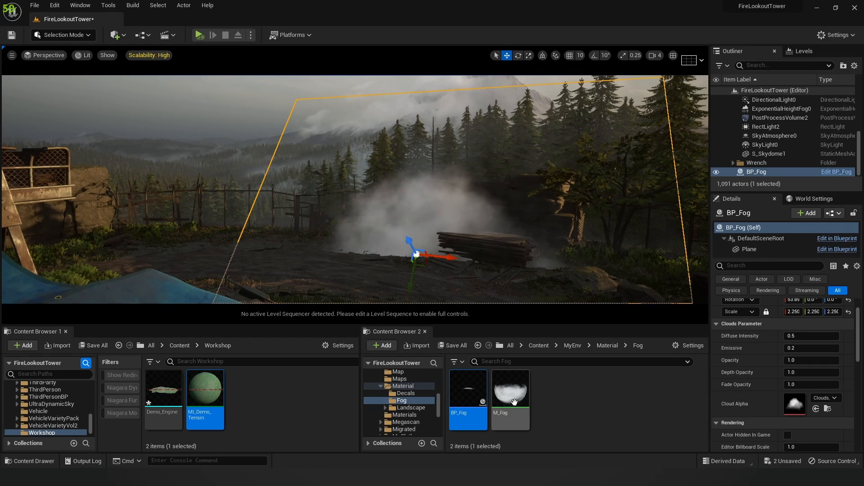
{"action": "right_click_drag", "start_coordinate": [522, 276], "coordinate": [486, 274]}
Step: Open the BP_Fog Blueprint and orbit its Viewport preview around the cloud plane
{"action": "double_click", "coordinate": [464, 388]}
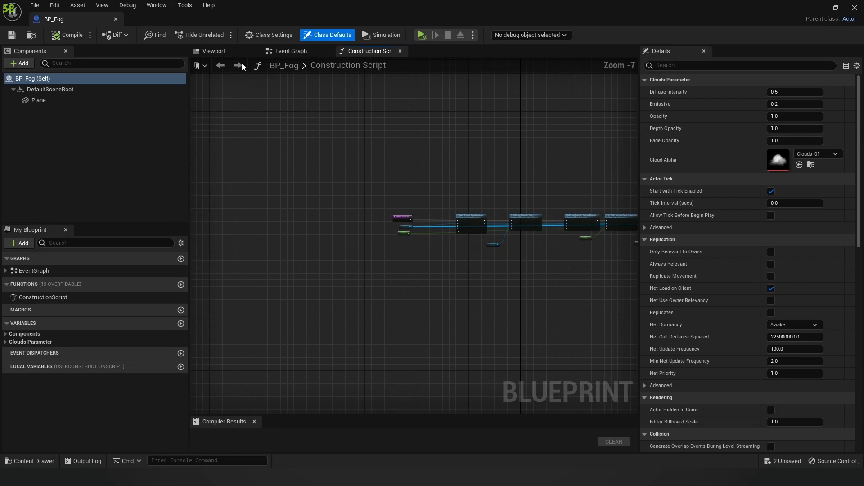
{"action": "left_click", "coordinate": [214, 51]}
{"action": "right_click_drag", "start_coordinate": [458, 197], "coordinate": [366, 197]}
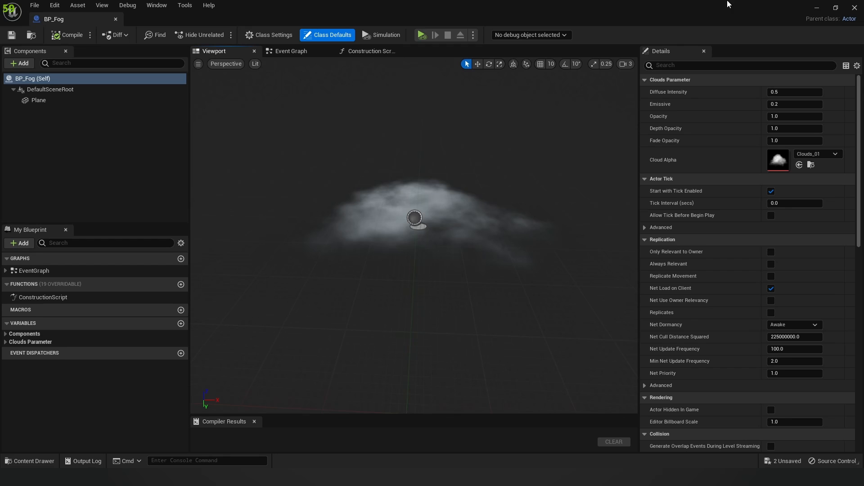
Step: Duplicate BP_Fog as BP_Fog2 to its left, lower it, and tilt it to 54.45, -6.75, -9.34
{"action": "left_click", "coordinate": [815, 10]}
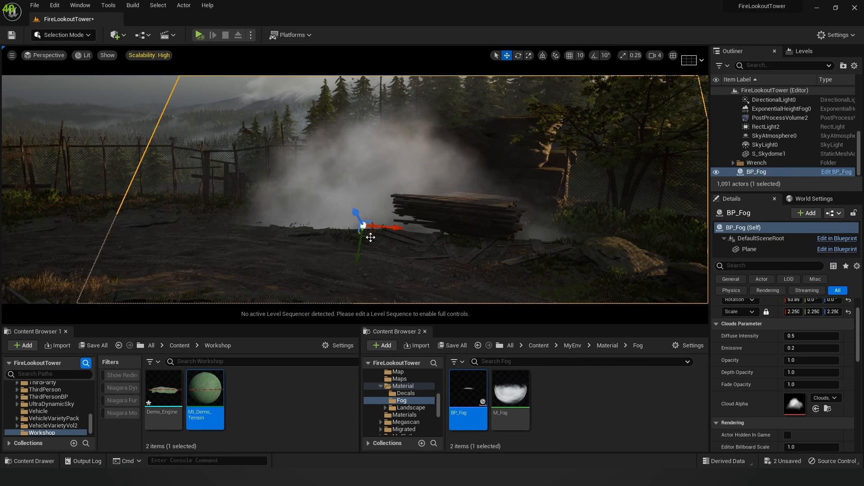
{"action": "left_click_drag", "start_coordinate": [371, 237], "coordinate": [76, 199], "text": "alt"}
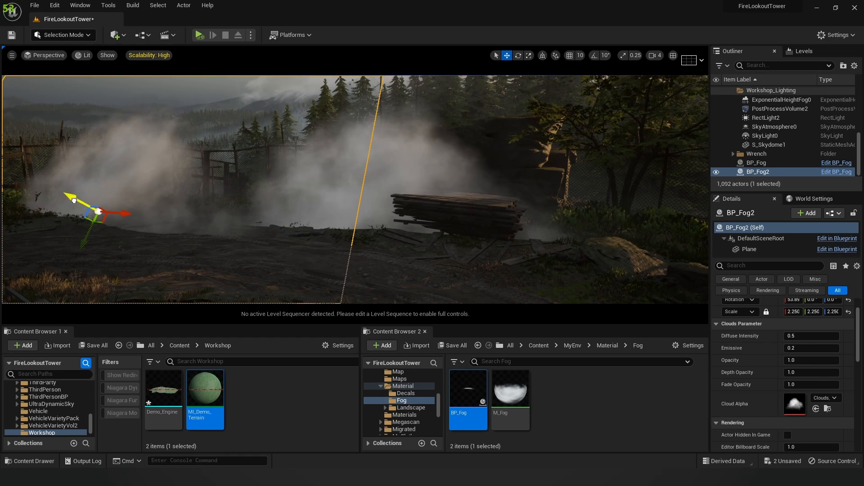
{"action": "right_click_drag", "start_coordinate": [76, 200], "coordinate": [162, 190]}
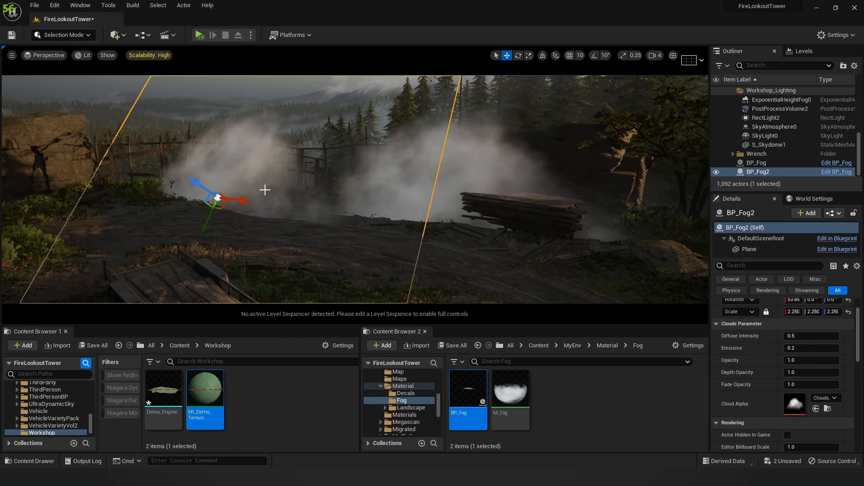
{"action": "key", "text": "e"}
{"action": "left_click_drag", "start_coordinate": [220, 188], "coordinate": [288, 216]}
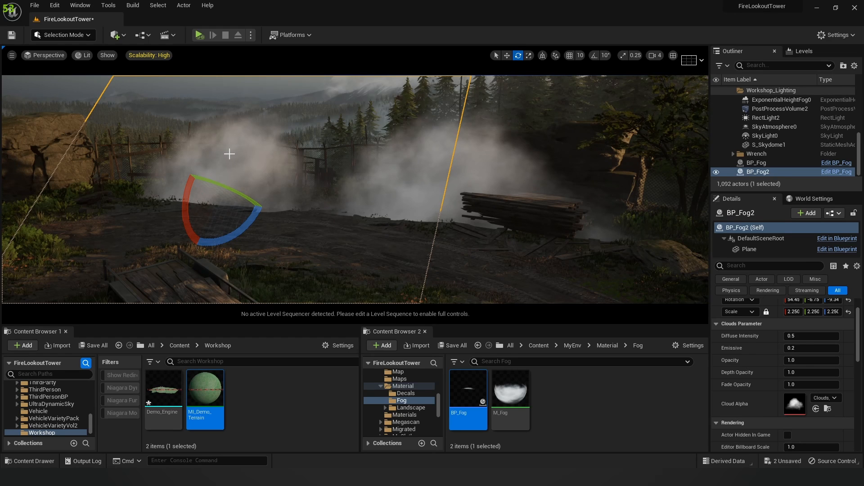
{"action": "double_click", "coordinate": [512, 399]}
{"action": "right_click_drag", "start_coordinate": [410, 241], "coordinate": [710, 200]}
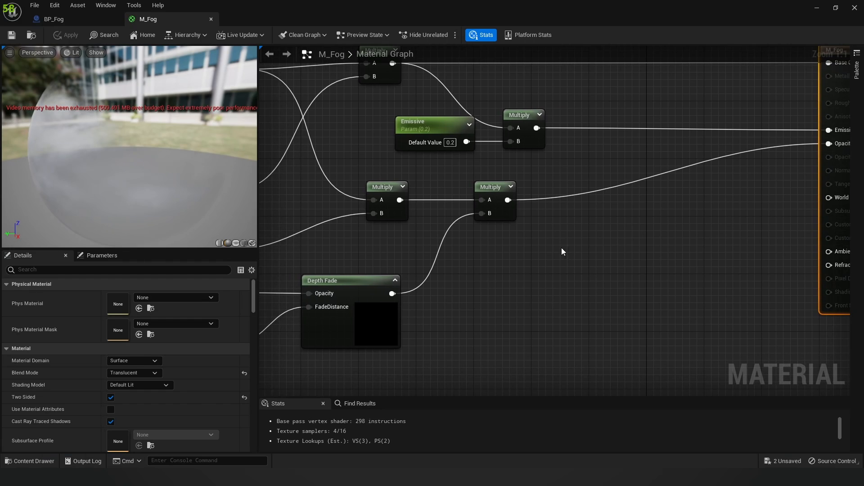
{"action": "right_click_drag", "start_coordinate": [526, 243], "coordinate": [619, 235]}
{"action": "right_click_drag", "start_coordinate": [324, 190], "coordinate": [369, 198]}
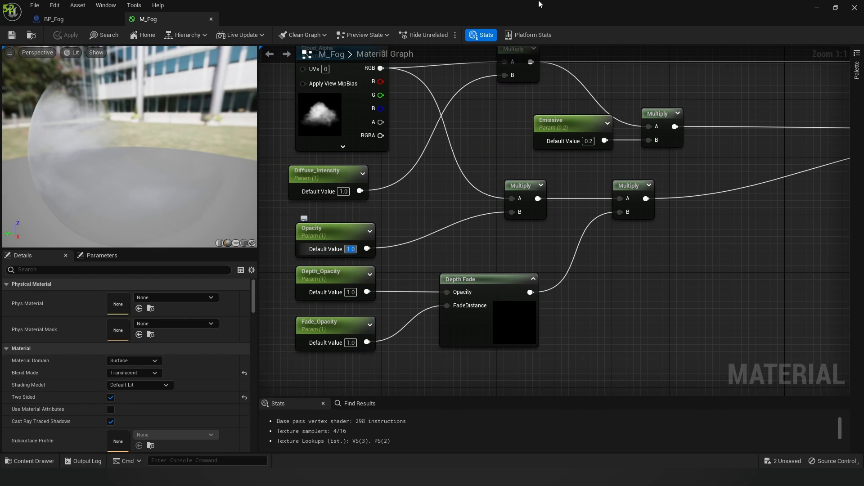
{"action": "left_click_drag", "start_coordinate": [540, 3], "coordinate": [863, 126]}
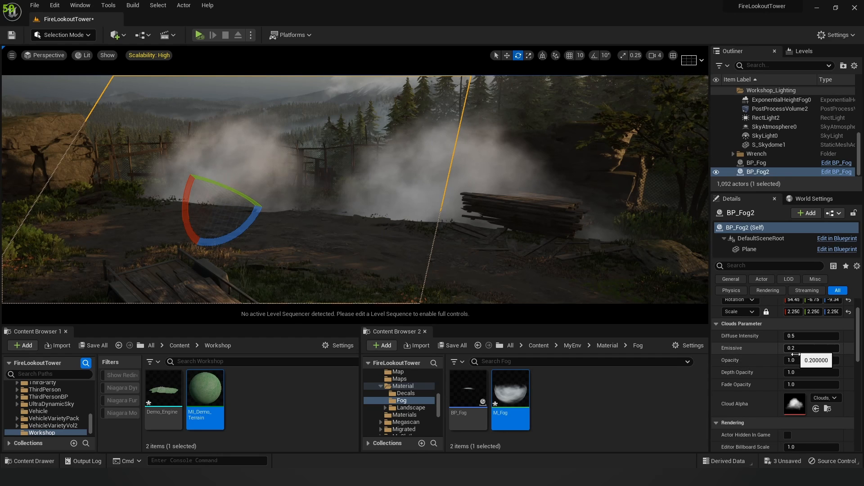
Step: Set BP_Fog2's Opacity to 0.336 and Emissive to 0.536, then bring the BP_Fog editor back
{"action": "left_click_drag", "start_coordinate": [812, 360], "coordinate": [788, 360]}
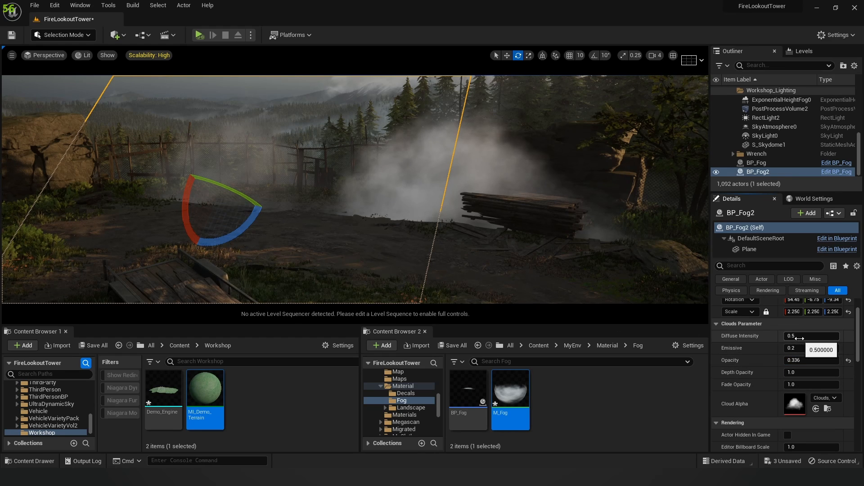
{"action": "mouse_move", "coordinate": [801, 348]}
{"action": "left_mouse_down"}
{"action": "mouse_move", "coordinate": [819, 348]}
{"action": "mouse_move", "coordinate": [805, 348]}
{"action": "left_mouse_up"}
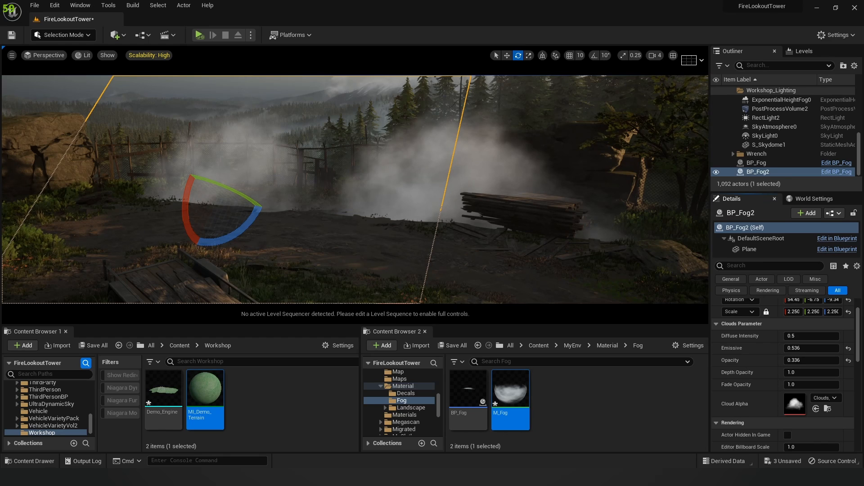
{"action": "left_click_drag", "start_coordinate": [863, 180], "coordinate": [386, 3]}
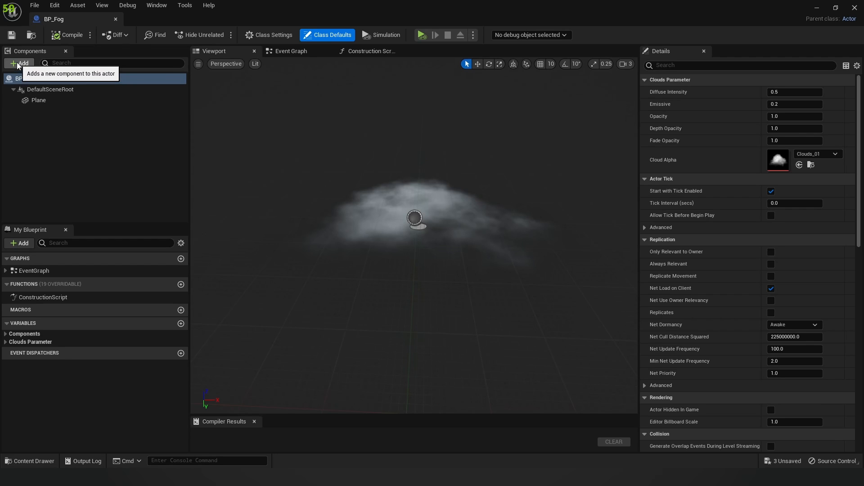
Step: Select BP_Fog's Plane component with M_Fog at scale 10, orbit its preview, and go to the Event Graph
{"action": "left_click", "coordinate": [28, 66]}
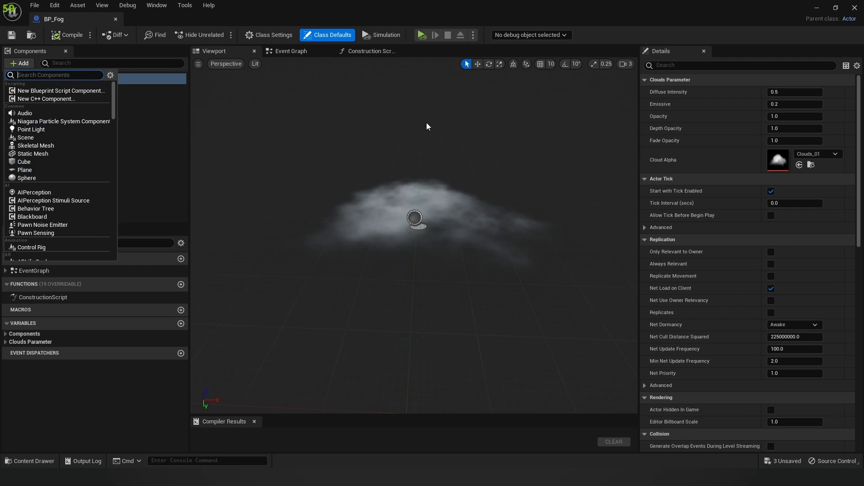
{"action": "left_click", "coordinate": [27, 170]}
{"action": "right_click_drag", "start_coordinate": [426, 232], "coordinate": [387, 248]}
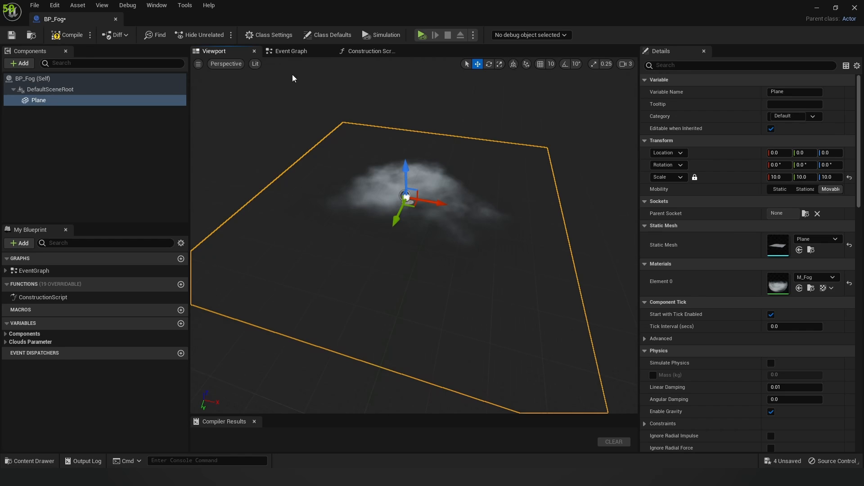
{"action": "left_click", "coordinate": [292, 51]}
Step: Zoom into the Construction Script and remove an accidentally added Plane node
{"action": "left_click", "coordinate": [386, 51]}
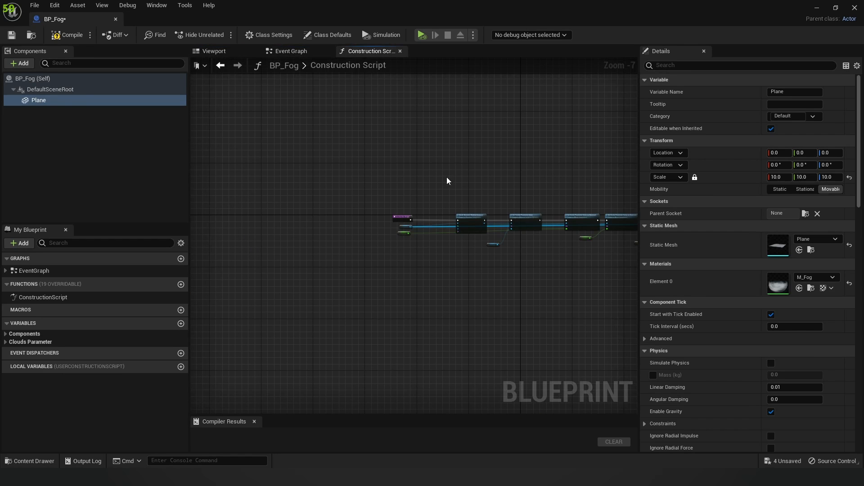
{"action": "scroll", "coordinate": [465, 185], "scroll_direction": "up", "scroll_amount": 2}
{"action": "scroll", "coordinate": [411, 185], "scroll_direction": "up", "scroll_amount": 2}
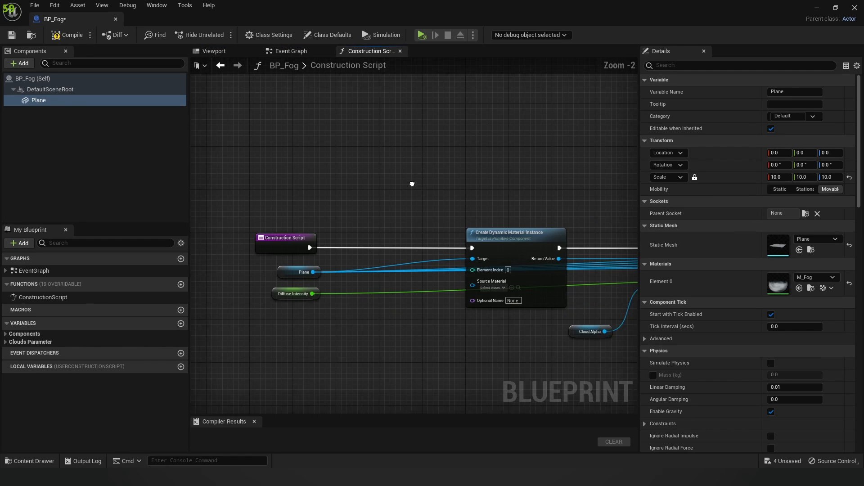
{"action": "right_click_drag", "start_coordinate": [382, 147], "coordinate": [379, 145]}
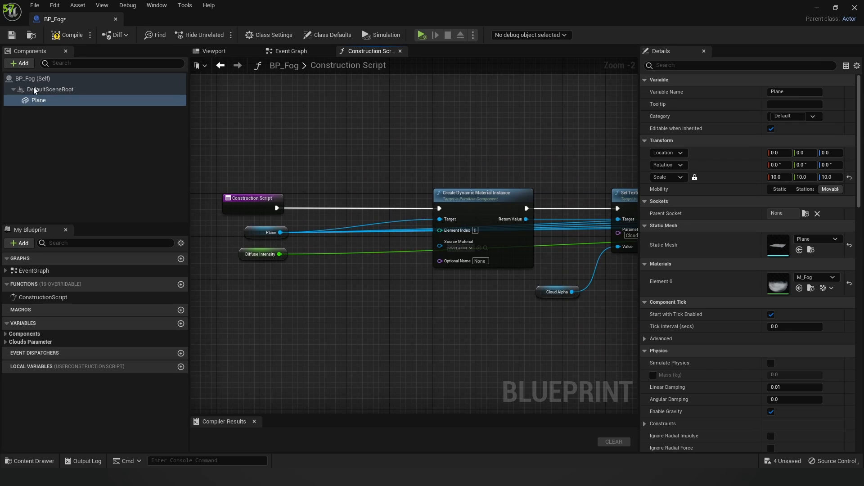
{"action": "left_click_drag", "start_coordinate": [36, 102], "coordinate": [303, 136]}
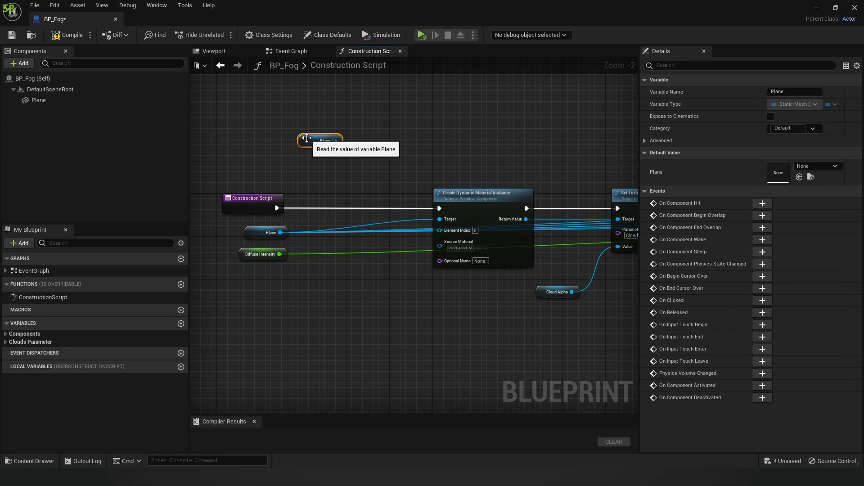
{"action": "key", "text": "Delete"}
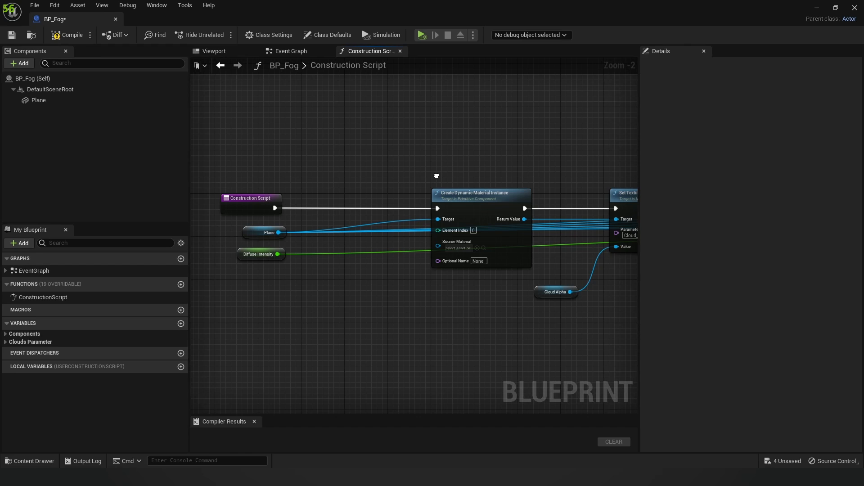
{"action": "right_click", "coordinate": [436, 175]}
{"action": "key", "text": "Escape"}
Step: Line up the Create Dynamic Material Instance node with its neighbouring nodes
{"action": "left_click_drag", "start_coordinate": [466, 192], "coordinate": [455, 138]}
{"action": "right_click_drag", "start_coordinate": [552, 144], "coordinate": [520, 133]}
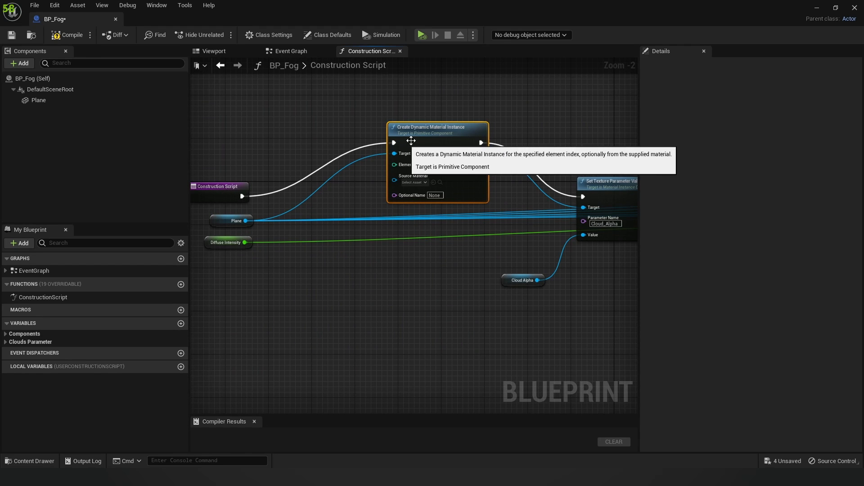
{"action": "left_click_drag", "start_coordinate": [442, 137], "coordinate": [457, 187]}
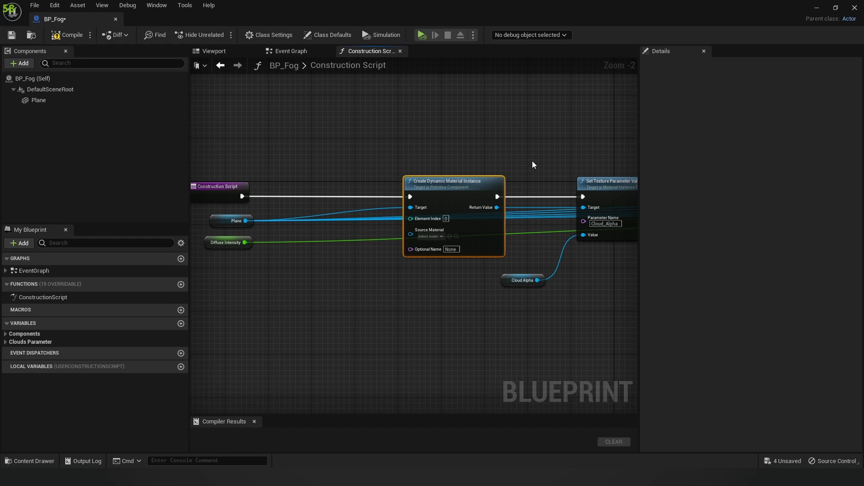
{"action": "right_click_drag", "start_coordinate": [598, 148], "coordinate": [557, 145]}
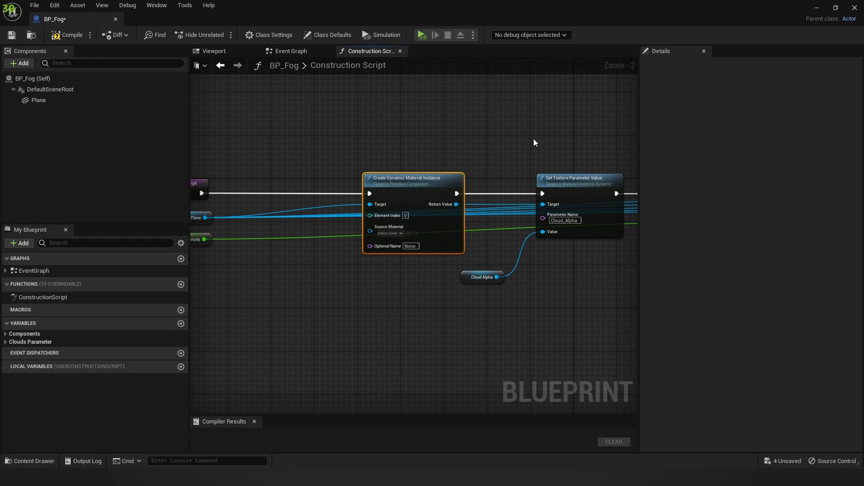
{"action": "scroll", "coordinate": [535, 142], "scroll_direction": "down", "scroll_amount": 1}
Step: Inspect the Set Texture Parameter Value, Cloud Alpha and Emissive nodes, then deselect everything
{"action": "left_click", "coordinate": [555, 176]}
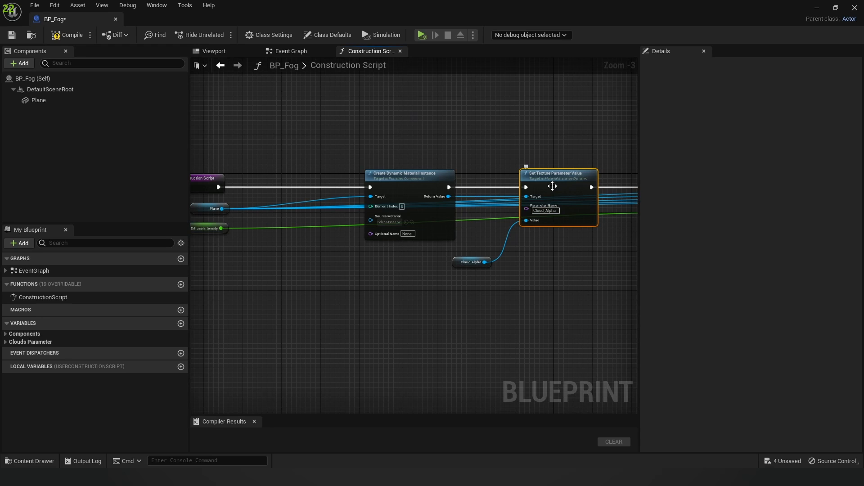
{"action": "left_click", "coordinate": [468, 263]}
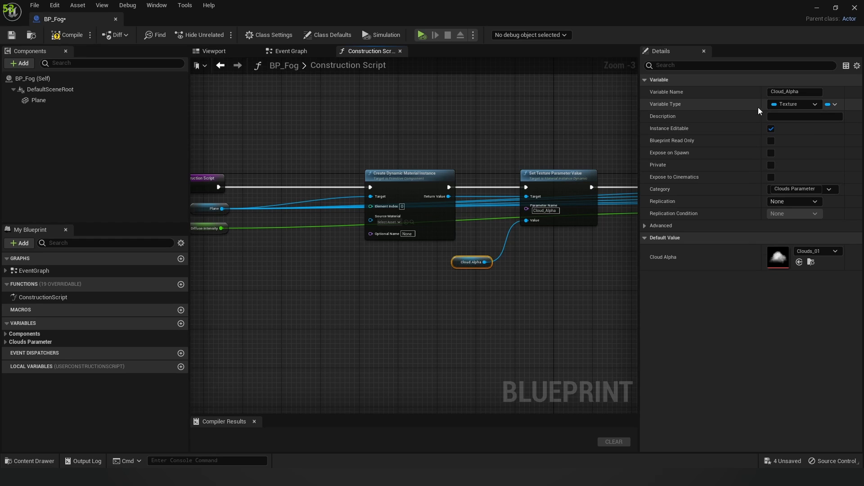
{"action": "right_click_drag", "start_coordinate": [567, 135], "coordinate": [374, 128]}
{"action": "left_click", "coordinate": [556, 237]}
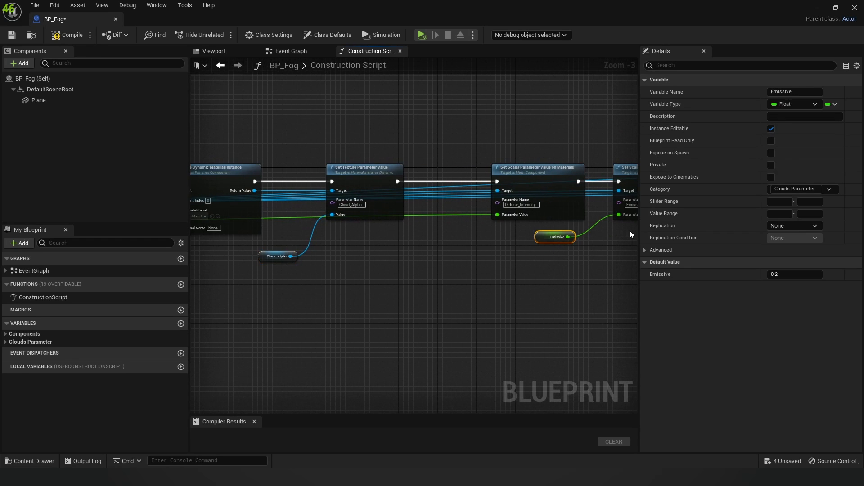
{"action": "right_click_drag", "start_coordinate": [431, 269], "coordinate": [494, 265]}
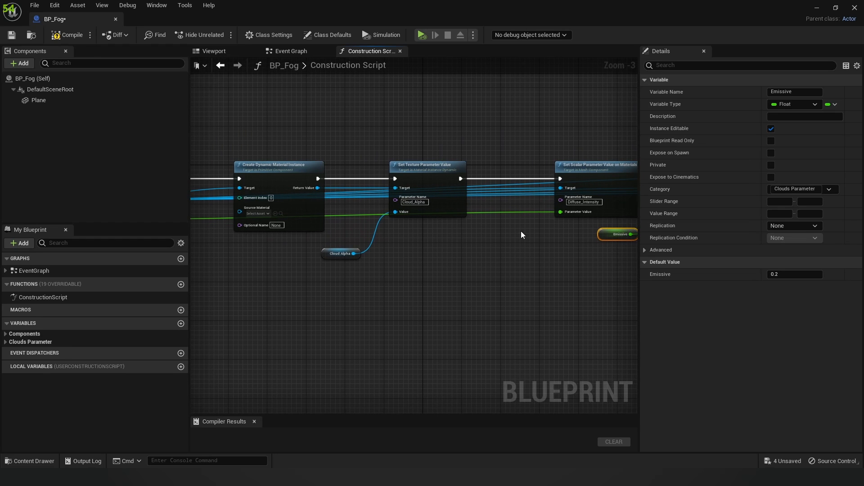
{"action": "left_click_drag", "start_coordinate": [591, 7], "coordinate": [486, 57]}
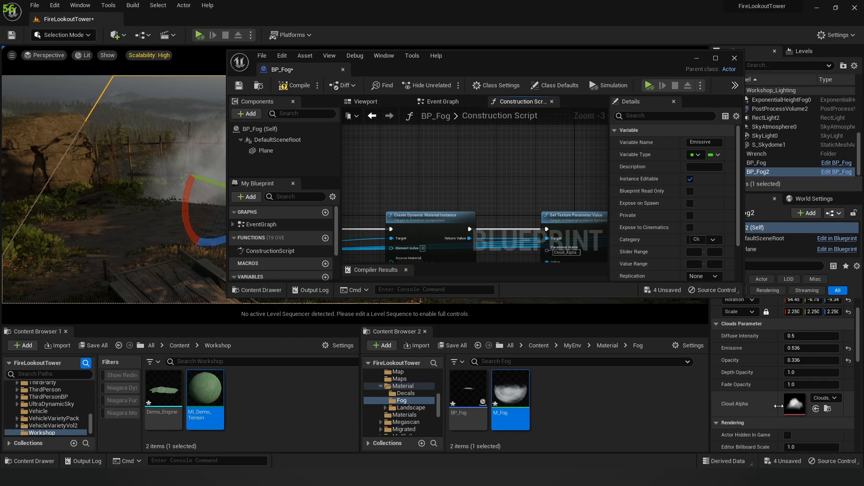
{"action": "double_click", "coordinate": [563, 60]}
{"action": "left_click", "coordinate": [483, 252]}
{"action": "right_click_drag", "start_coordinate": [482, 252], "coordinate": [471, 245]}
{"action": "right_click", "coordinate": [566, 260]}
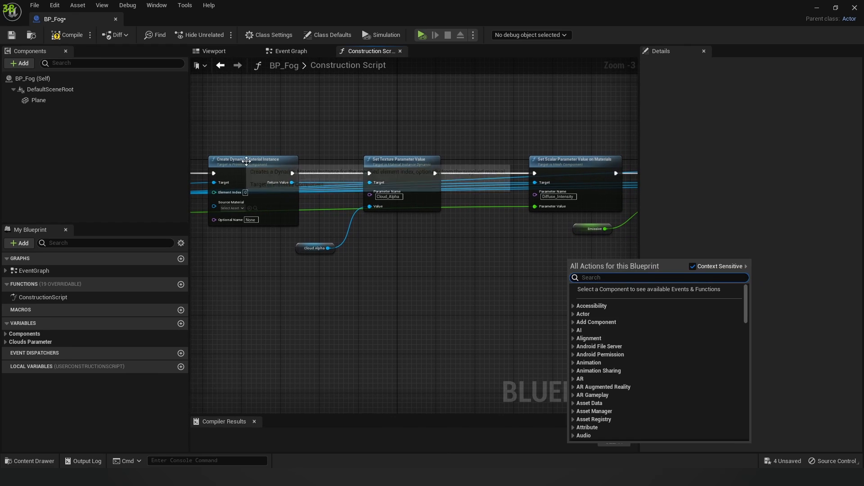
{"action": "left_click", "coordinate": [271, 156]}
{"action": "left_click", "coordinate": [268, 156]}
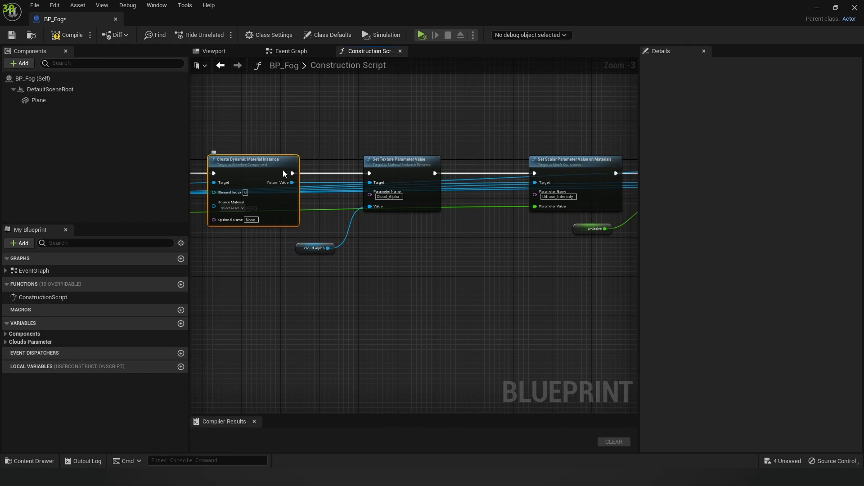
{"action": "left_click_drag", "start_coordinate": [261, 162], "coordinate": [272, 113]}
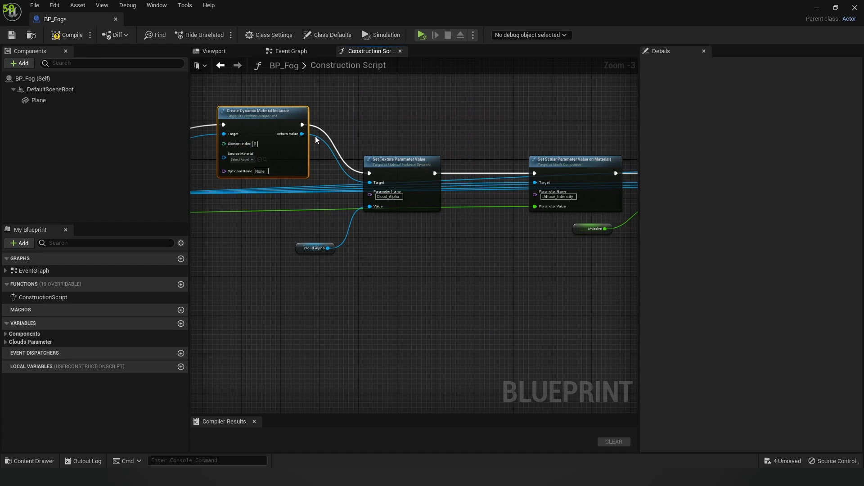
{"action": "right_click_drag", "start_coordinate": [420, 166], "coordinate": [440, 168]}
{"action": "left_click_drag", "start_coordinate": [429, 163], "coordinate": [430, 145]}
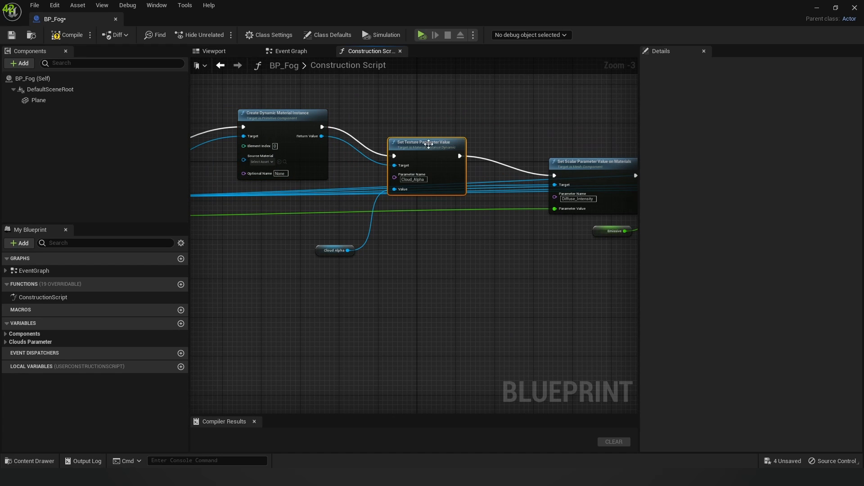
{"action": "right_click", "coordinate": [461, 248]}
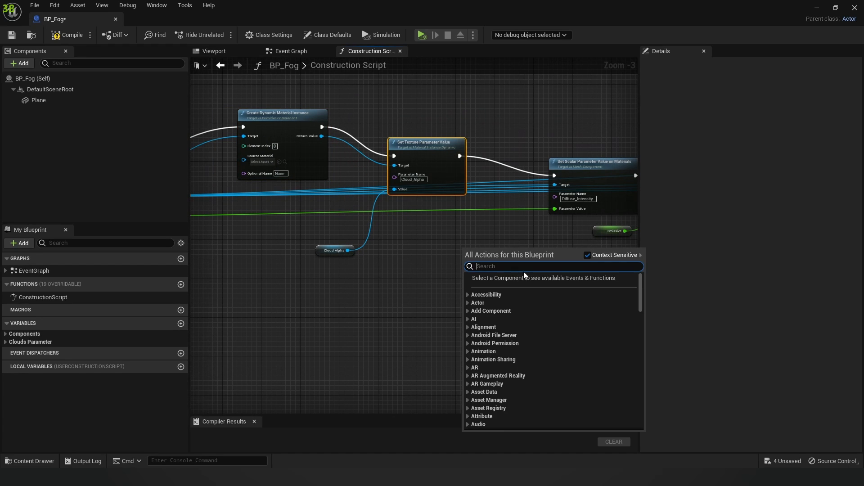
{"action": "left_click", "coordinate": [588, 255]}
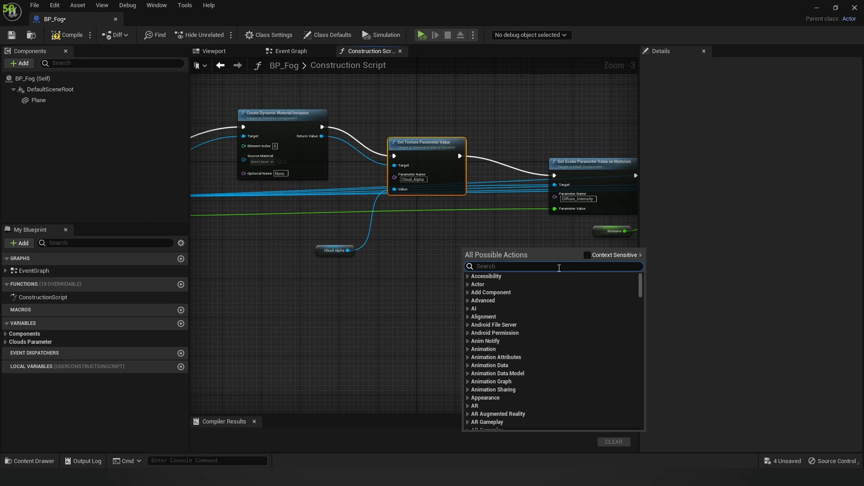
{"action": "type", "text": "texture"}
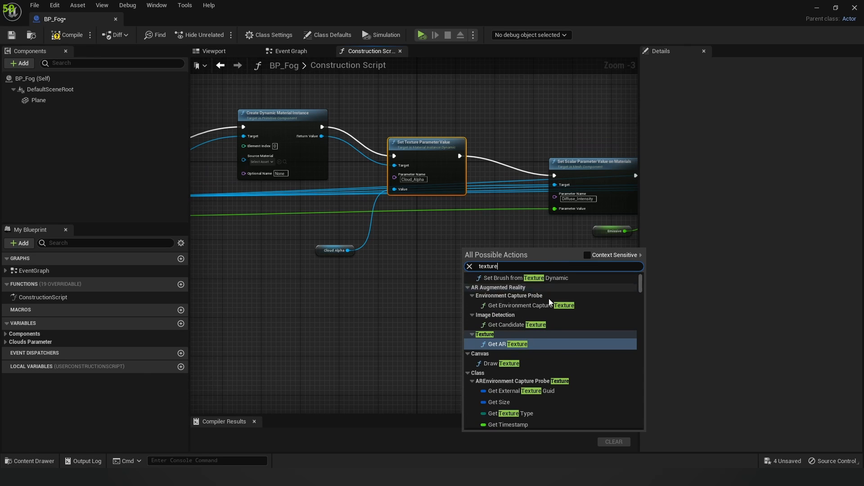
{"action": "type", "text": " para"}
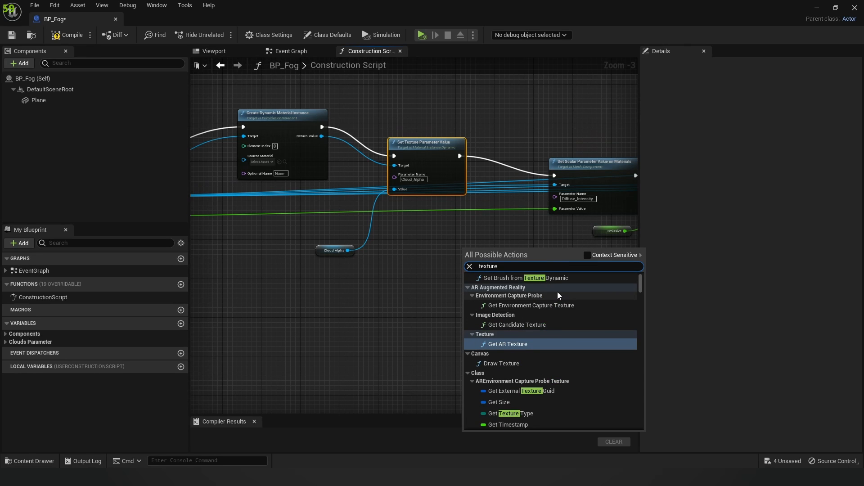
{"action": "type", "text": "met"}
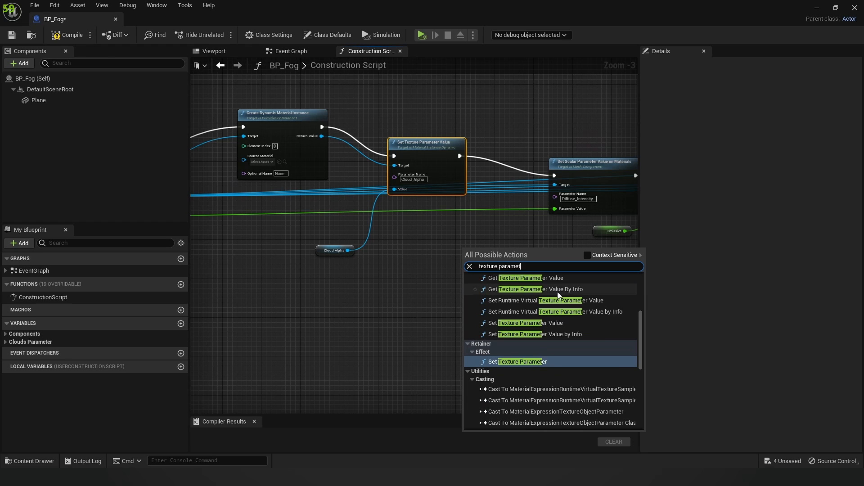
{"action": "type", "text": "er"}
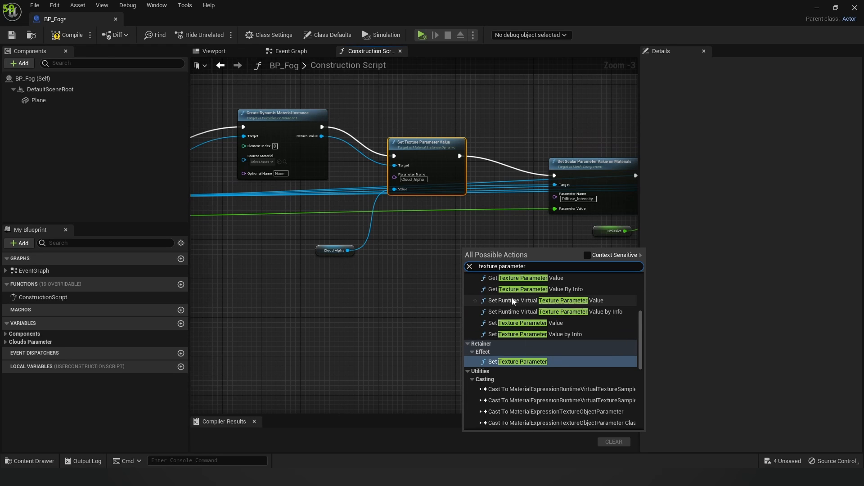
{"action": "left_click", "coordinate": [557, 324]}
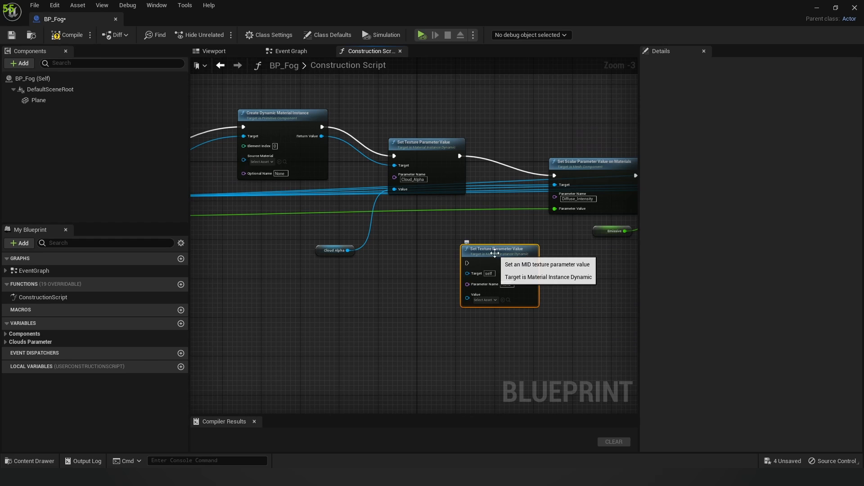
{"action": "key", "text": "Delete"}
Step: Move the Create Dynamic Material Instance node down and pan to the Opacity Set Scalar node
{"action": "scroll", "coordinate": [458, 249], "scroll_direction": "down", "scroll_amount": 2}
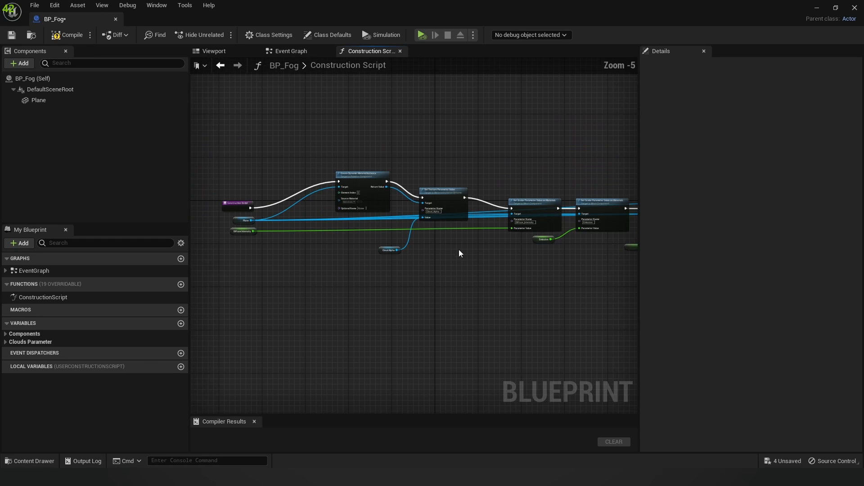
{"action": "left_click_drag", "start_coordinate": [367, 179], "coordinate": [367, 203]}
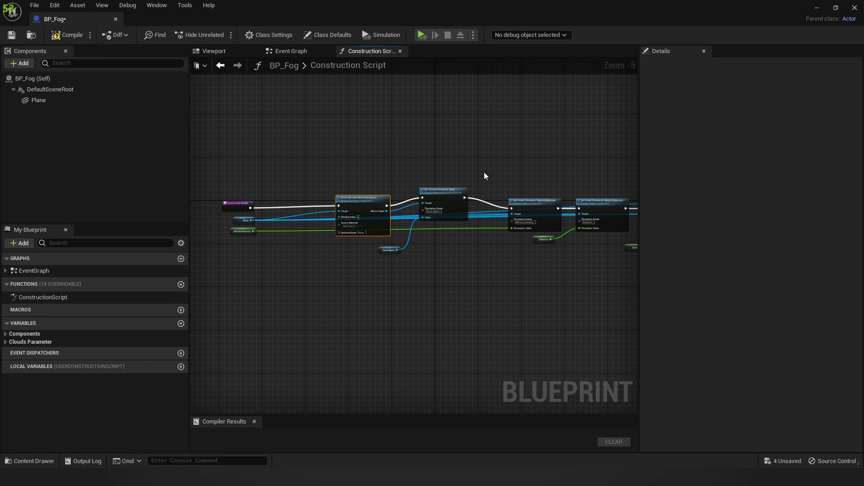
{"action": "right_click", "coordinate": [430, 174]}
{"action": "left_click", "coordinate": [509, 153]}
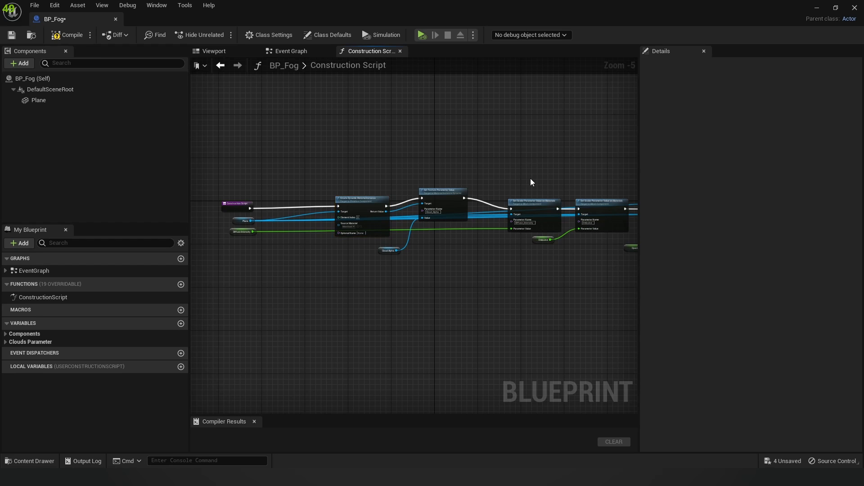
{"action": "scroll", "coordinate": [531, 178], "scroll_direction": "up", "scroll_amount": 1}
{"action": "right_click_drag", "start_coordinate": [569, 185], "coordinate": [443, 156]}
Step: Place the Diffuse Intensity getter beside its Set Scalar Parameter Value node
{"action": "left_click", "coordinate": [404, 219]}
{"action": "right_click_drag", "start_coordinate": [332, 253], "coordinate": [562, 241]}
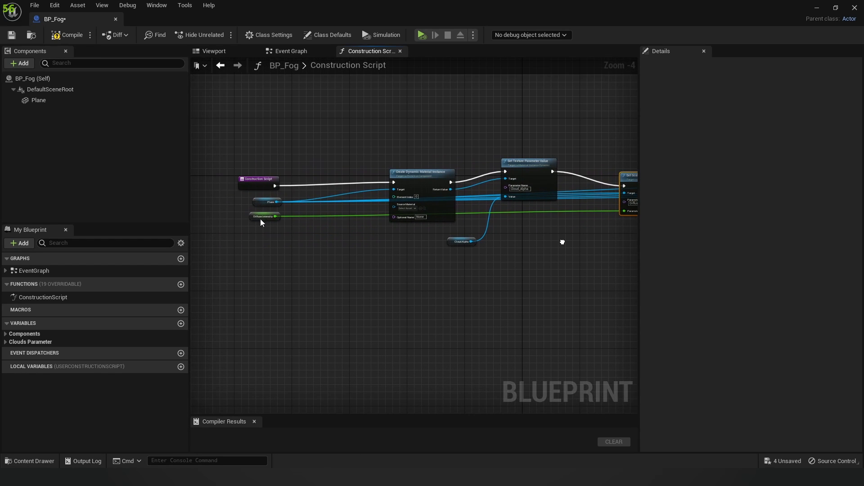
{"action": "left_click_drag", "start_coordinate": [269, 218], "coordinate": [605, 223]}
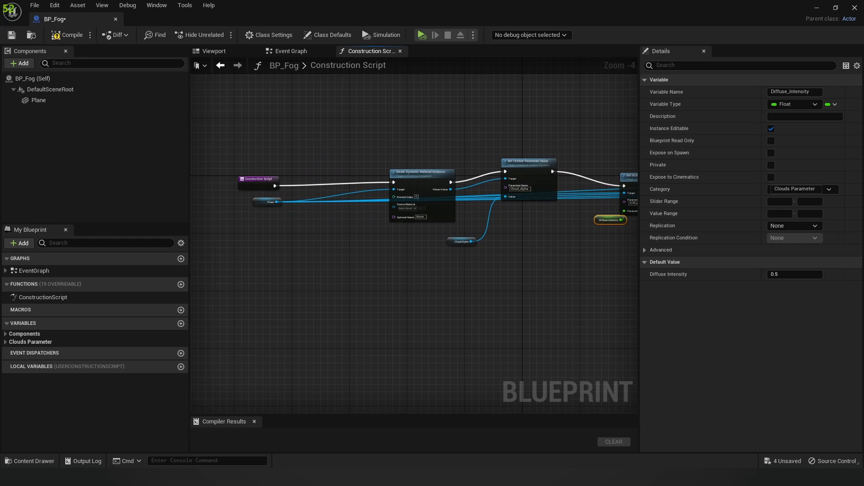
{"action": "right_click_drag", "start_coordinate": [618, 224], "coordinate": [538, 233]}
{"action": "scroll", "coordinate": [538, 232], "scroll_direction": "up", "scroll_amount": 4}
{"action": "left_click_drag", "start_coordinate": [496, 225], "coordinate": [461, 233]}
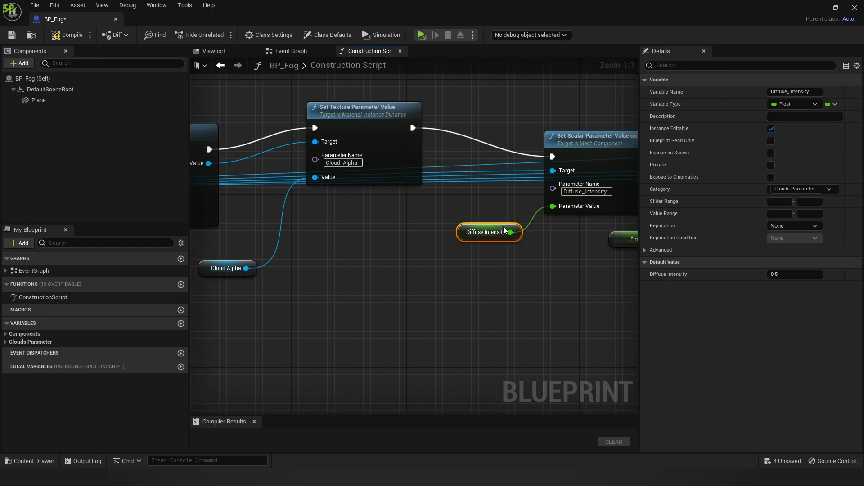
{"action": "right_click_drag", "start_coordinate": [457, 247], "coordinate": [435, 249]}
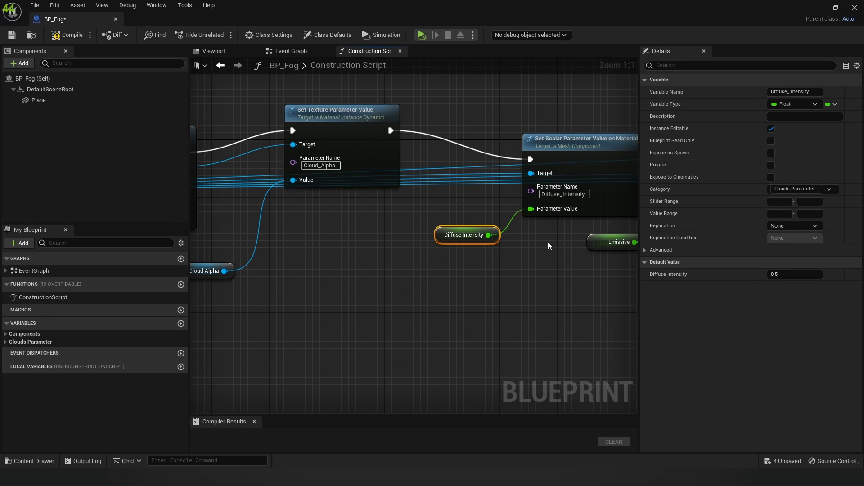
Step: Paste a copy of the Set Scalar Parameter Value on Materials node below the chain
{"action": "right_click", "coordinate": [530, 209]}
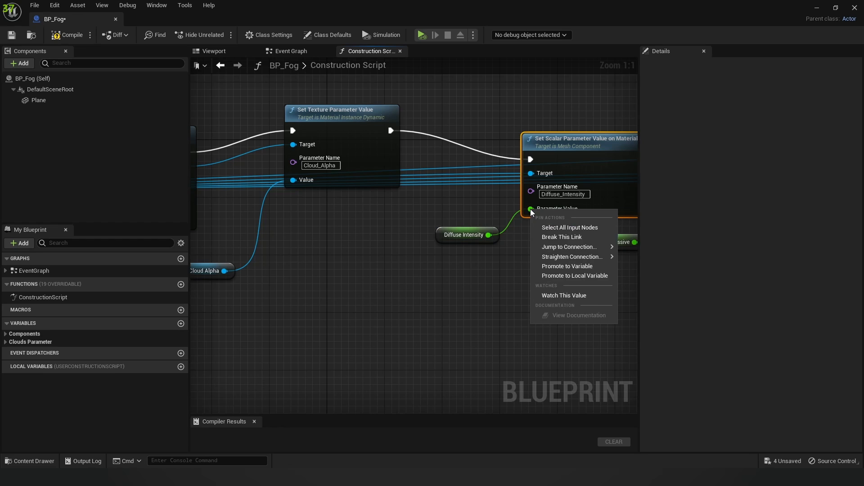
{"action": "left_click", "coordinate": [494, 274]}
{"action": "scroll", "coordinate": [488, 256], "scroll_direction": "down", "scroll_amount": 1}
{"action": "right_click_drag", "start_coordinate": [488, 256], "coordinate": [482, 255]}
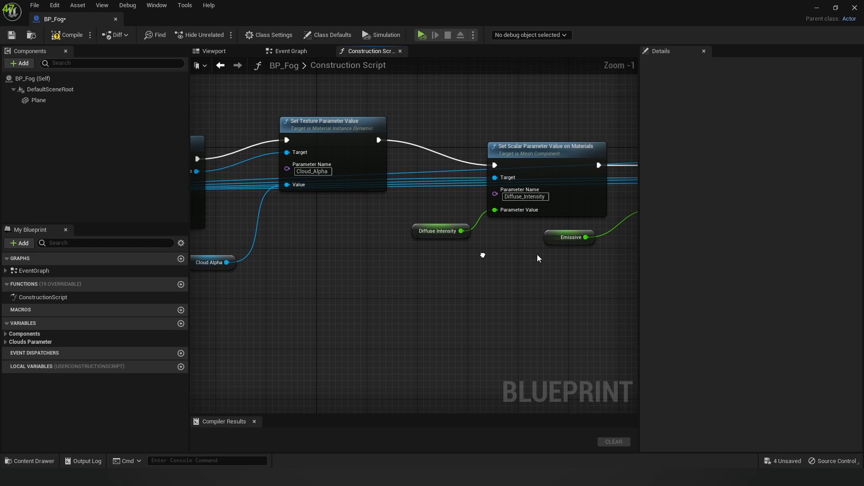
{"action": "left_click", "coordinate": [563, 154]}
{"action": "left_click", "coordinate": [487, 303]}
{"action": "key", "text": "ctrl+v"}
Step: Promote the copied node's Parameter Value input to a new float variable
{"action": "right_click_drag", "start_coordinate": [436, 304], "coordinate": [413, 205]}
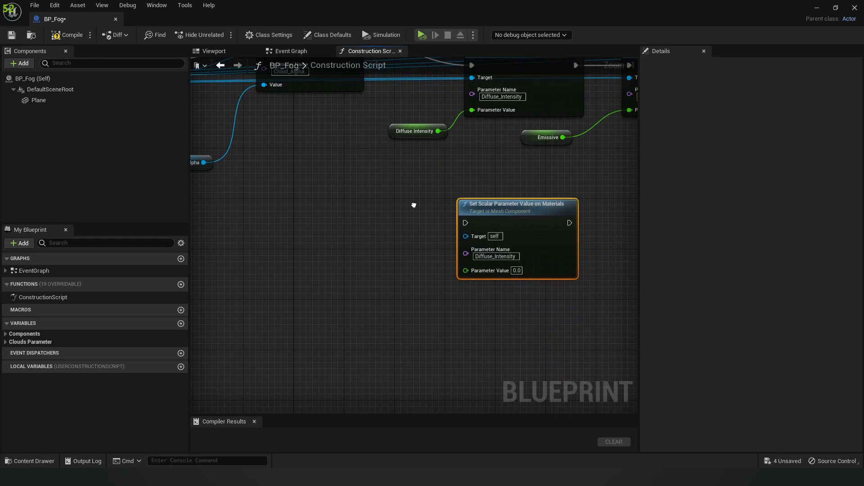
{"action": "right_click", "coordinate": [467, 271]}
{"action": "left_click", "coordinate": [488, 296]}
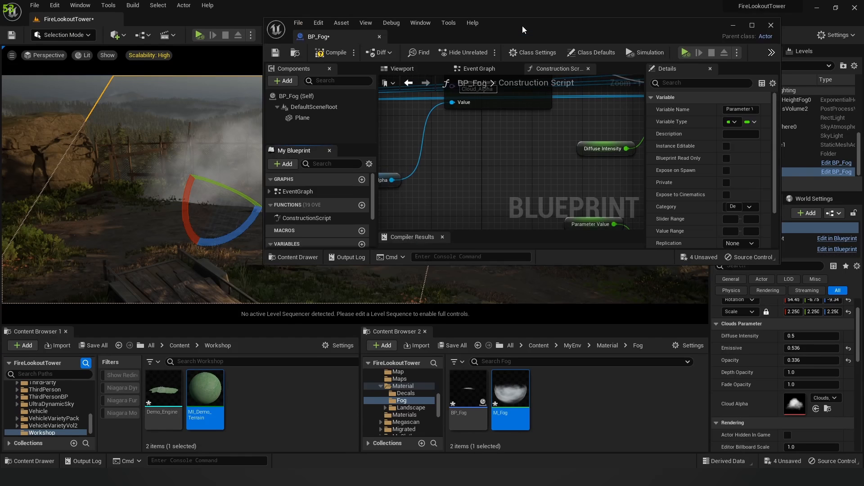
Step: Open M_Fog to inspect its Diffuse_Intensity parameter, then return to BP_Fog's Construction Script
{"action": "left_click_drag", "start_coordinate": [528, 11], "coordinate": [515, 41]}
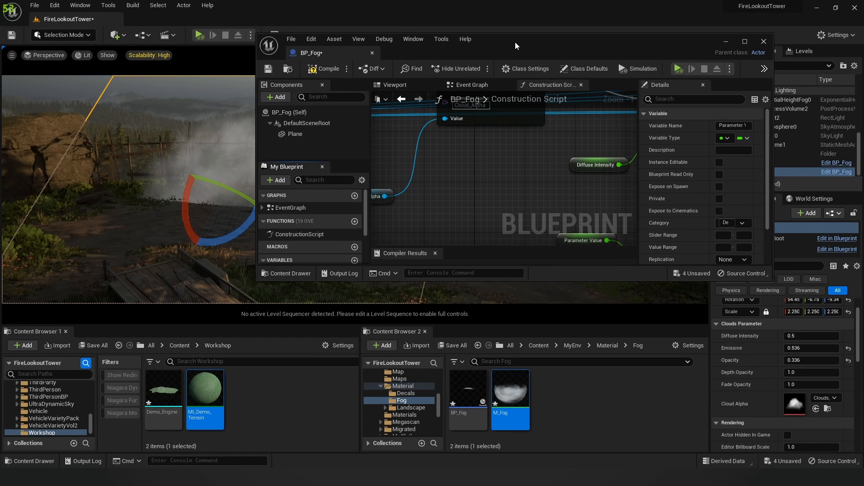
{"action": "double_click", "coordinate": [516, 385]}
{"action": "double_click", "coordinate": [553, 43]}
{"action": "scroll", "coordinate": [429, 191], "scroll_direction": "down", "scroll_amount": 2}
{"action": "right_click_drag", "start_coordinate": [373, 180], "coordinate": [602, 201]}
{"action": "scroll", "coordinate": [536, 177], "scroll_direction": "up", "scroll_amount": 6}
{"action": "left_click_drag", "start_coordinate": [378, 178], "coordinate": [371, 186]}
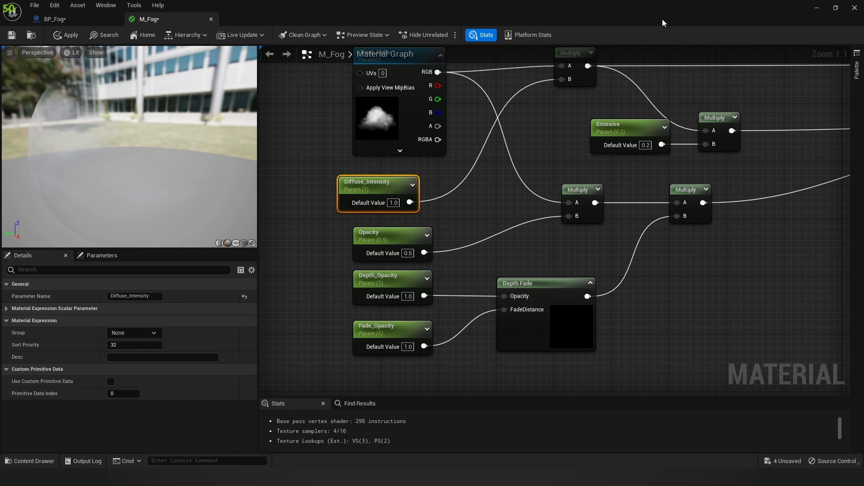
{"action": "left_click_drag", "start_coordinate": [662, 19], "coordinate": [448, 55]}
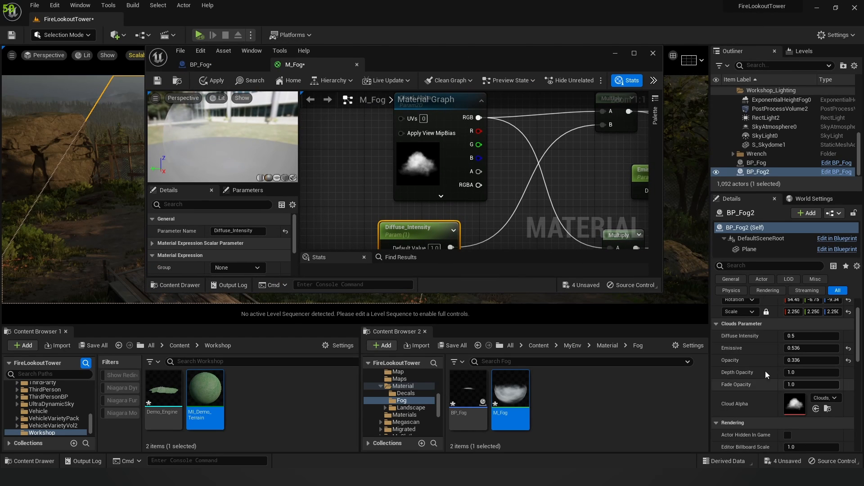
{"action": "double_click", "coordinate": [501, 54]}
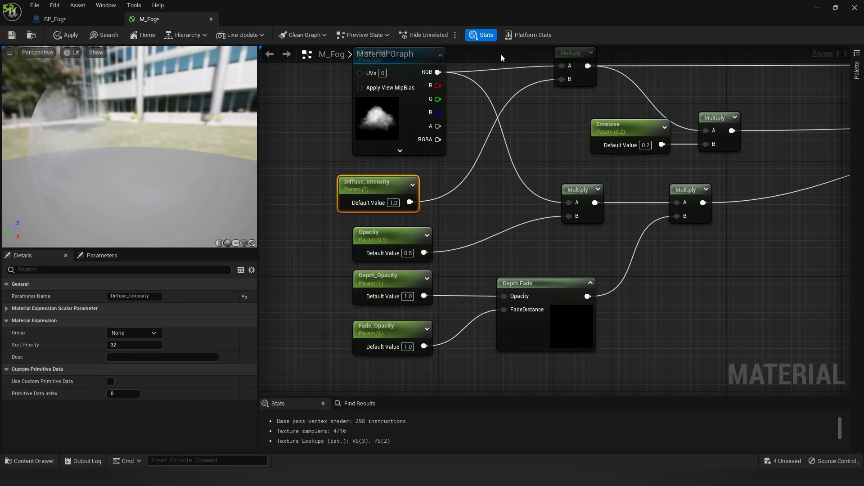
{"action": "left_click", "coordinate": [104, 18]}
{"action": "scroll", "coordinate": [494, 269], "scroll_direction": "up", "scroll_amount": 1}
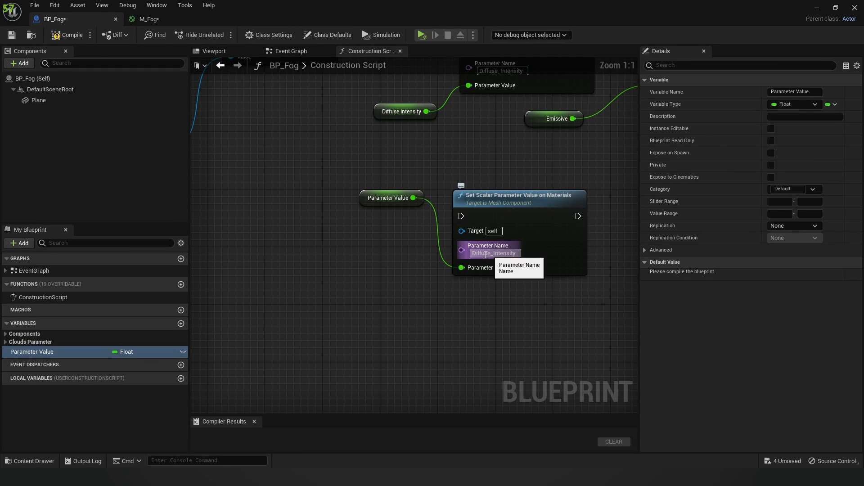
Step: Delete the Parameter Value getter and the duplicate Set Scalar node
{"action": "left_click_drag", "start_coordinate": [362, 175], "coordinate": [564, 291]}
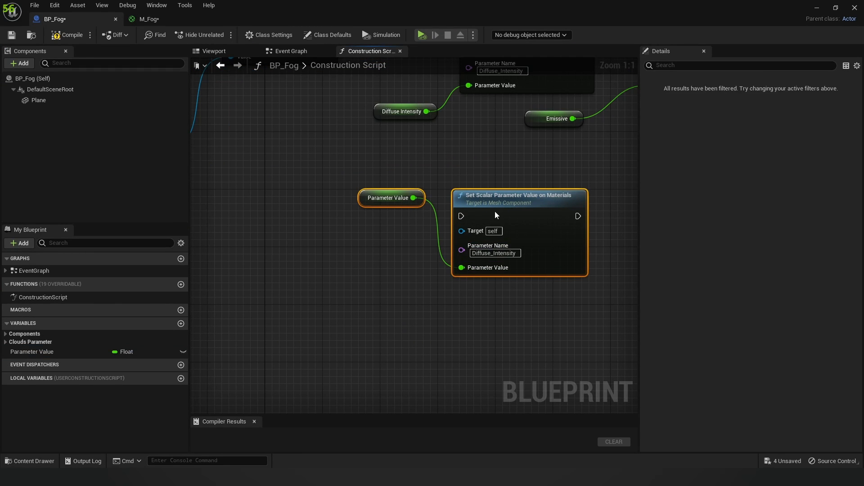
{"action": "key", "text": "Delete"}
{"action": "scroll", "coordinate": [498, 215], "scroll_direction": "down", "scroll_amount": 2}
{"action": "scroll", "coordinate": [386, 215], "scroll_direction": "up", "scroll_amount": 2}
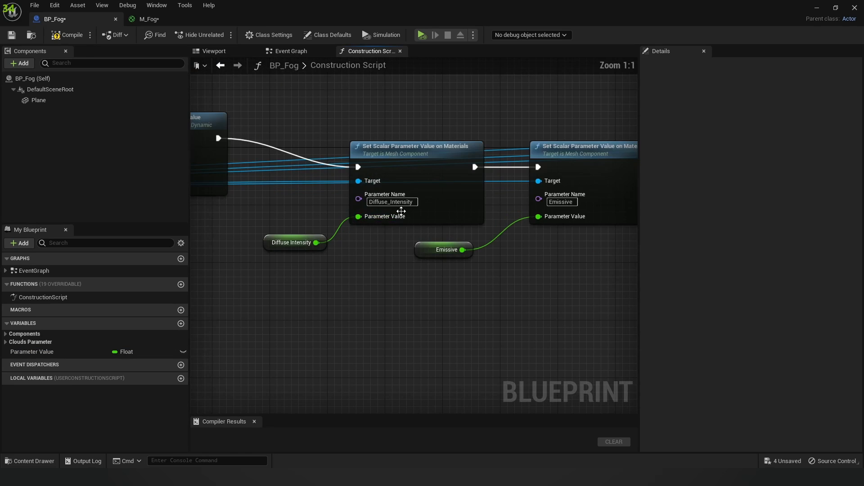
Step: Raise the Diffuse_Intensity Set Scalar node higher in the chain
{"action": "right_click_drag", "start_coordinate": [472, 286], "coordinate": [224, 268]}
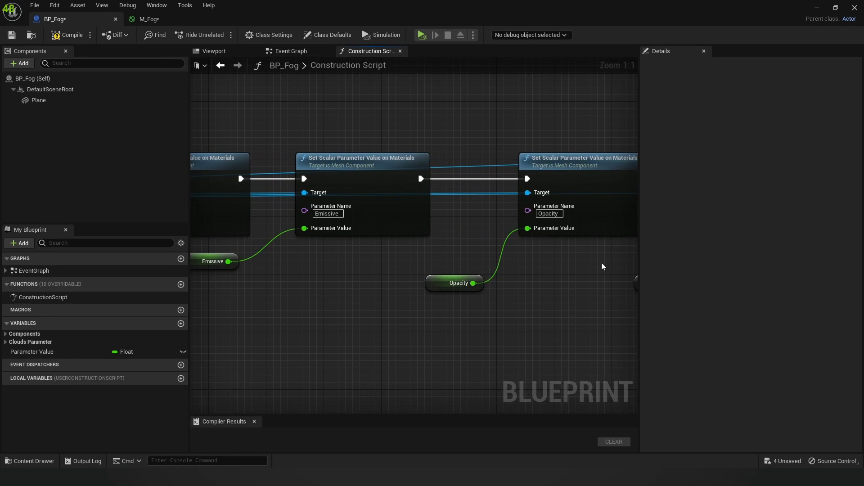
{"action": "scroll", "coordinate": [560, 277], "scroll_direction": "down", "scroll_amount": 1}
{"action": "right_click_drag", "start_coordinate": [560, 277], "coordinate": [638, 234]}
{"action": "scroll", "coordinate": [406, 243], "scroll_direction": "down", "scroll_amount": 2}
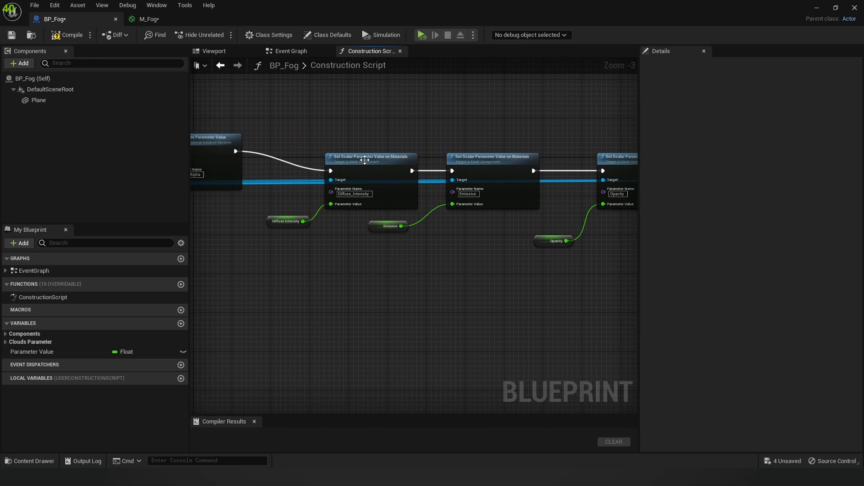
{"action": "left_click_drag", "start_coordinate": [365, 160], "coordinate": [363, 121]}
{"action": "right_click_drag", "start_coordinate": [360, 228], "coordinate": [526, 241]}
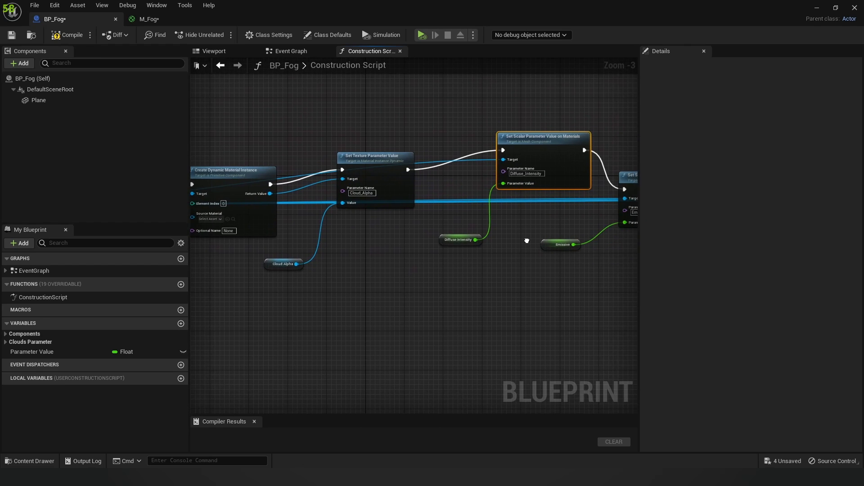
Step: Move the Plane getter below the Cloud Alpha node
{"action": "scroll", "coordinate": [397, 230], "scroll_direction": "down", "scroll_amount": 1}
{"action": "scroll", "coordinate": [396, 228], "scroll_direction": "down", "scroll_amount": 1}
{"action": "right_click_drag", "start_coordinate": [387, 227], "coordinate": [431, 221]}
{"action": "scroll", "coordinate": [437, 197], "scroll_direction": "up", "scroll_amount": 2}
{"action": "scroll", "coordinate": [430, 192], "scroll_direction": "down", "scroll_amount": 1}
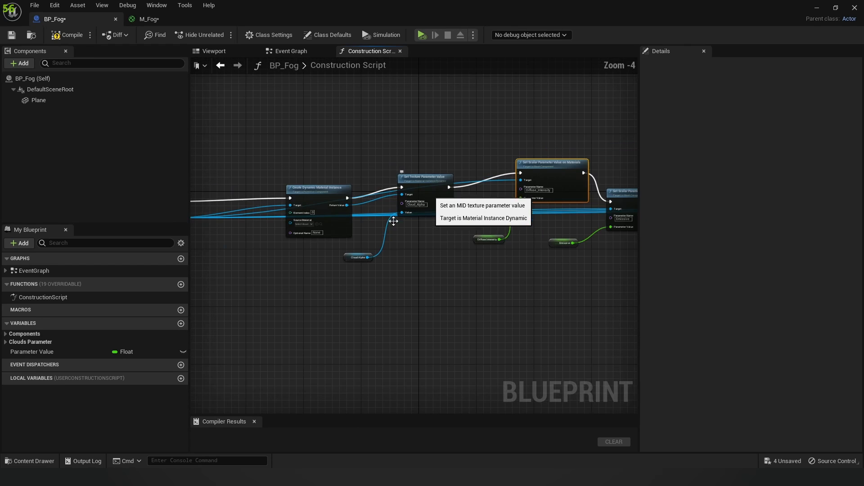
{"action": "right_click_drag", "start_coordinate": [317, 256], "coordinate": [368, 243]}
{"action": "left_click_drag", "start_coordinate": [221, 205], "coordinate": [435, 286]}
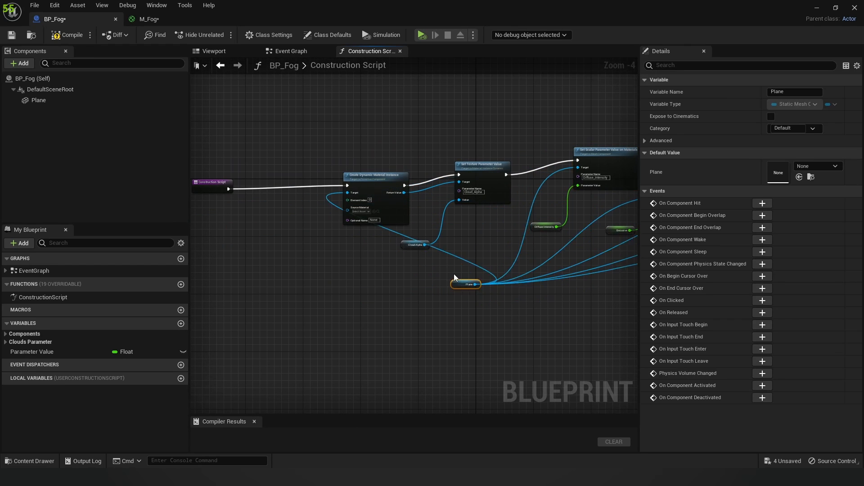
{"action": "right_click_drag", "start_coordinate": [468, 230], "coordinate": [408, 237]}
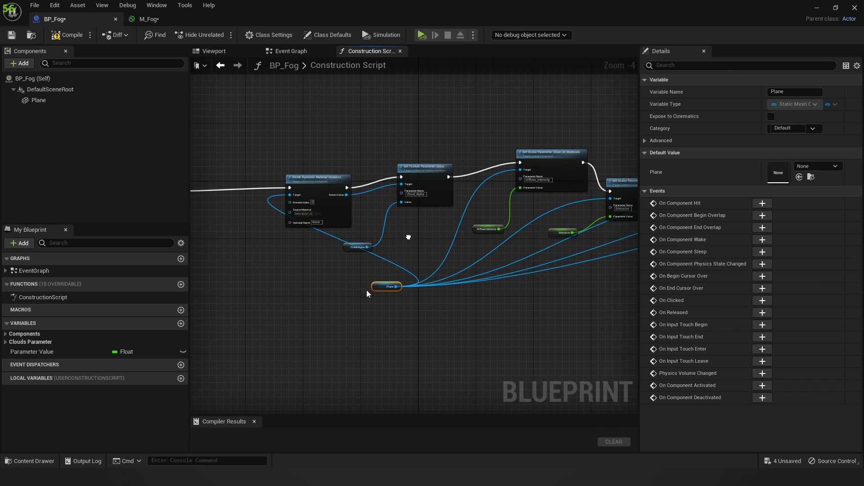
{"action": "scroll", "coordinate": [297, 186], "scroll_direction": "up", "scroll_amount": 3}
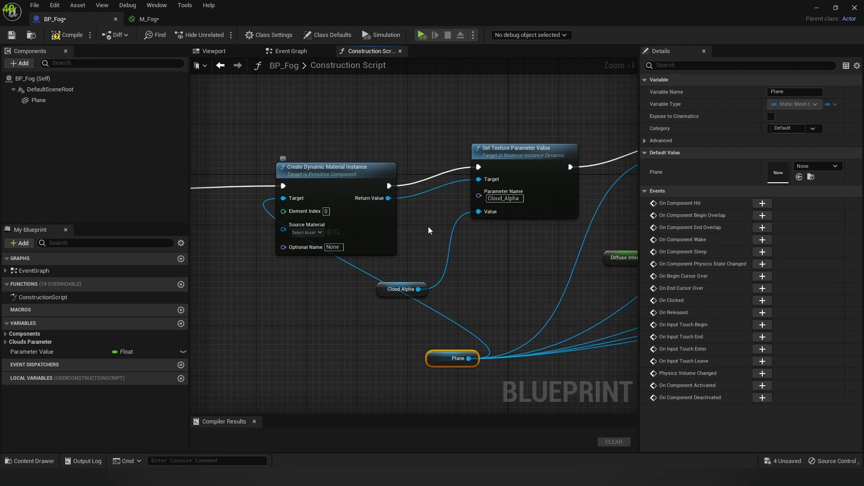
Step: Look over the parameter setter chain out to the Fade_Opacity node
{"action": "right_click_drag", "start_coordinate": [429, 226], "coordinate": [295, 198]}
{"action": "scroll", "coordinate": [365, 252], "scroll_direction": "down", "scroll_amount": 2}
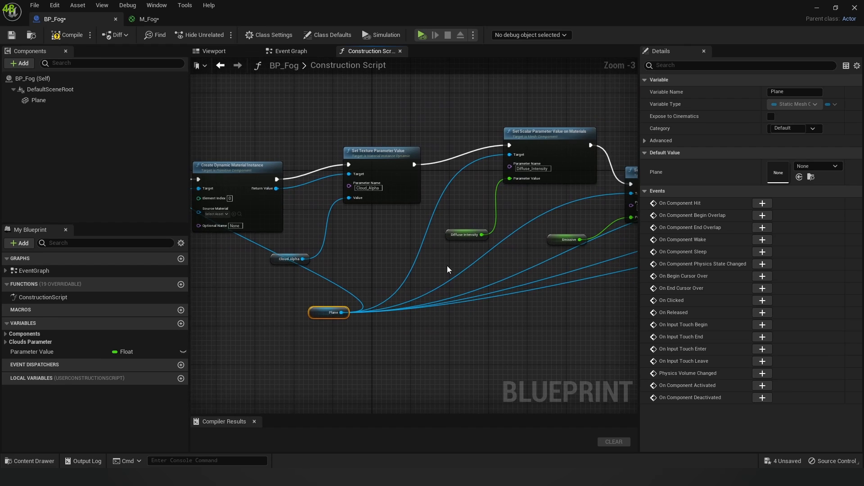
{"action": "right_click_drag", "start_coordinate": [502, 201], "coordinate": [480, 197]}
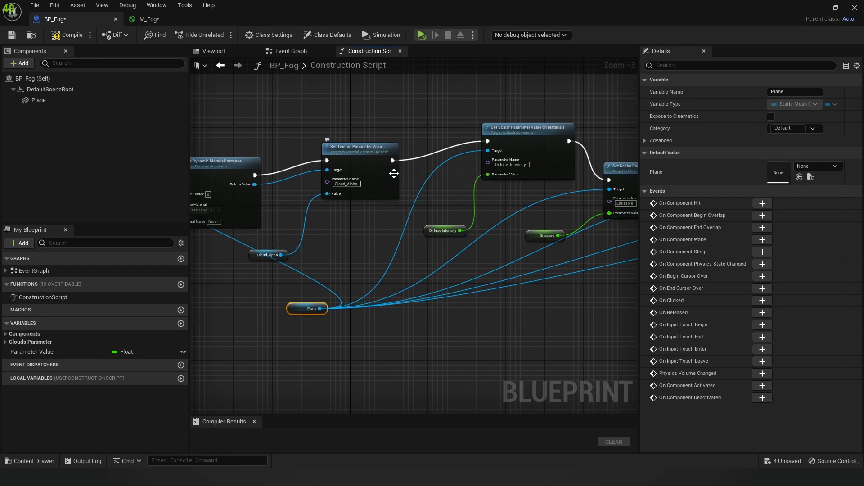
{"action": "scroll", "coordinate": [392, 169], "scroll_direction": "up", "scroll_amount": 3}
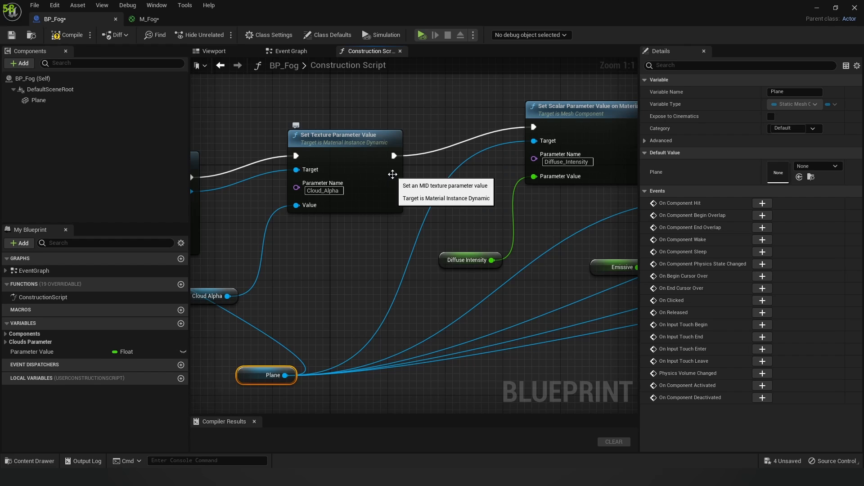
{"action": "scroll", "coordinate": [392, 174], "scroll_direction": "down", "scroll_amount": 2}
{"action": "right_click_drag", "start_coordinate": [444, 192], "coordinate": [325, 191]}
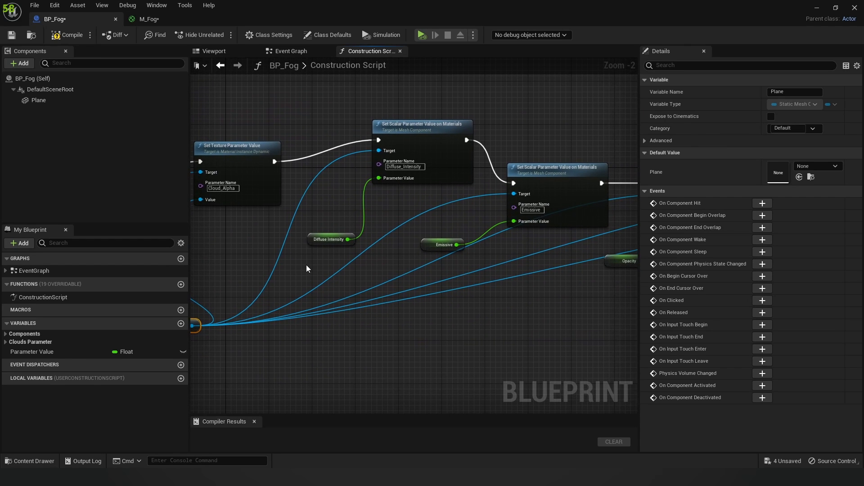
{"action": "scroll", "coordinate": [338, 254], "scroll_direction": "down", "scroll_amount": 1}
{"action": "right_click_drag", "start_coordinate": [349, 250], "coordinate": [372, 242]}
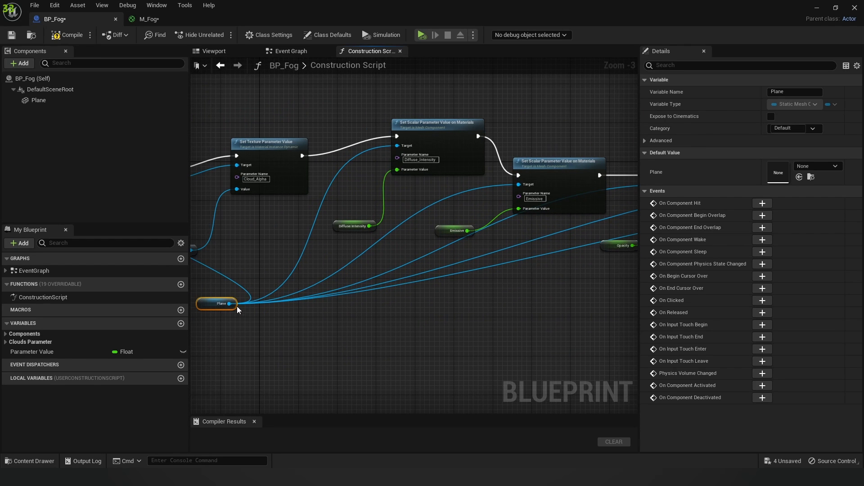
{"action": "right_click_drag", "start_coordinate": [529, 273], "coordinate": [321, 251]}
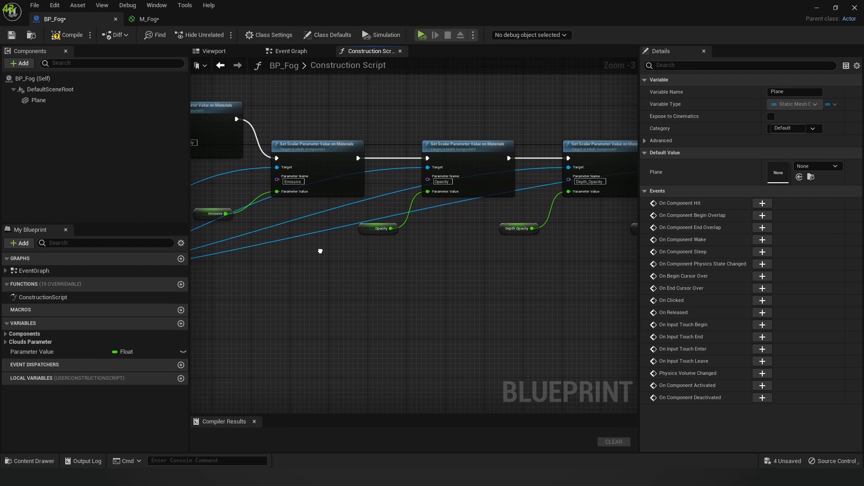
{"action": "mouse_move", "coordinate": [557, 260]}
{"action": "right_mouse_down"}
{"action": "mouse_move", "coordinate": [372, 252]}
{"action": "mouse_move", "coordinate": [552, 269]}
{"action": "right_mouse_up"}
Step: Move the Plane node under the Construction Script event
{"action": "right_click_drag", "start_coordinate": [396, 278], "coordinate": [601, 275]}
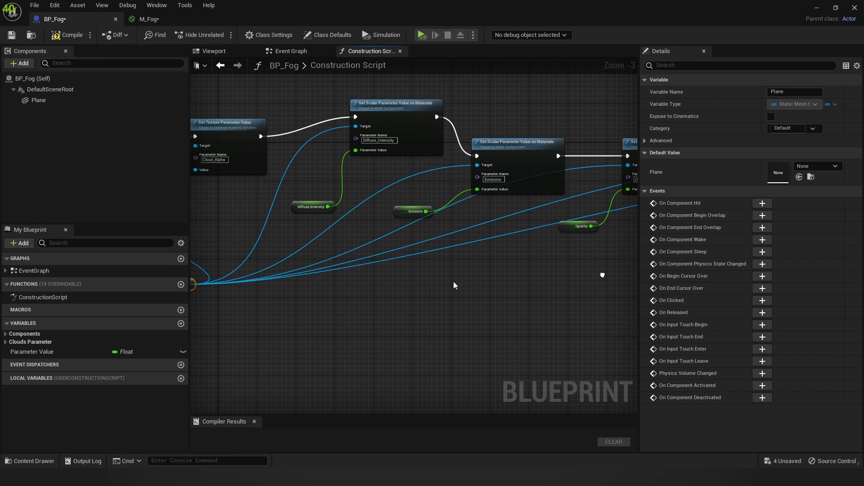
{"action": "right_click_drag", "start_coordinate": [432, 283], "coordinate": [591, 284]}
{"action": "right_click_drag", "start_coordinate": [319, 296], "coordinate": [454, 301]}
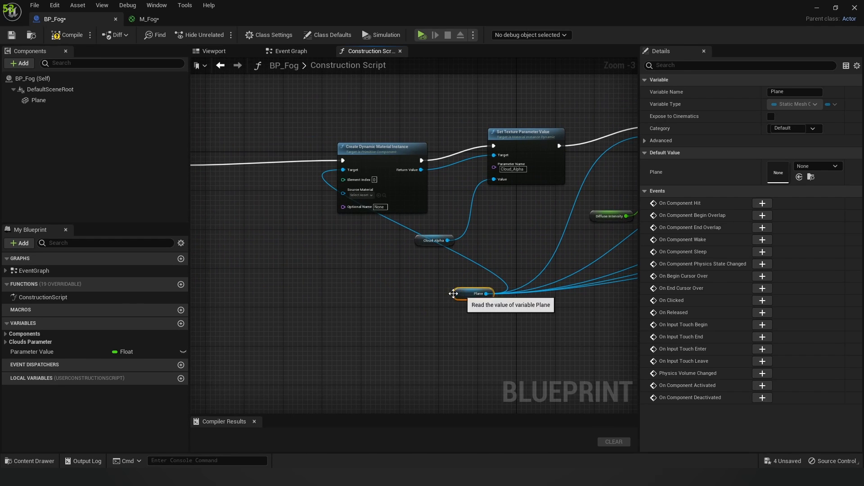
{"action": "left_click_drag", "start_coordinate": [459, 293], "coordinate": [235, 197]}
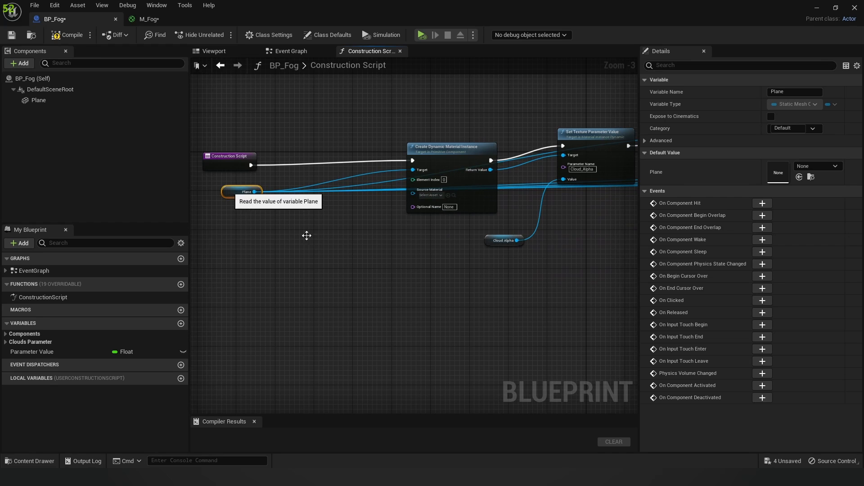
Step: Lower the Diffuse_Intensity and Set Texture Parameter Value nodes into line
{"action": "scroll", "coordinate": [465, 263], "scroll_direction": "down", "scroll_amount": 2}
{"action": "scroll", "coordinate": [515, 264], "scroll_direction": "down", "scroll_amount": 1}
{"action": "right_click_drag", "start_coordinate": [526, 264], "coordinate": [398, 259]}
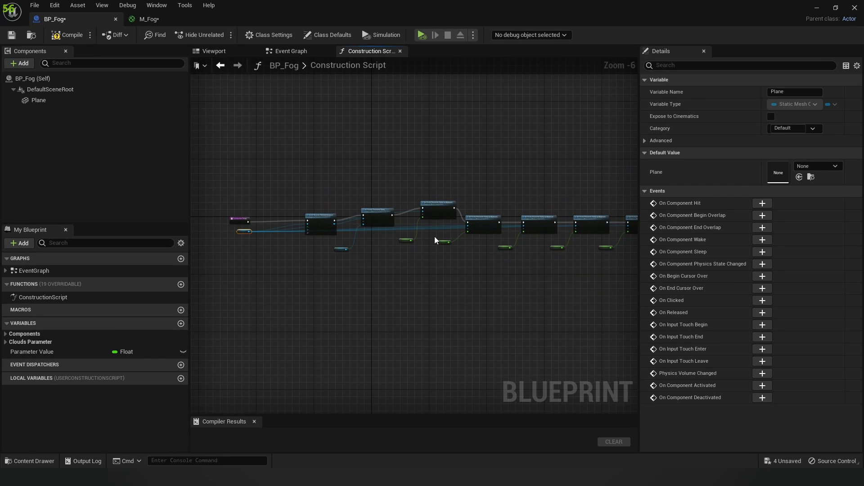
{"action": "scroll", "coordinate": [434, 238], "scroll_direction": "up", "scroll_amount": 3}
{"action": "left_click_drag", "start_coordinate": [448, 159], "coordinate": [452, 198]}
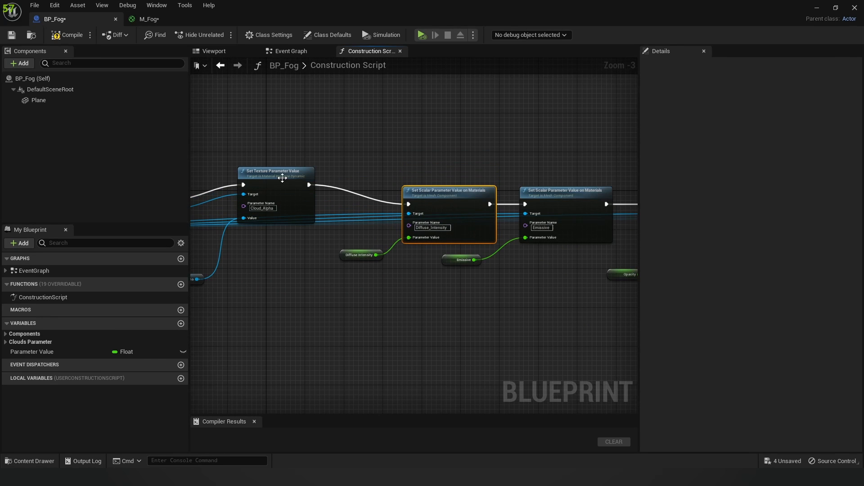
{"action": "left_click_drag", "start_coordinate": [276, 181], "coordinate": [276, 205]}
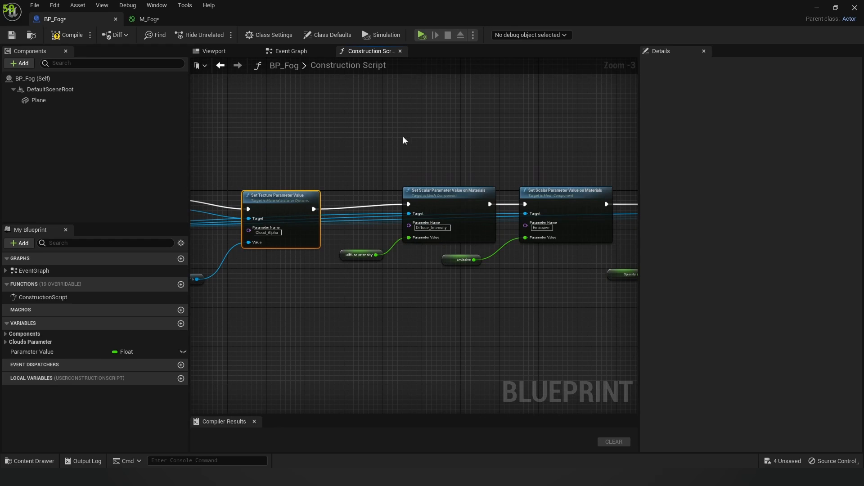
{"action": "scroll", "coordinate": [392, 139], "scroll_direction": "down", "scroll_amount": 2}
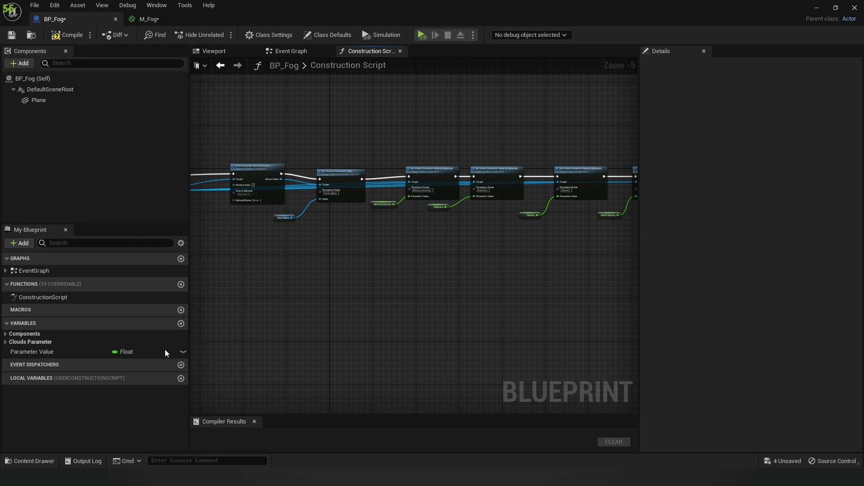
Step: Expand the Clouds Parameter variables and toggle instance editing on Diffuse_Intensity and Emissive
{"action": "left_click", "coordinate": [6, 334]}
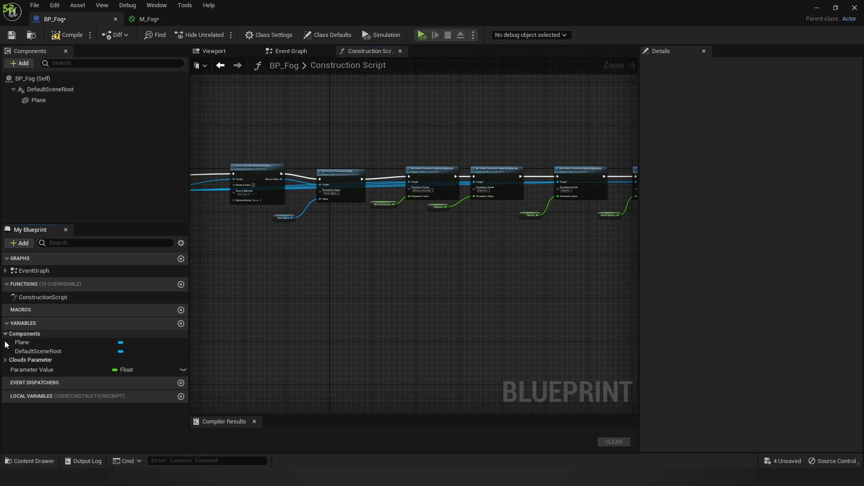
{"action": "left_click", "coordinate": [6, 361]}
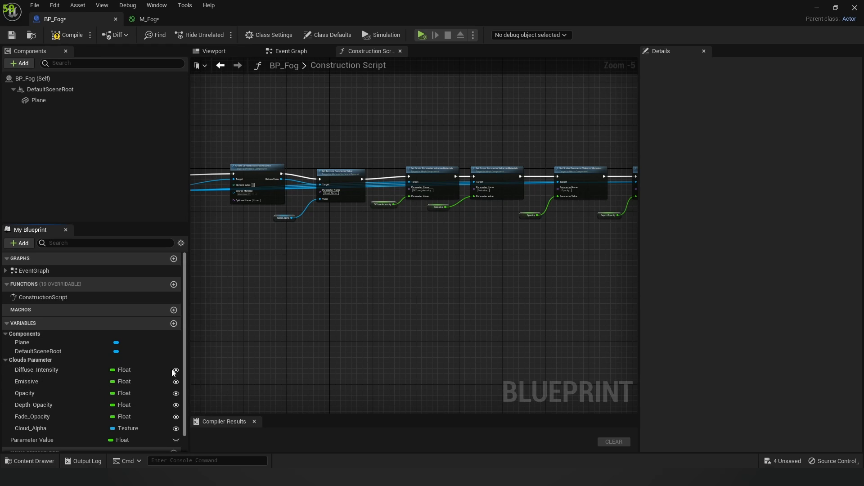
{"action": "right_click_drag", "start_coordinate": [299, 337], "coordinate": [363, 231]}
{"action": "right_click_drag", "start_coordinate": [396, 187], "coordinate": [422, 207]}
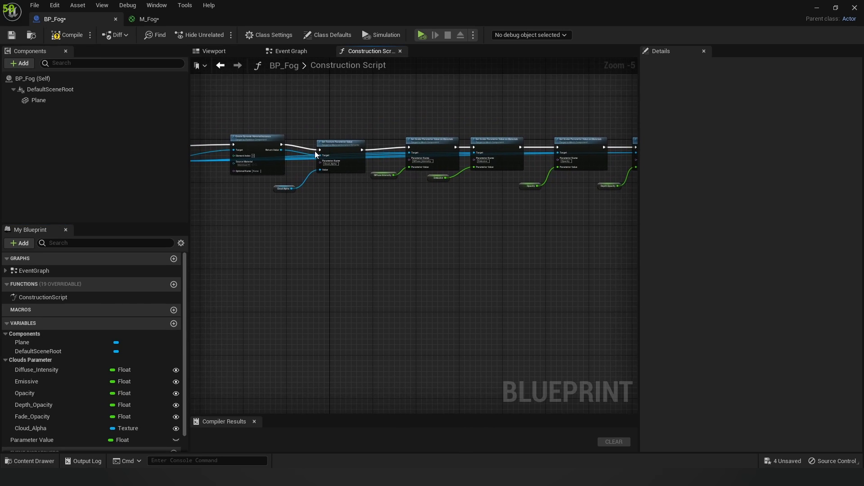
{"action": "scroll", "coordinate": [314, 151], "scroll_direction": "up", "scroll_amount": 4}
{"action": "scroll", "coordinate": [324, 188], "scroll_direction": "up", "scroll_amount": 1}
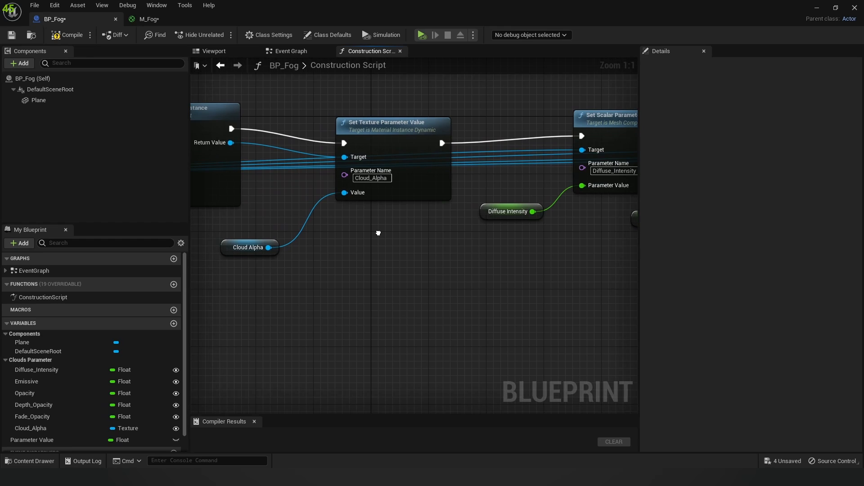
{"action": "scroll", "coordinate": [149, 366], "scroll_direction": "down", "scroll_amount": 1}
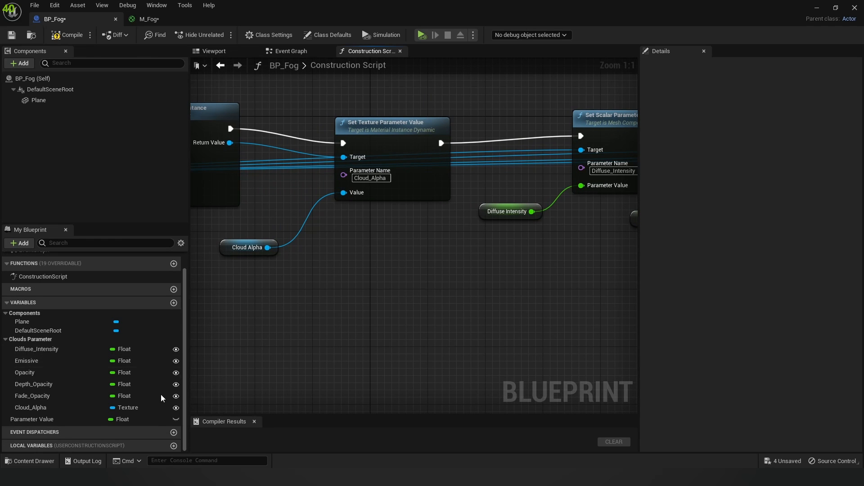
{"action": "left_click", "coordinate": [176, 349]}
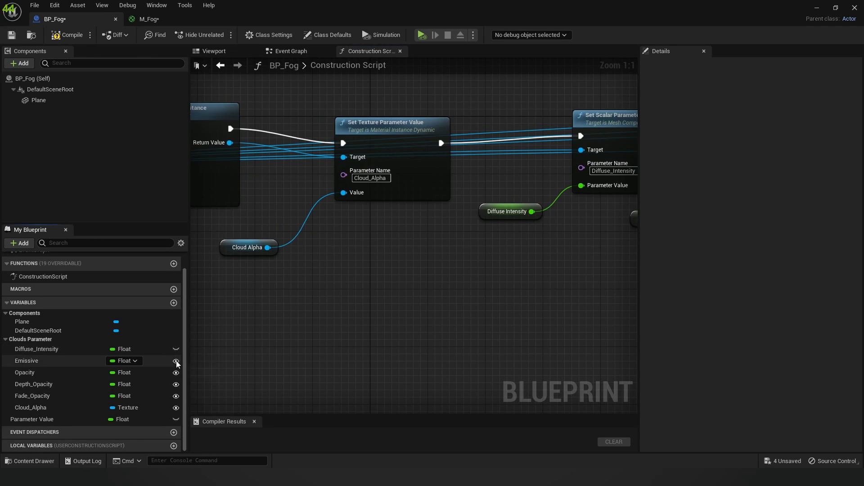
{"action": "left_click", "coordinate": [176, 361]}
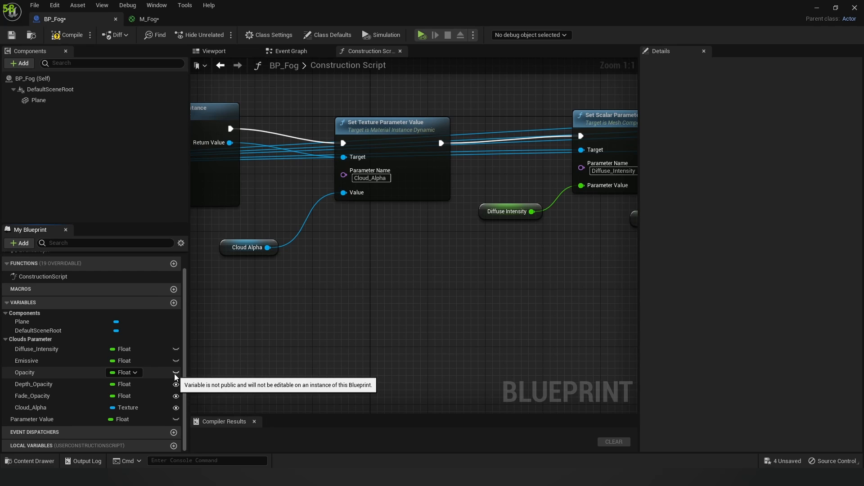
Step: Make Opacity instance-editable and delete the unused Parameter Value variable
{"action": "left_click_drag", "start_coordinate": [424, 4], "coordinate": [366, 107]}
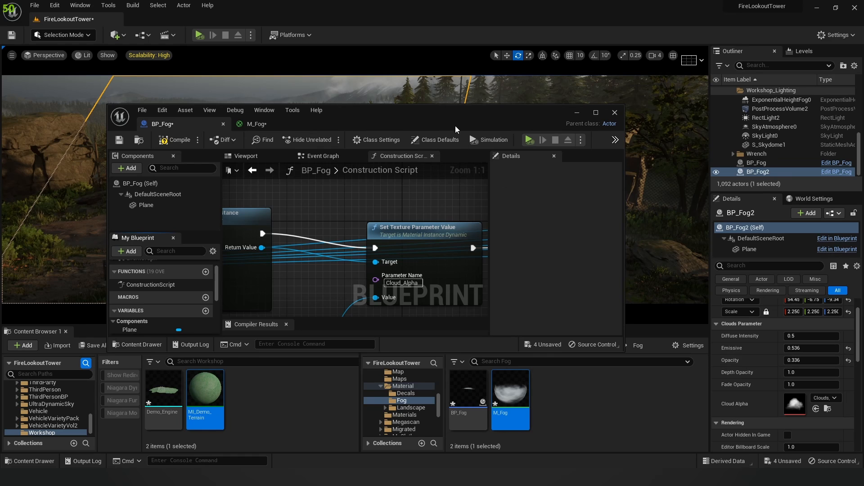
{"action": "double_click", "coordinate": [456, 112]}
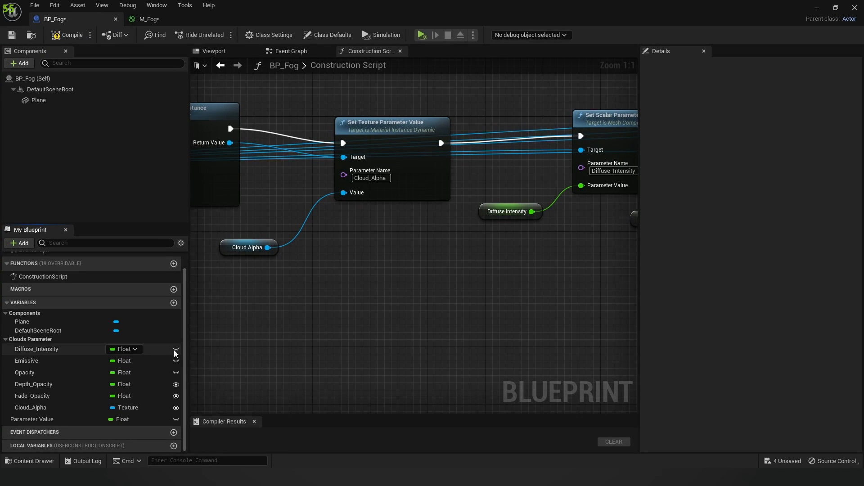
{"action": "left_click", "coordinate": [176, 373]}
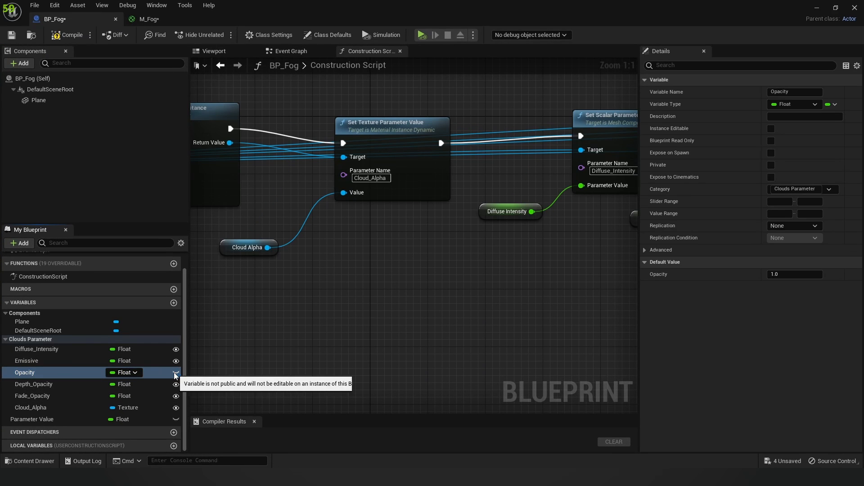
{"action": "right_click", "coordinate": [54, 419]}
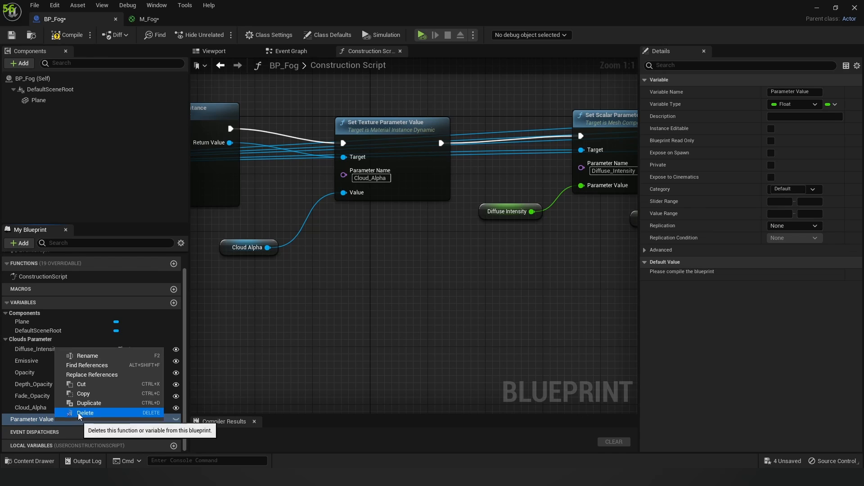
{"action": "left_click", "coordinate": [79, 413]}
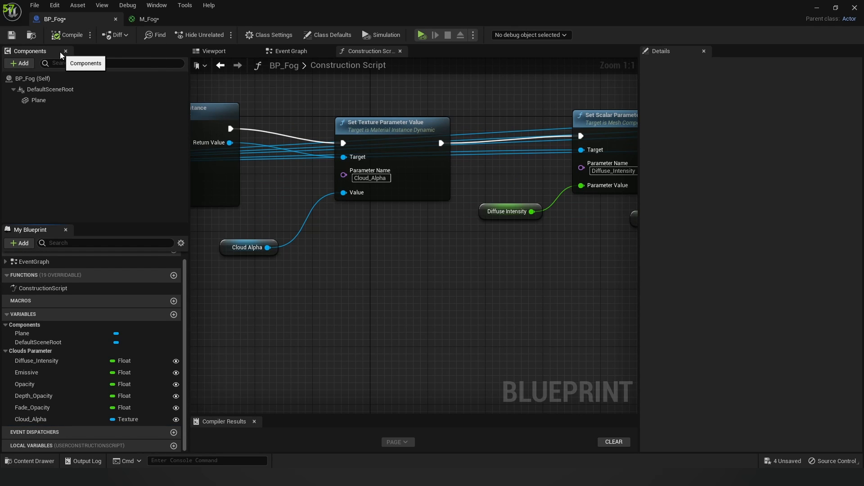
Step: Save BP_Fog and fly back into the FireLookoutTower level toward the fog
{"action": "left_click", "coordinate": [10, 36]}
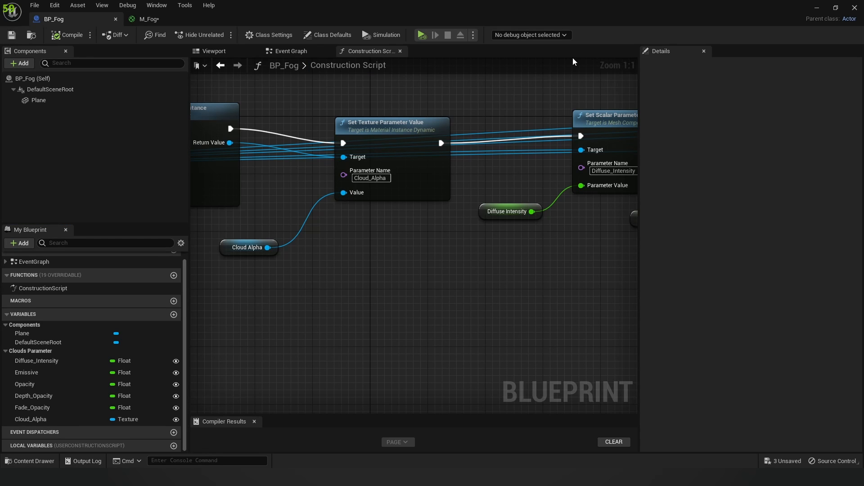
{"action": "left_click", "coordinate": [816, 9]}
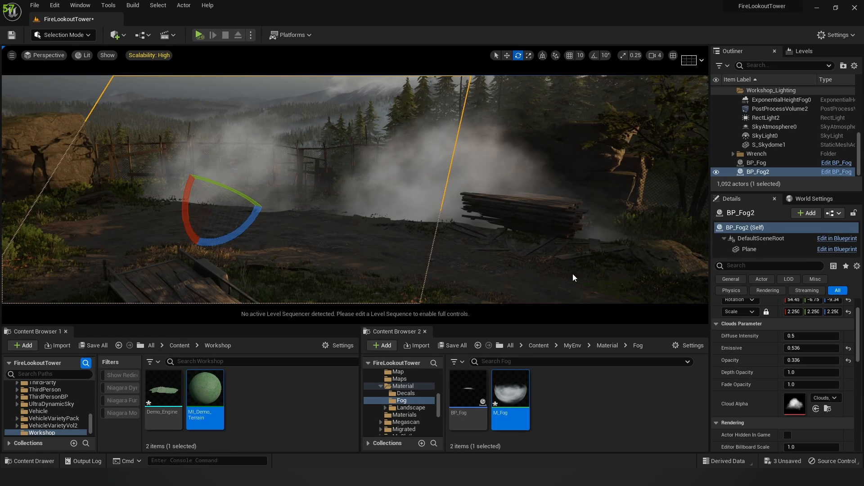
{"action": "mouse_move", "coordinate": [470, 205]}
{"action": "right_mouse_down"}
{"action": "mouse_move", "coordinate": [499, 189]}
{"action": "mouse_move", "coordinate": [462, 217]}
{"action": "mouse_move", "coordinate": [477, 218]}
{"action": "right_mouse_up"}
{"action": "key", "text": "w"}
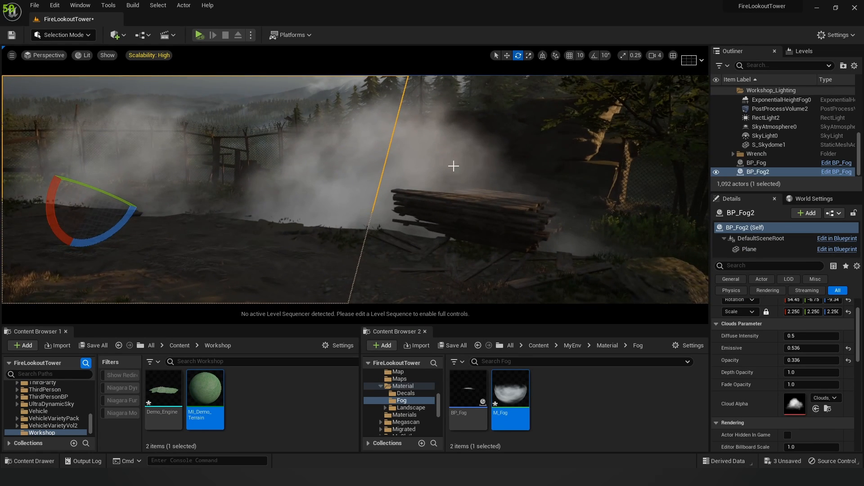
Step: Select the BP_EasyFog65 fog card beside the log pile and look it over
{"action": "right_click_drag", "start_coordinate": [454, 166], "coordinate": [460, 163]}
{"action": "left_click", "coordinate": [456, 172]}
{"action": "right_click_drag", "start_coordinate": [342, 172], "coordinate": [316, 200]}
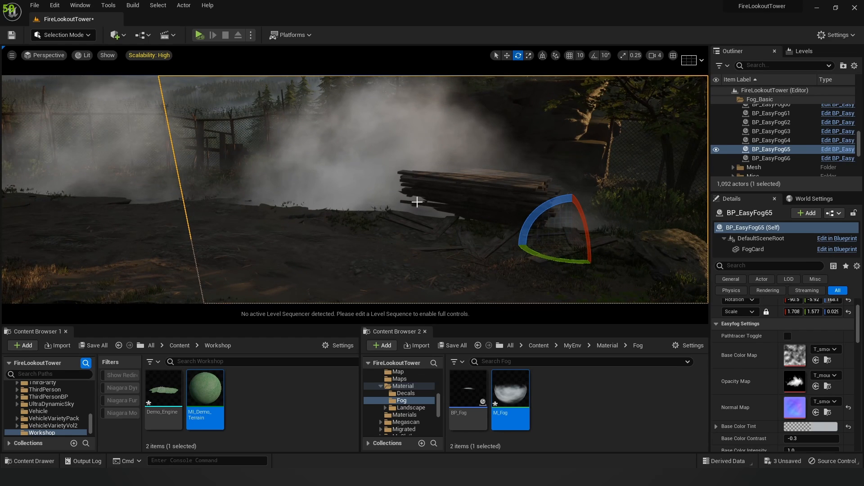
{"action": "right_click_drag", "start_coordinate": [397, 168], "coordinate": [374, 160]}
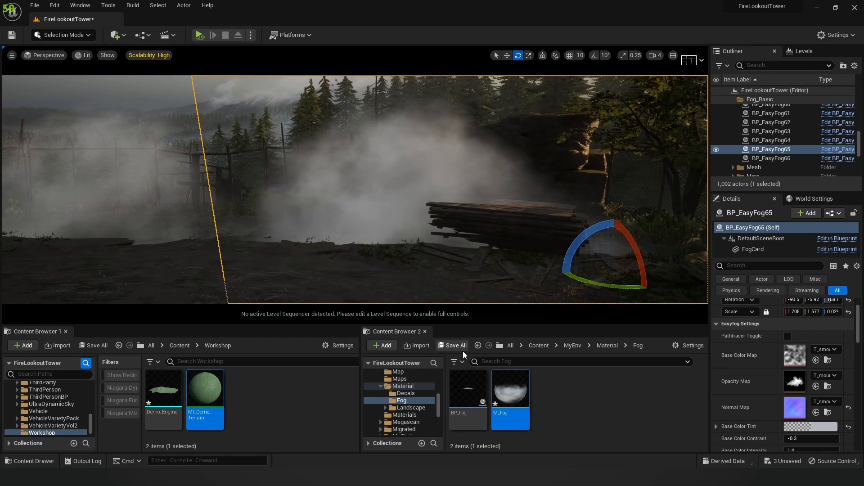
{"action": "double_click", "coordinate": [511, 395]}
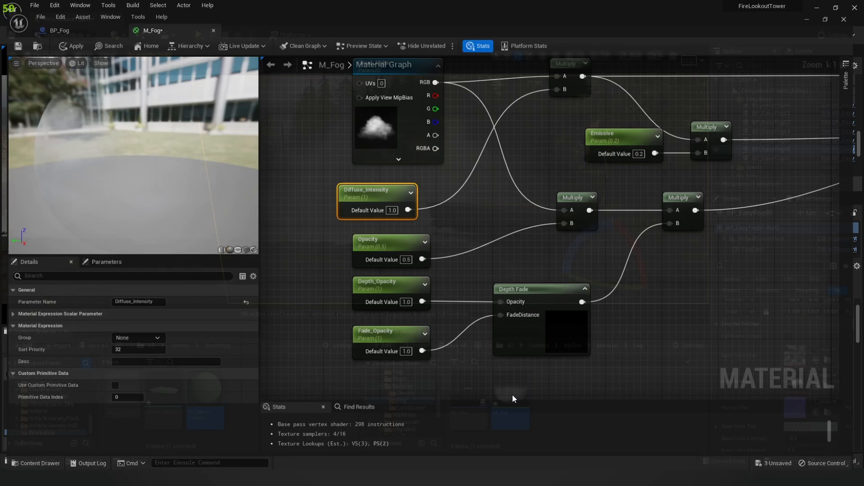
{"action": "left_click_drag", "start_coordinate": [325, 270], "coordinate": [628, 346]}
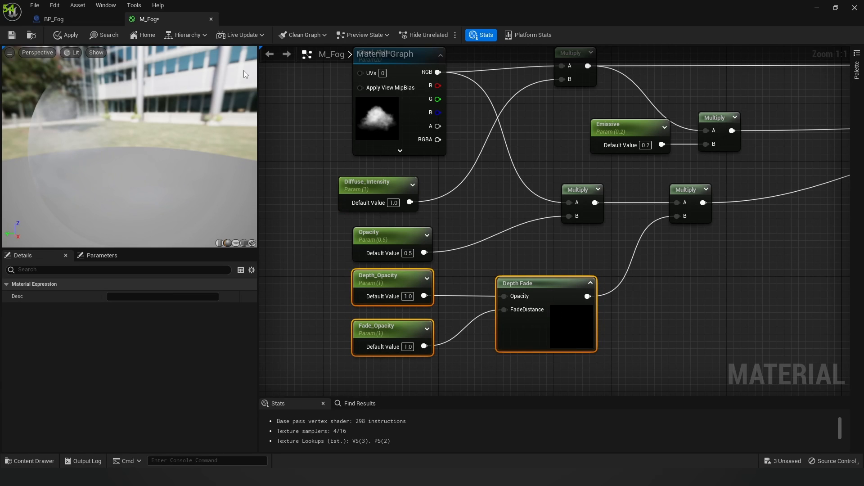
{"action": "left_click", "coordinate": [211, 18]}
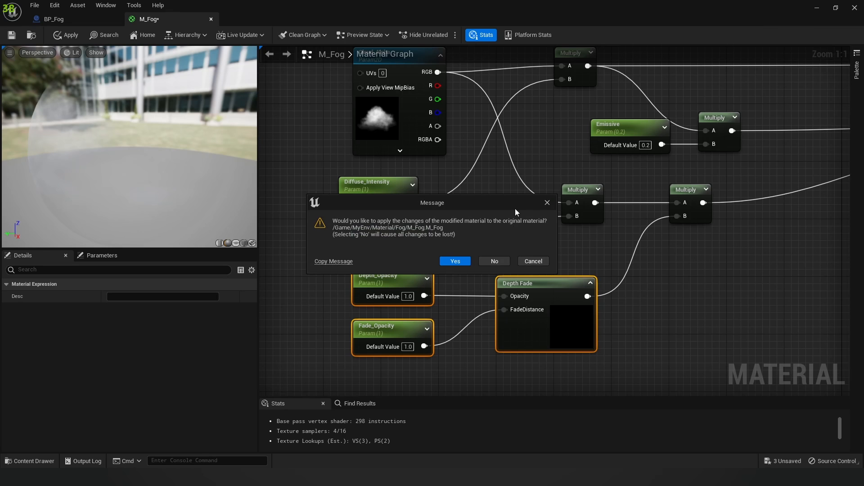
{"action": "left_click", "coordinate": [533, 261]}
Step: Frame the wood pile and slide BP_Fog right along its X axis over the logs
{"action": "left_click", "coordinate": [817, 9]}
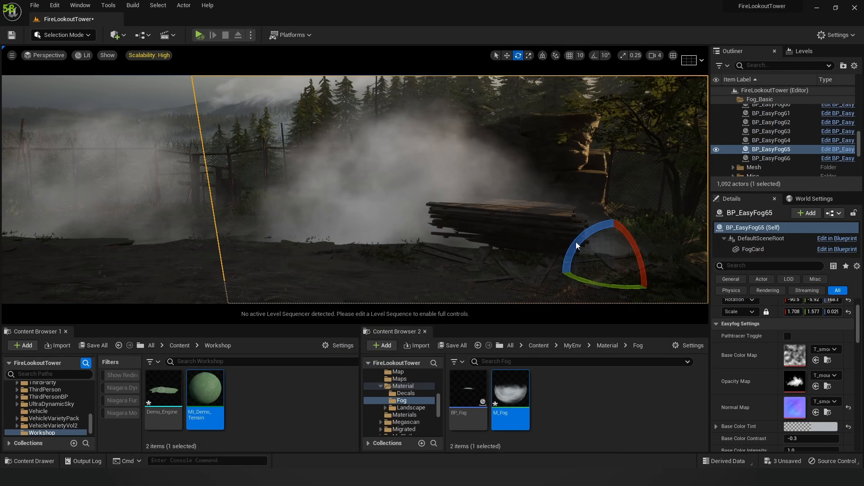
{"action": "right_click_drag", "start_coordinate": [438, 157], "coordinate": [410, 126]}
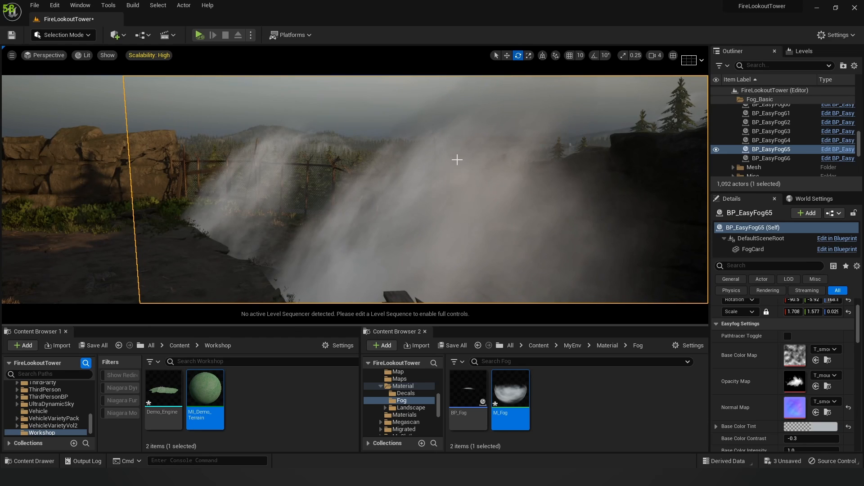
{"action": "right_click_drag", "start_coordinate": [432, 201], "coordinate": [416, 225]}
{"action": "left_click", "coordinate": [350, 166]}
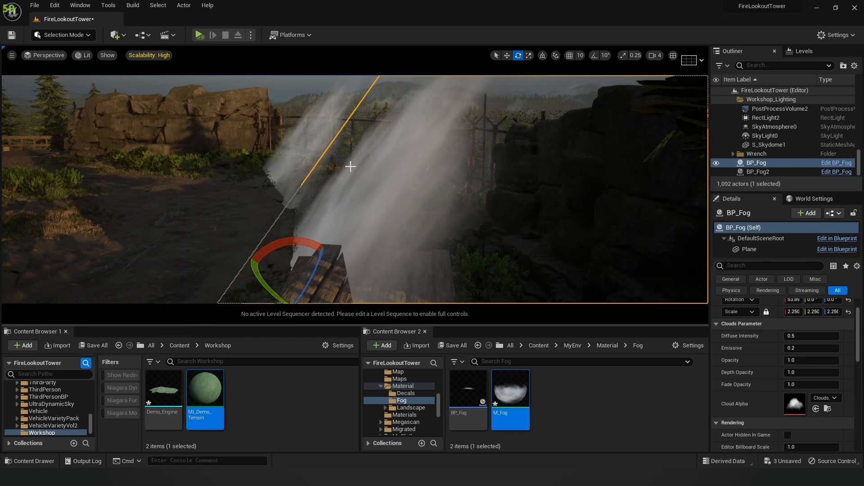
{"action": "mouse_move", "coordinate": [383, 164]}
{"action": "right_mouse_down"}
{"action": "mouse_move", "coordinate": [381, 158]}
{"action": "mouse_move", "coordinate": [376, 171]}
{"action": "right_mouse_up"}
{"action": "key", "text": "w"}
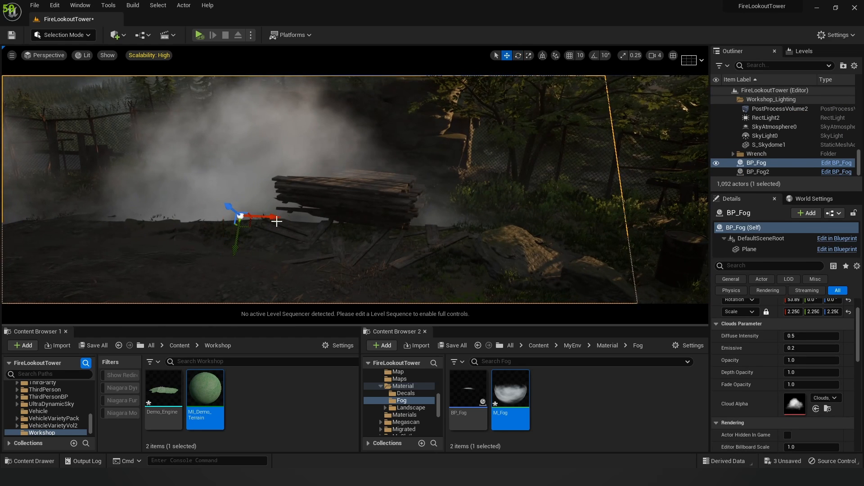
{"action": "left_click_drag", "start_coordinate": [271, 216], "coordinate": [319, 211]}
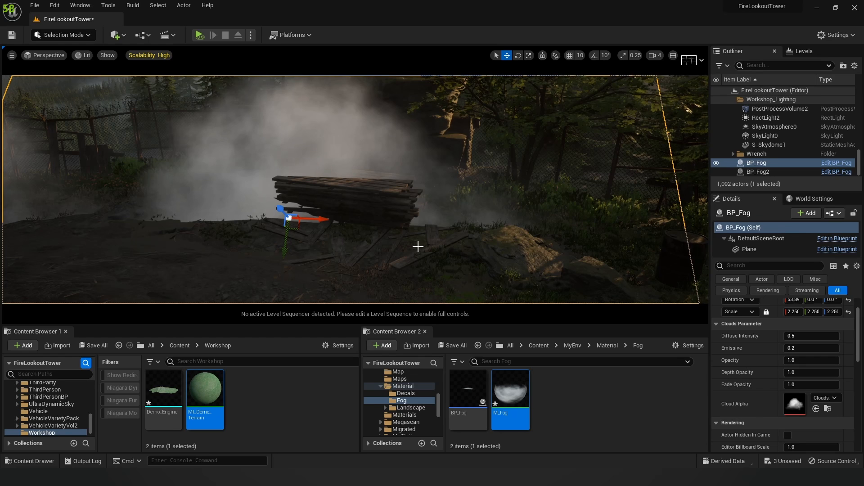
Step: Try BP_Fog Fade Opacity at 50, then 80, checking the haze around the wood pile
{"action": "left_click", "coordinate": [804, 384]}
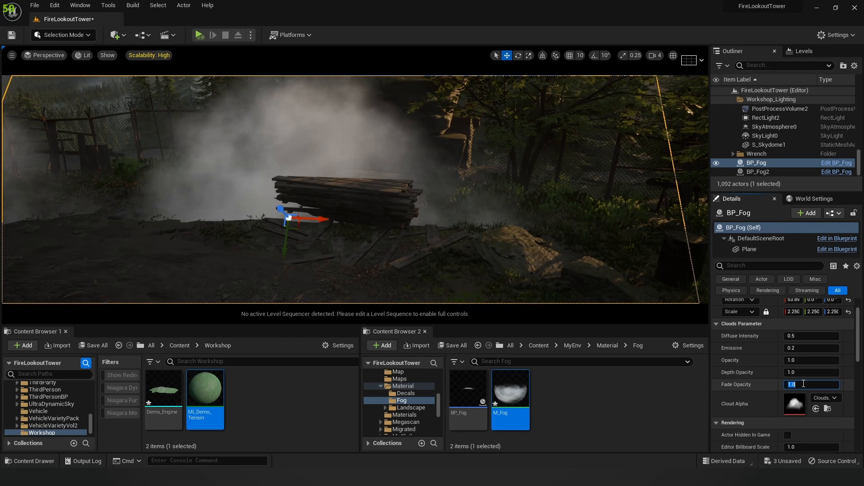
{"action": "type", "text": "50"}
{"action": "key", "text": "Return"}
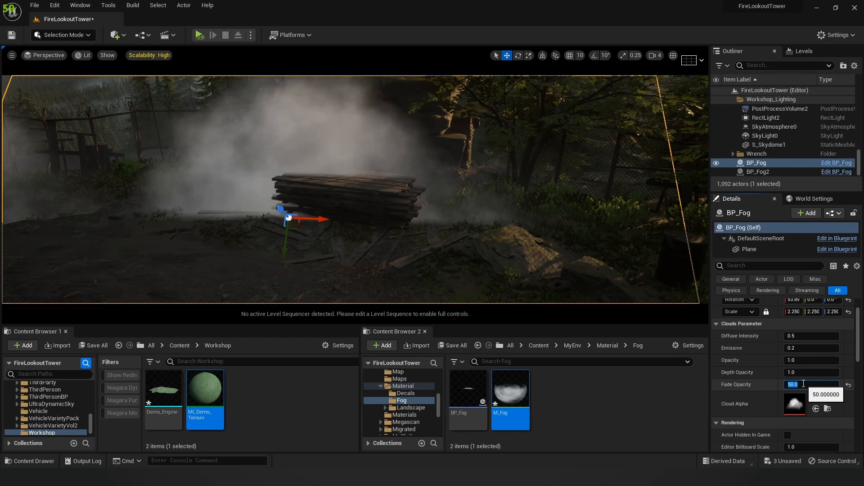
{"action": "mouse_move", "coordinate": [293, 216]}
{"action": "right_mouse_down"}
{"action": "mouse_move", "coordinate": [274, 234]}
{"action": "mouse_move", "coordinate": [293, 216]}
{"action": "right_mouse_up"}
{"action": "key", "text": "w"}
{"action": "key", "text": "s"}
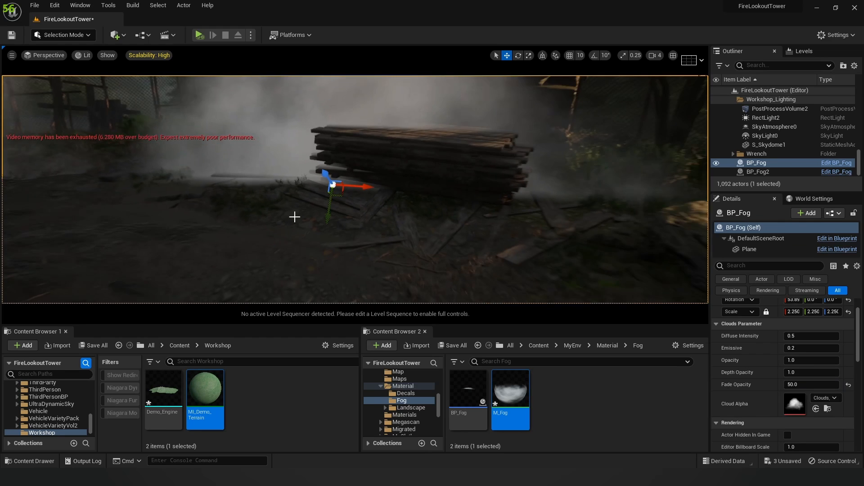
{"action": "right_click_drag", "start_coordinate": [568, 212], "coordinate": [540, 193]}
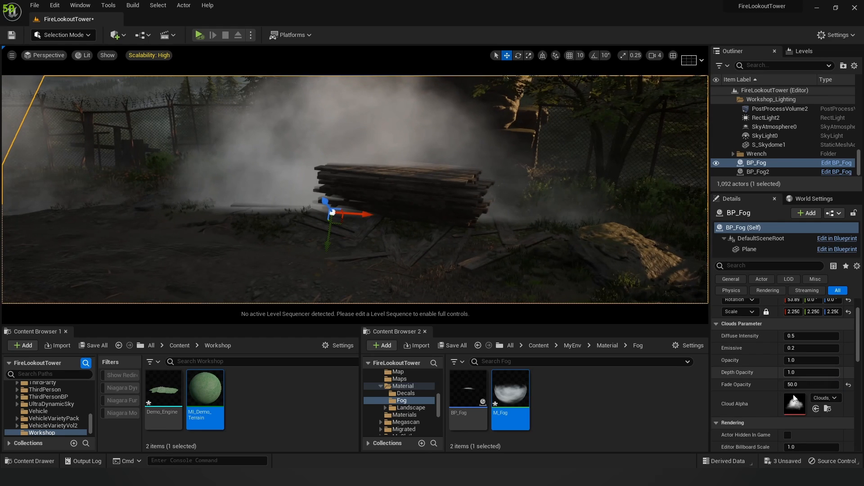
{"action": "left_click", "coordinate": [808, 384]}
{"action": "type", "text": "80"}
{"action": "key", "text": "Return"}
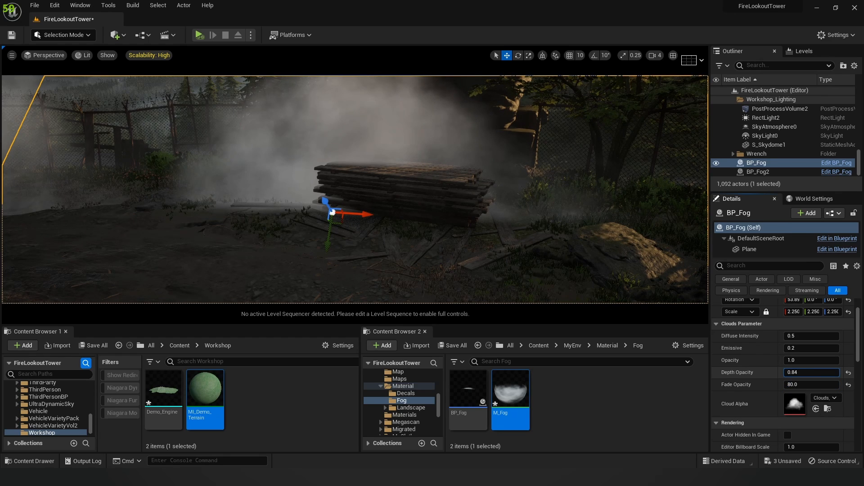
Step: Lower BP_Fog's Depth Opacity from 0.84 to 0.552
{"action": "left_click_drag", "start_coordinate": [810, 373], "coordinate": [797, 373]}
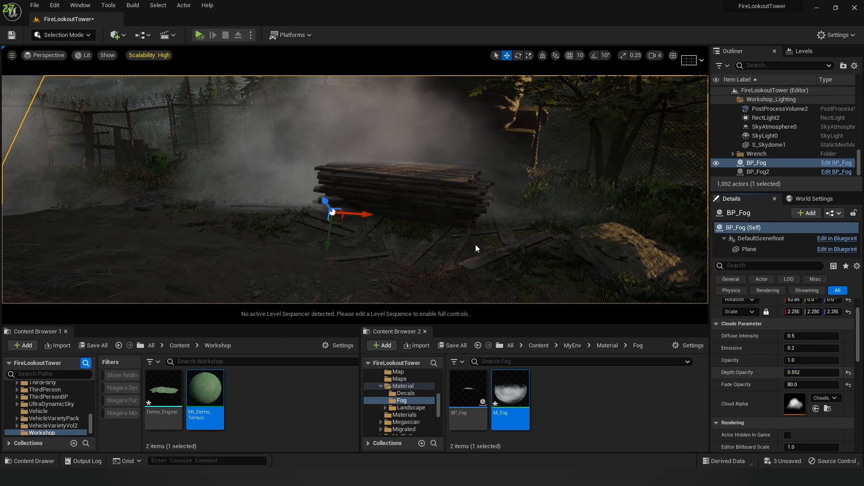
{"action": "key", "text": "w"}
{"action": "right_click_drag", "start_coordinate": [476, 247], "coordinate": [477, 247]}
{"action": "key", "text": "s"}
{"action": "right_click_drag", "start_coordinate": [382, 209], "coordinate": [382, 208]}
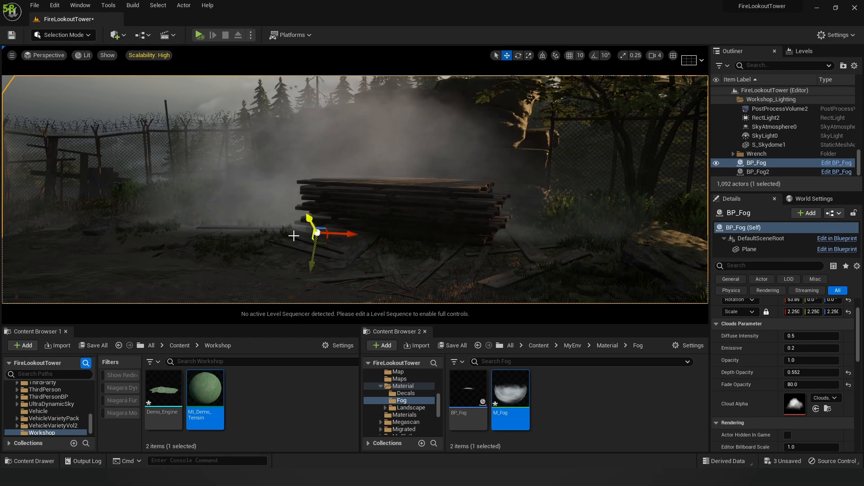
Step: Compare Fade Opacity at 1.0, then set it back to 80
{"action": "left_click", "coordinate": [793, 384]}
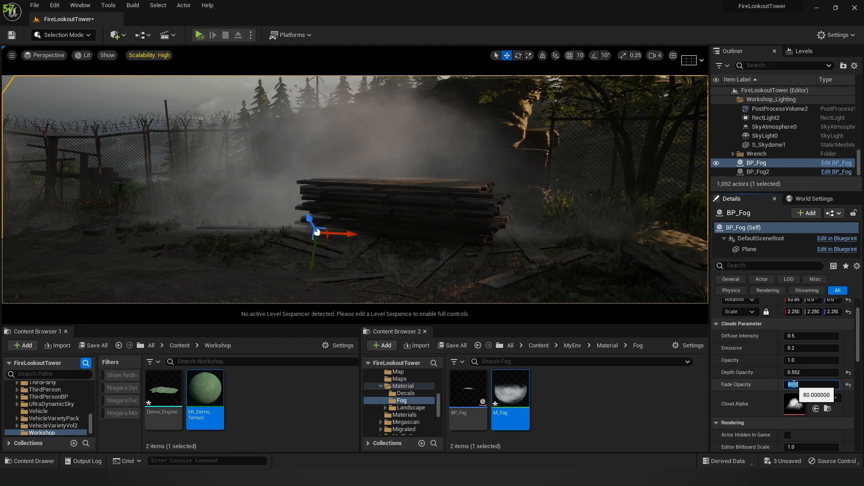
{"action": "type", "text": "1"}
{"action": "key", "text": "Return"}
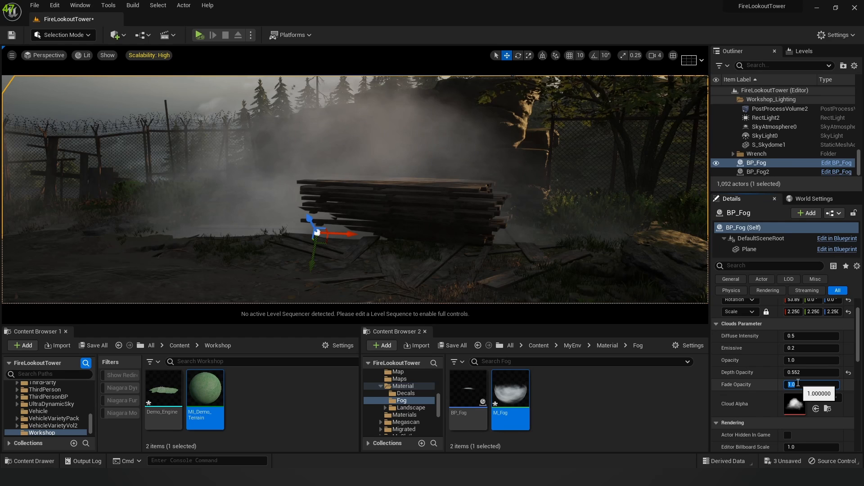
{"action": "type", "text": "80"}
{"action": "key", "text": "Return"}
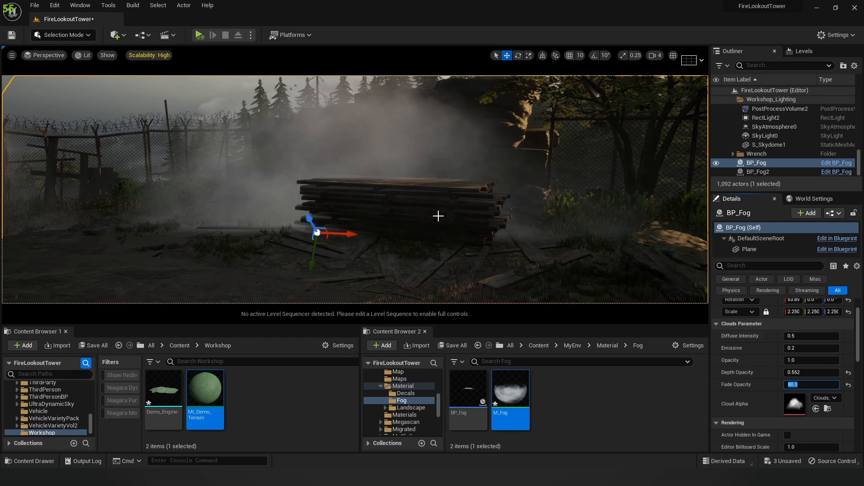
Step: Set Fade Opacity to 150, scrub it up to about 371, and lower Opacity to 0.608
{"action": "right_click_drag", "start_coordinate": [532, 235], "coordinate": [532, 236]}
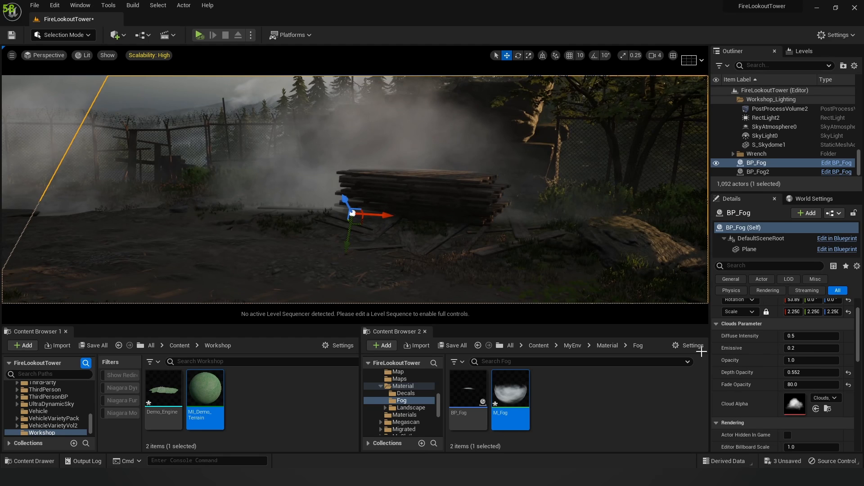
{"action": "left_click", "coordinate": [788, 387]}
{"action": "left_click", "coordinate": [799, 385]}
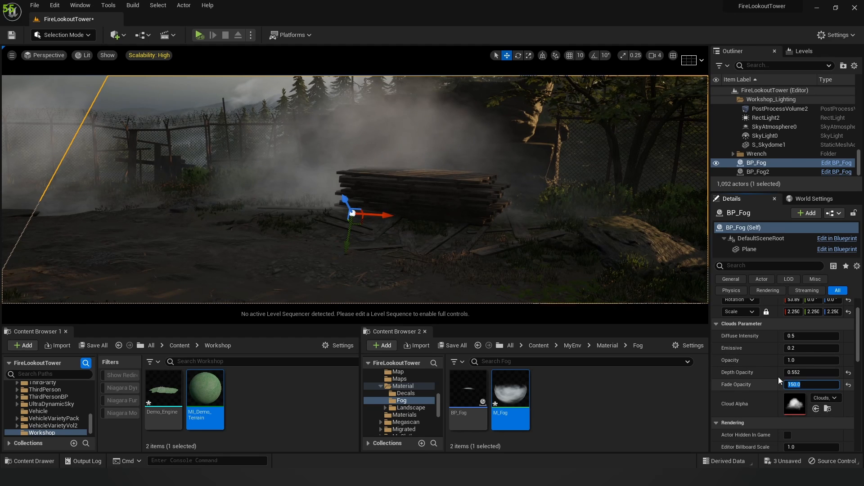
{"action": "key", "text": "Return"}
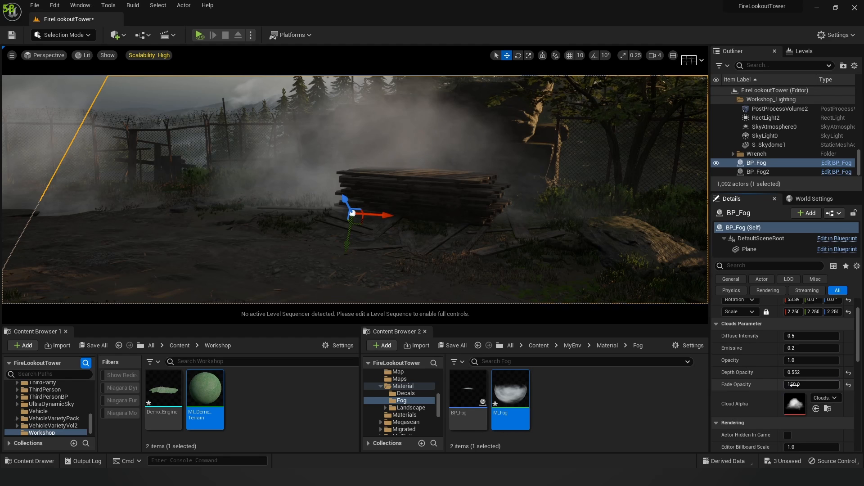
{"action": "left_click_drag", "start_coordinate": [792, 386], "coordinate": [842, 385]}
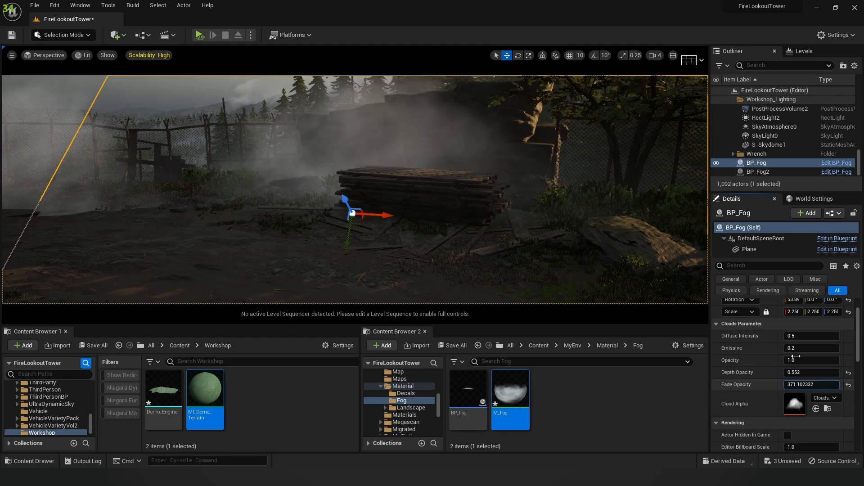
{"action": "left_click_drag", "start_coordinate": [796, 361], "coordinate": [793, 360]}
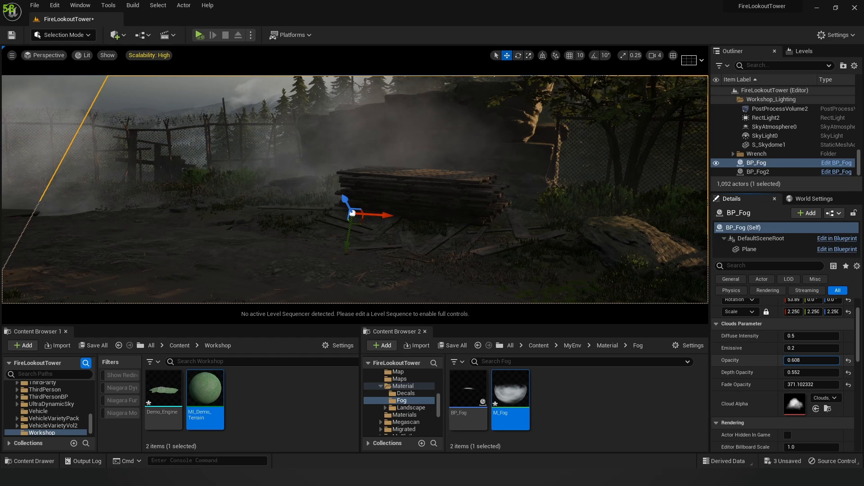
{"action": "right_click_drag", "start_coordinate": [464, 195], "coordinate": [419, 180]}
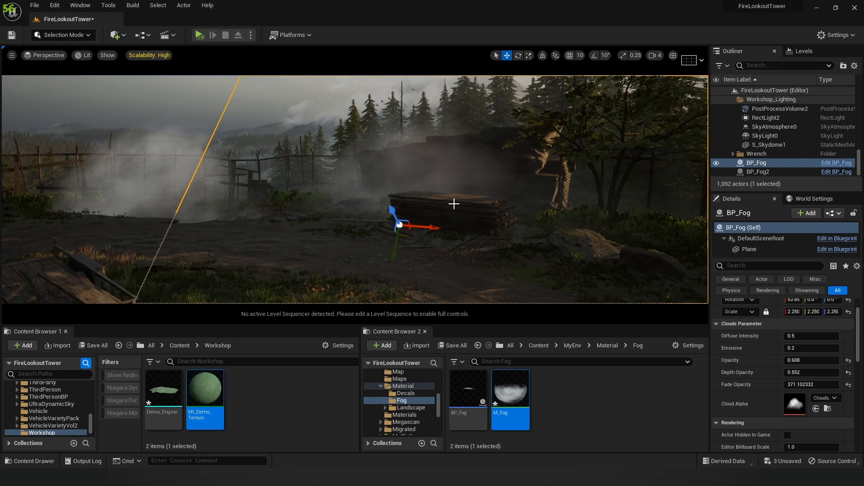
{"action": "right_click_drag", "start_coordinate": [155, 158], "coordinate": [147, 159]}
Step: Delete the BP_Fog2 cloud plane from the level
{"action": "left_click", "coordinate": [177, 162]}
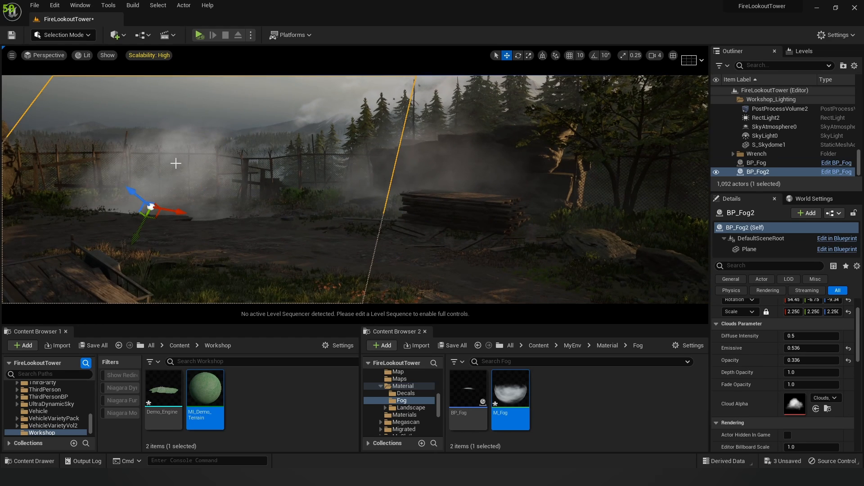
{"action": "key", "text": "f"}
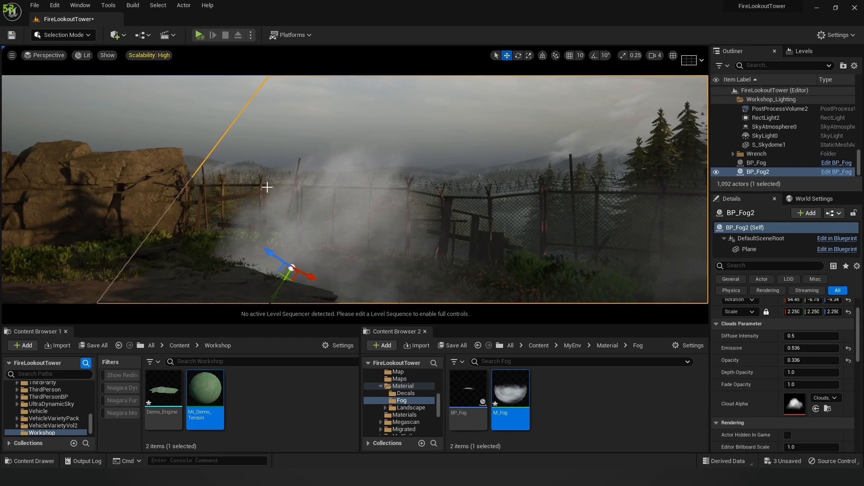
{"action": "key", "text": "Delete"}
Step: Select BP_Fog and set Emissive to 0.248 and Opacity to about 0.512, nudging Fade Opacity up
{"action": "right_click_drag", "start_coordinate": [400, 210], "coordinate": [428, 208]}
{"action": "left_click", "coordinate": [376, 170]}
{"action": "right_click_drag", "start_coordinate": [434, 175], "coordinate": [306, 178]}
{"action": "left_click", "coordinate": [405, 188]}
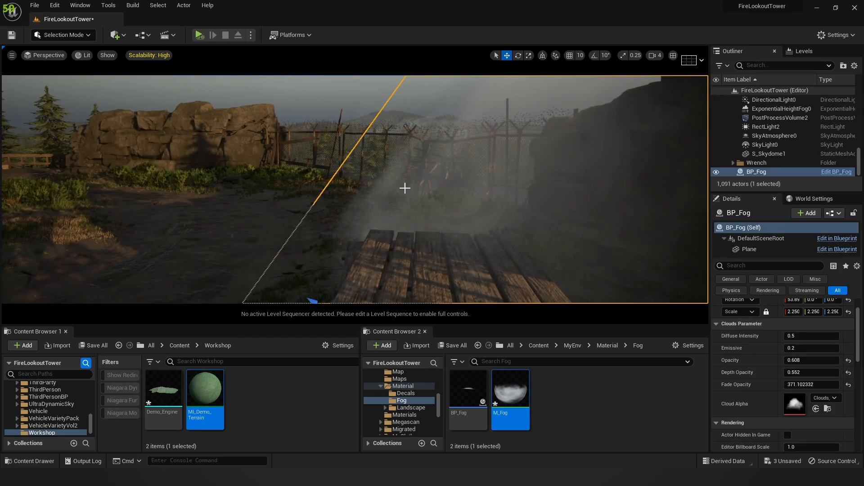
{"action": "right_click_drag", "start_coordinate": [405, 188], "coordinate": [425, 189]}
{"action": "left_click_drag", "start_coordinate": [810, 385], "coordinate": [820, 385]}
{"action": "left_click_drag", "start_coordinate": [795, 349], "coordinate": [801, 349]}
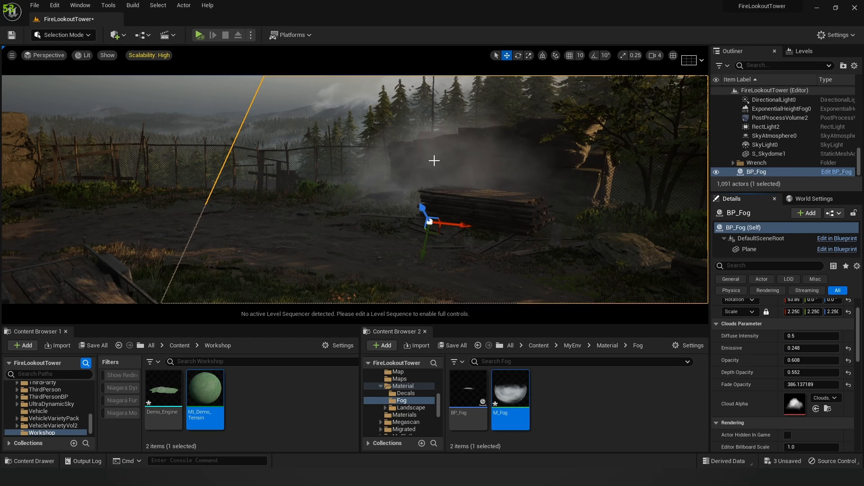
{"action": "left_click_drag", "start_coordinate": [798, 361], "coordinate": [793, 361]}
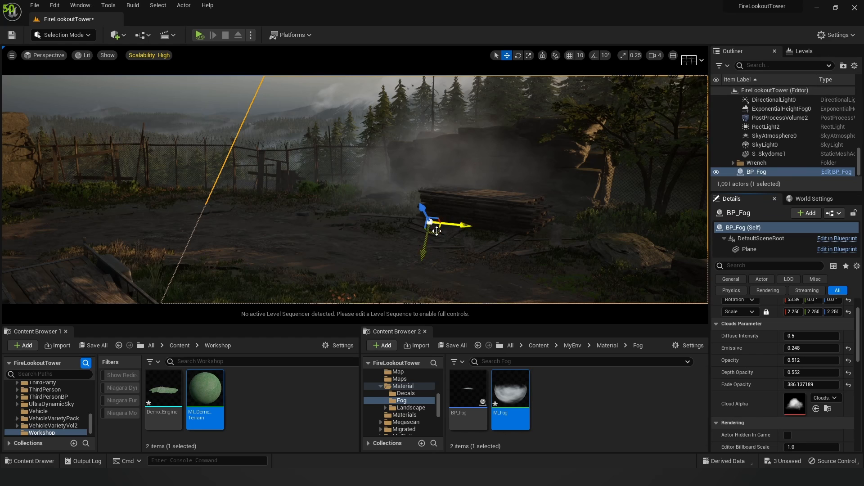
Step: Duplicate BP_Fog as BP_Fog2 to the left, tilting it flatter and sliding it into place
{"action": "left_click_drag", "start_coordinate": [433, 230], "coordinate": [297, 222], "text": "alt"}
{"action": "key", "text": "e"}
{"action": "key", "text": "w"}
{"action": "key", "text": "e"}
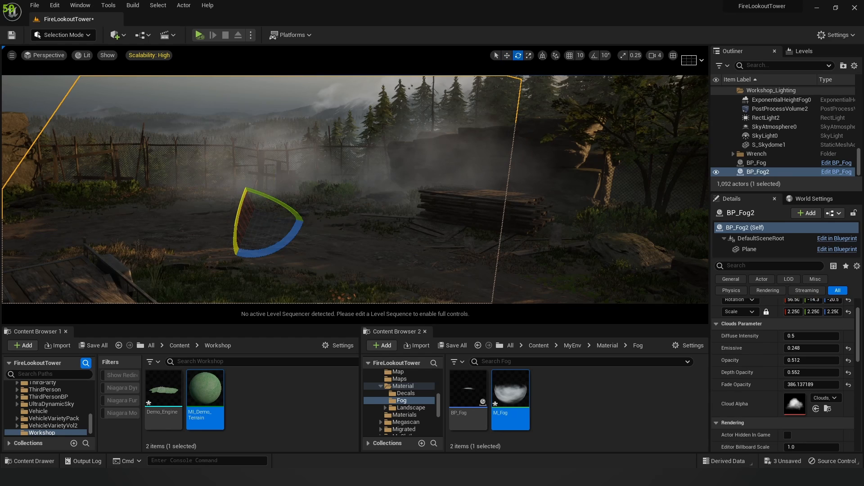
{"action": "left_click_drag", "start_coordinate": [240, 212], "coordinate": [285, 176]}
{"action": "left_click_drag", "start_coordinate": [307, 214], "coordinate": [295, 227]}
{"action": "key", "text": "w"}
{"action": "left_click_drag", "start_coordinate": [255, 181], "coordinate": [256, 176]}
{"action": "left_click_drag", "start_coordinate": [293, 210], "coordinate": [118, 223]}
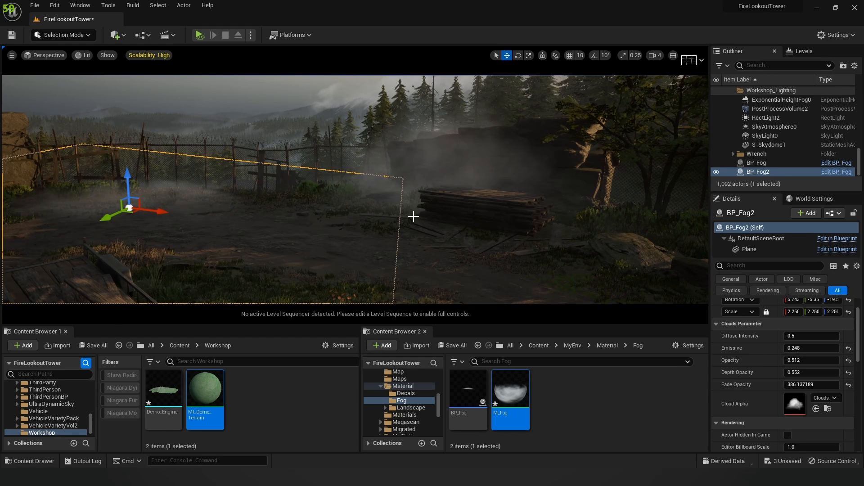
Step: Fly around the blue tarp, fence and lumber to judge the new fog placement
{"action": "key", "text": "s"}
{"action": "mouse_move", "coordinate": [412, 216]}
{"action": "right_mouse_down"}
{"action": "mouse_move", "coordinate": [423, 252]}
{"action": "mouse_move", "coordinate": [418, 225]}
{"action": "mouse_move", "coordinate": [407, 229]}
{"action": "mouse_move", "coordinate": [438, 222]}
{"action": "mouse_move", "coordinate": [420, 213]}
{"action": "mouse_move", "coordinate": [424, 229]}
{"action": "mouse_move", "coordinate": [370, 224]}
{"action": "mouse_move", "coordinate": [386, 202]}
{"action": "mouse_move", "coordinate": [408, 201]}
{"action": "right_mouse_up"}
{"action": "key", "text": "Escape"}
{"action": "key", "text": "w"}
{"action": "key", "text": "w"}
{"action": "key", "text": "s"}
{"action": "key", "text": "s"}
{"action": "key", "text": "s"}
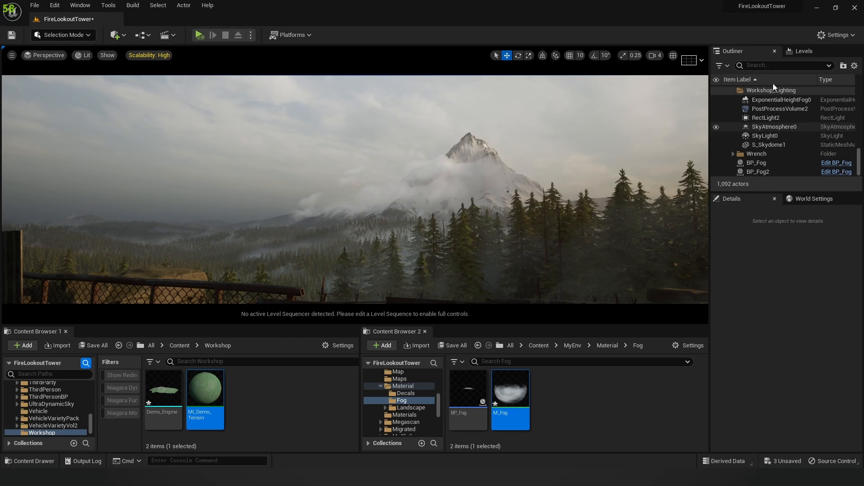
Step: Toggle UDS_Lighting and Workshop_Lighting visibility back and forth, ending with Workshop_Lighting shown
{"action": "left_click", "coordinate": [799, 55]}
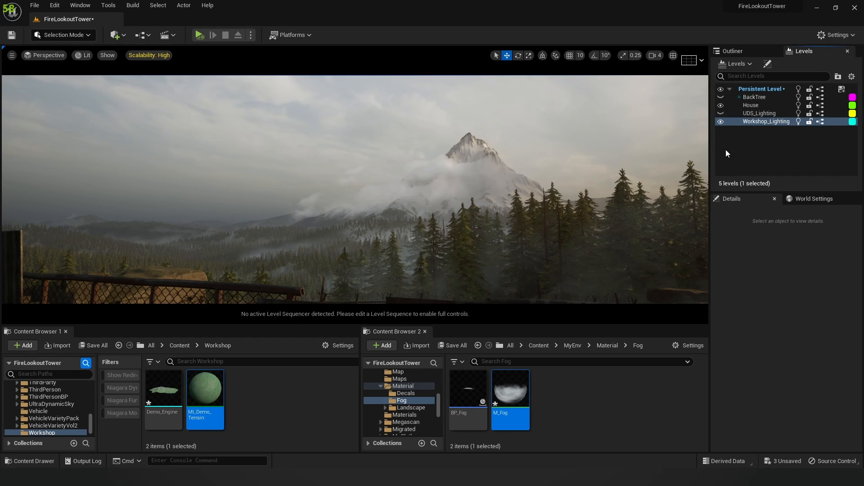
{"action": "left_click", "coordinate": [721, 122]}
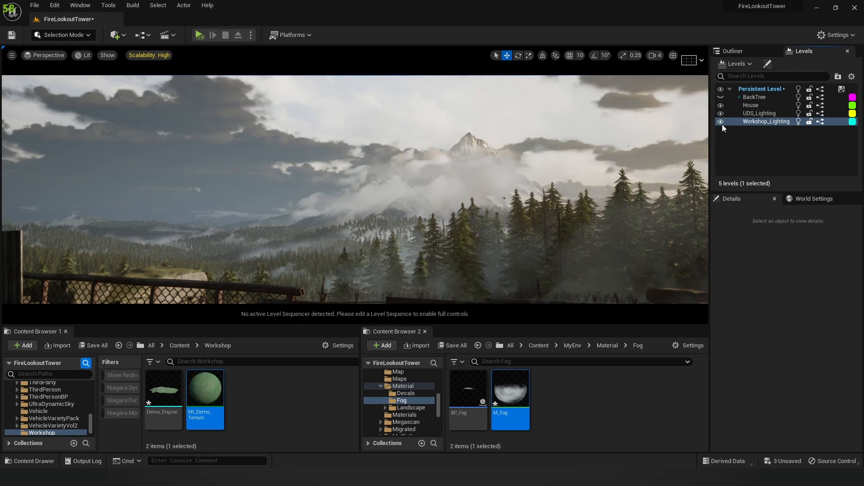
{"action": "left_click", "coordinate": [722, 122]}
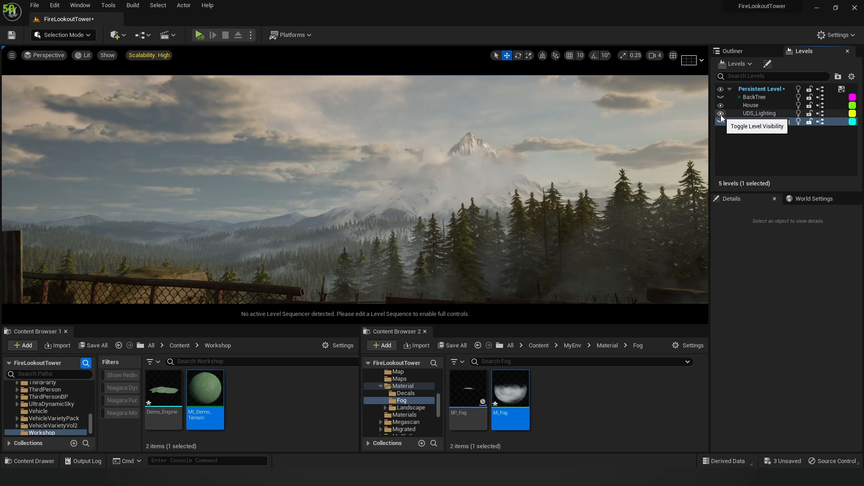
{"action": "left_click", "coordinate": [720, 113]}
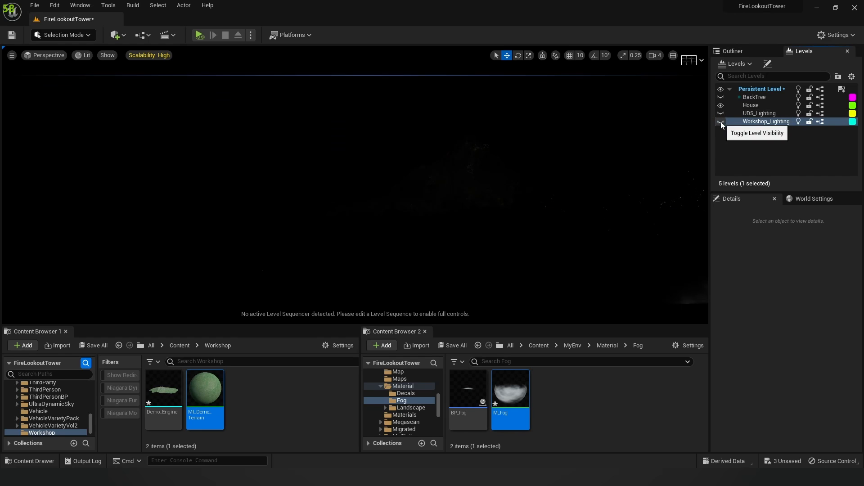
{"action": "left_click", "coordinate": [720, 122]}
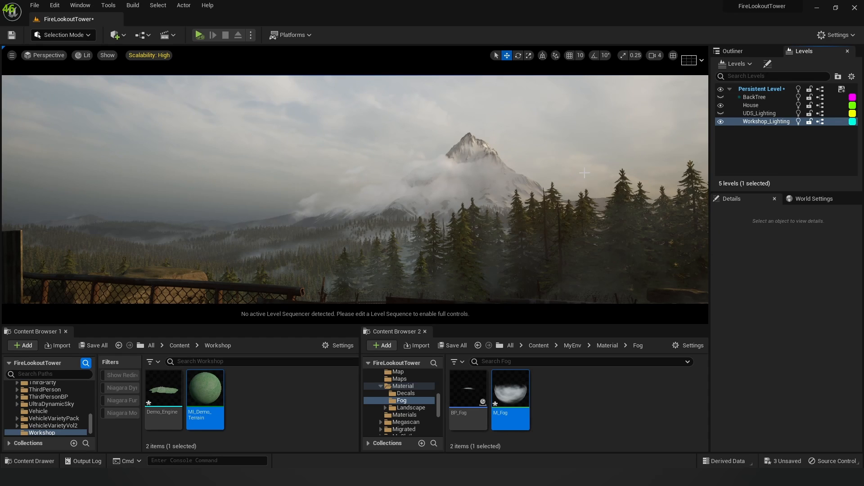
{"action": "left_click", "coordinate": [720, 122]}
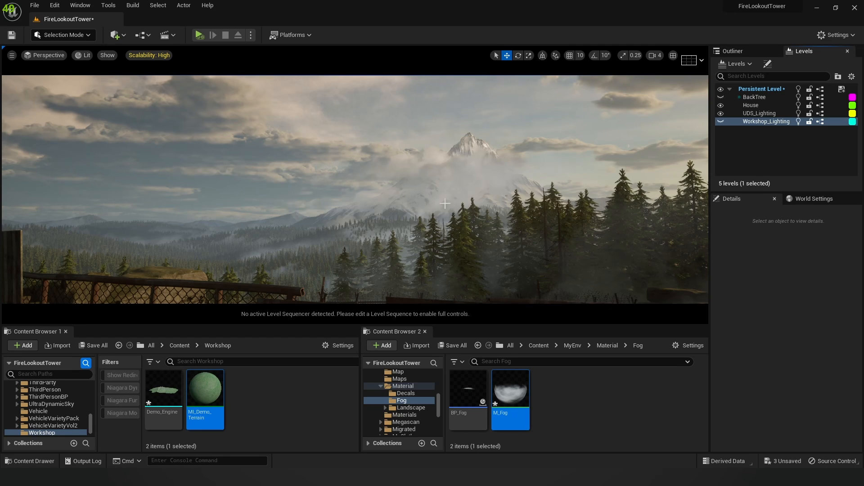
{"action": "left_click", "coordinate": [720, 113]}
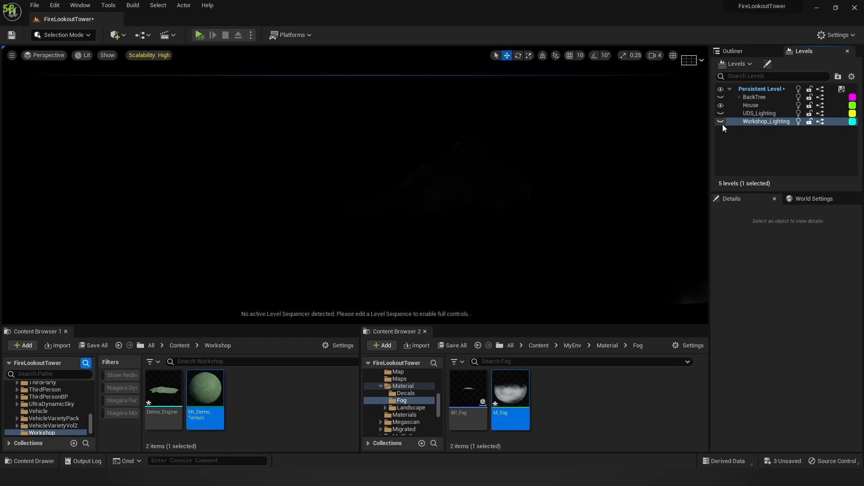
{"action": "left_click", "coordinate": [721, 122]}
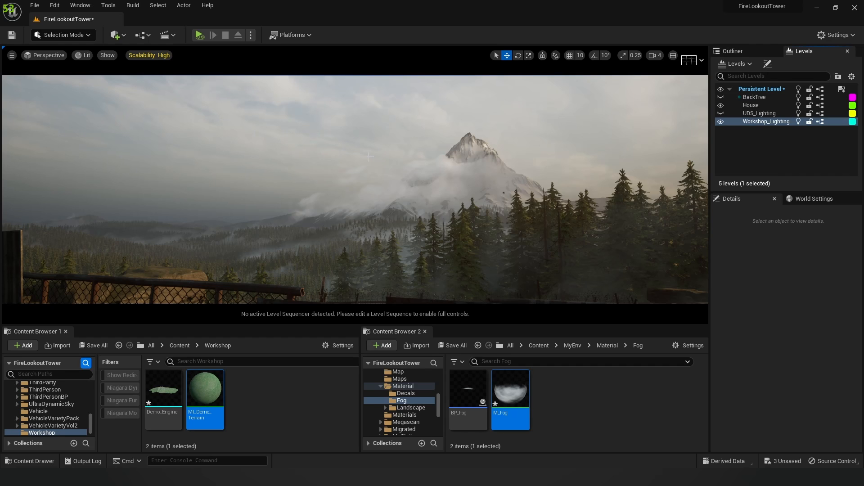
{"action": "left_click", "coordinate": [721, 122]}
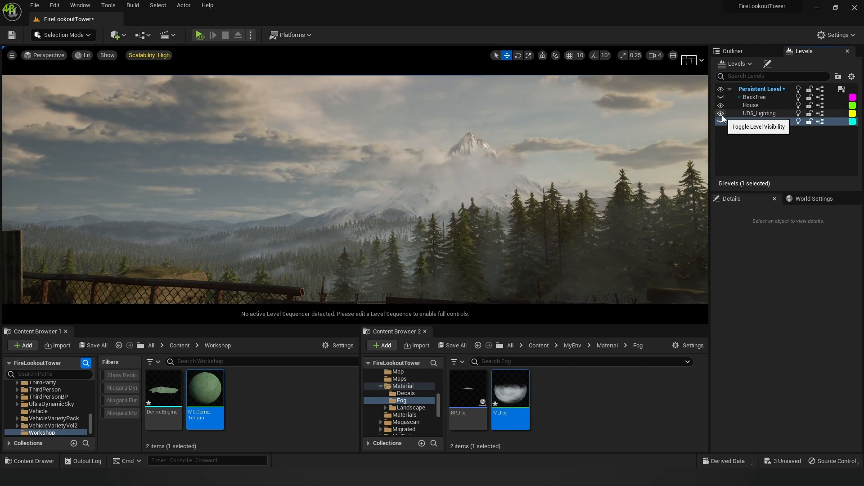
{"action": "left_click", "coordinate": [721, 114]}
{"action": "left_click", "coordinate": [722, 122]}
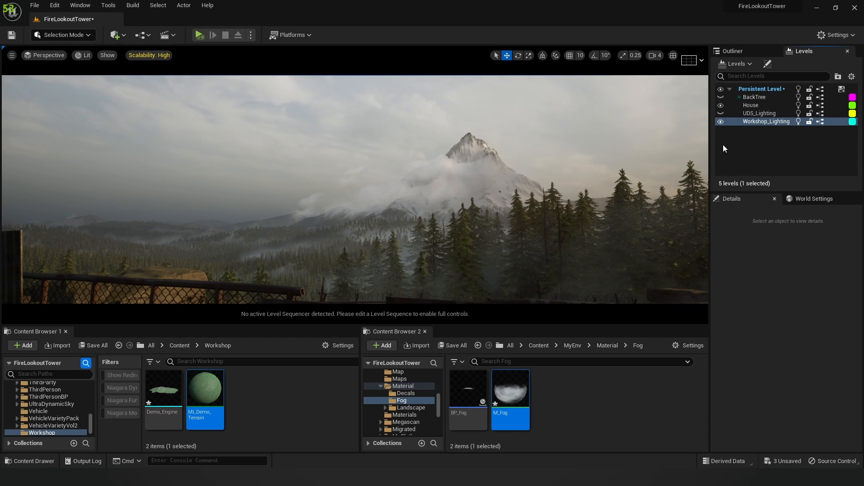
{"action": "left_click", "coordinate": [721, 121]}
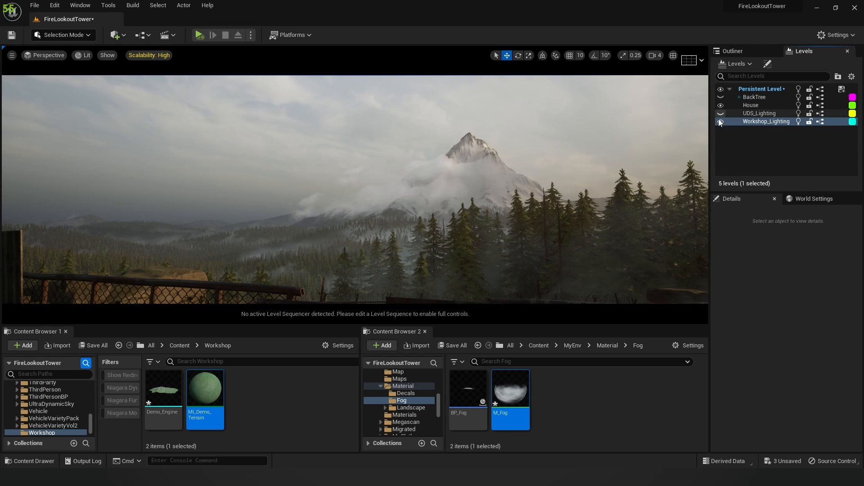
{"action": "left_click", "coordinate": [722, 122]}
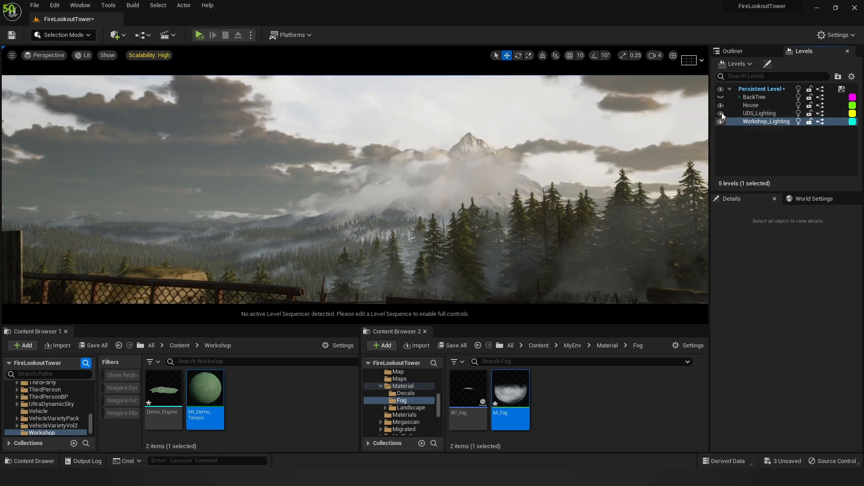
{"action": "left_click", "coordinate": [721, 113]}
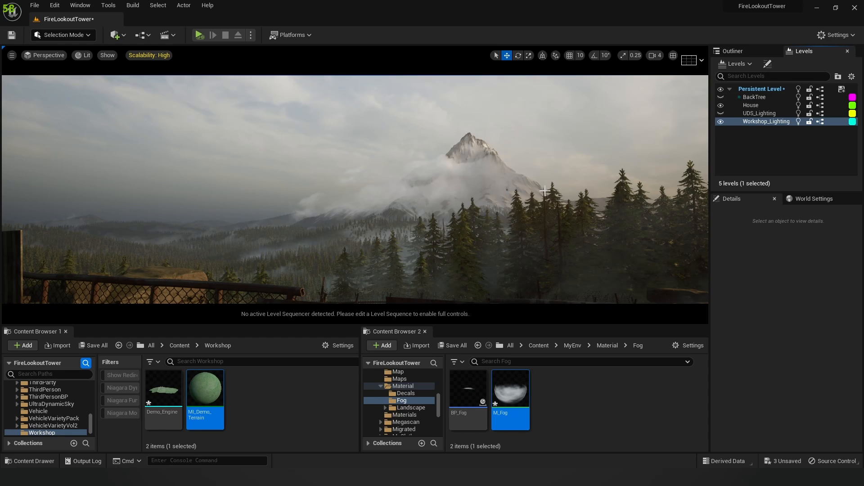
{"action": "right_click_drag", "start_coordinate": [536, 190], "coordinate": [532, 196]}
Step: Fly the camera past the roof beam to a clear view of the fog-wrapped mountain
{"action": "key", "text": "d"}
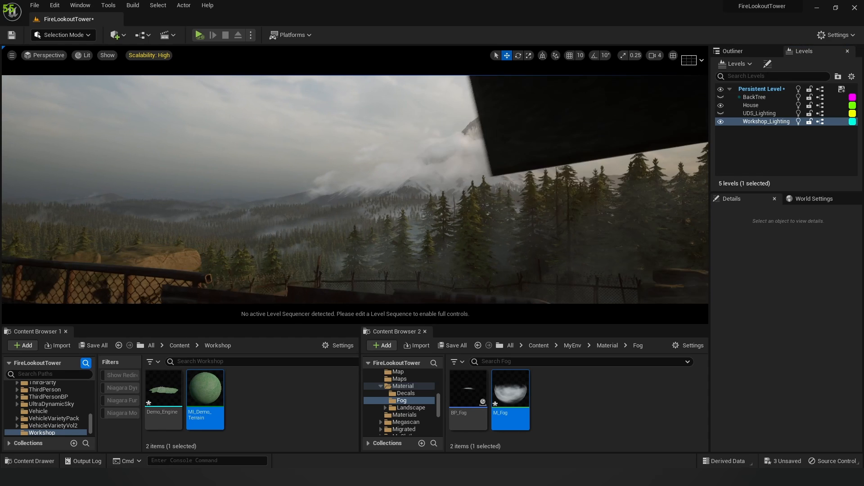
{"action": "scroll", "coordinate": [538, 194], "scroll_direction": "up", "scroll_amount": 4}
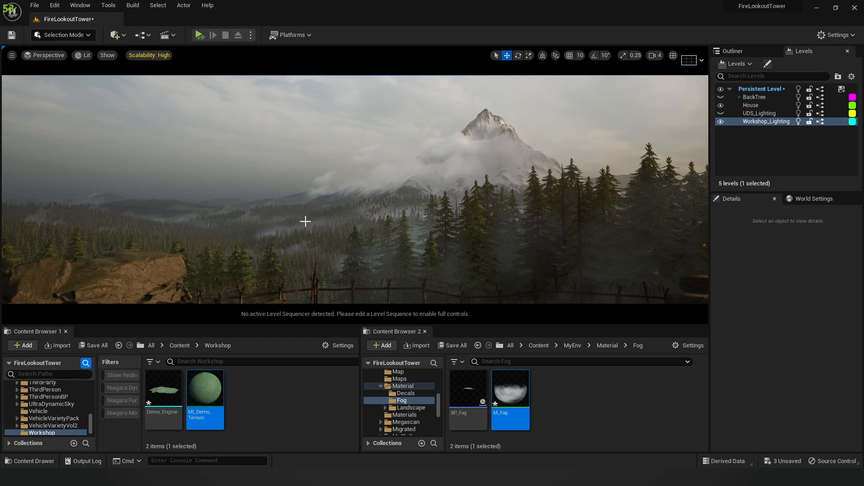
{"action": "left_click", "coordinate": [818, 9]}
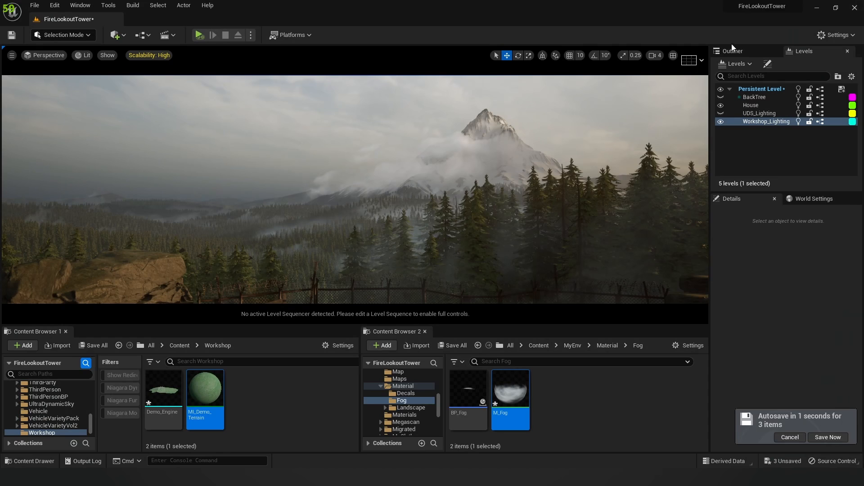
Step: Redock the Levels tab beside the Outliner and scroll the Outliner to the UDS_Lighting and Workshop_Lighting folders
{"action": "scroll", "coordinate": [736, 133], "scroll_direction": "down", "scroll_amount": 5}
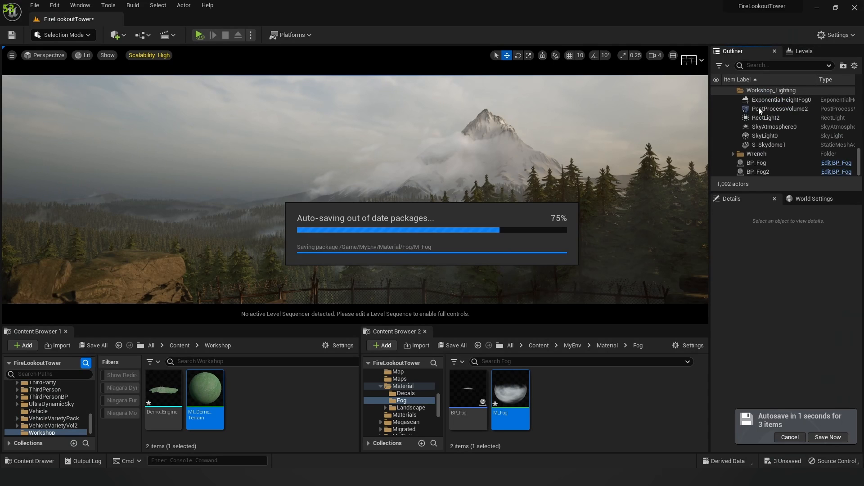
{"action": "left_click_drag", "start_coordinate": [751, 52], "coordinate": [750, 135]}
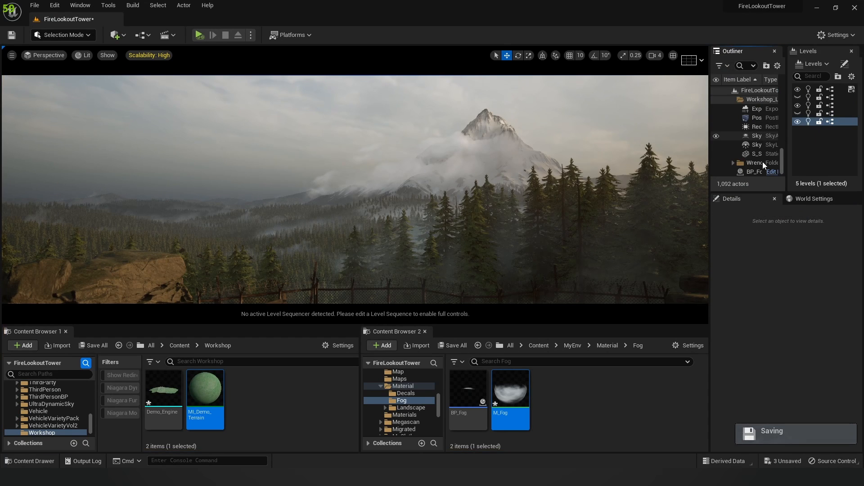
{"action": "left_click_drag", "start_coordinate": [807, 52], "coordinate": [736, 56]}
{"action": "left_click", "coordinate": [736, 53]}
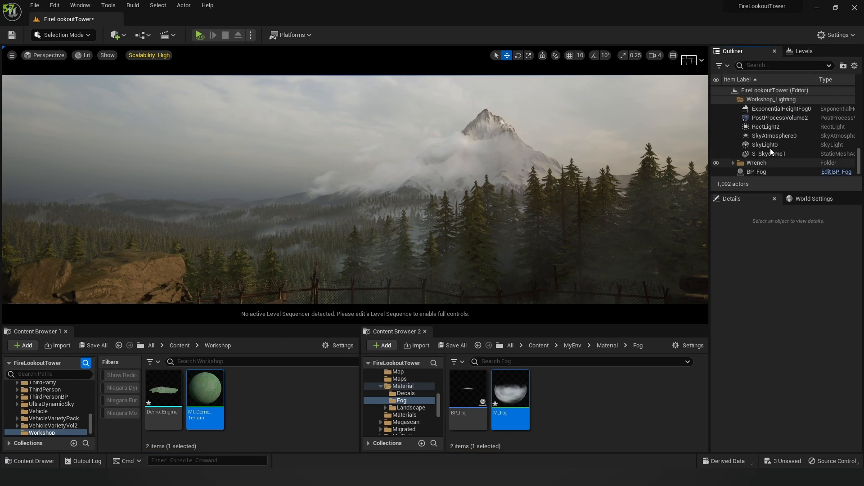
{"action": "scroll", "coordinate": [770, 147], "scroll_direction": "down", "scroll_amount": 2}
{"action": "scroll", "coordinate": [768, 140], "scroll_direction": "up", "scroll_amount": 2}
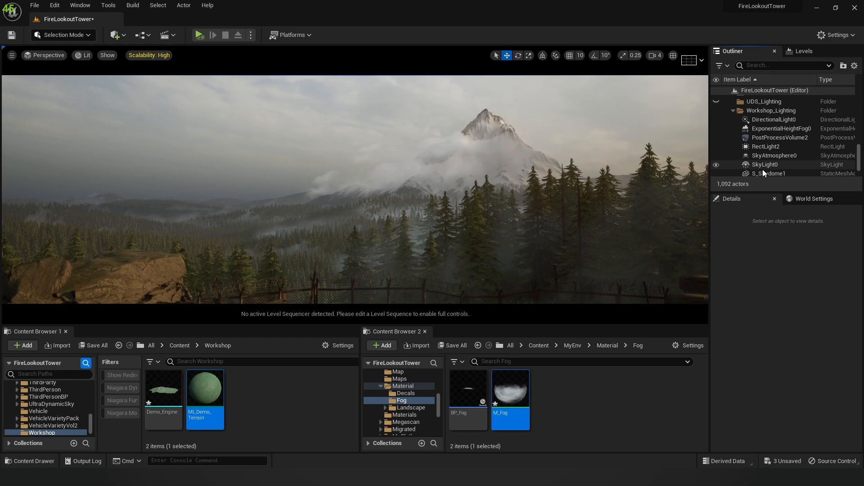
{"action": "left_click", "coordinate": [817, 9]}
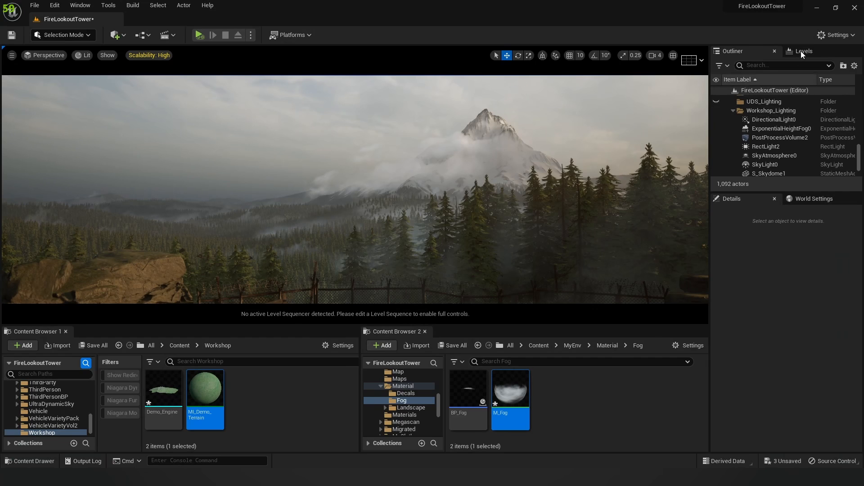
Step: Show the UDS_Lighting level and hide Workshop_Lighting
{"action": "left_click", "coordinate": [790, 66]}
{"action": "left_click", "coordinate": [721, 113]}
{"action": "left_click", "coordinate": [721, 121]}
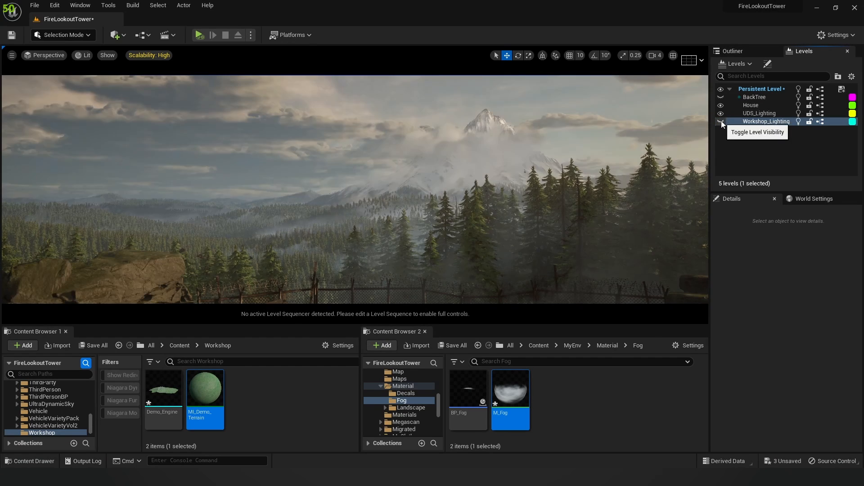
Step: Toggle the Outliner's Fog folder off and on to compare, leaving the fog visible
{"action": "left_click", "coordinate": [733, 51]}
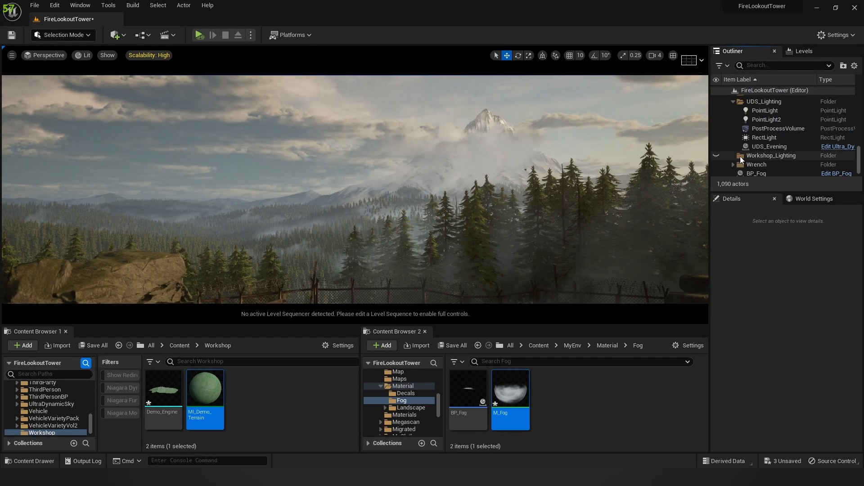
{"action": "scroll", "coordinate": [744, 149], "scroll_direction": "up", "scroll_amount": 3}
{"action": "scroll", "coordinate": [744, 144], "scroll_direction": "up", "scroll_amount": 5}
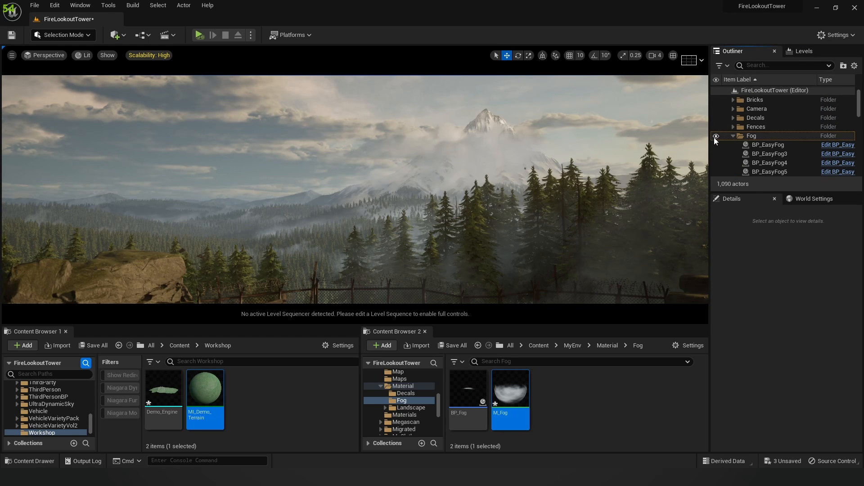
{"action": "left_click", "coordinate": [716, 136]}
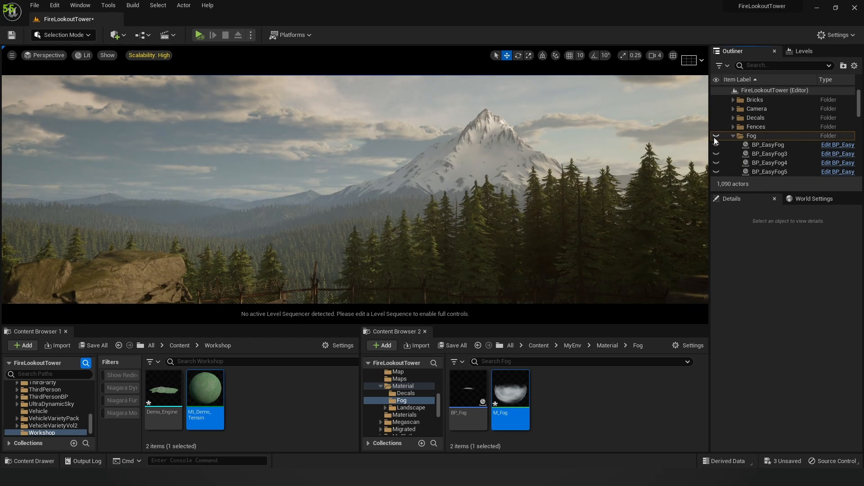
{"action": "left_click", "coordinate": [715, 137]}
{"action": "left_click", "coordinate": [716, 137]}
{"action": "left_click", "coordinate": [716, 136]}
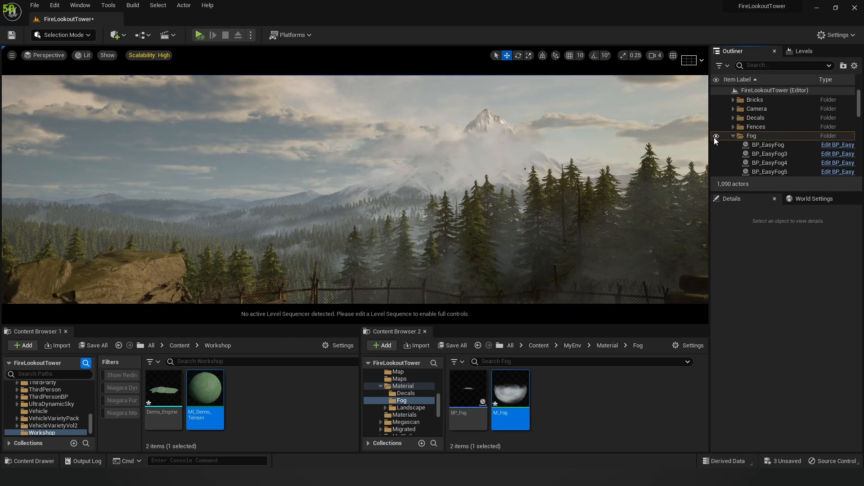
{"action": "left_click", "coordinate": [715, 137]}
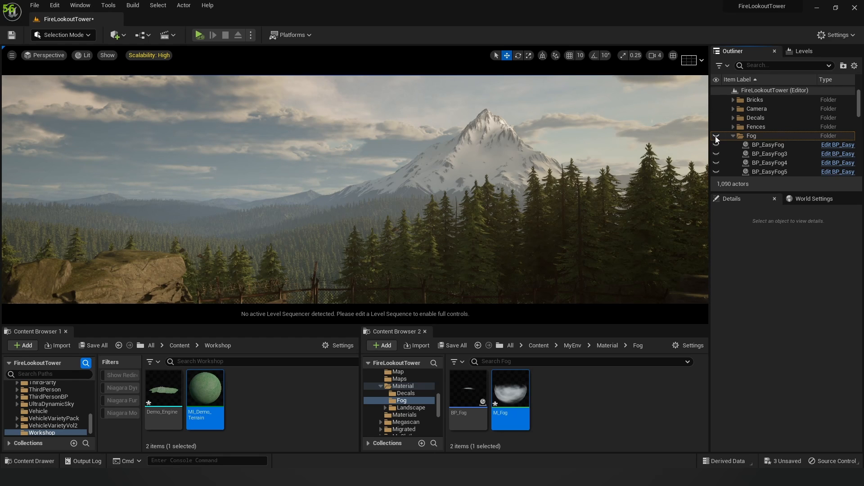
{"action": "left_click", "coordinate": [715, 137]}
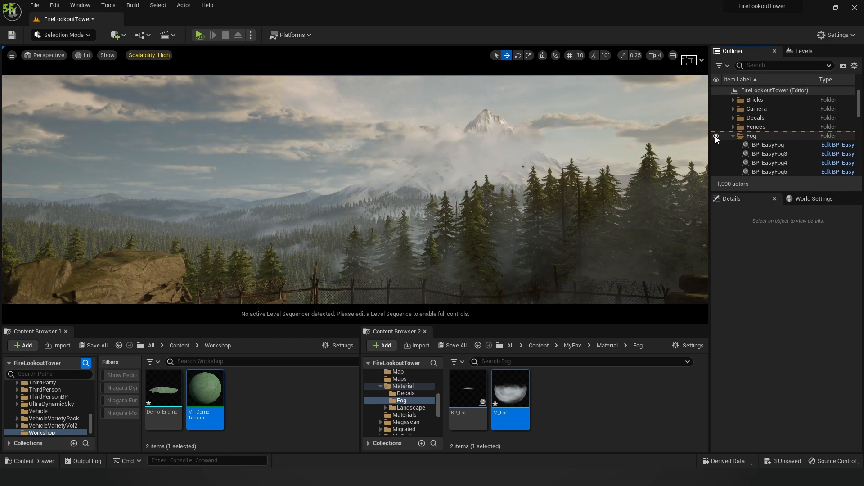